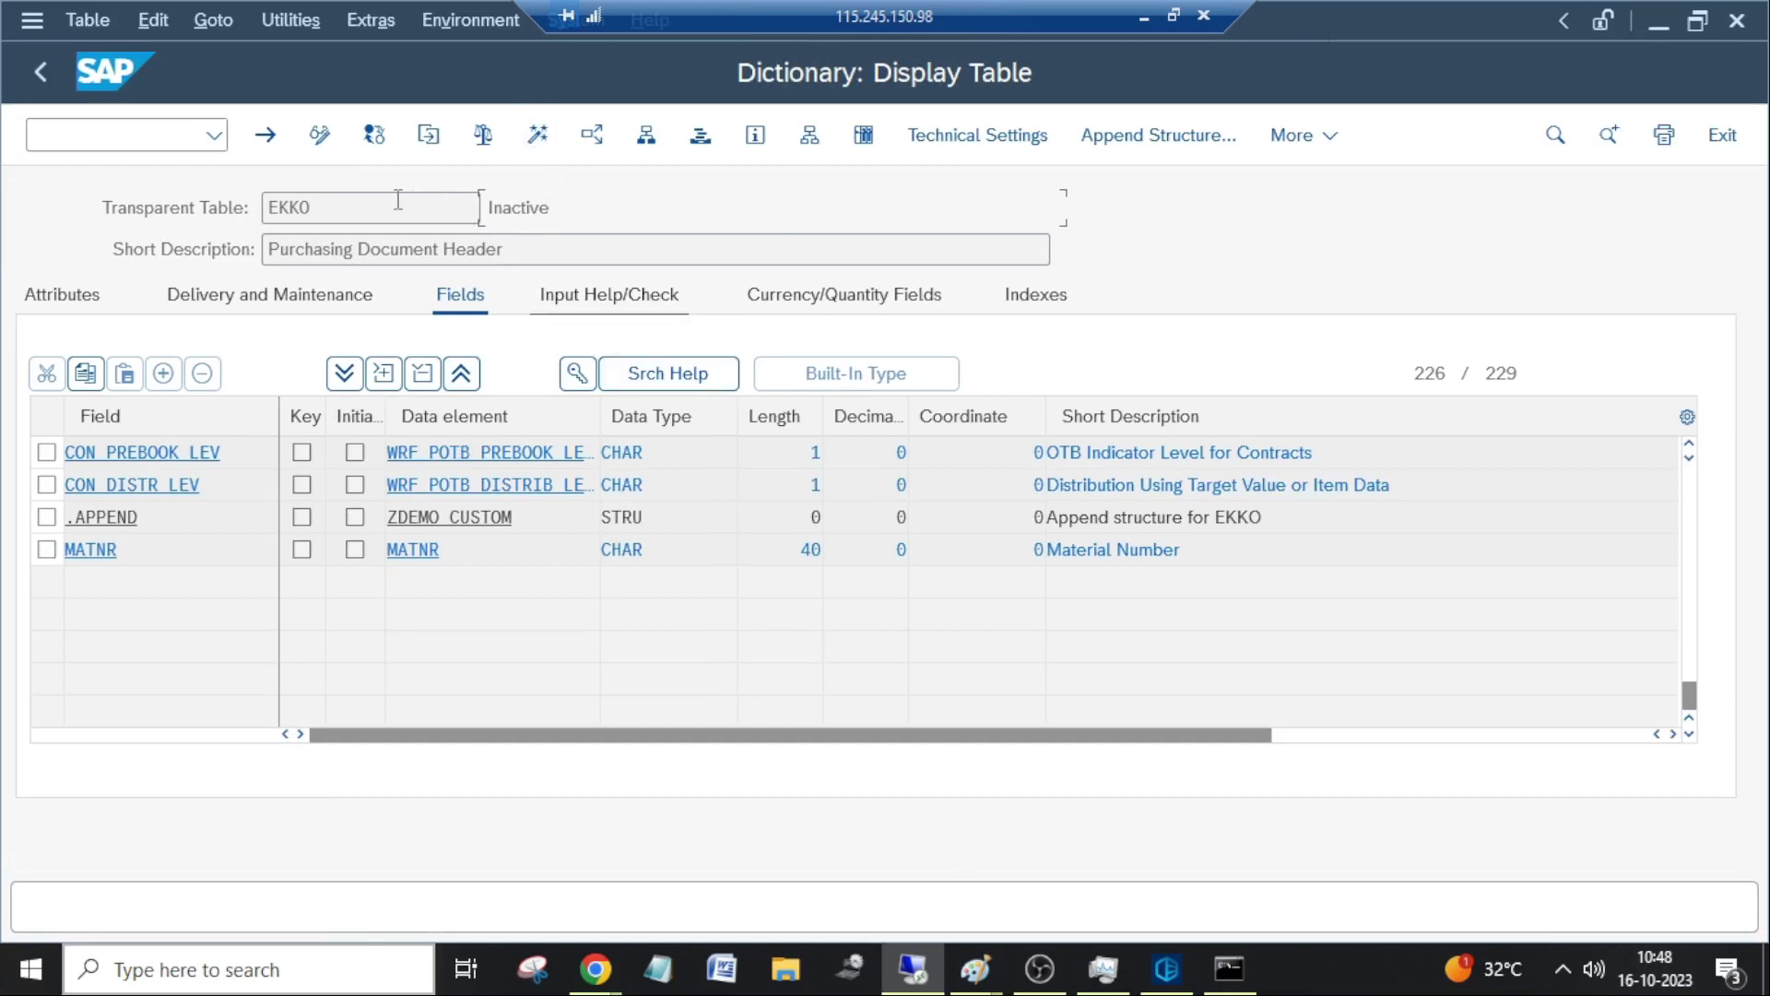
Activate the inactive EKKO table, confirming its entry in the list of transportable inactive objects.
left_click_drag(359, 215, 184, 222)
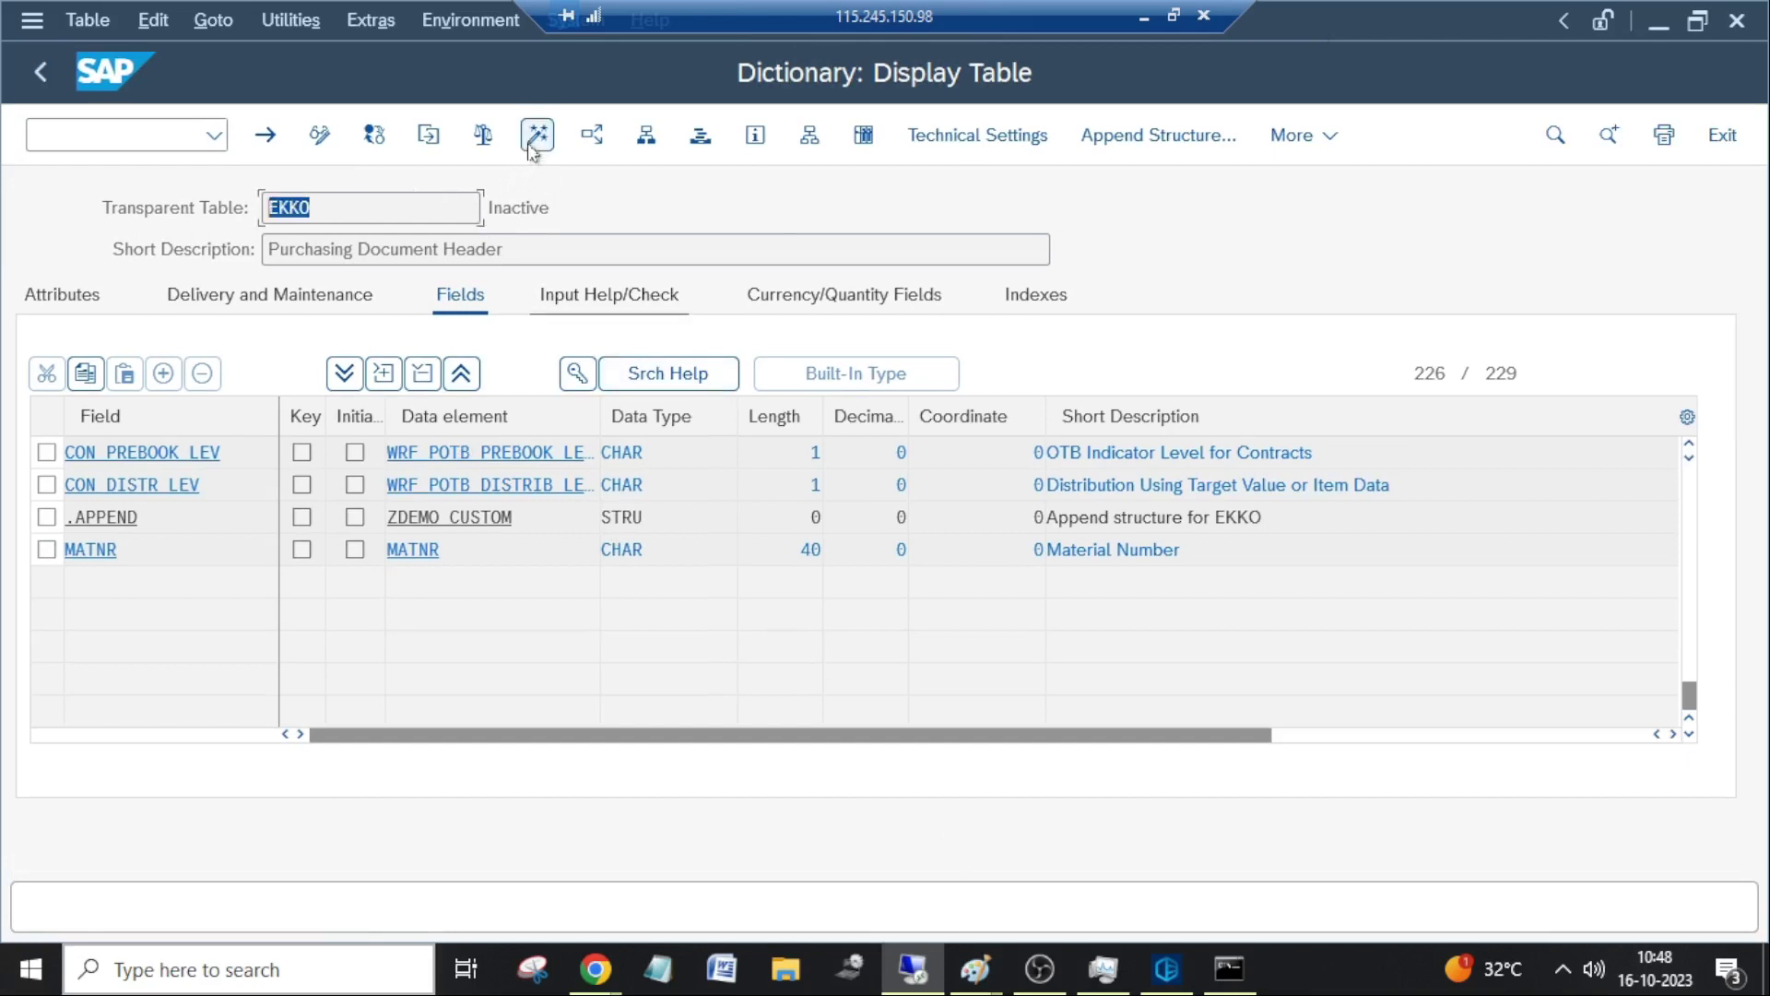
left_click_drag(503, 208, 678, 208)
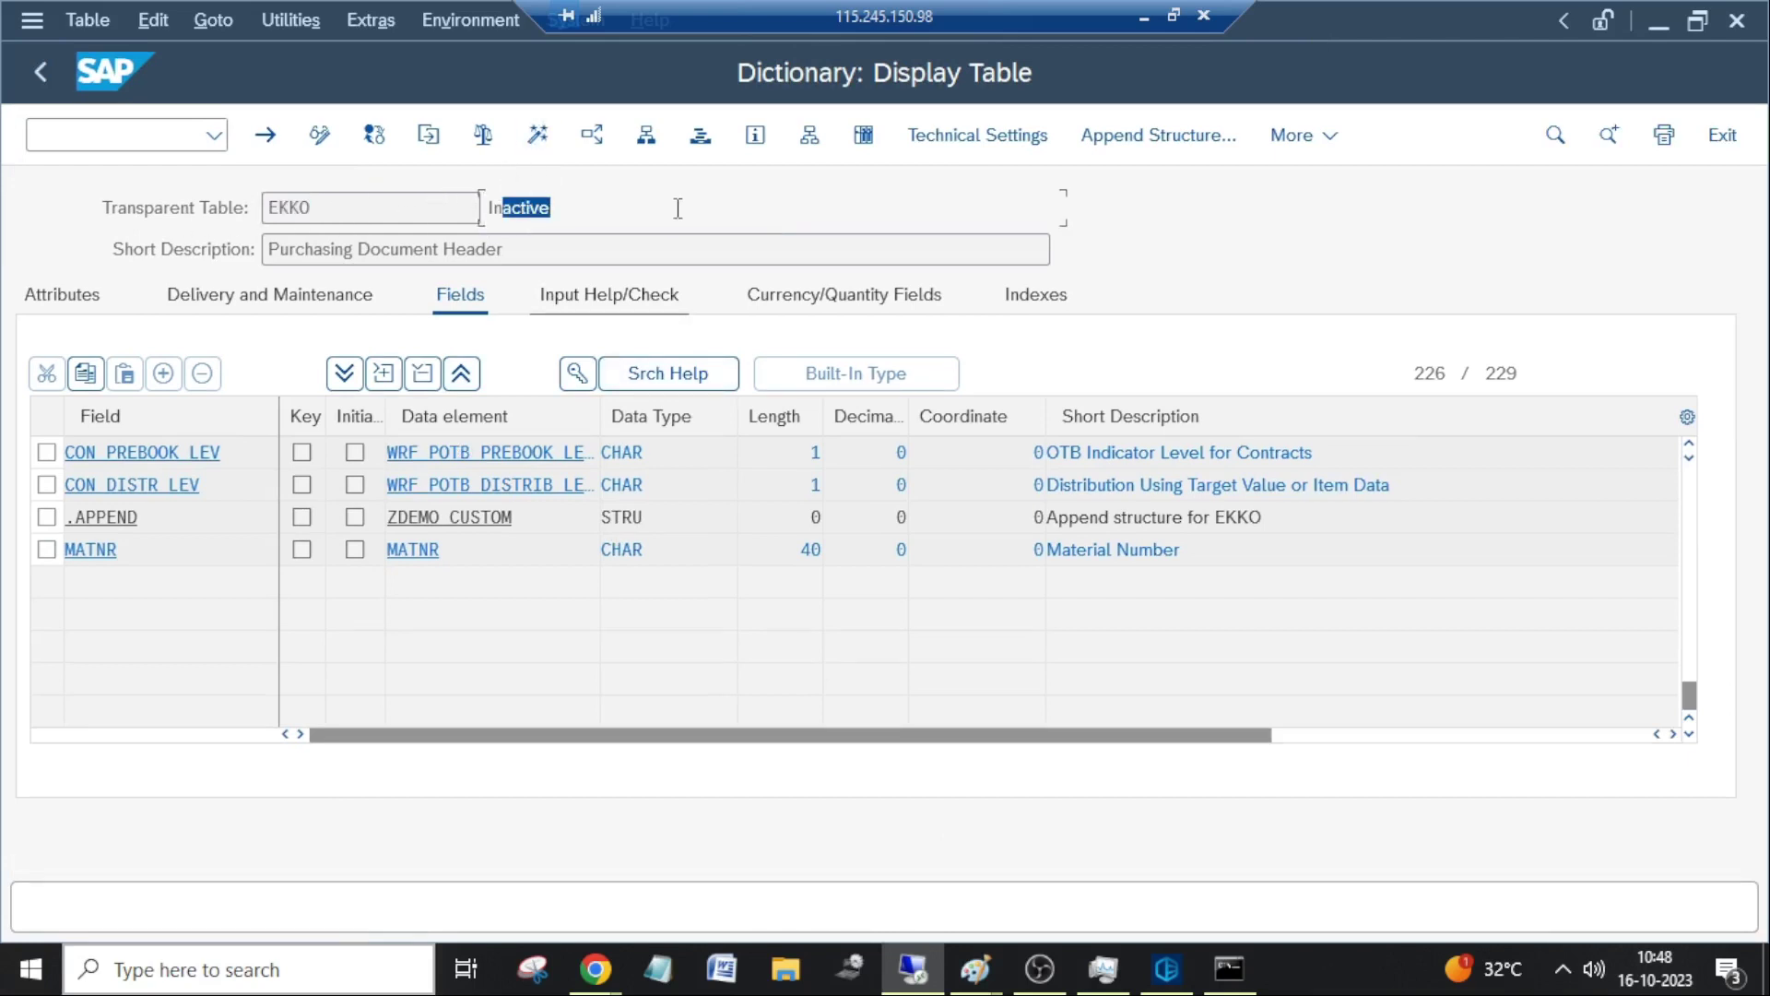
left_click(539, 136)
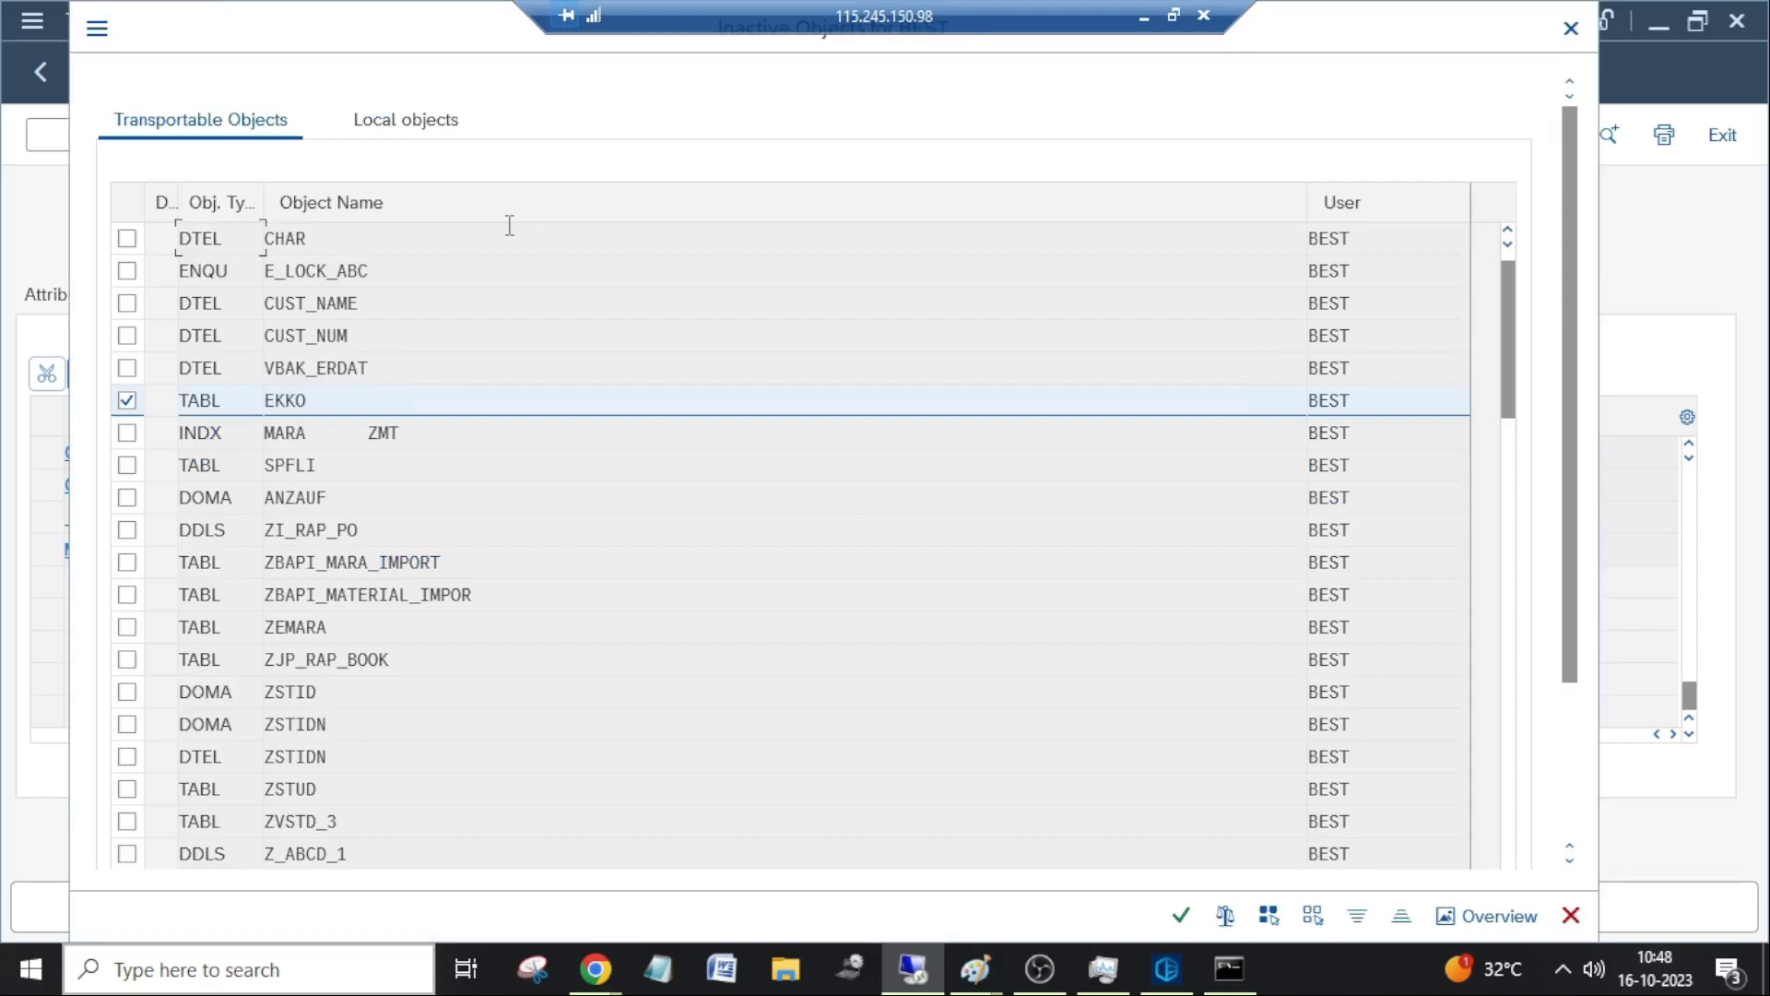
left_click(1179, 918)
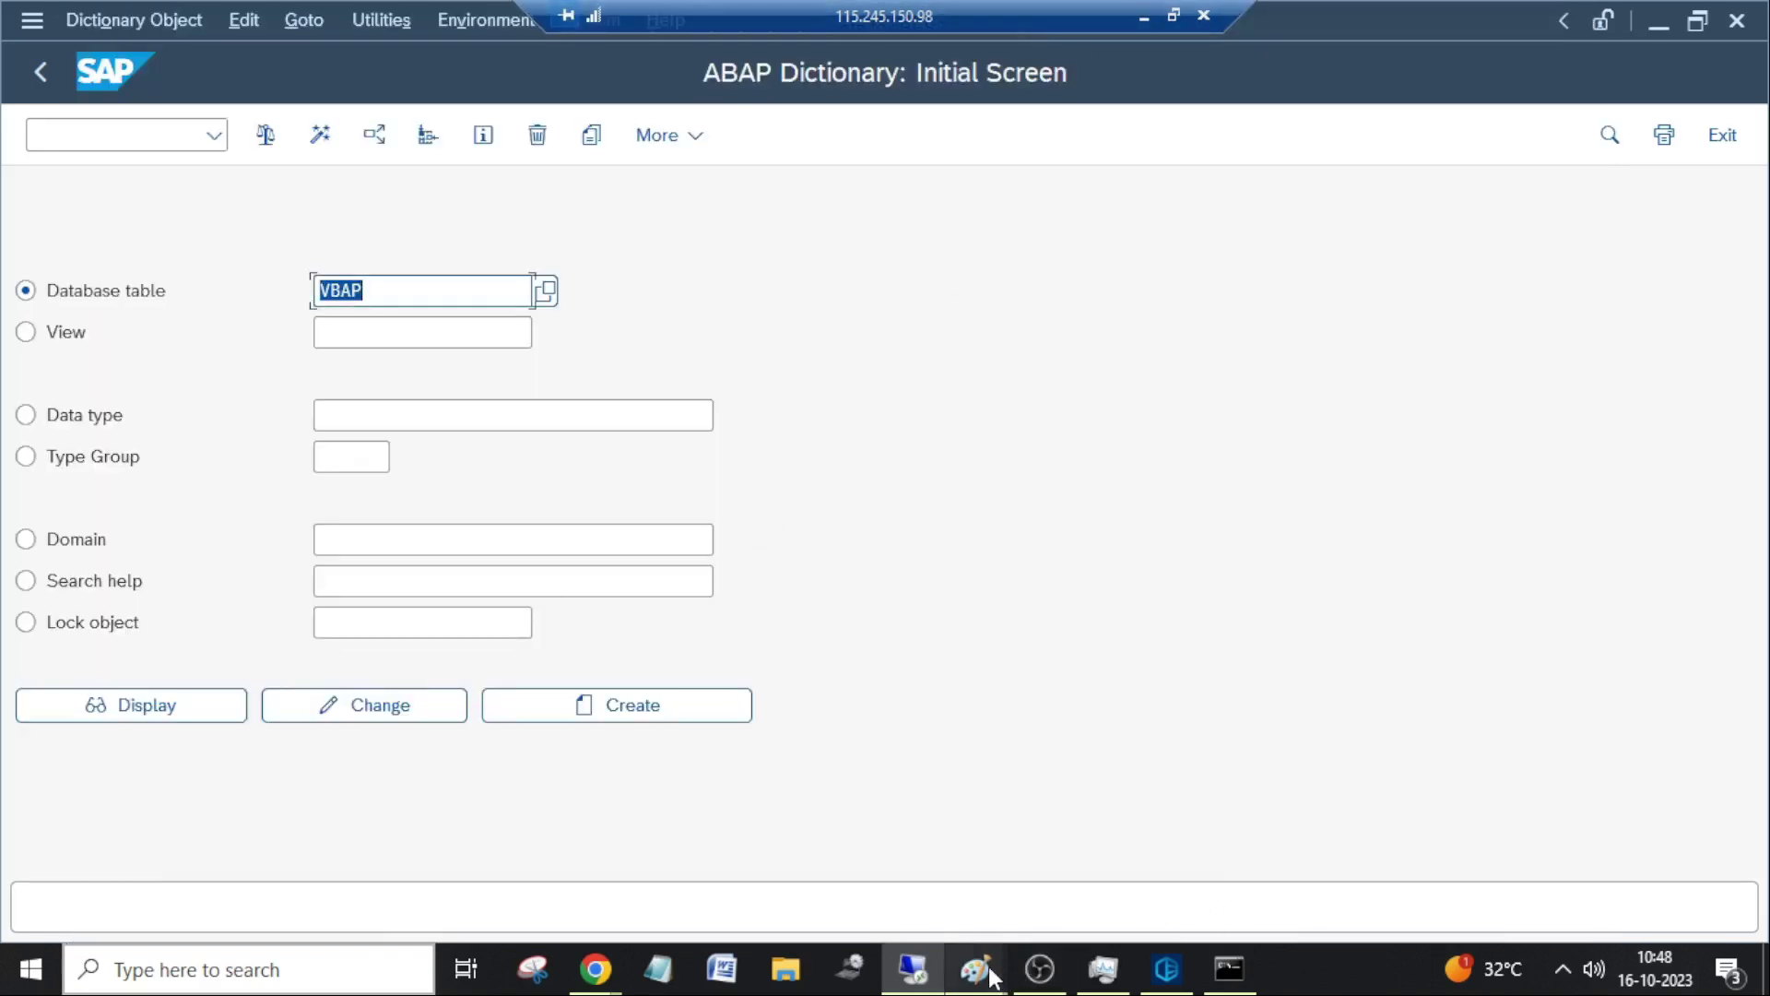
Consult the SAP enhancements notes image in Paint and return to SAP.
mouse_move(979, 968)
left_click(897, 890)
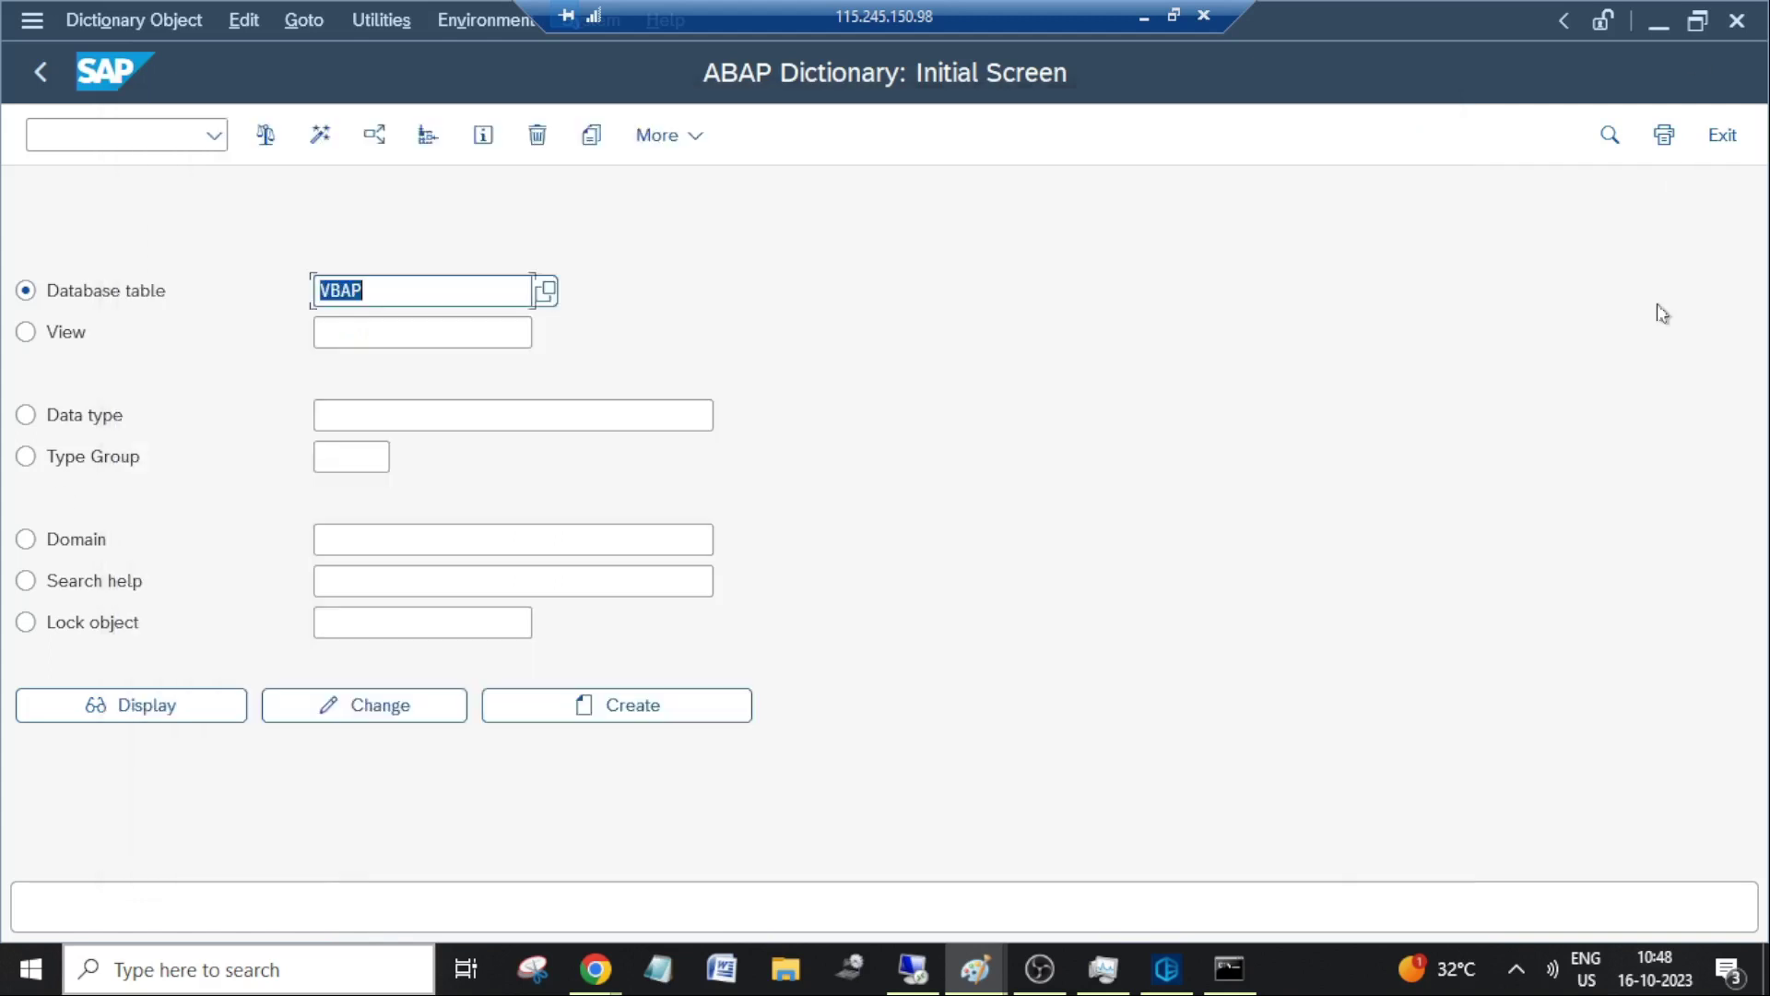
key("alt+Tab")
Go to the transaction maintenance screen with /nse93.
left_click(130, 132)
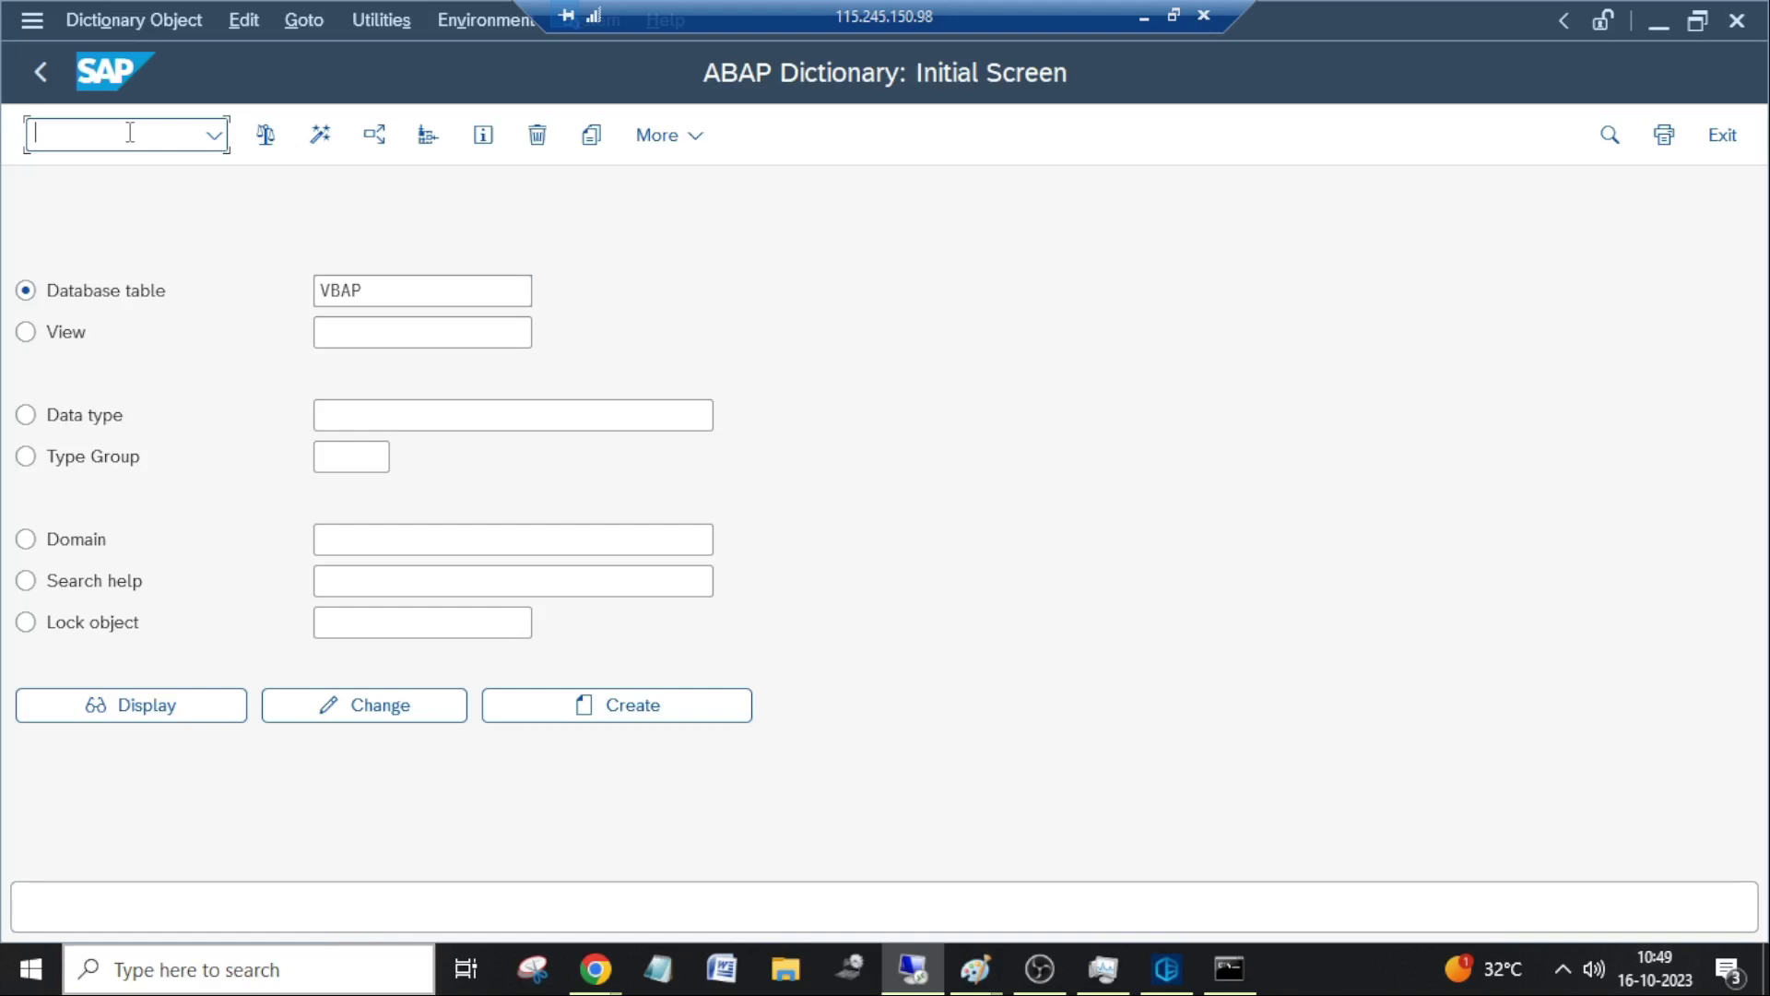
type("/nse93")
key("Return")
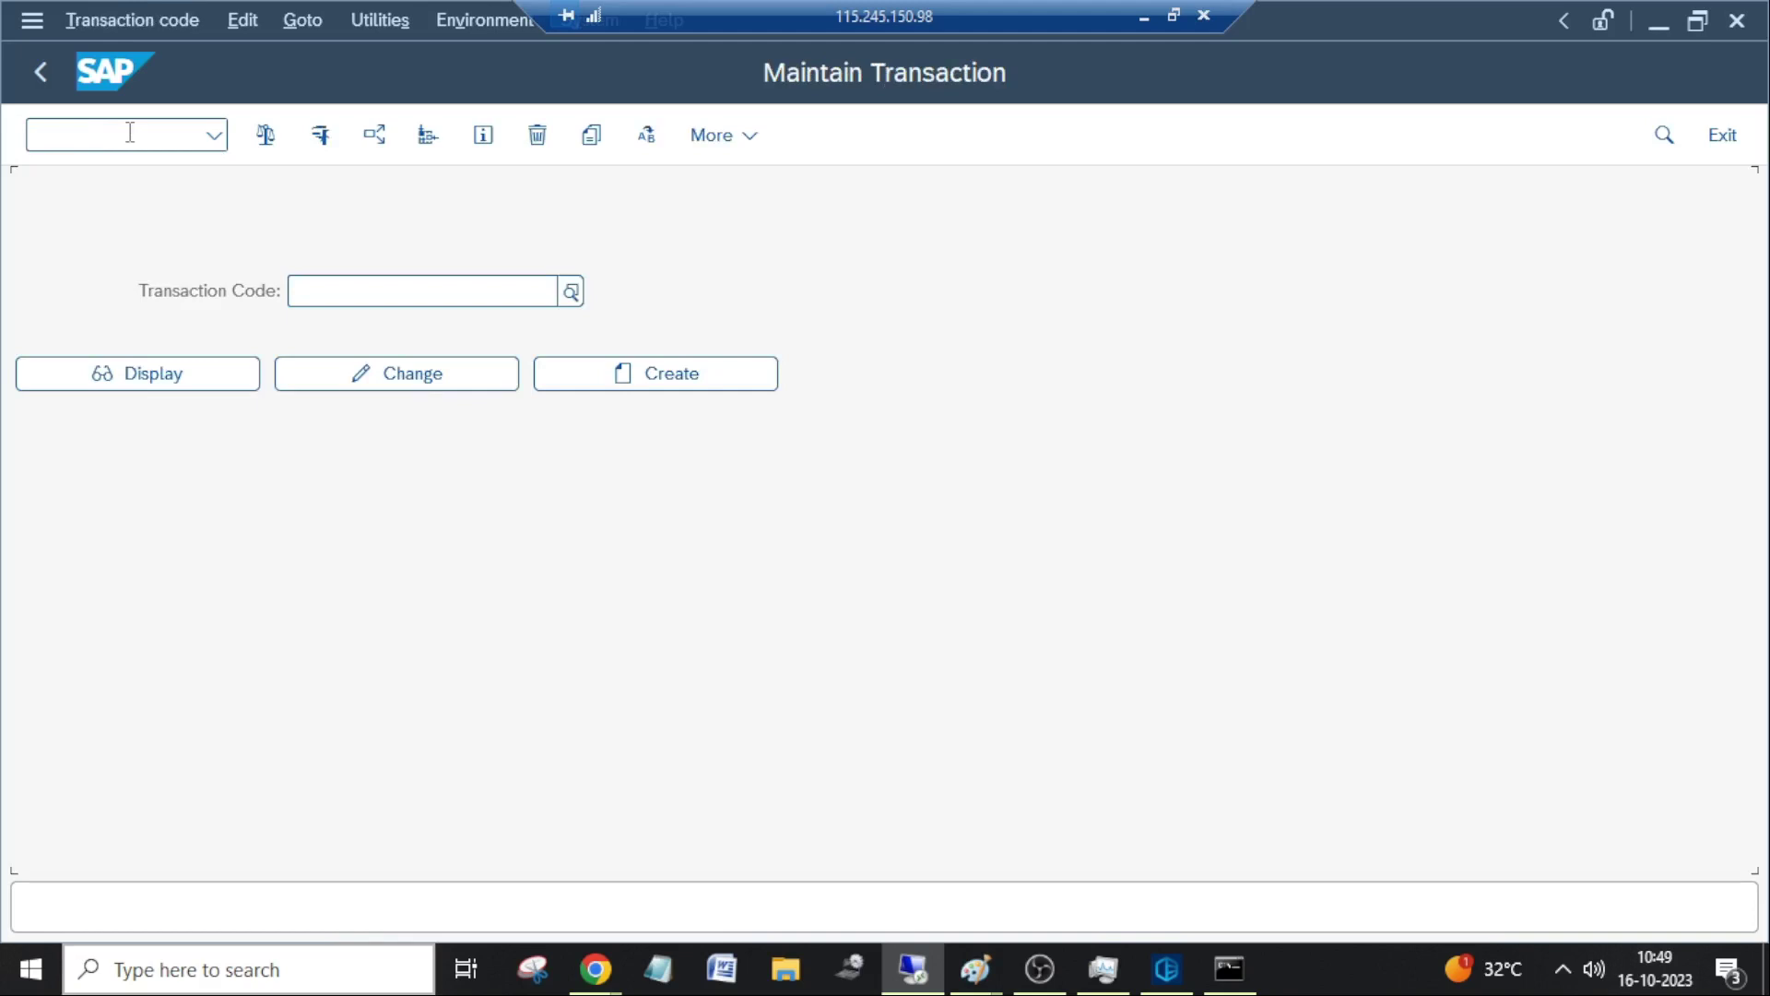
Display the definition of transaction code VA01.
type("va01")
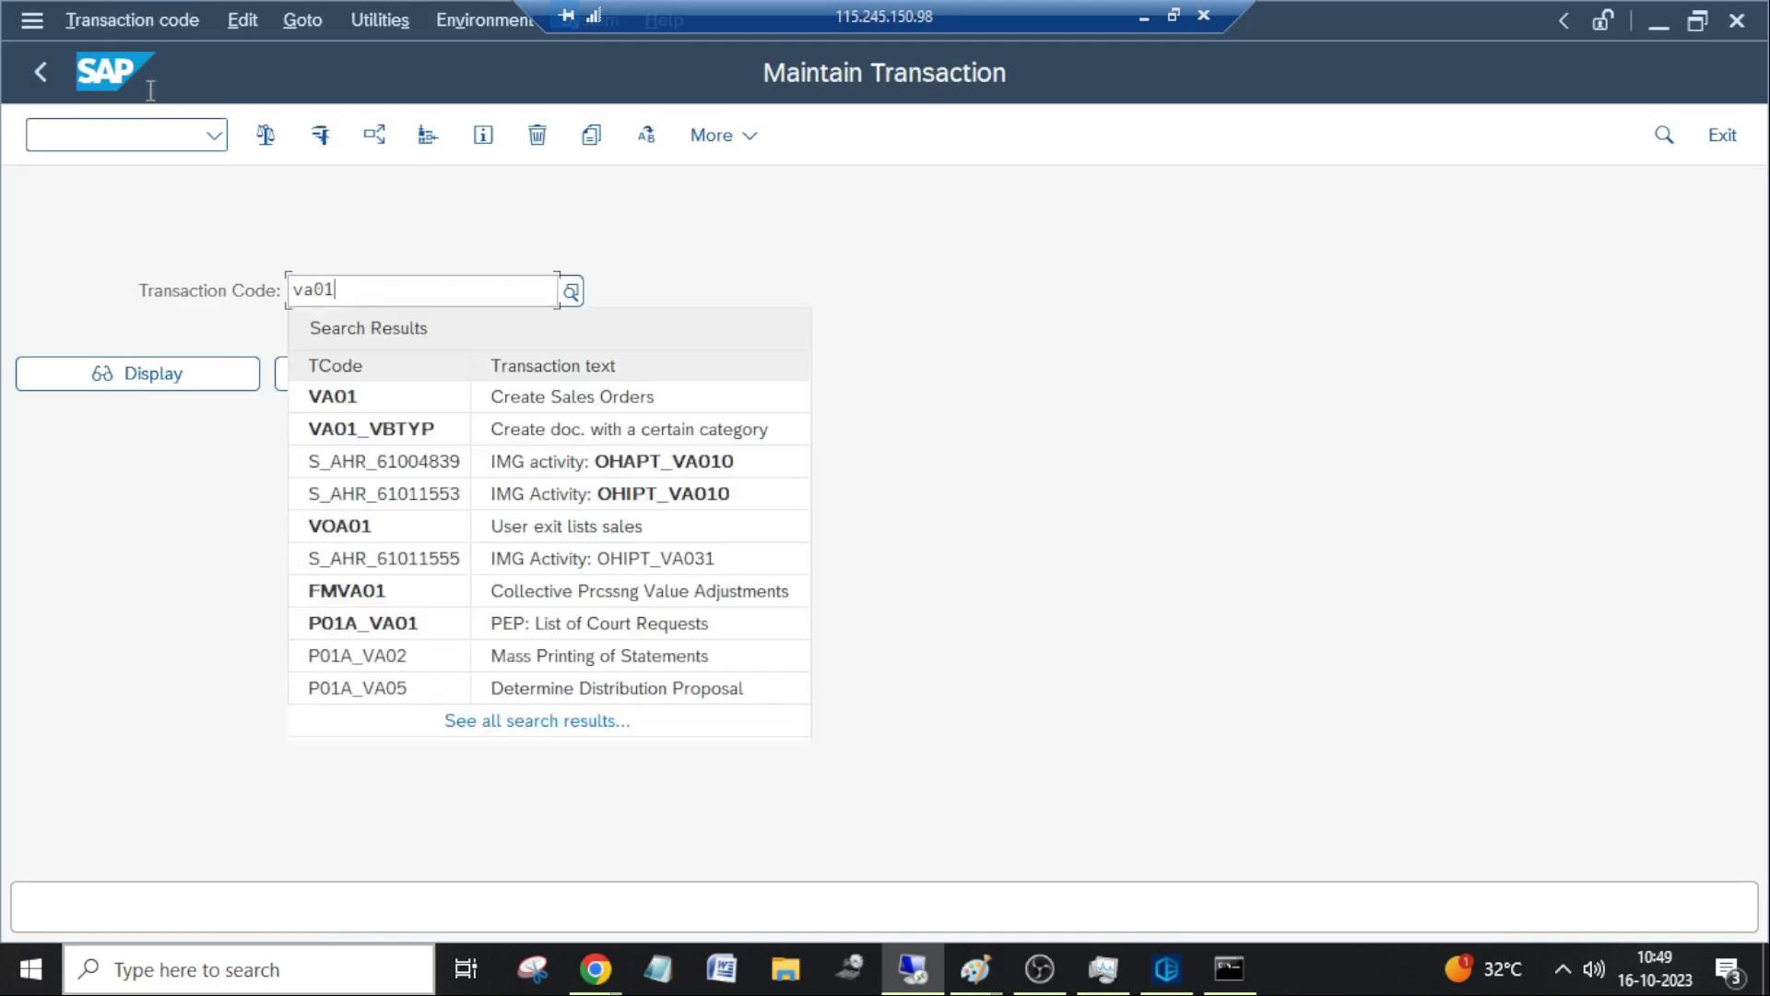
key("Escape")
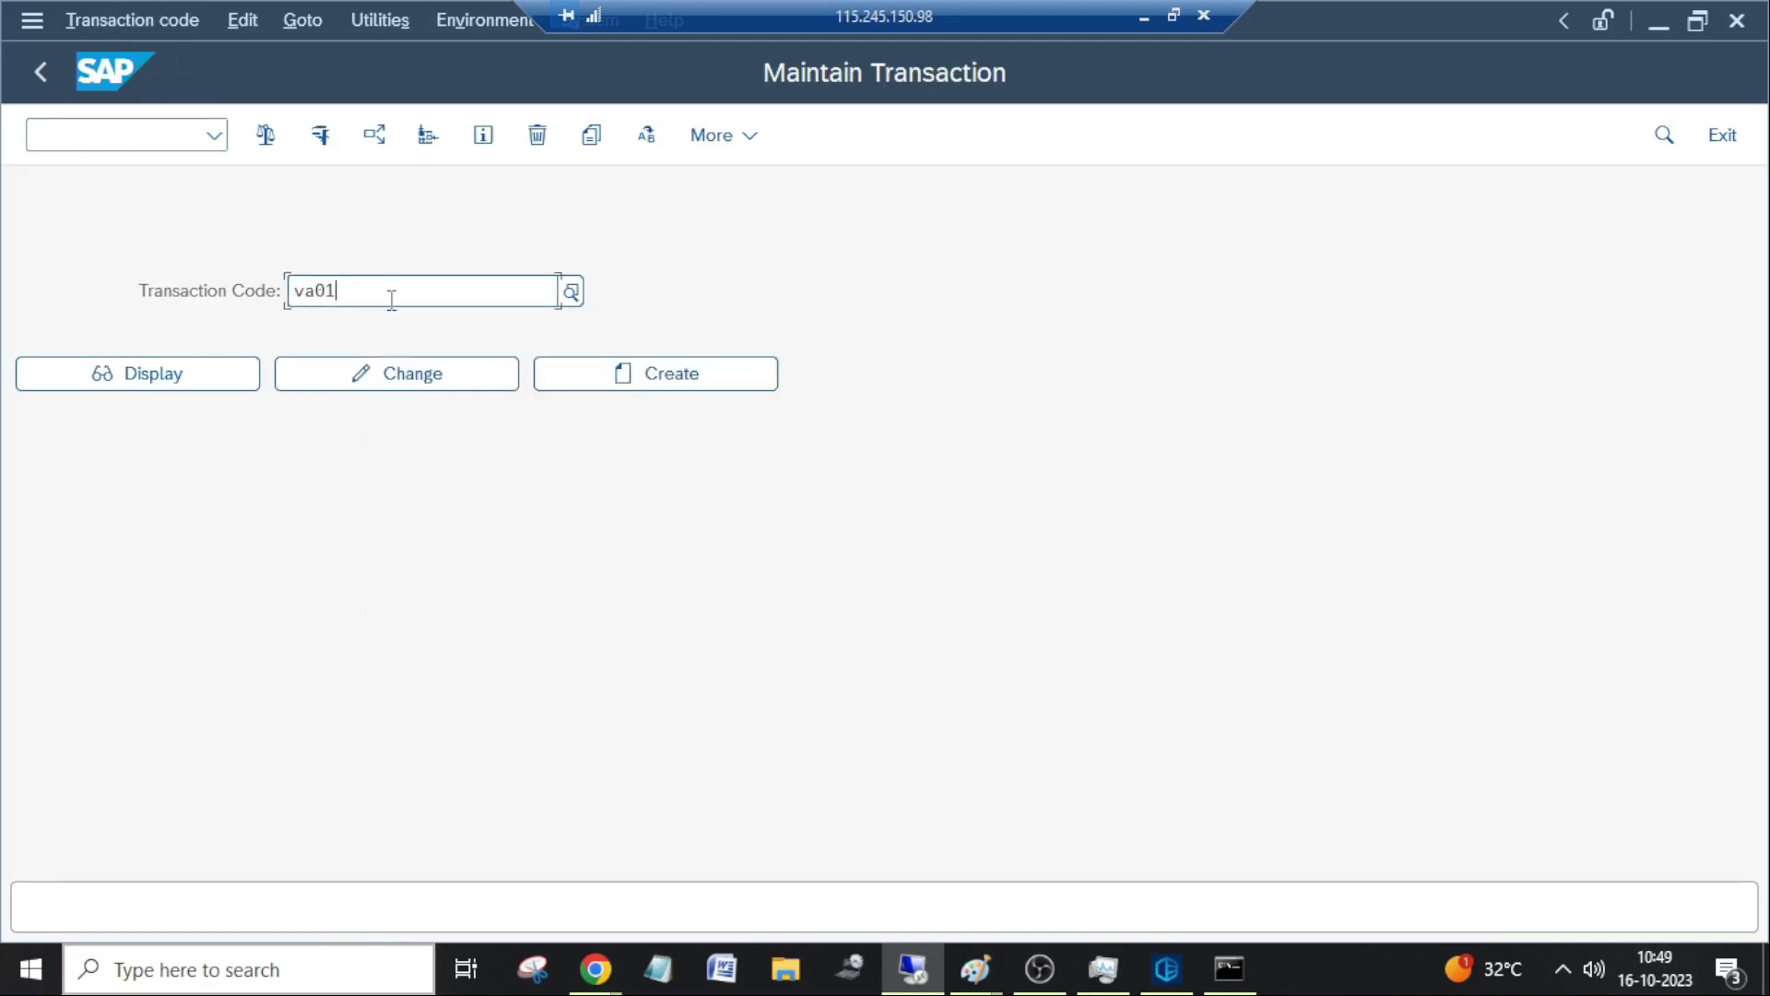
key("ctrl+a")
left_click(440, 284)
left_click(137, 380)
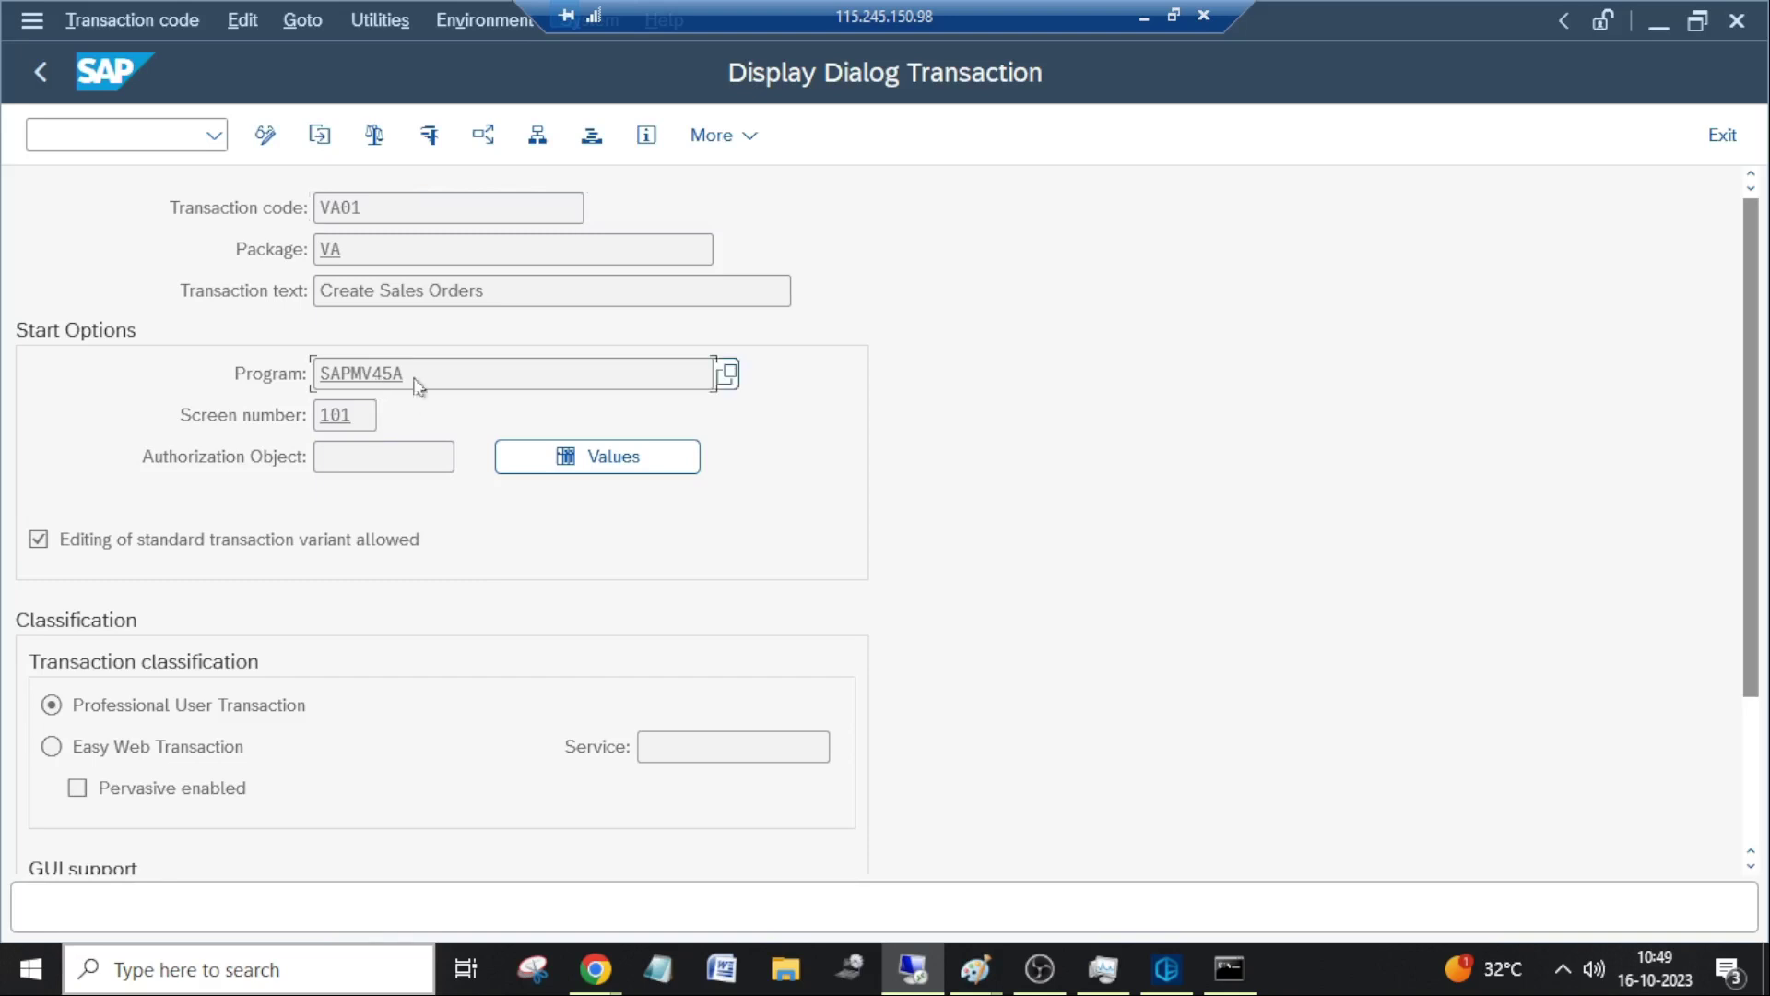
Open the source code of the program SAPMV45A from the VA01 transaction definition.
left_click(265, 383)
left_click(343, 210)
left_click(461, 375)
double_click(459, 377)
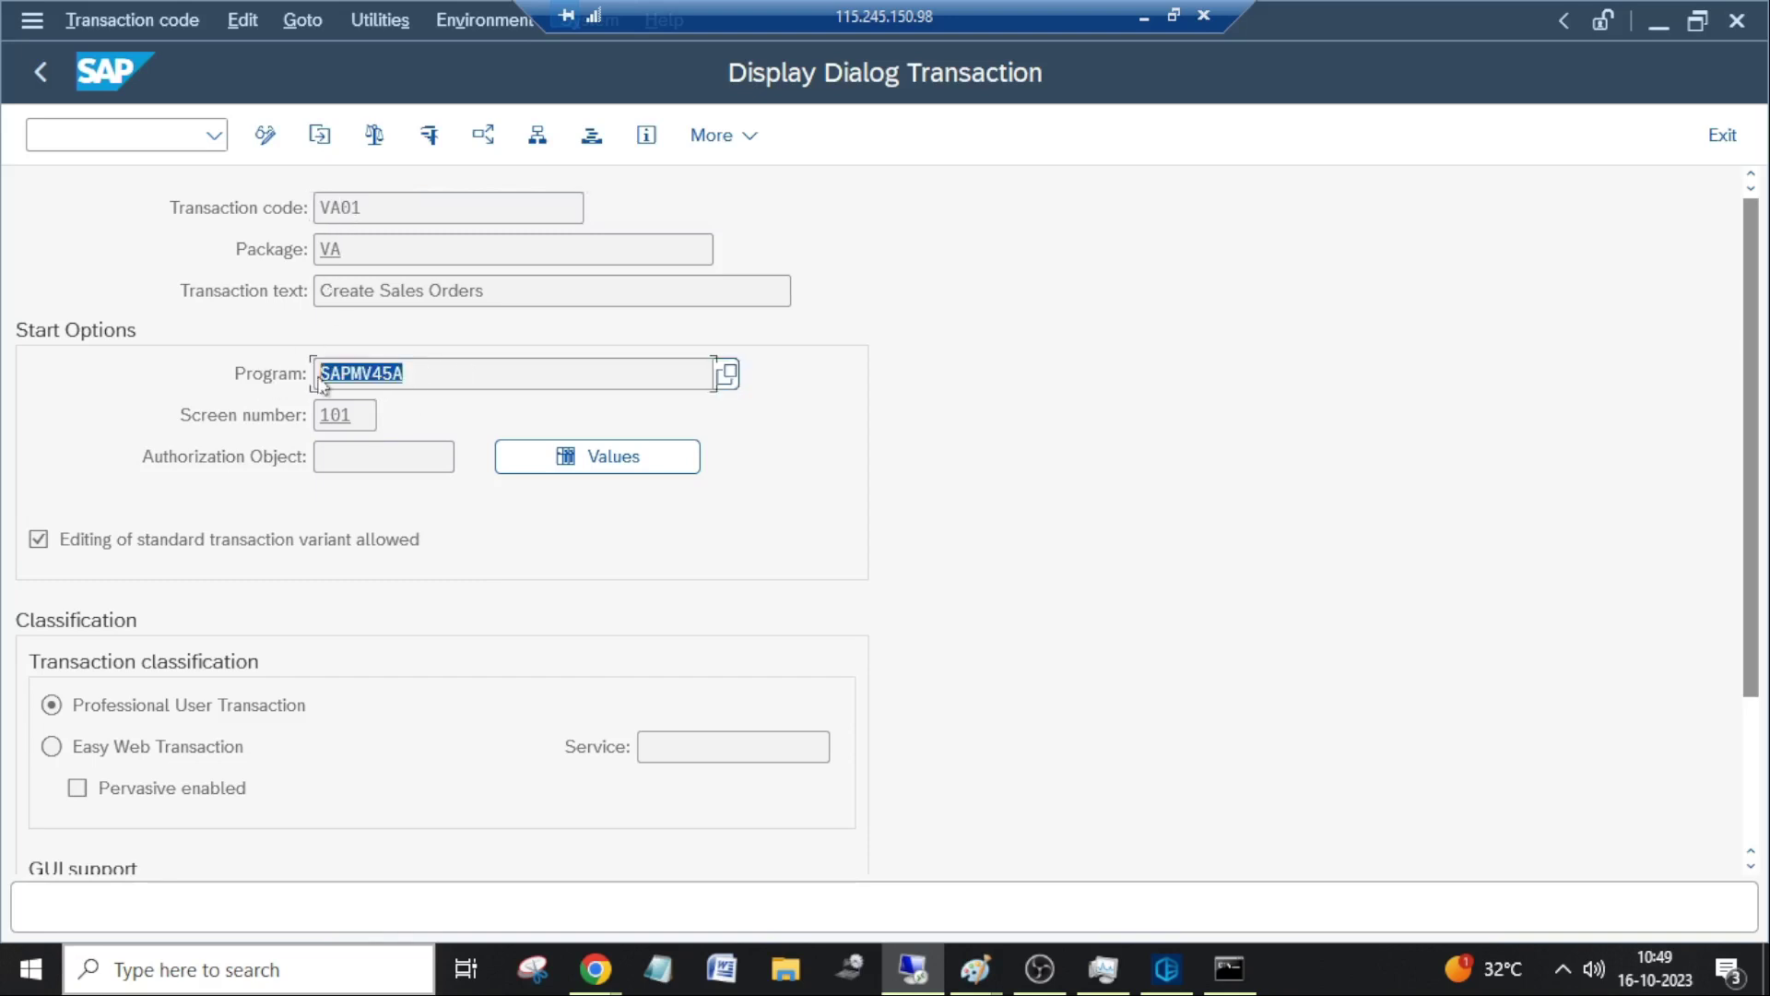
left_click(457, 378)
double_click(385, 374)
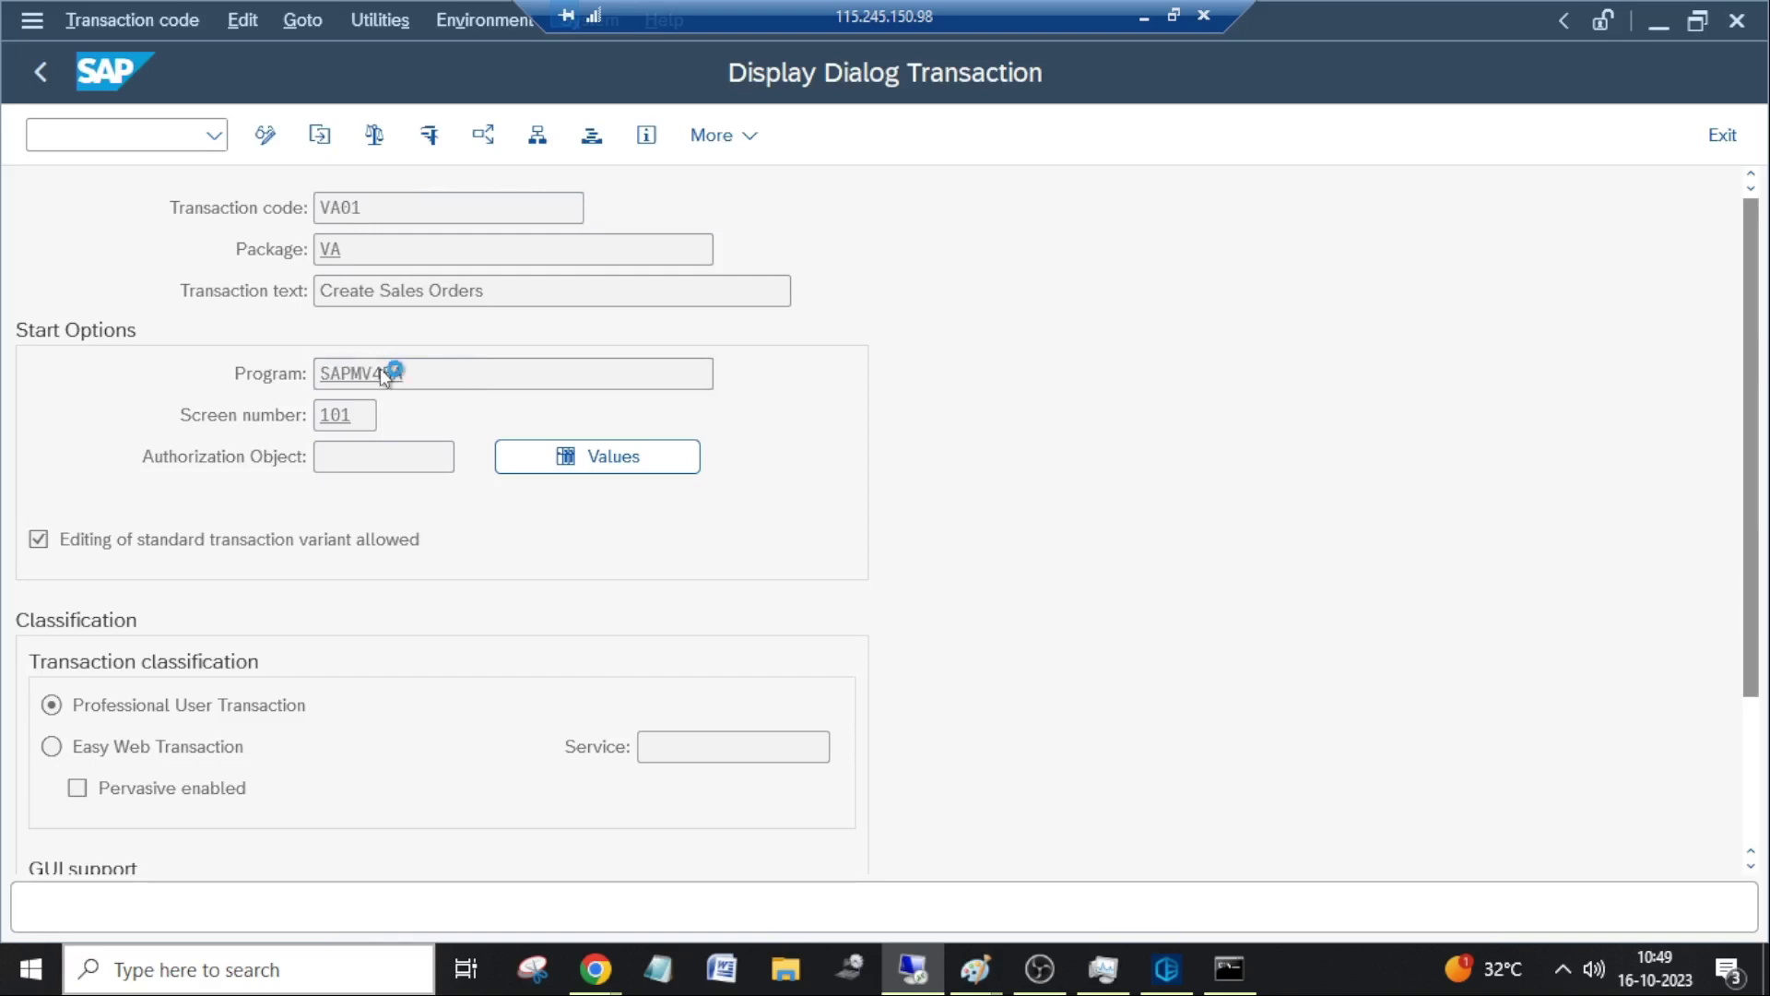
Look through the includes of module pool SAPMV45A and open the include mv45af0e.
scroll(394, 606, "down", 4)
scroll(394, 605, "down", 4)
scroll(372, 617, "down", 15)
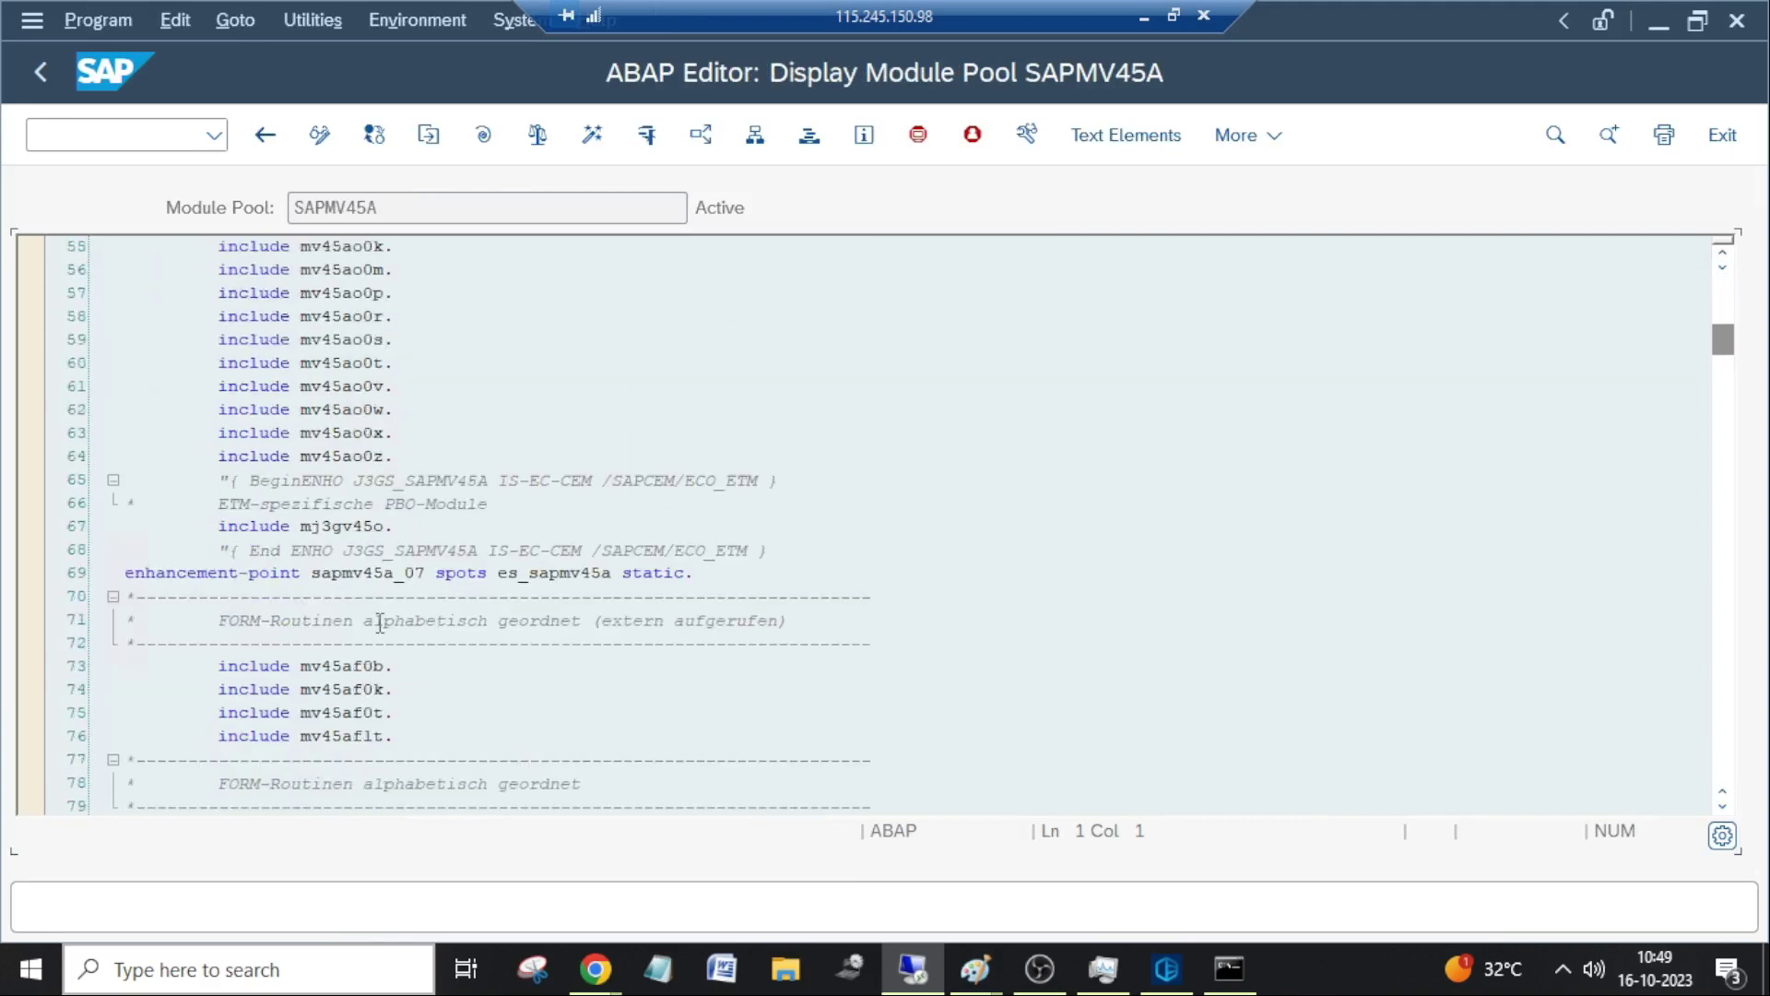
scroll(377, 640, "down", 6)
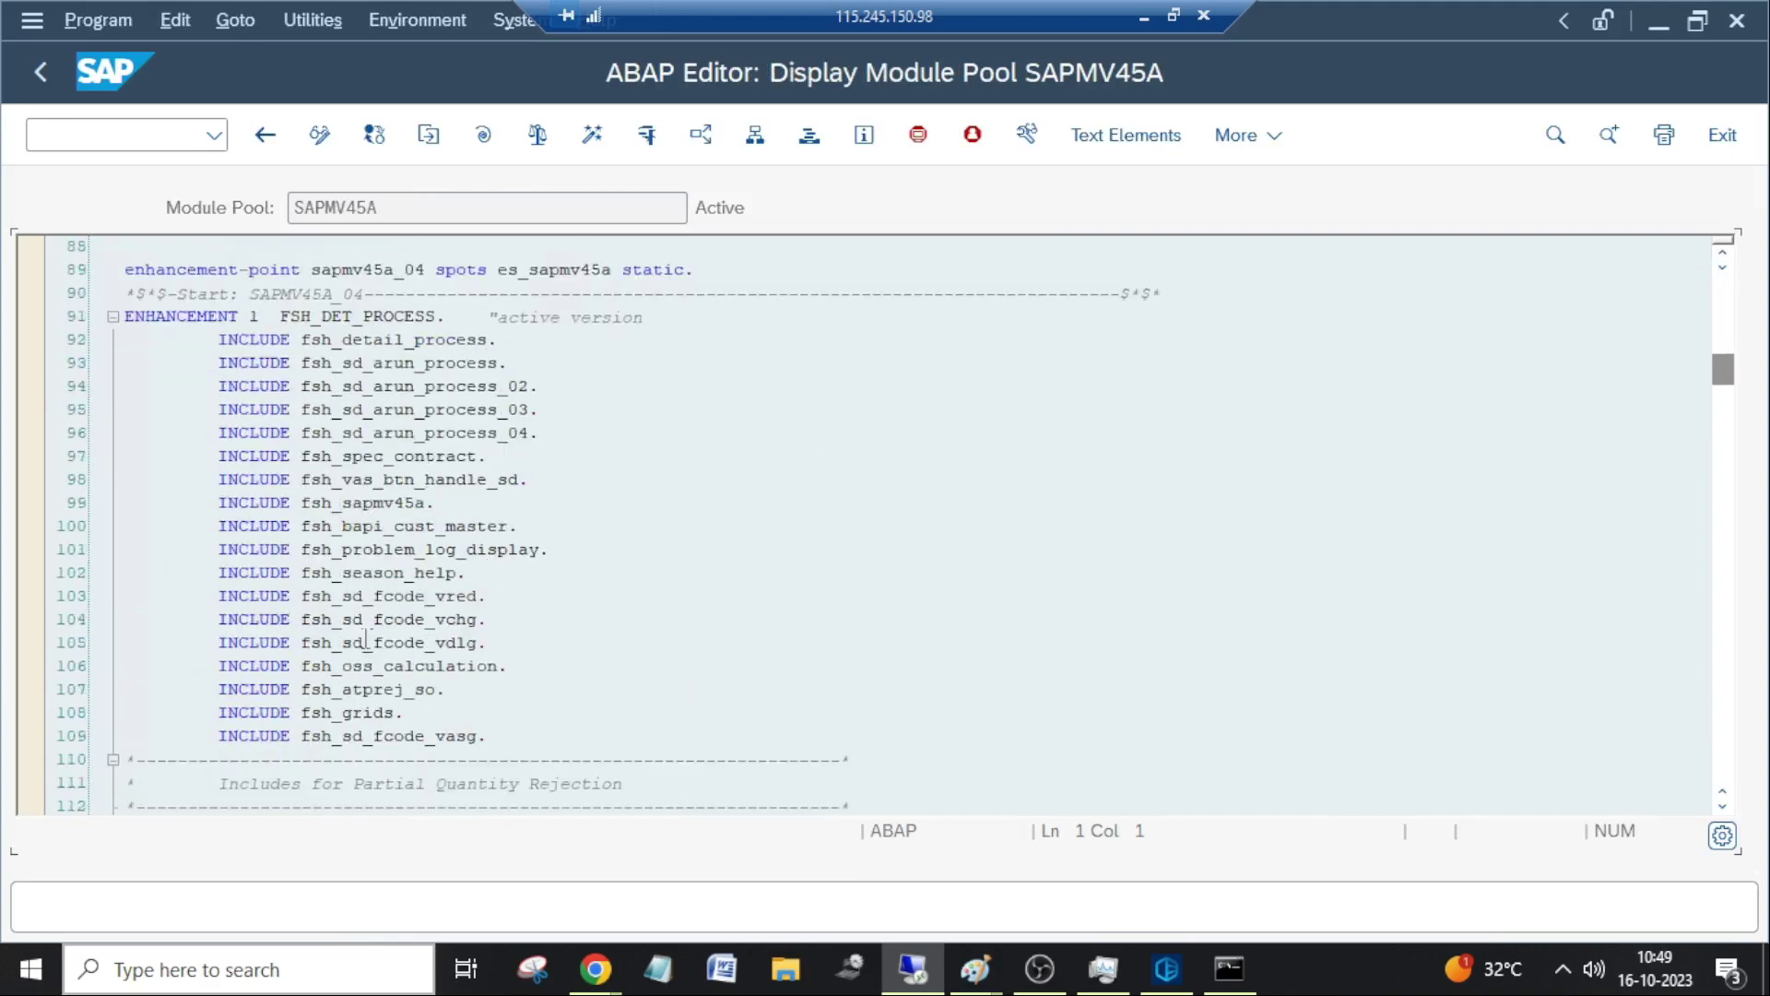
scroll(365, 638, "up", 4)
scroll(366, 639, "up", 3)
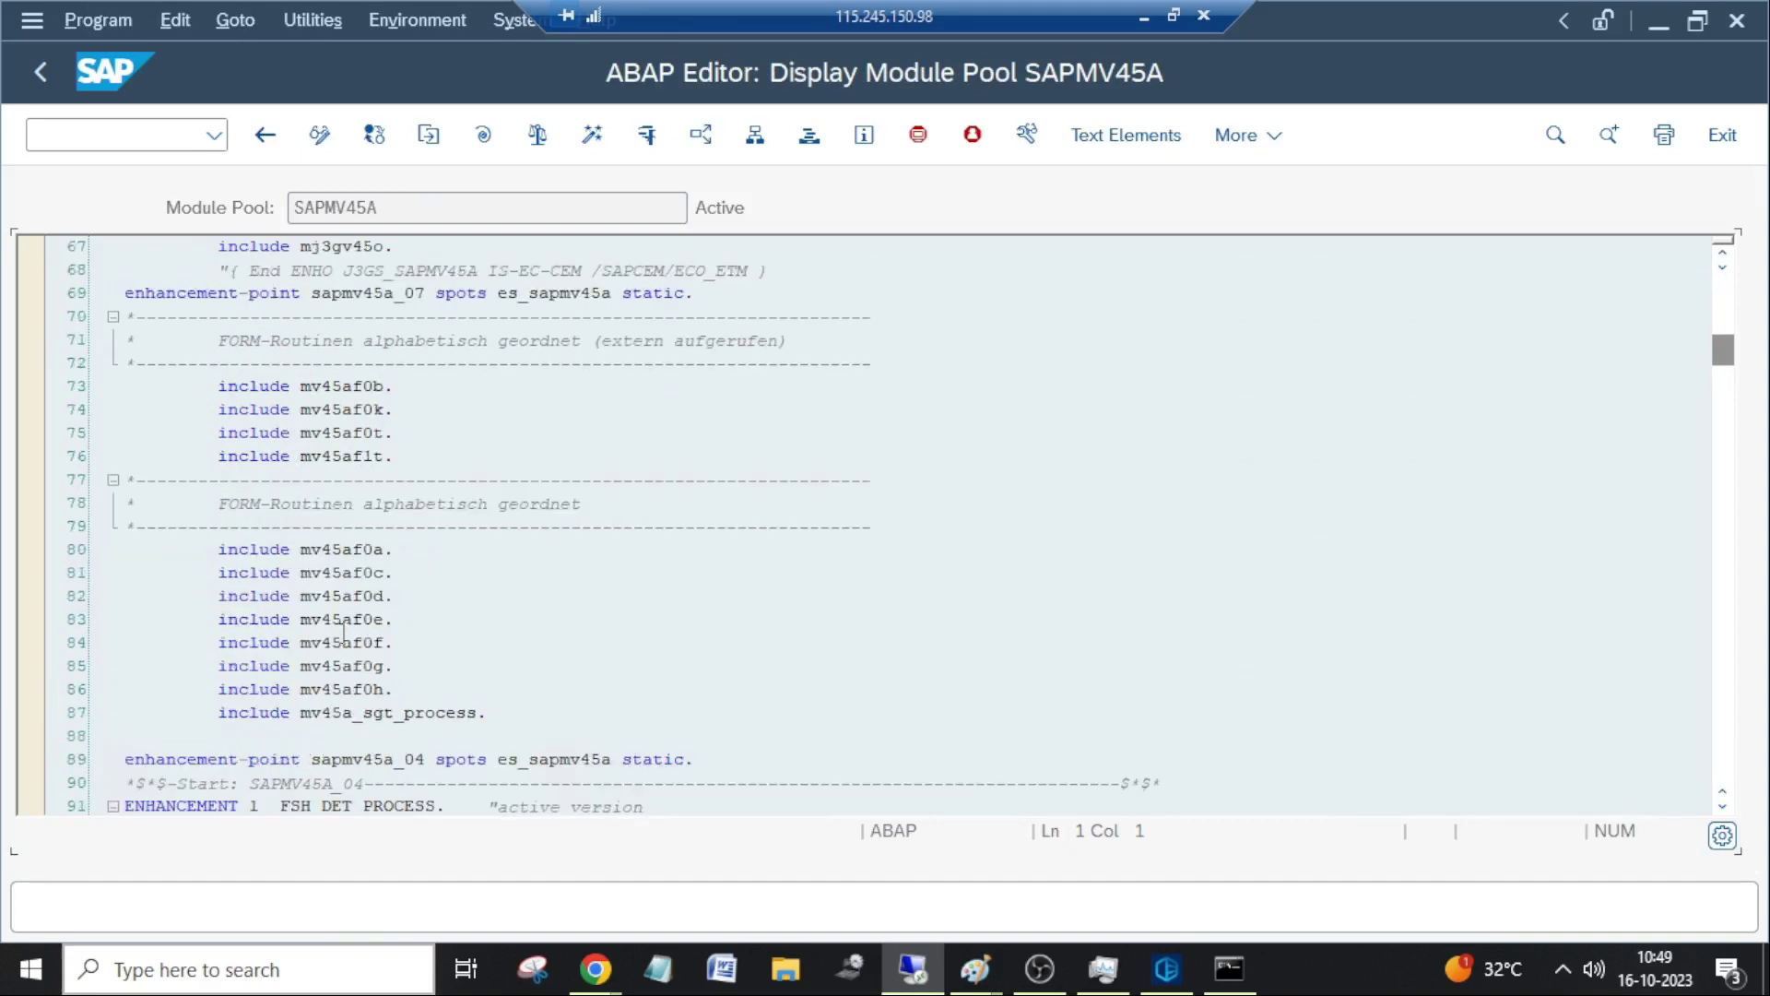
left_click(346, 624)
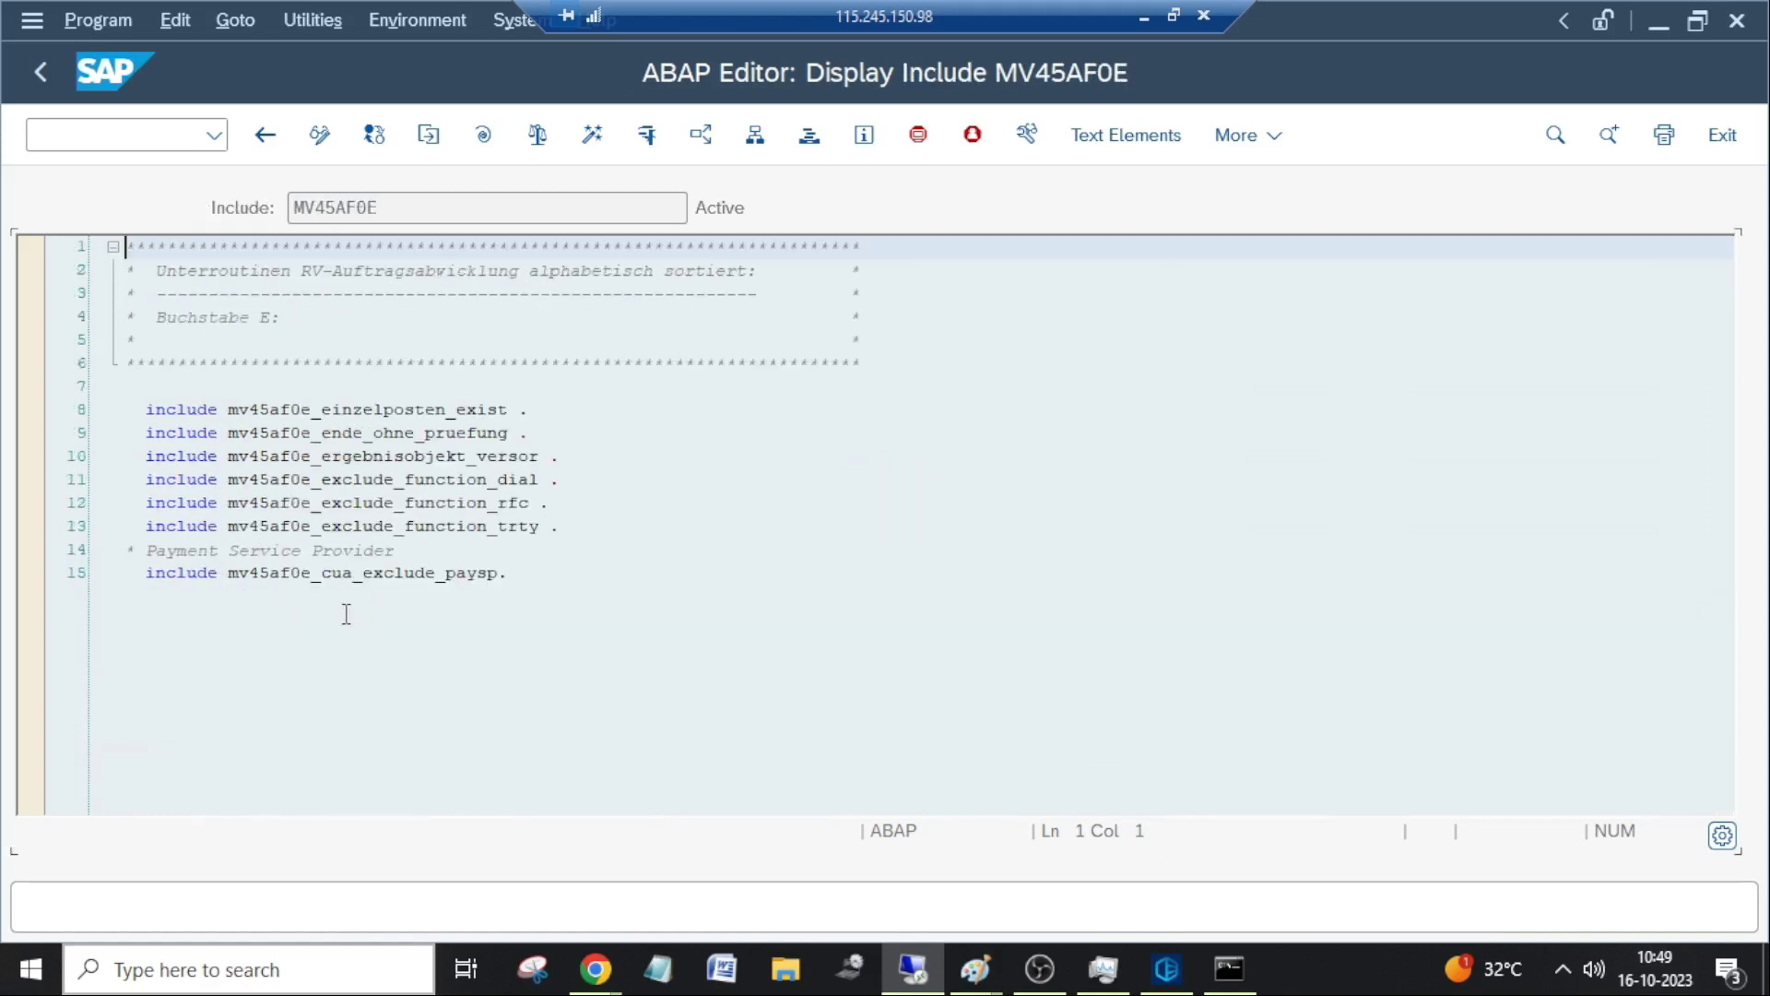
Open the include mv45af0e_einzelposten_exist, review its FORM routine, and return to MV45AF0E.
left_click(369, 415)
double_click(378, 436)
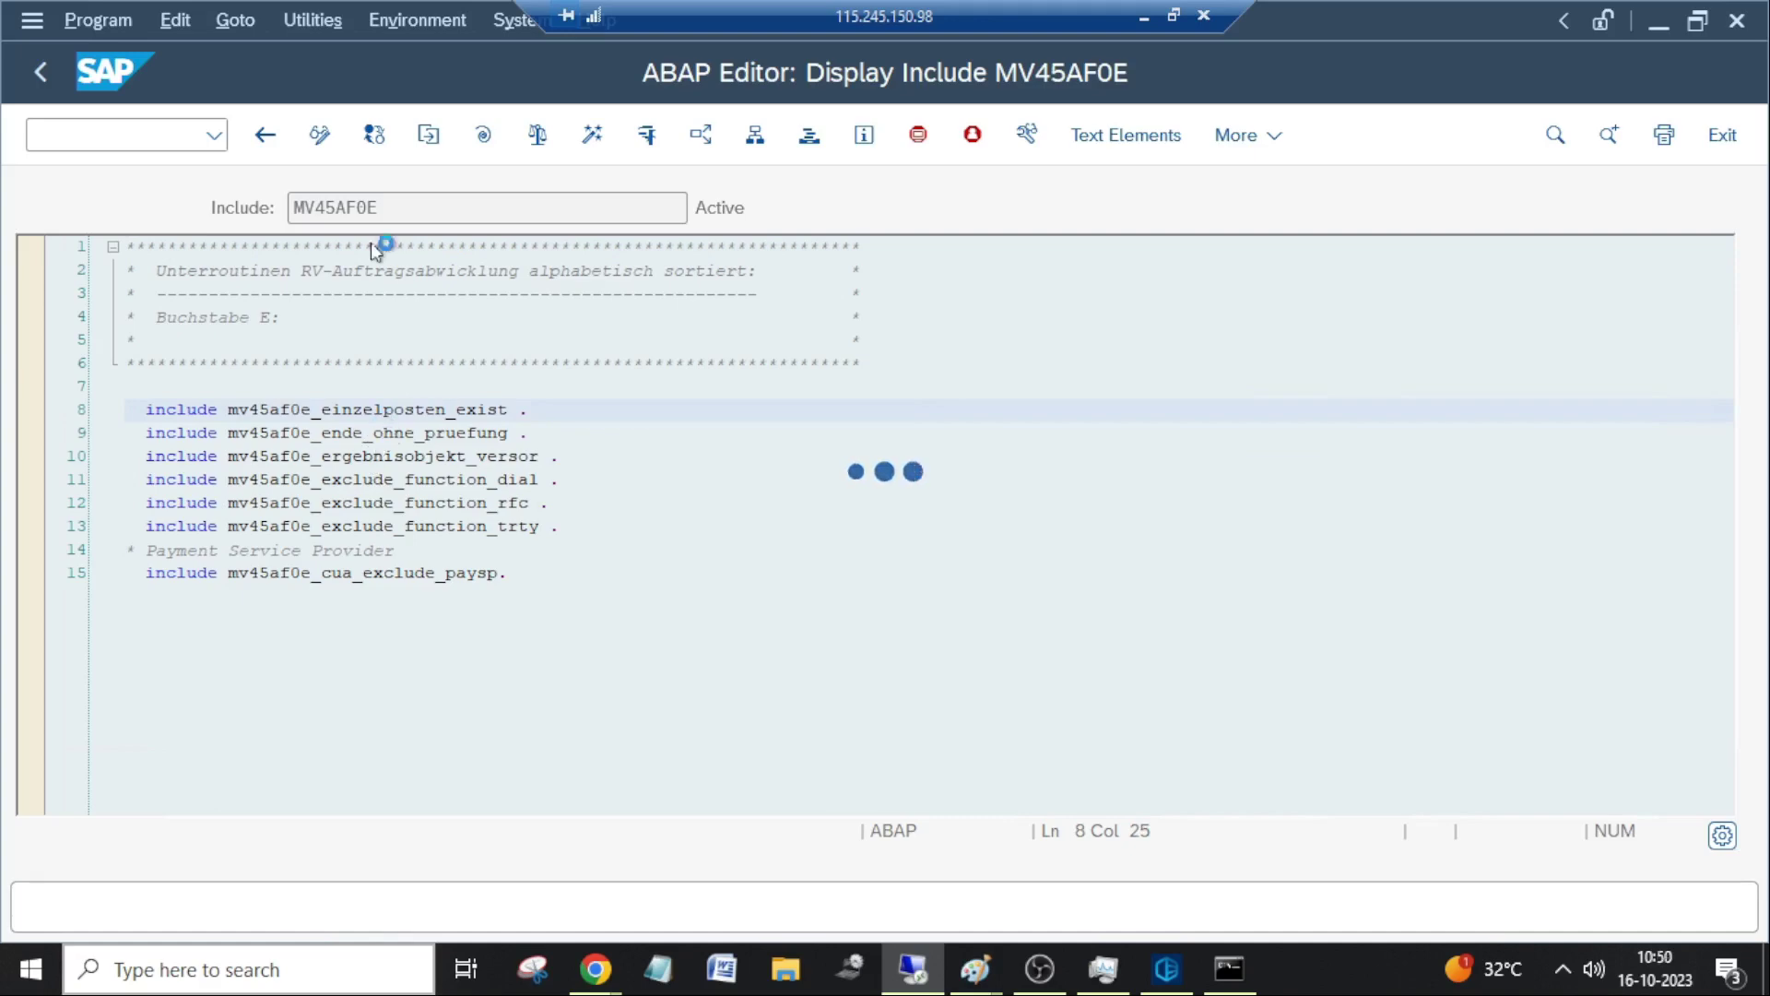
scroll(424, 609, "down", 4)
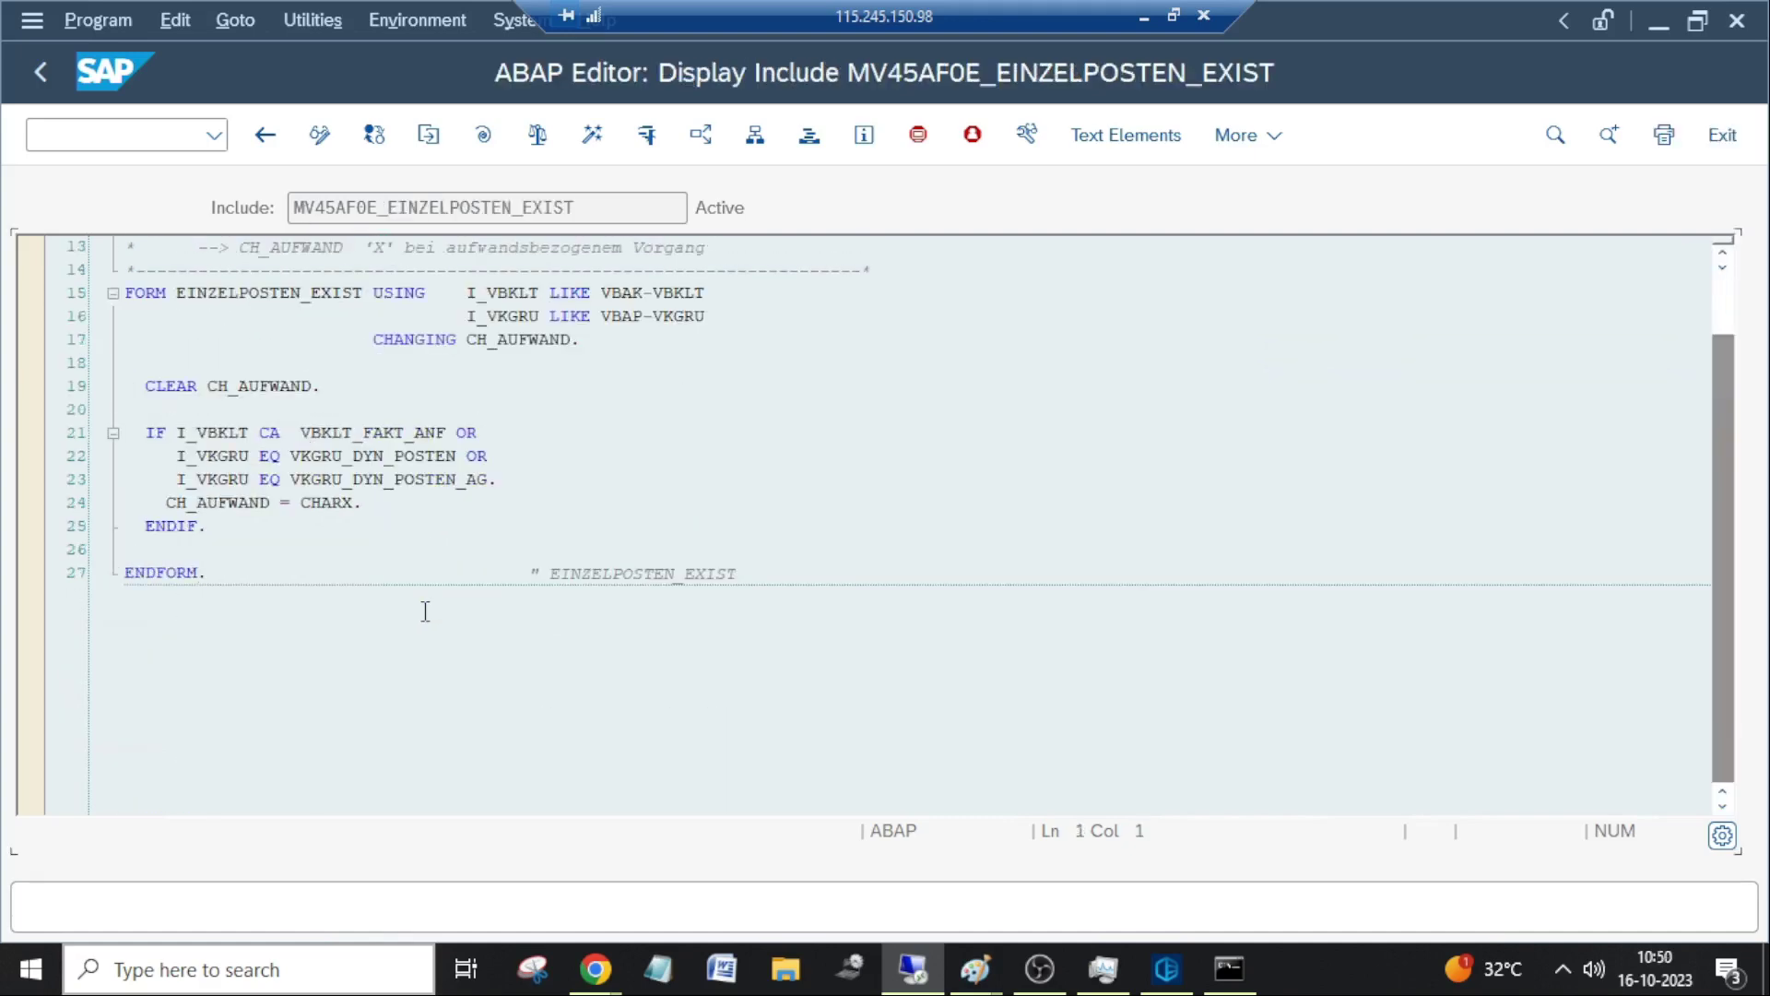
scroll(431, 477, "up", 3)
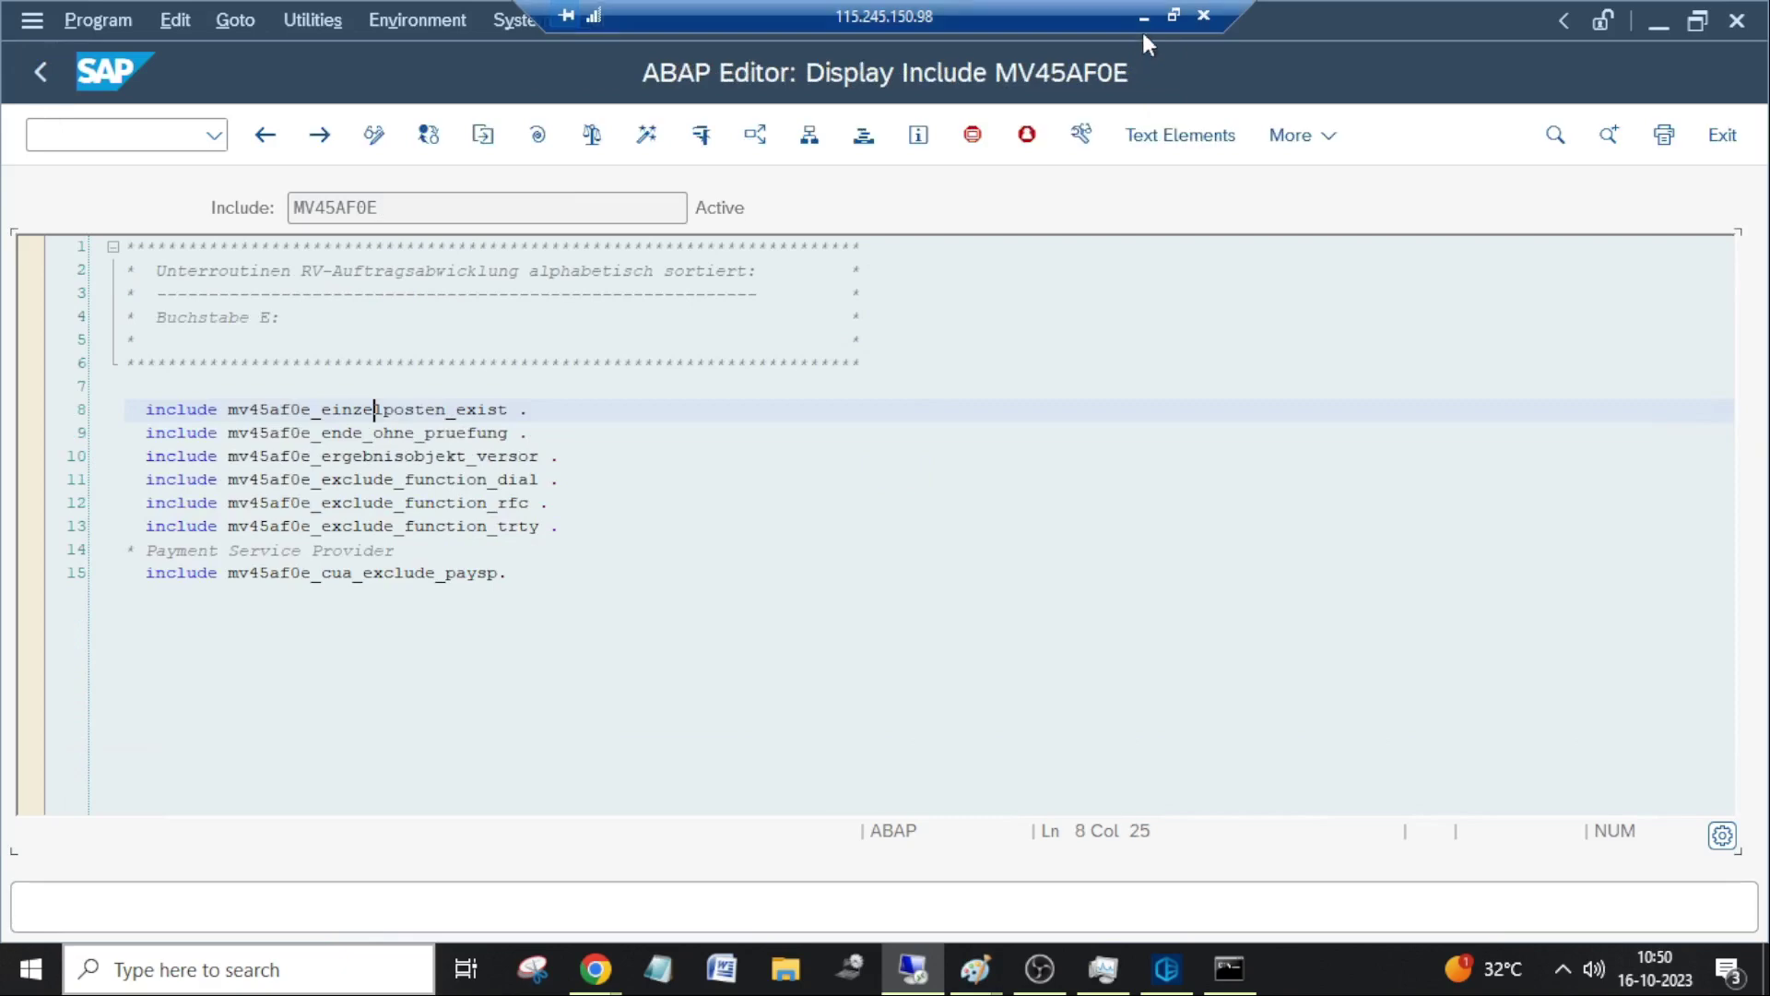
Switch to the SAP enhancements notes in Paint and go back to the SAP runtime error window.
left_click(975, 969)
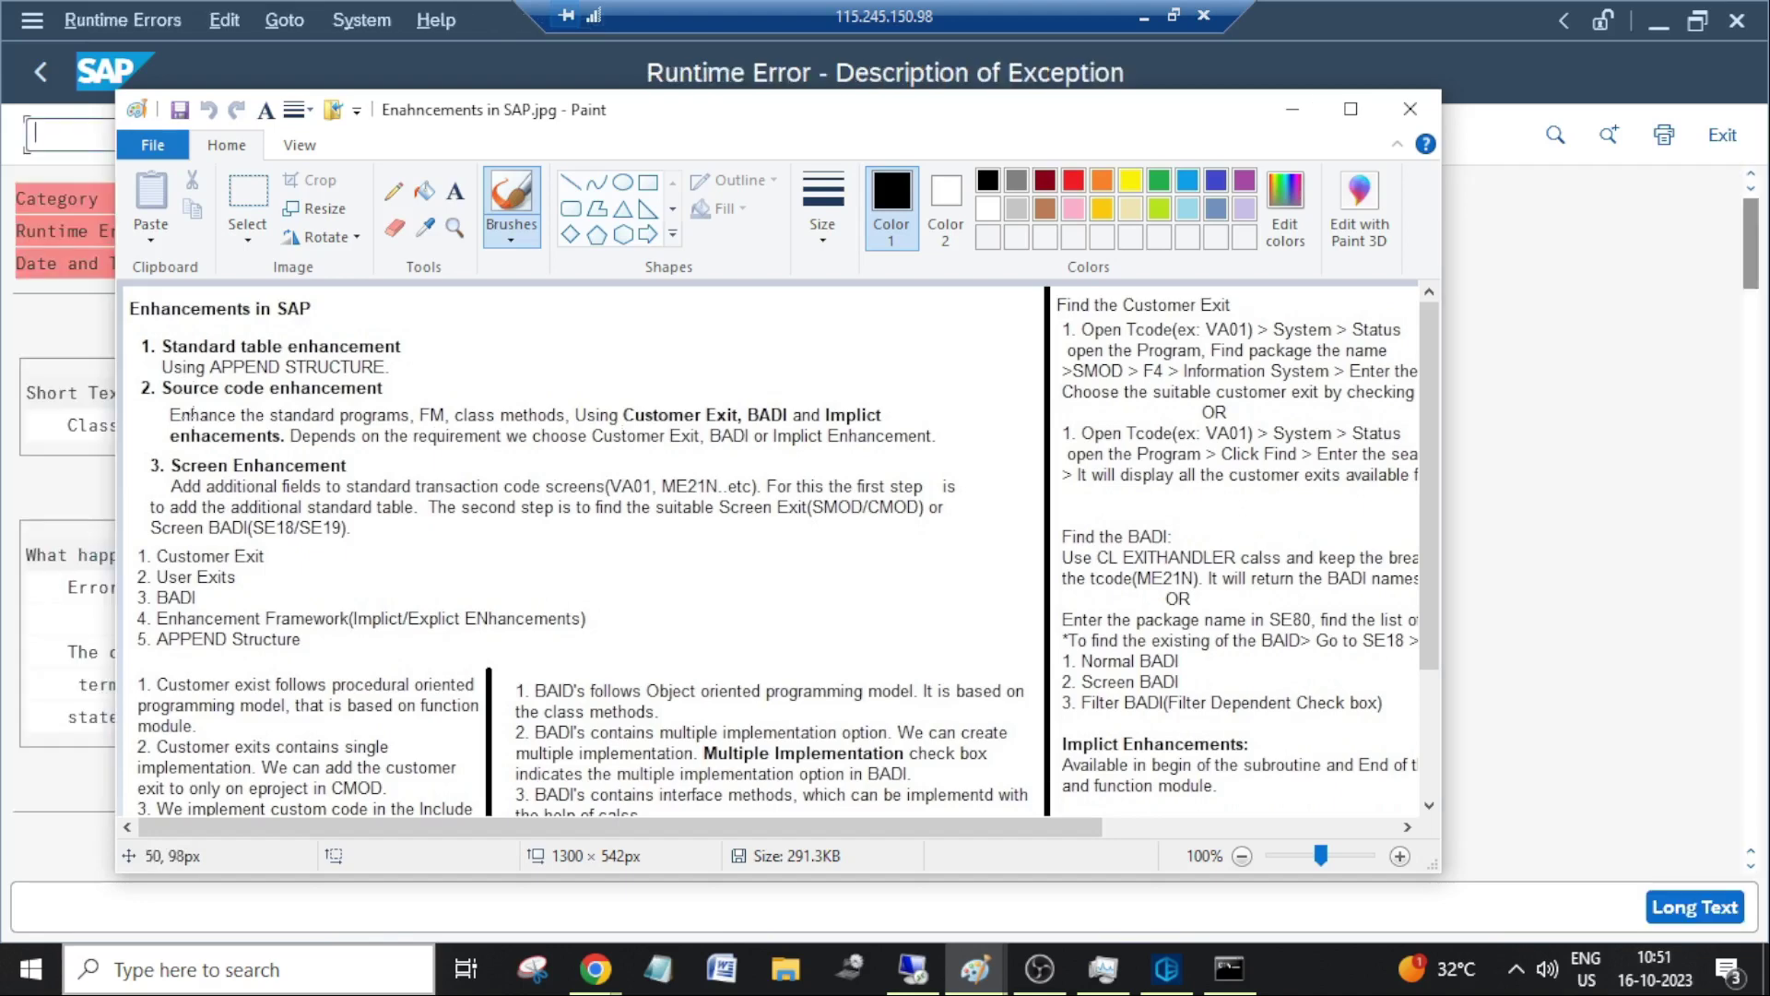
left_click(41, 318)
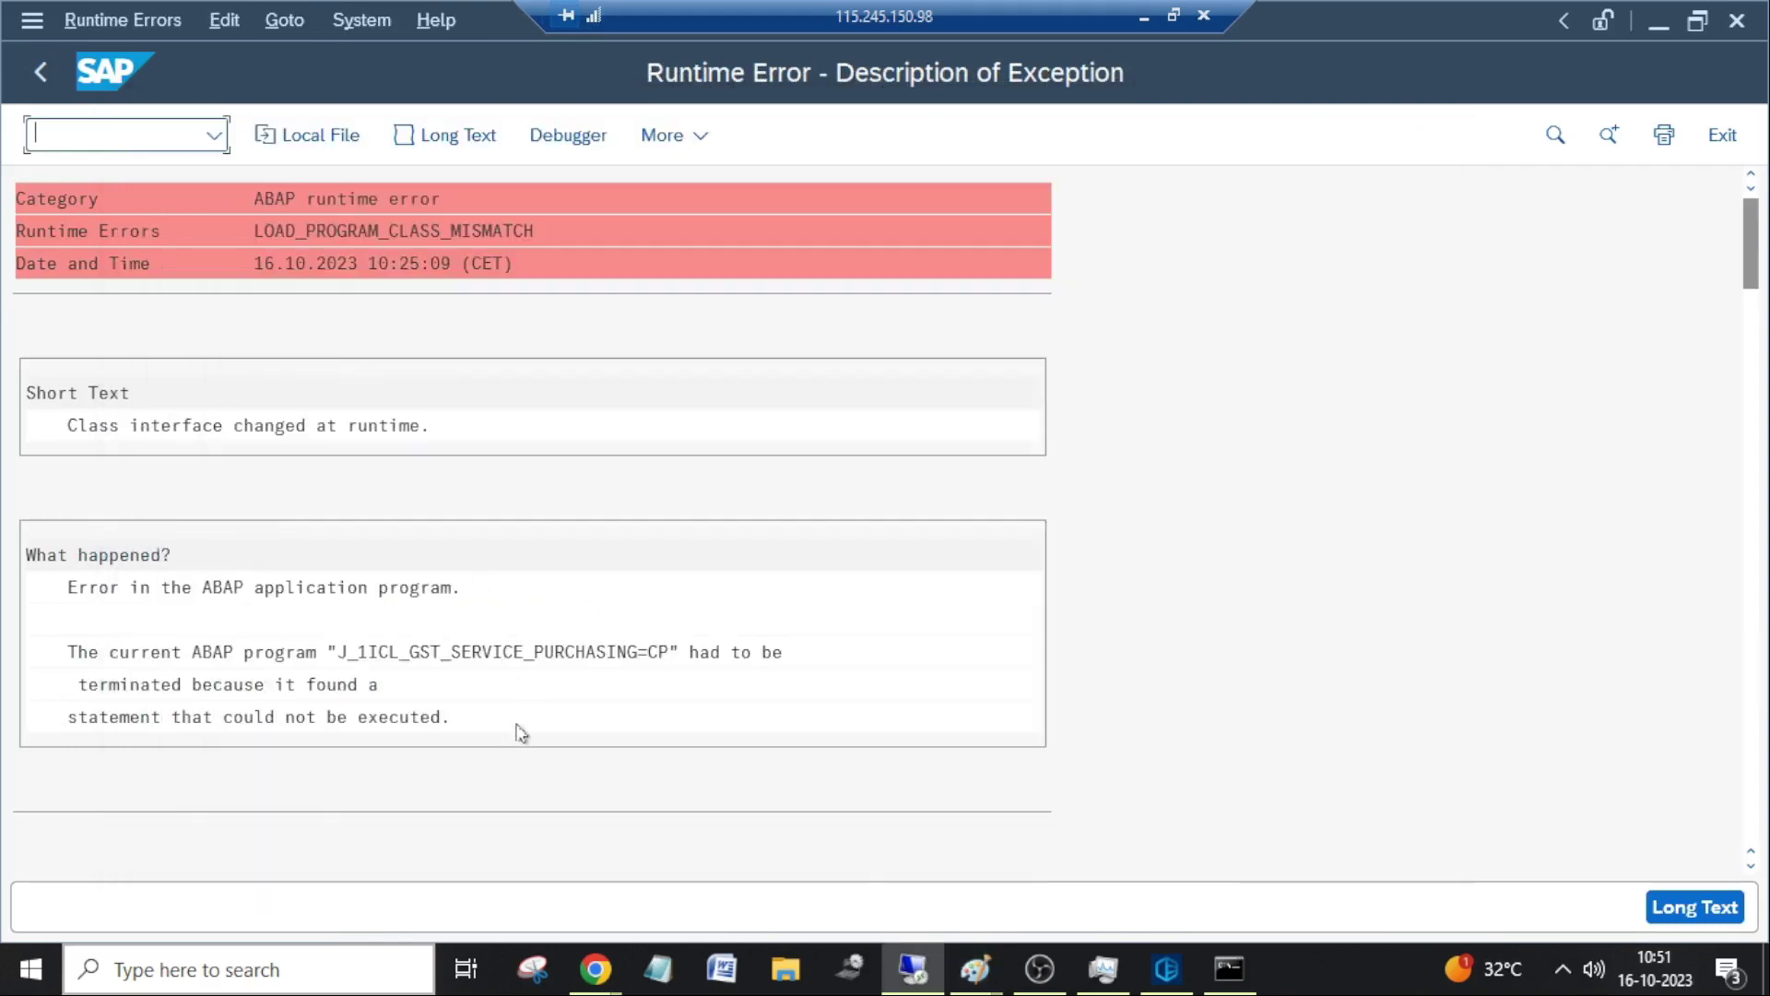
Read the runtime error description's analysis, trigger location and source code extract, and close the error window.
scroll(532, 729, "down", 5)
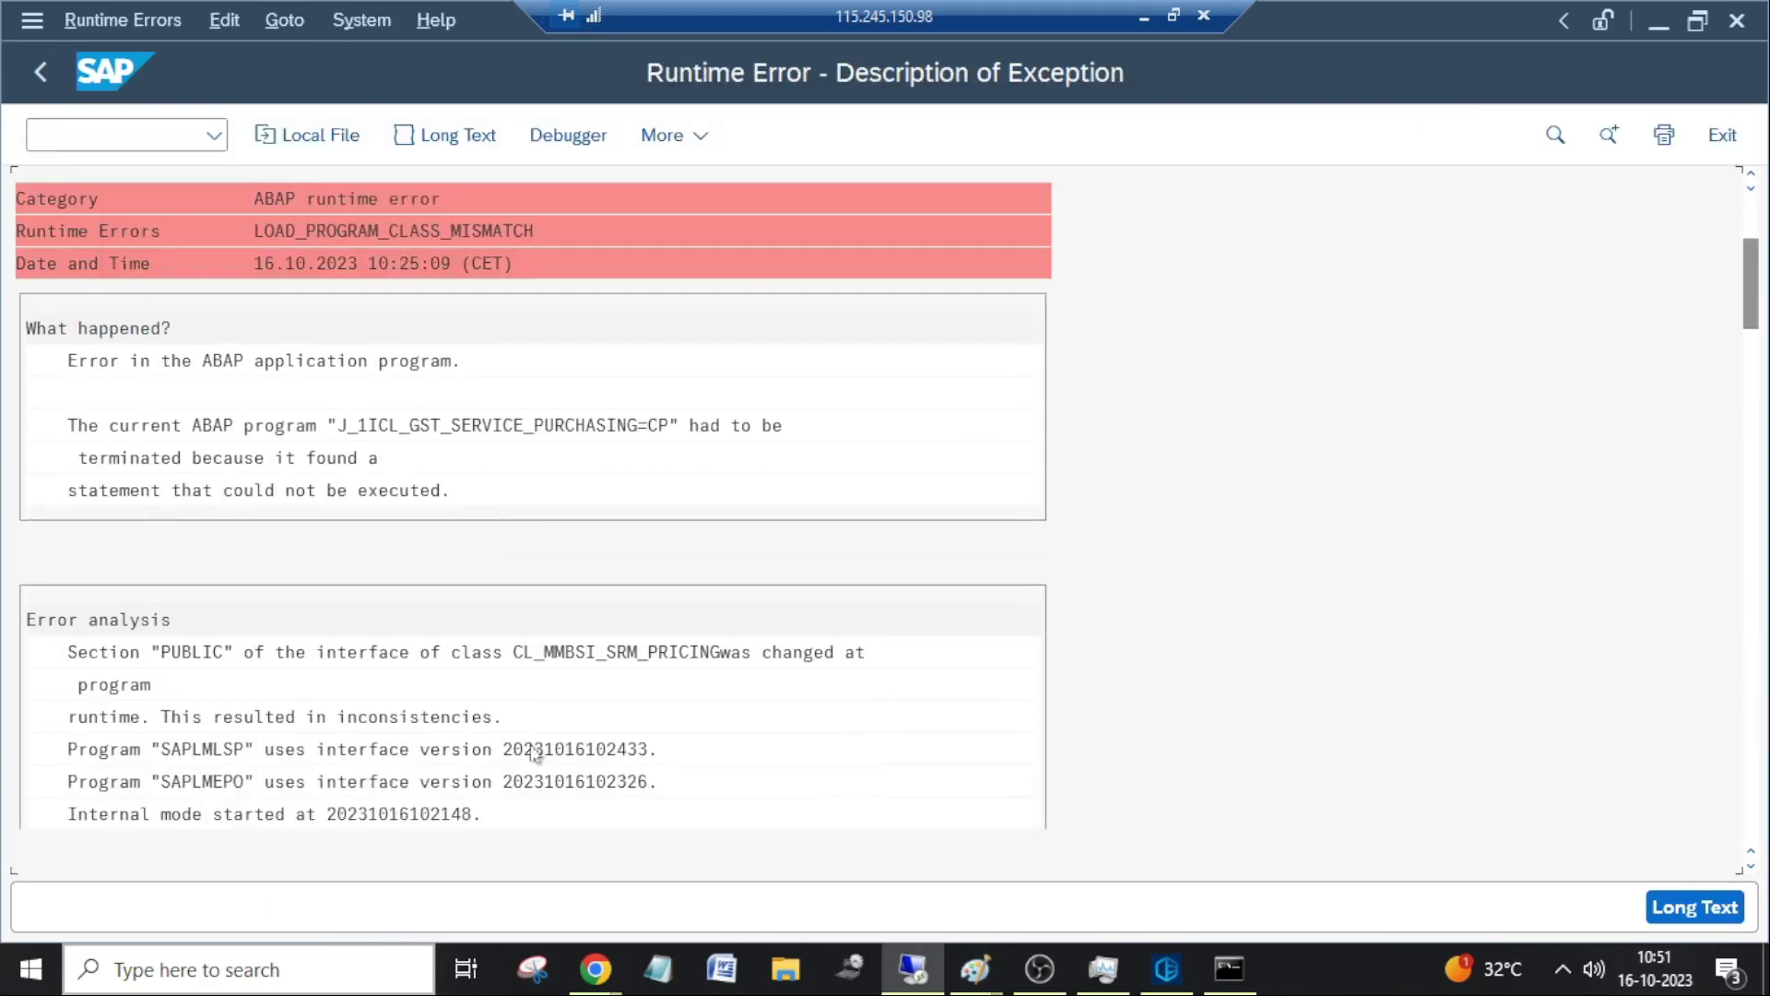
scroll(466, 705, "down", 5)
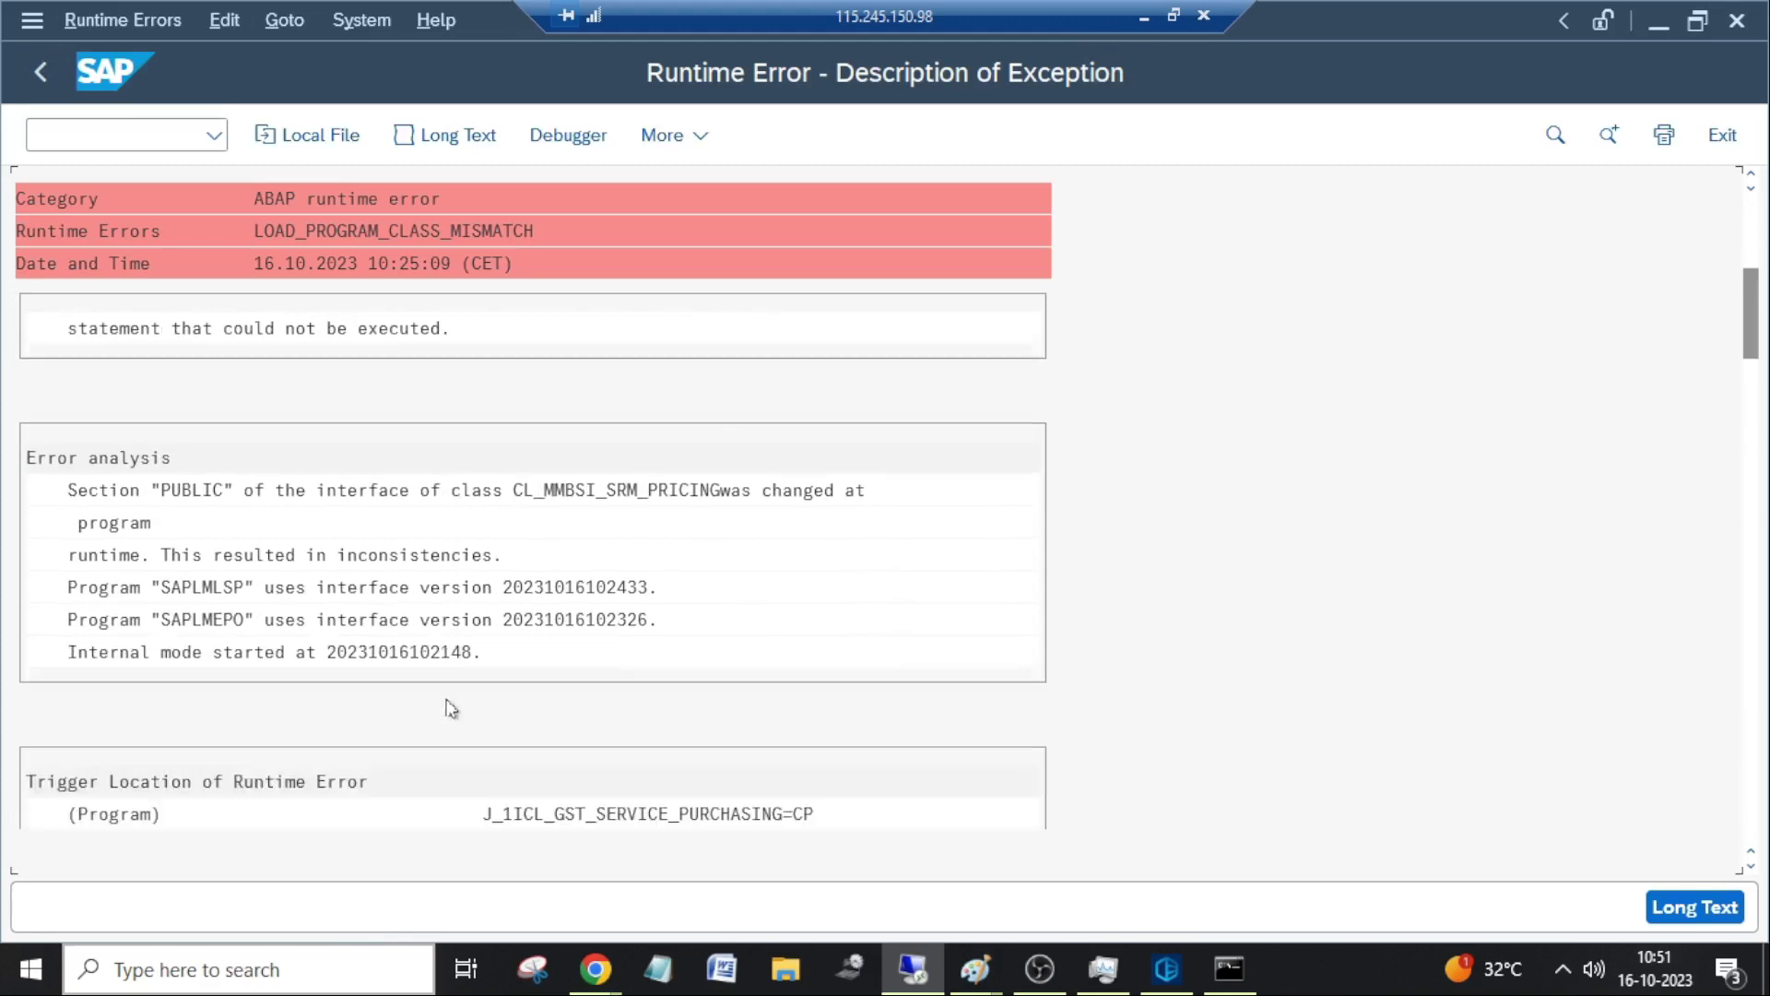
scroll(452, 712, "down", 4)
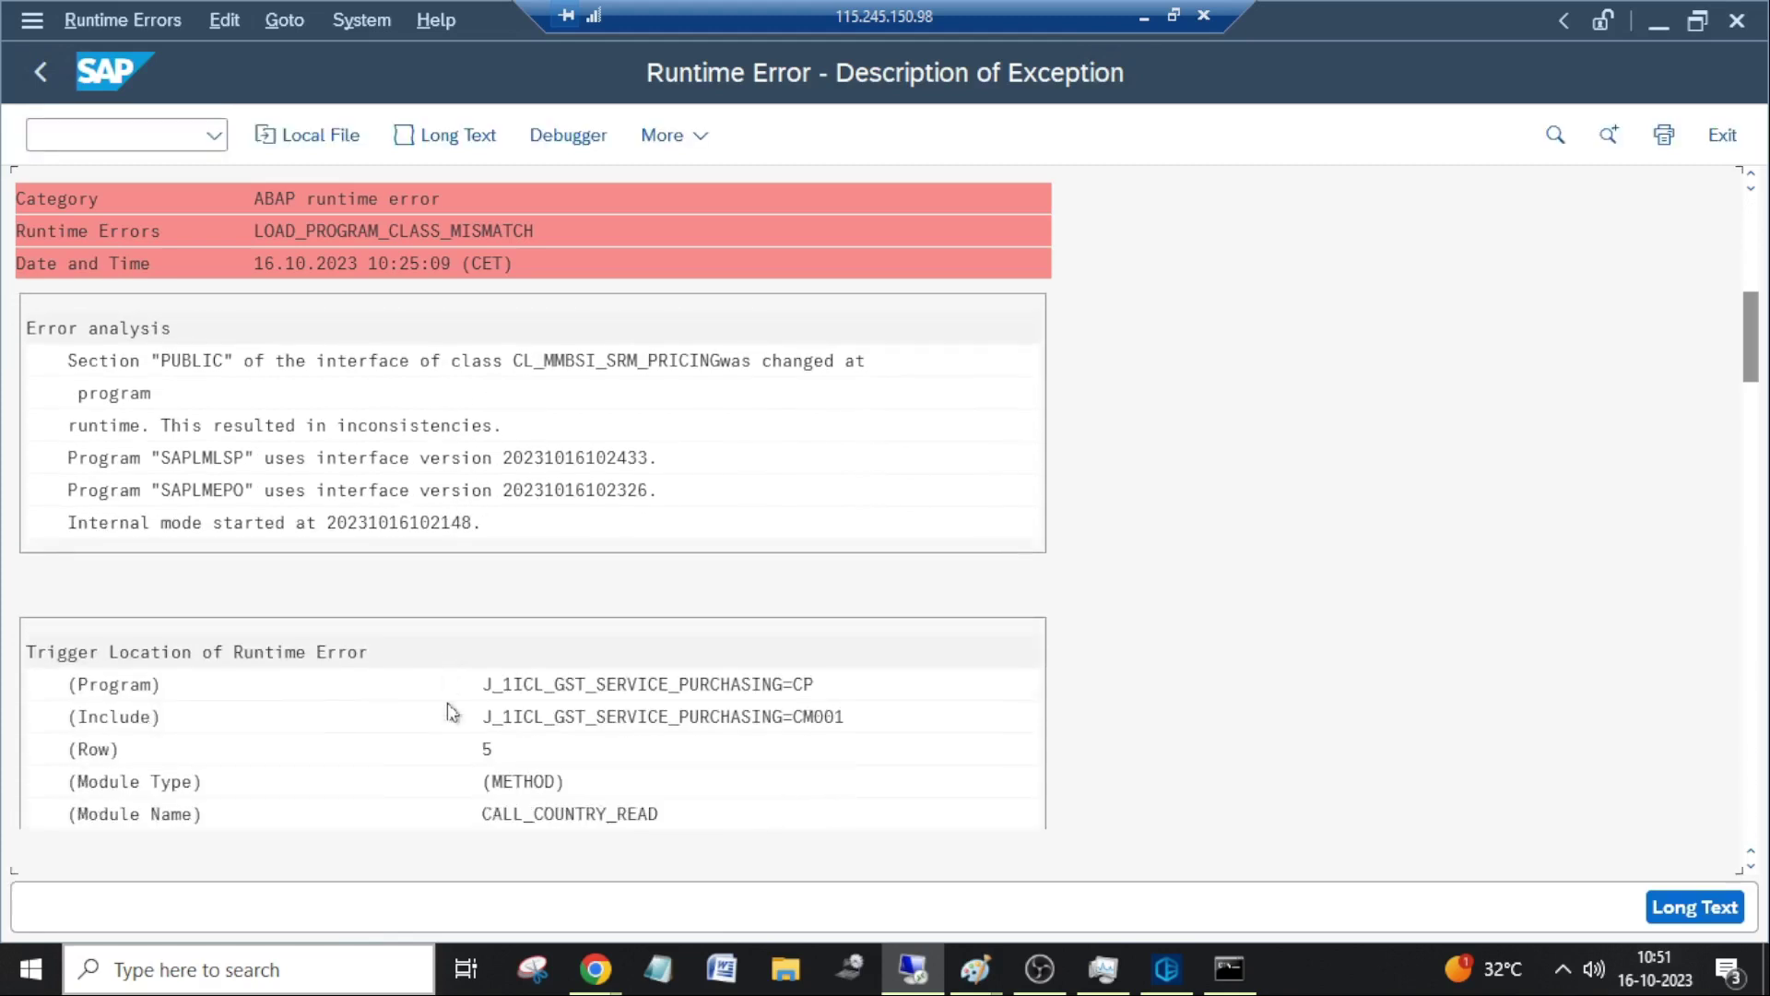
scroll(456, 715, "down", 7)
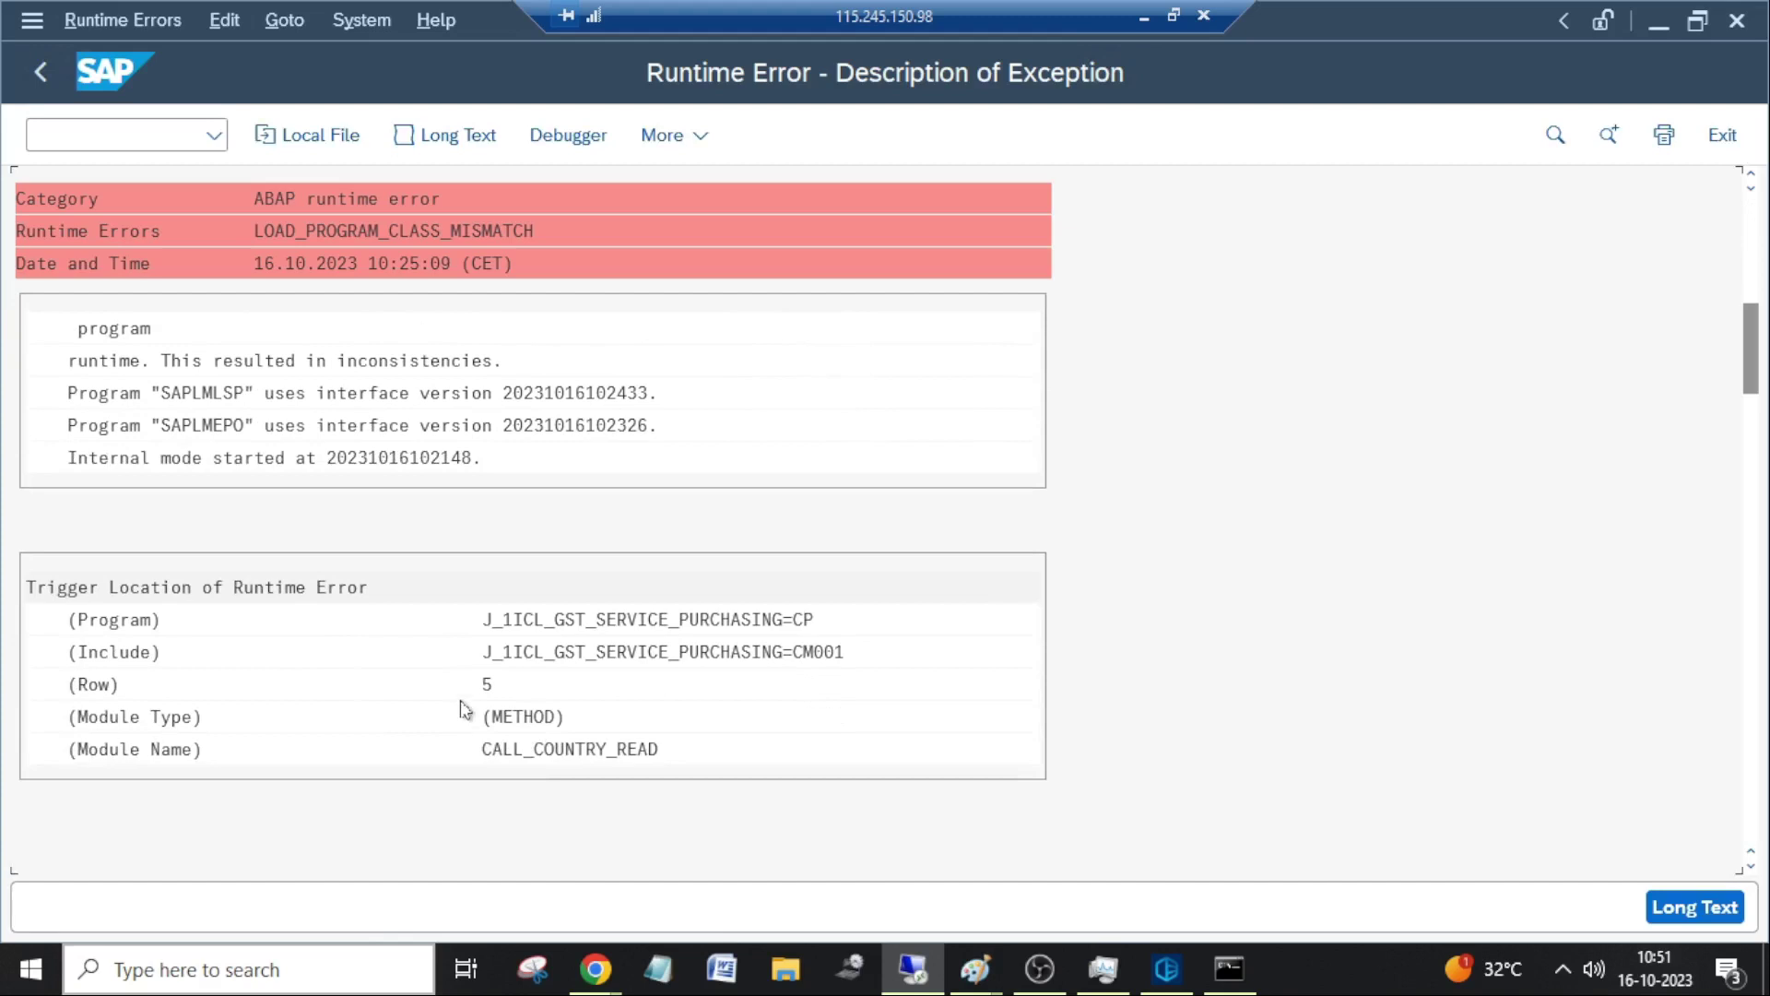
scroll(463, 718, "down", 6)
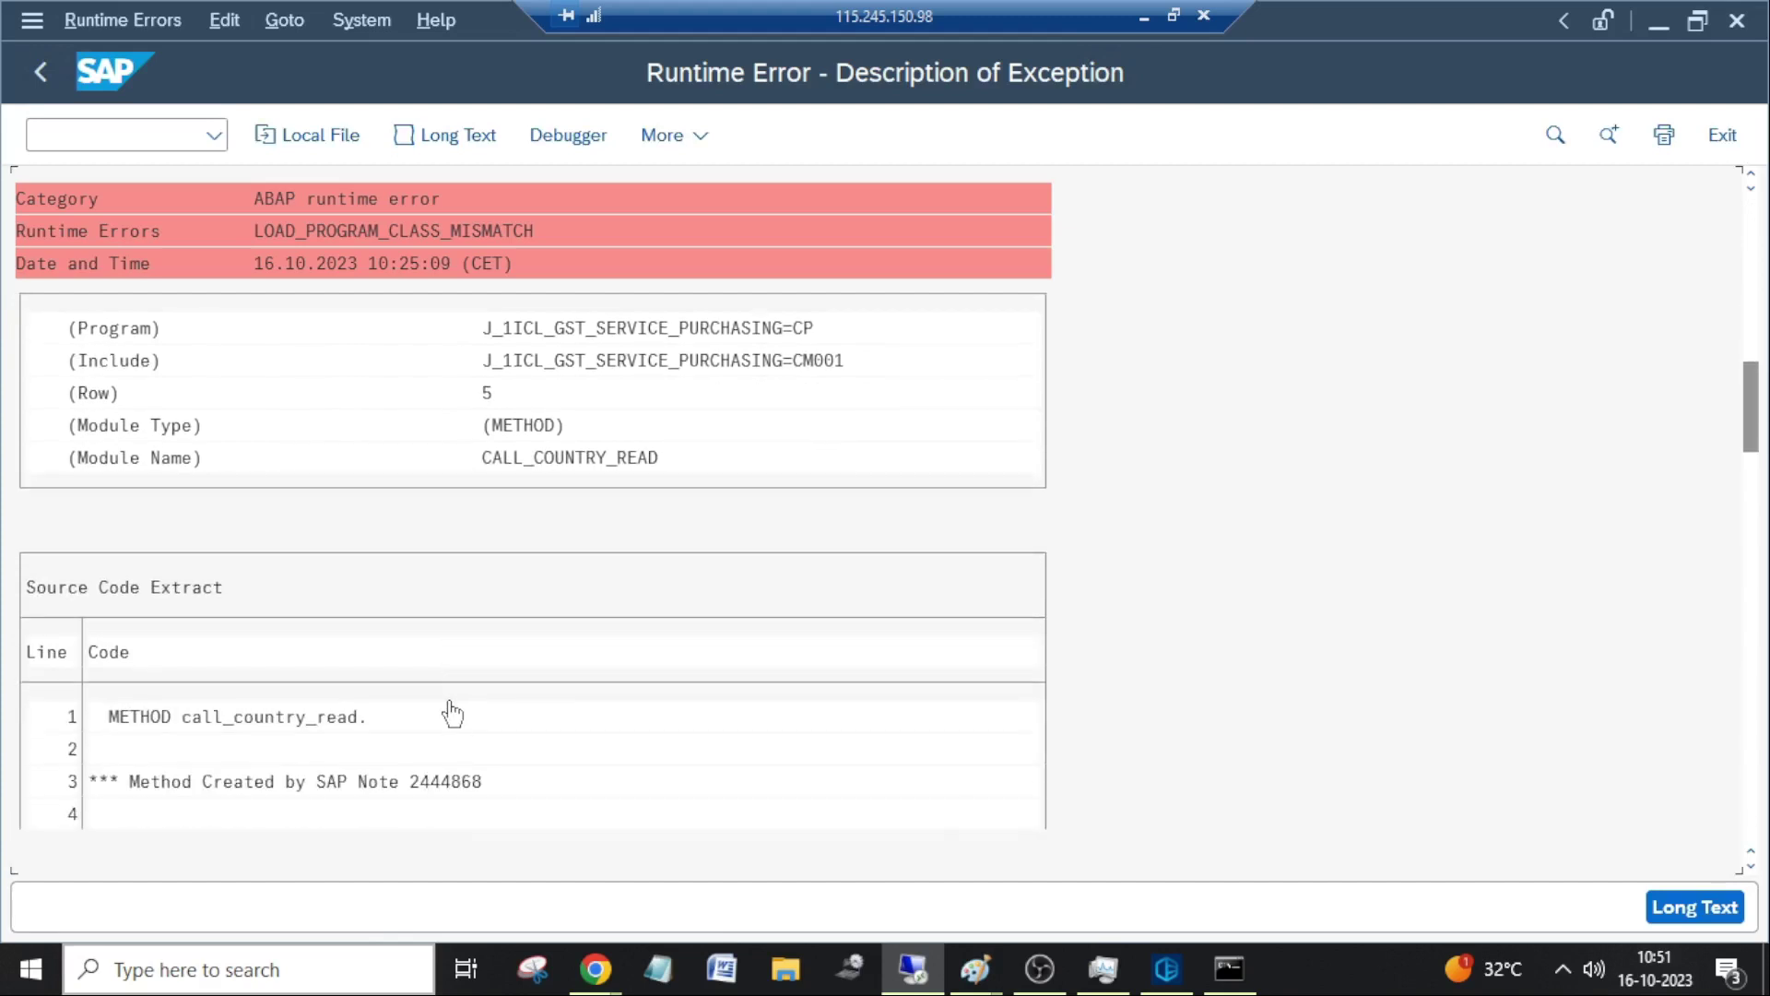
scroll(458, 714, "down", 9)
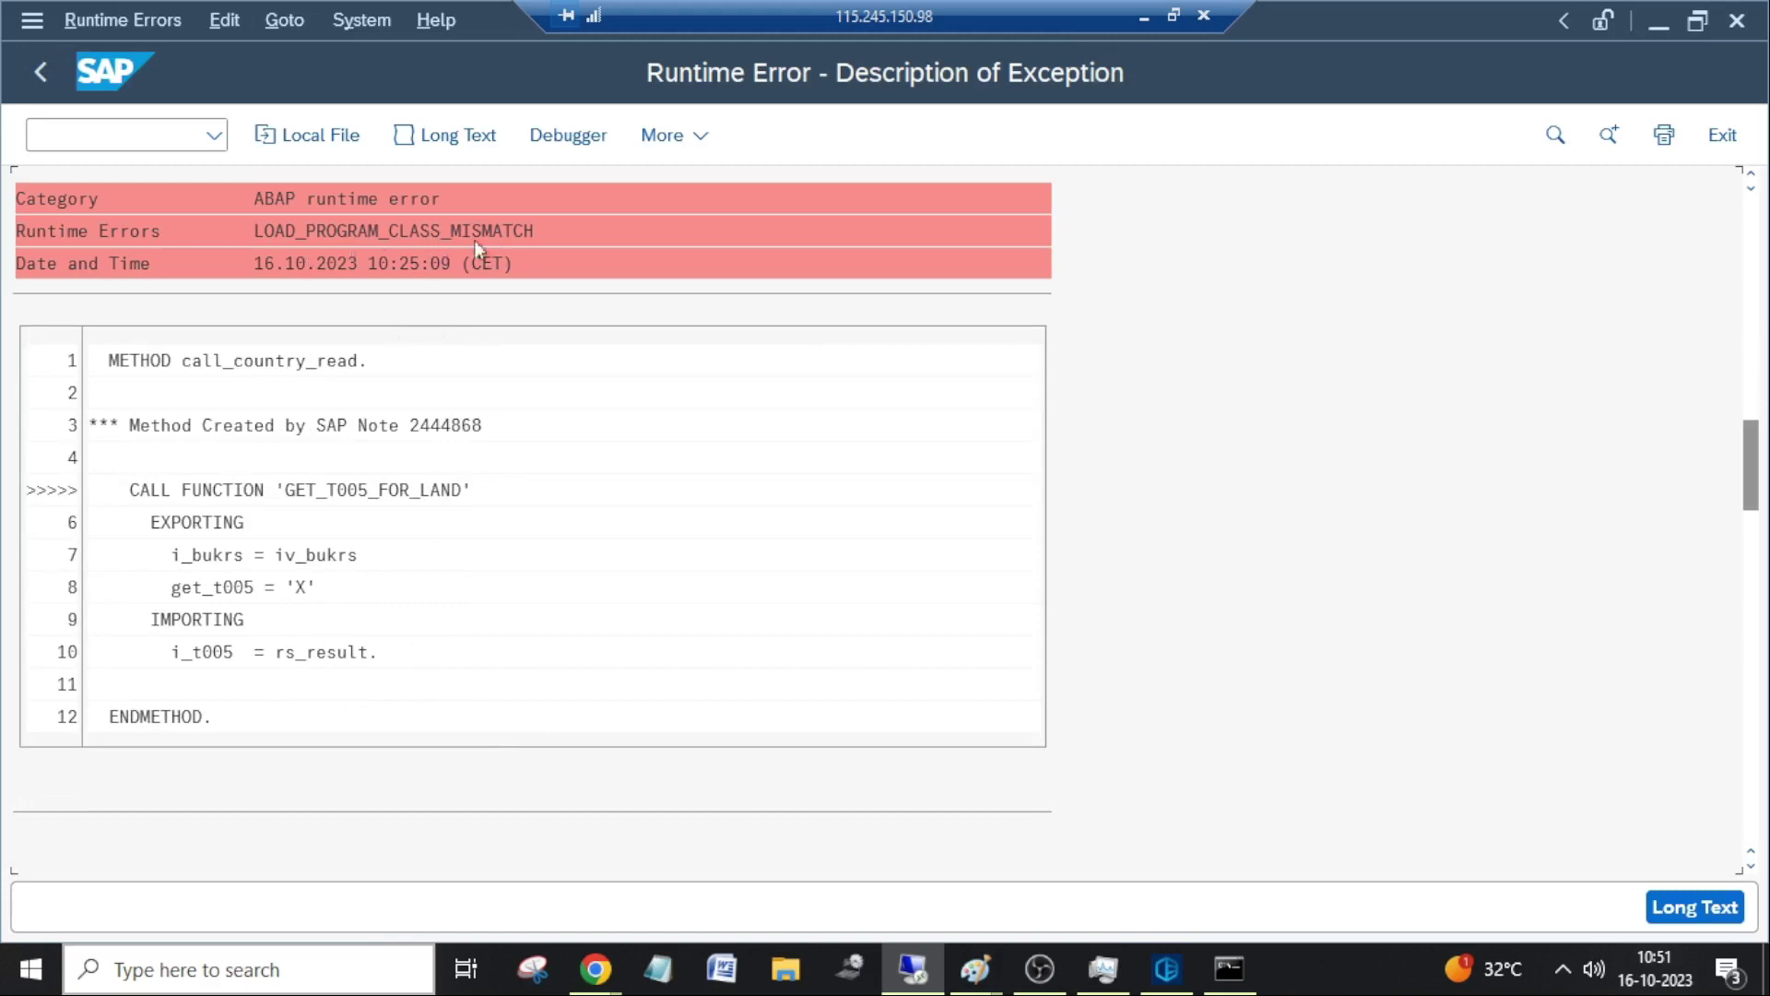
scroll(481, 433, "up", 2)
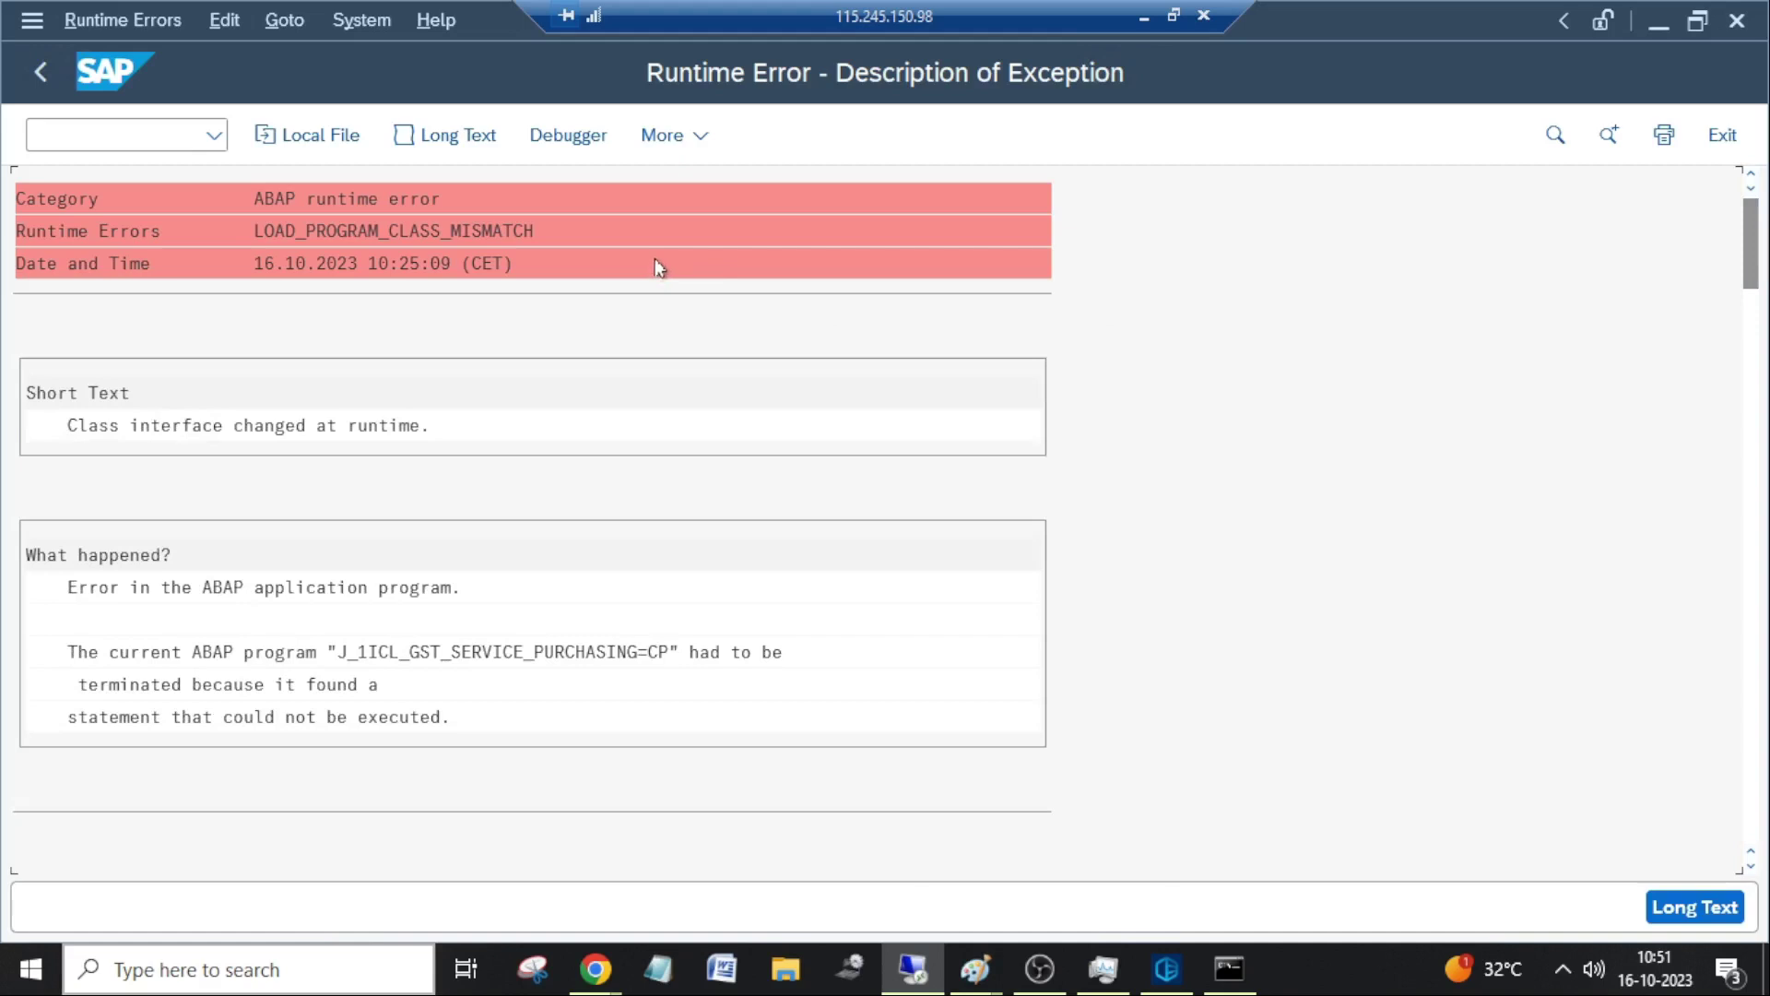
left_click(1676, 58)
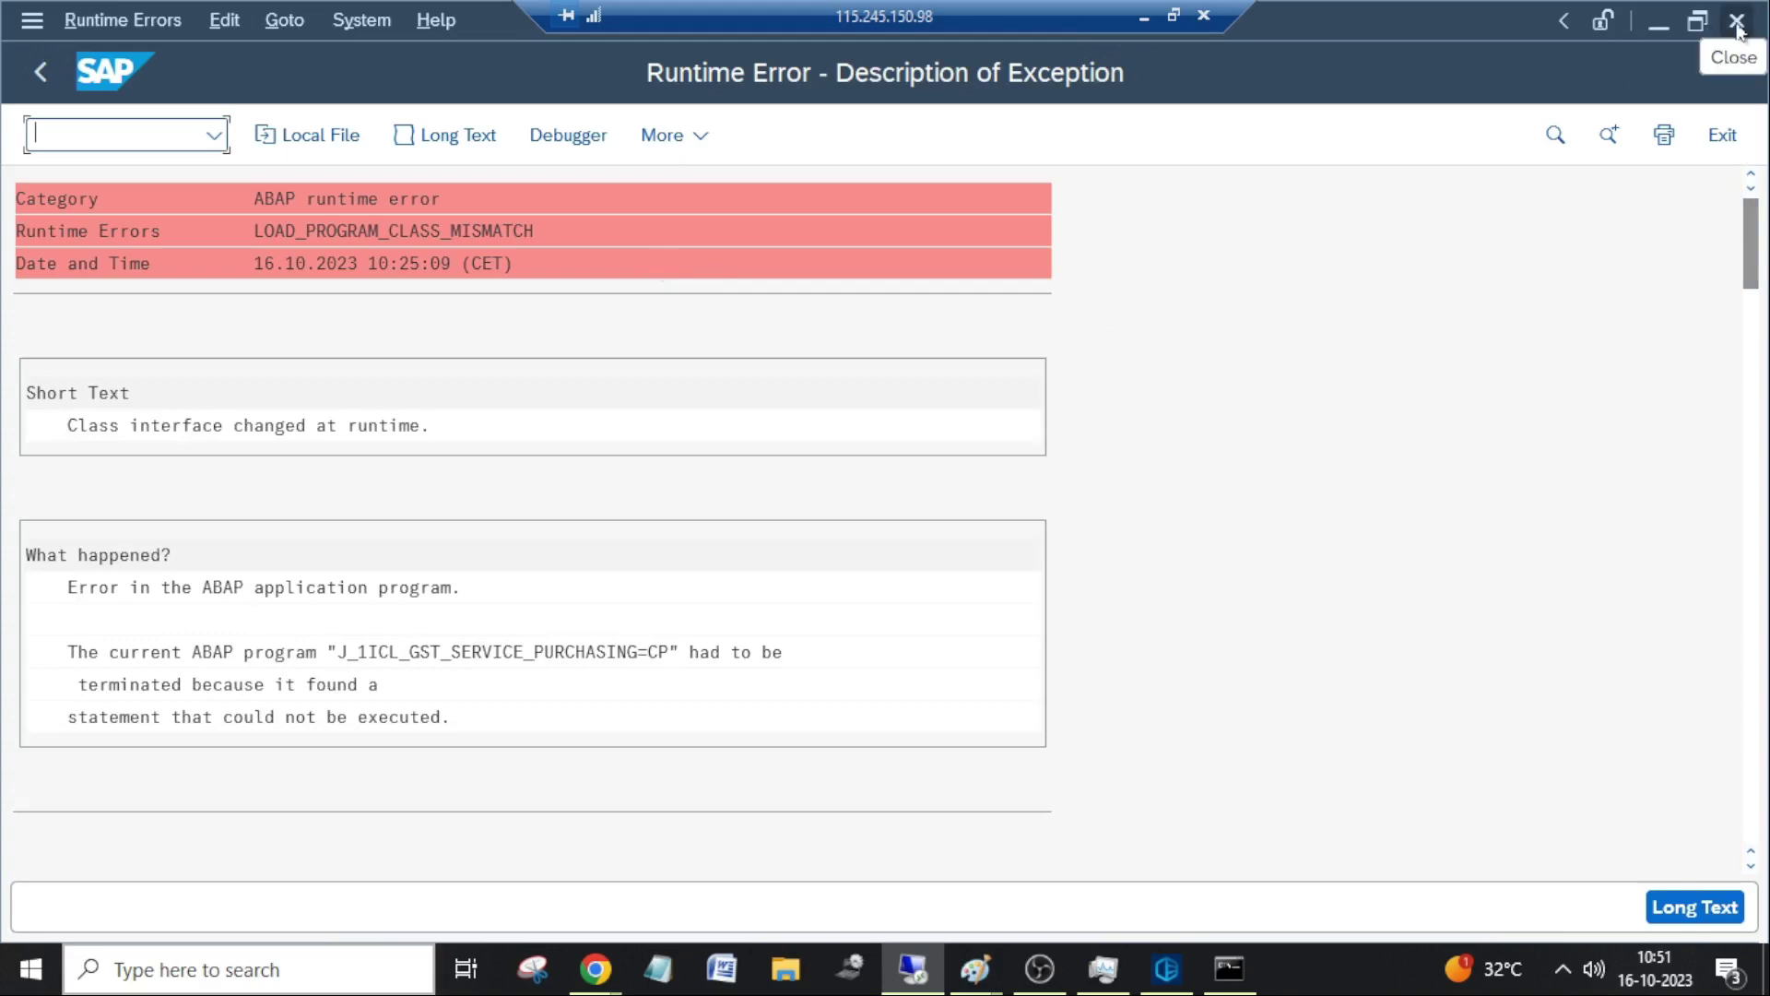
left_click(1738, 22)
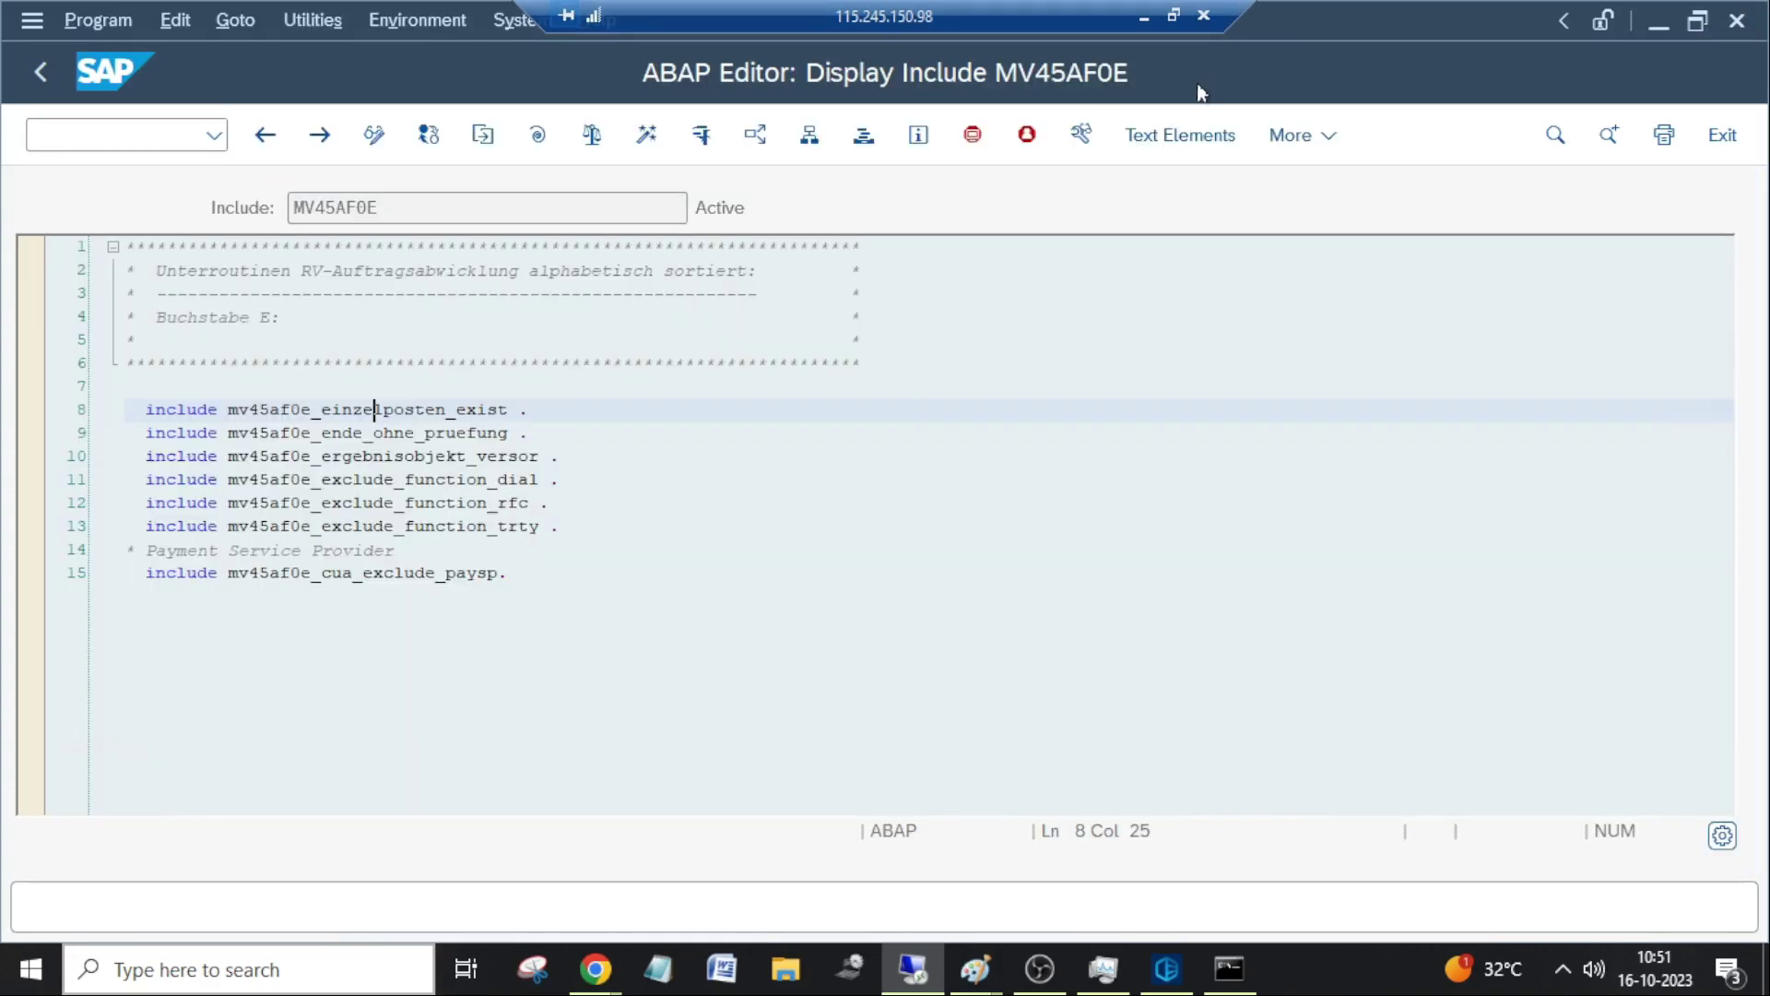
Bring up the "Enahncements in SAP.jpg" notes in Paint and review the enhancement types, moving the window slightly upward.
mouse_move(975, 968)
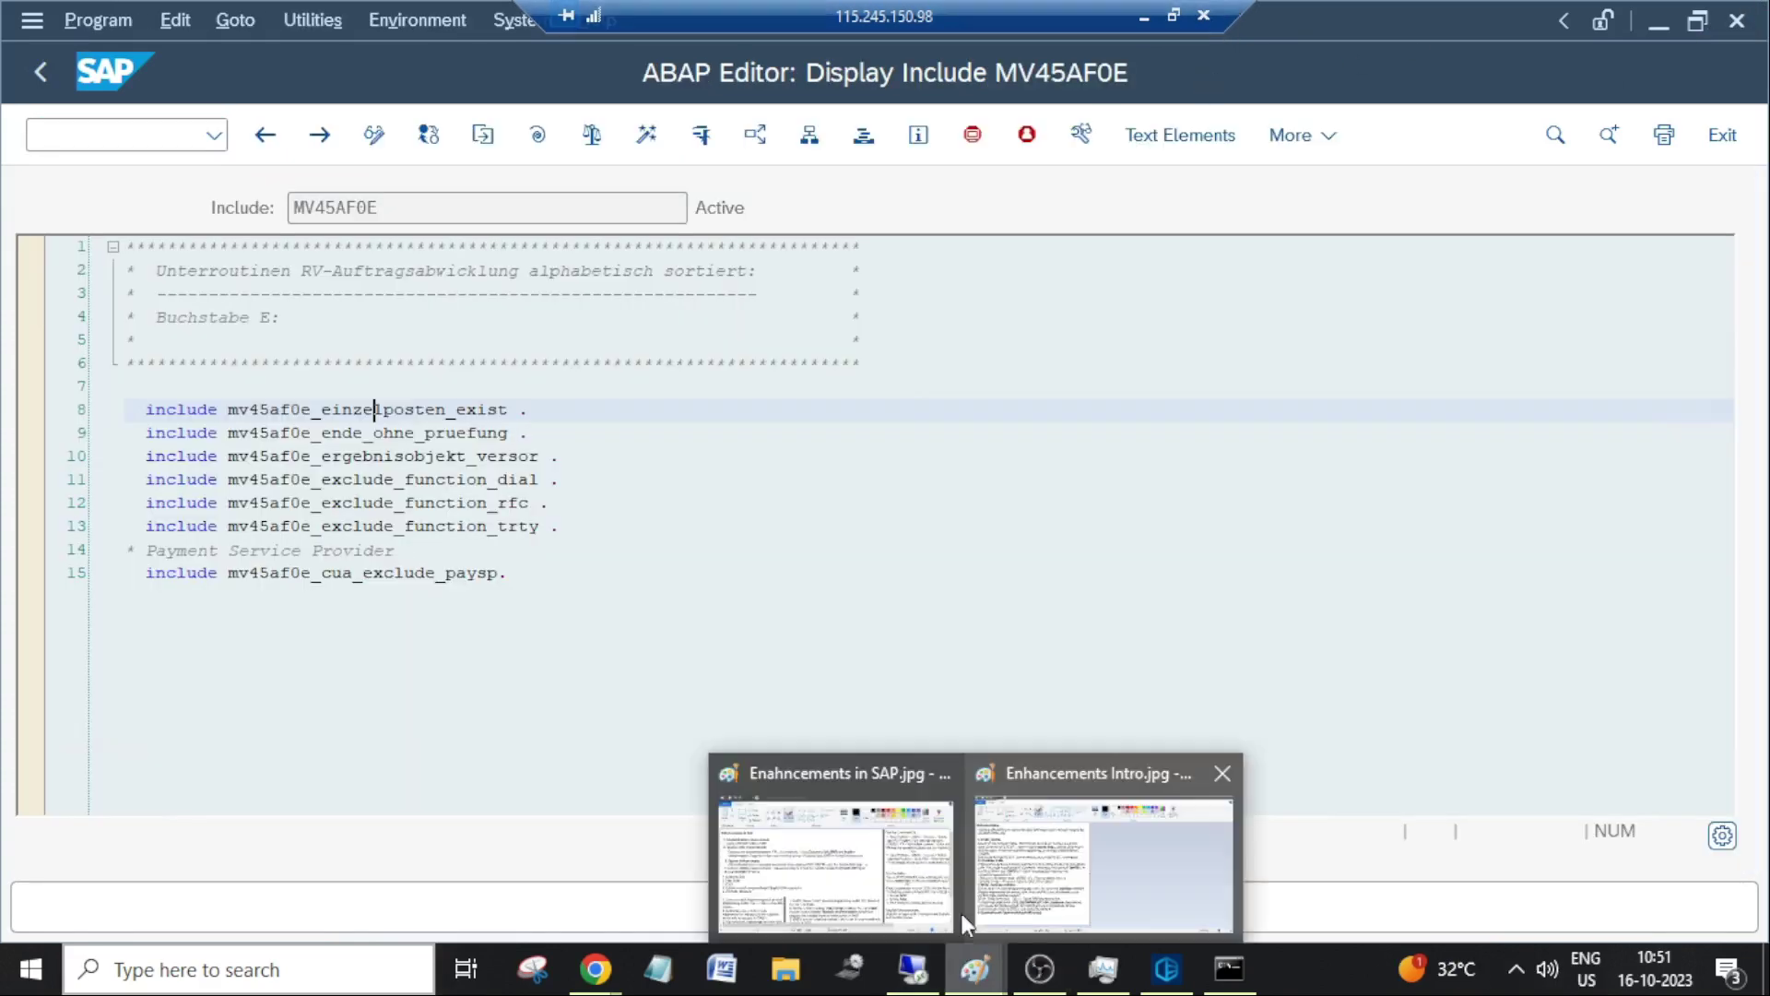
left_click(962, 916)
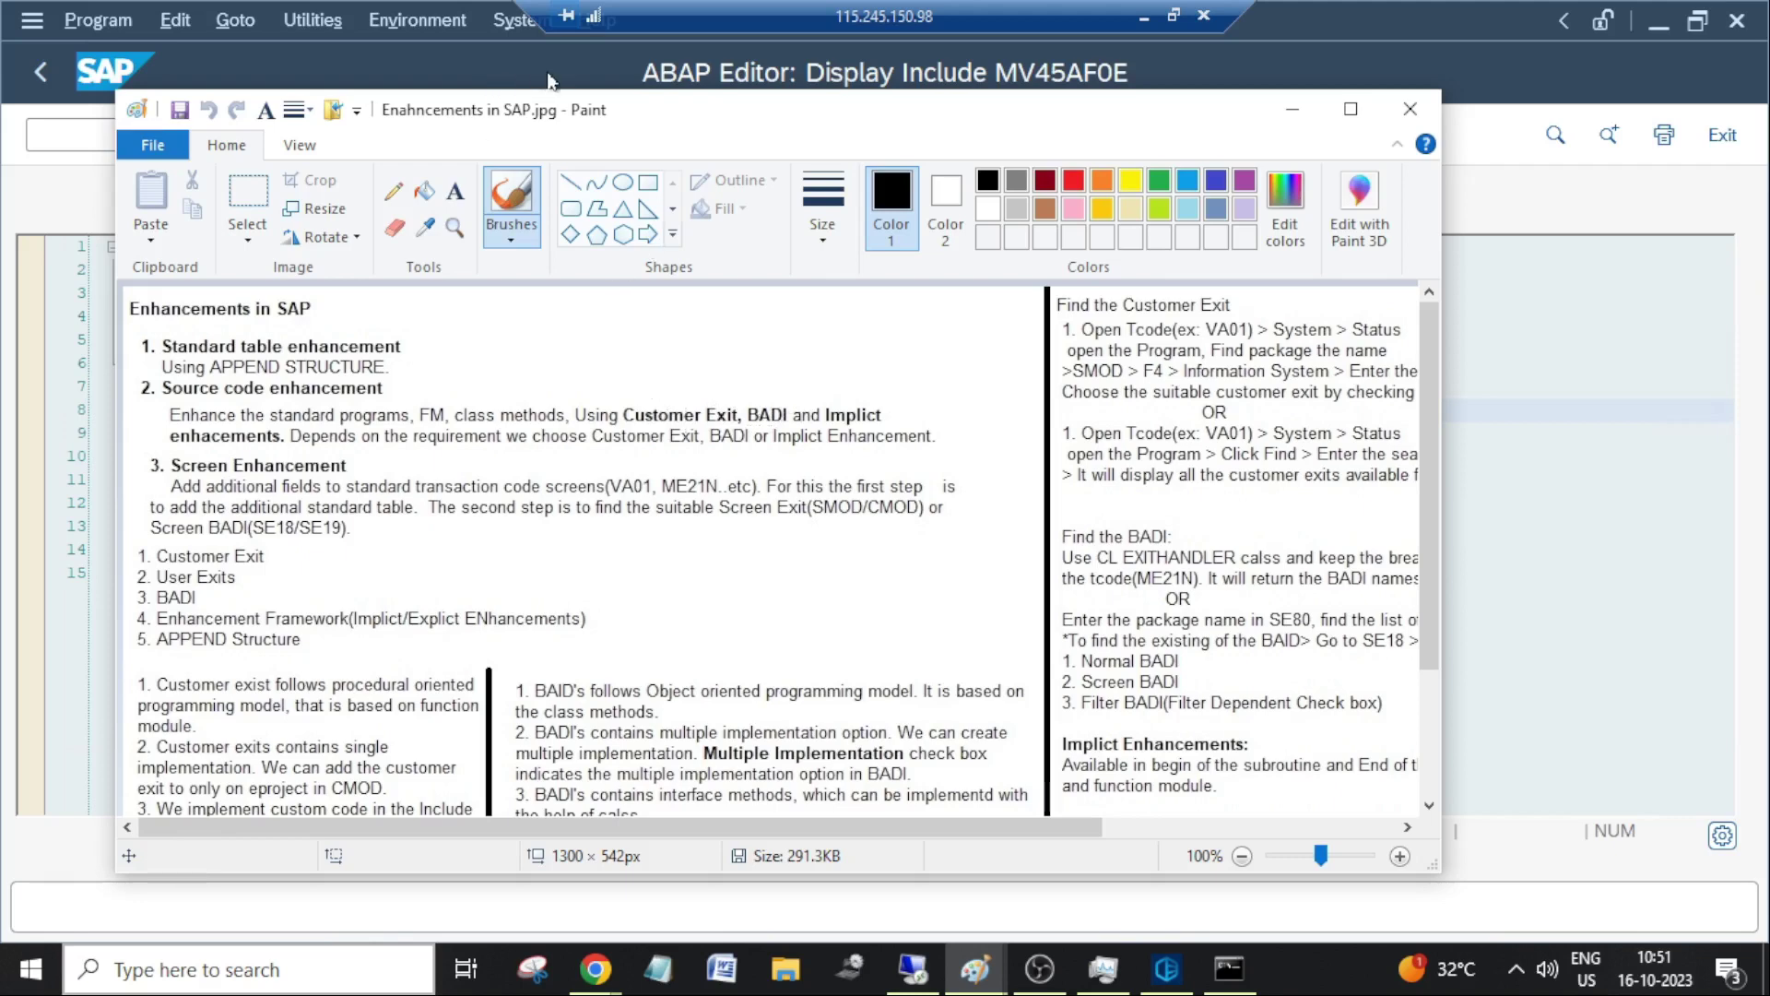
left_click_drag(716, 115, 727, 79)
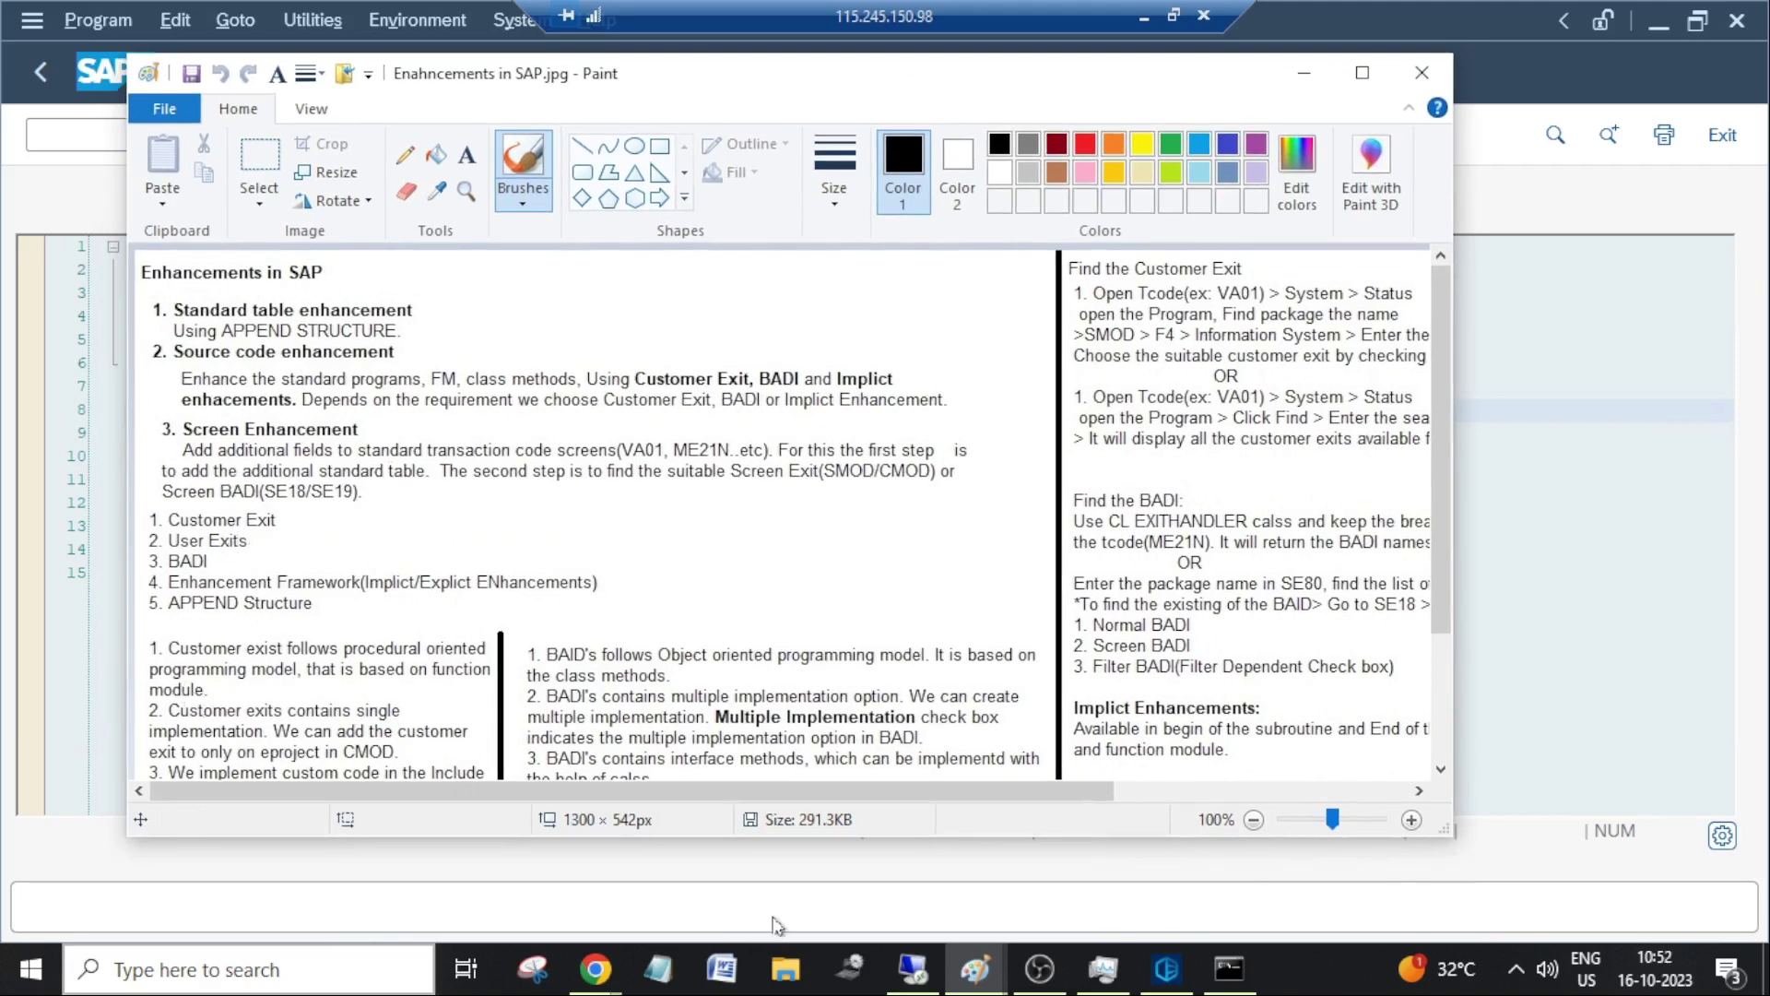
Switch back to SAP, start transaction /nva02, and try to open the sales document by its order number.
left_click(913, 969)
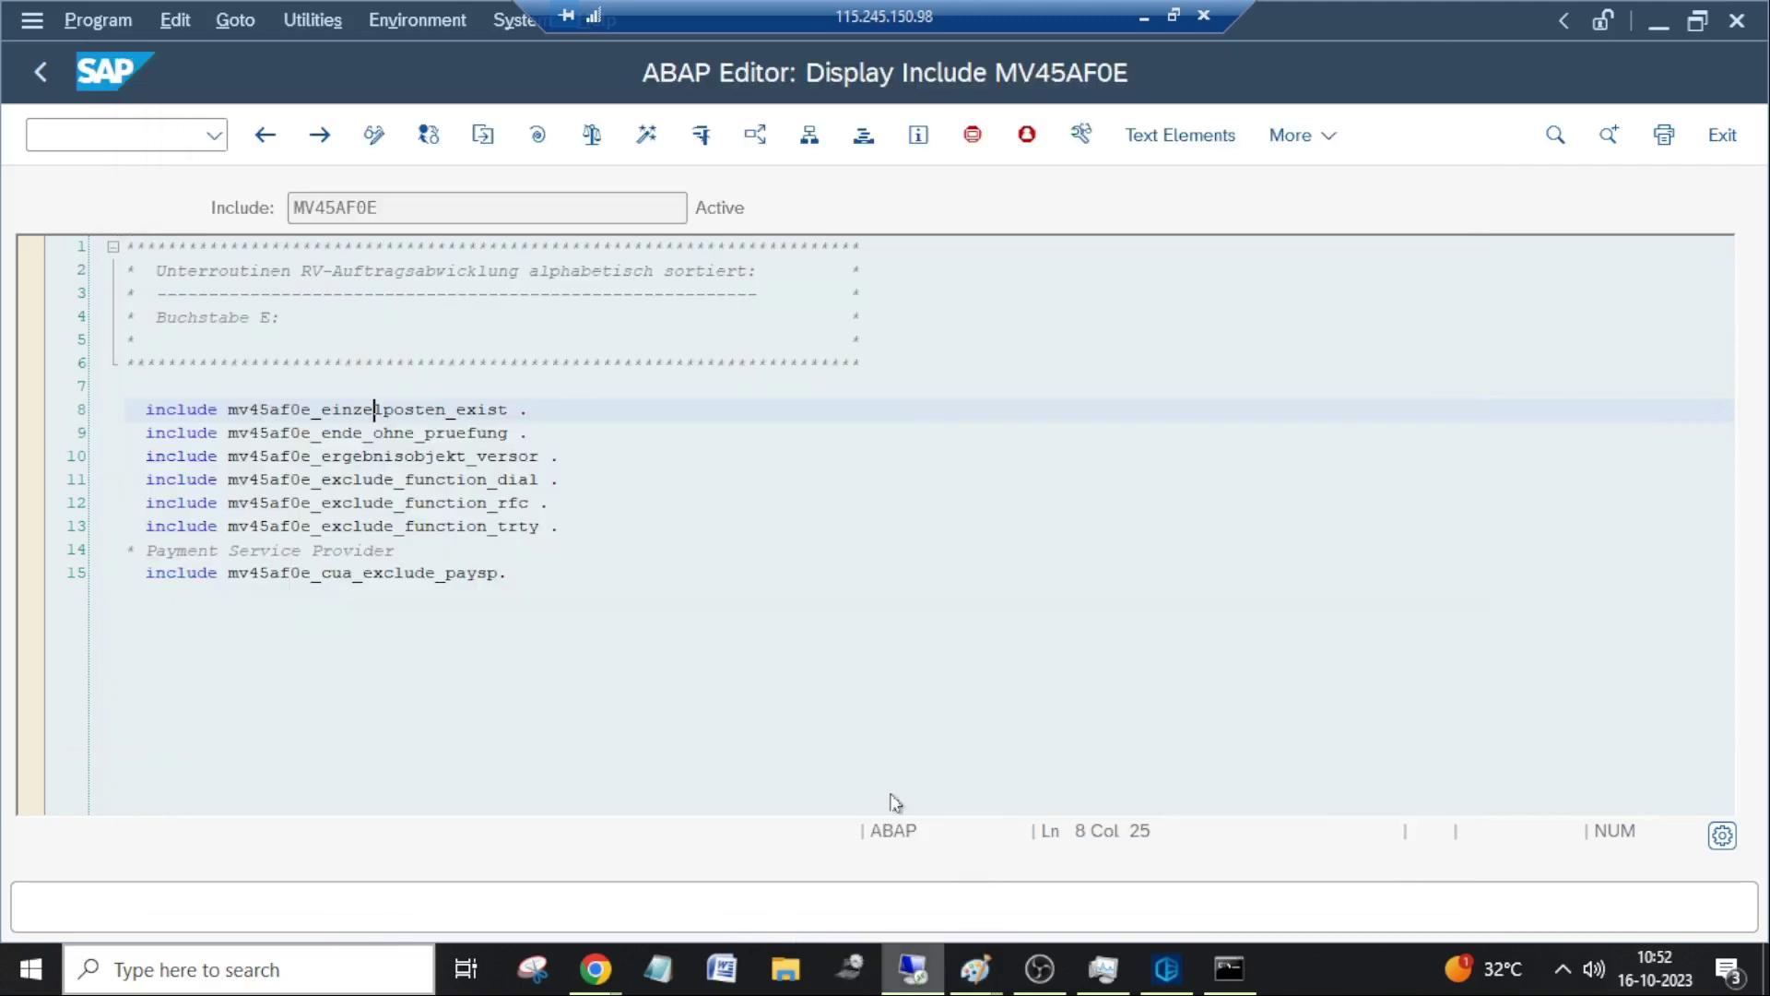
left_click(117, 136)
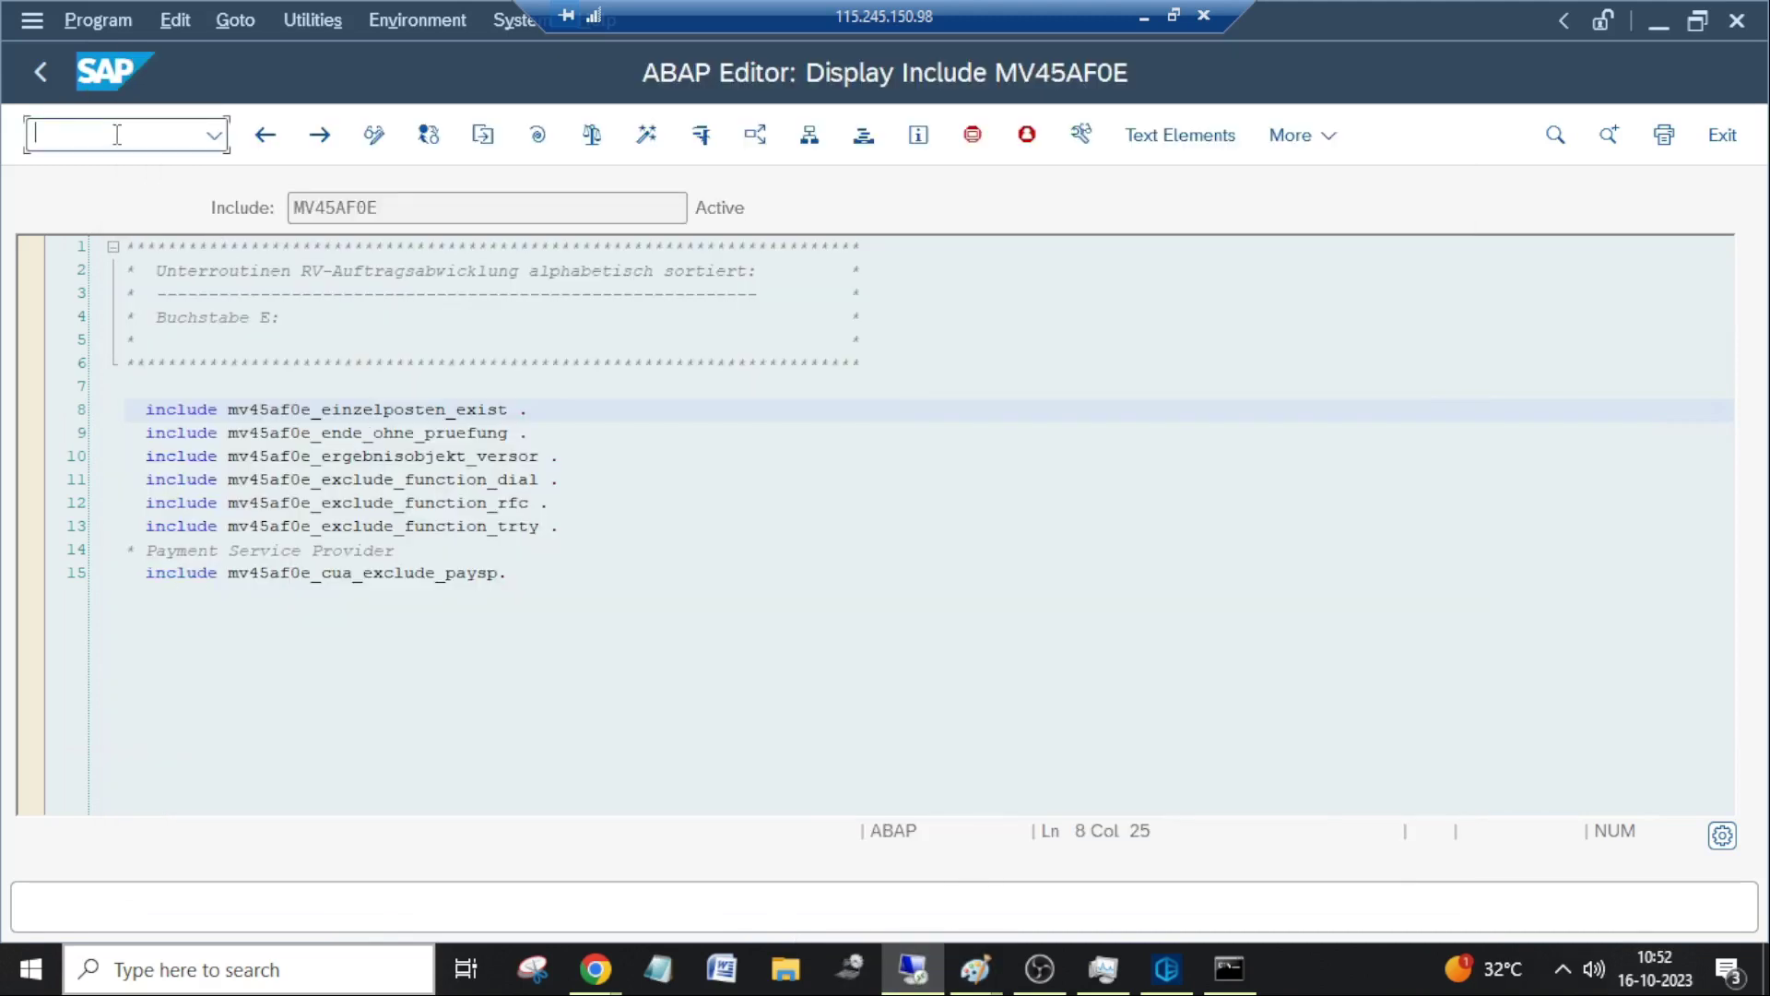
type("/nva02")
key("Return")
left_click(367, 304)
left_click(369, 332)
key("Return")
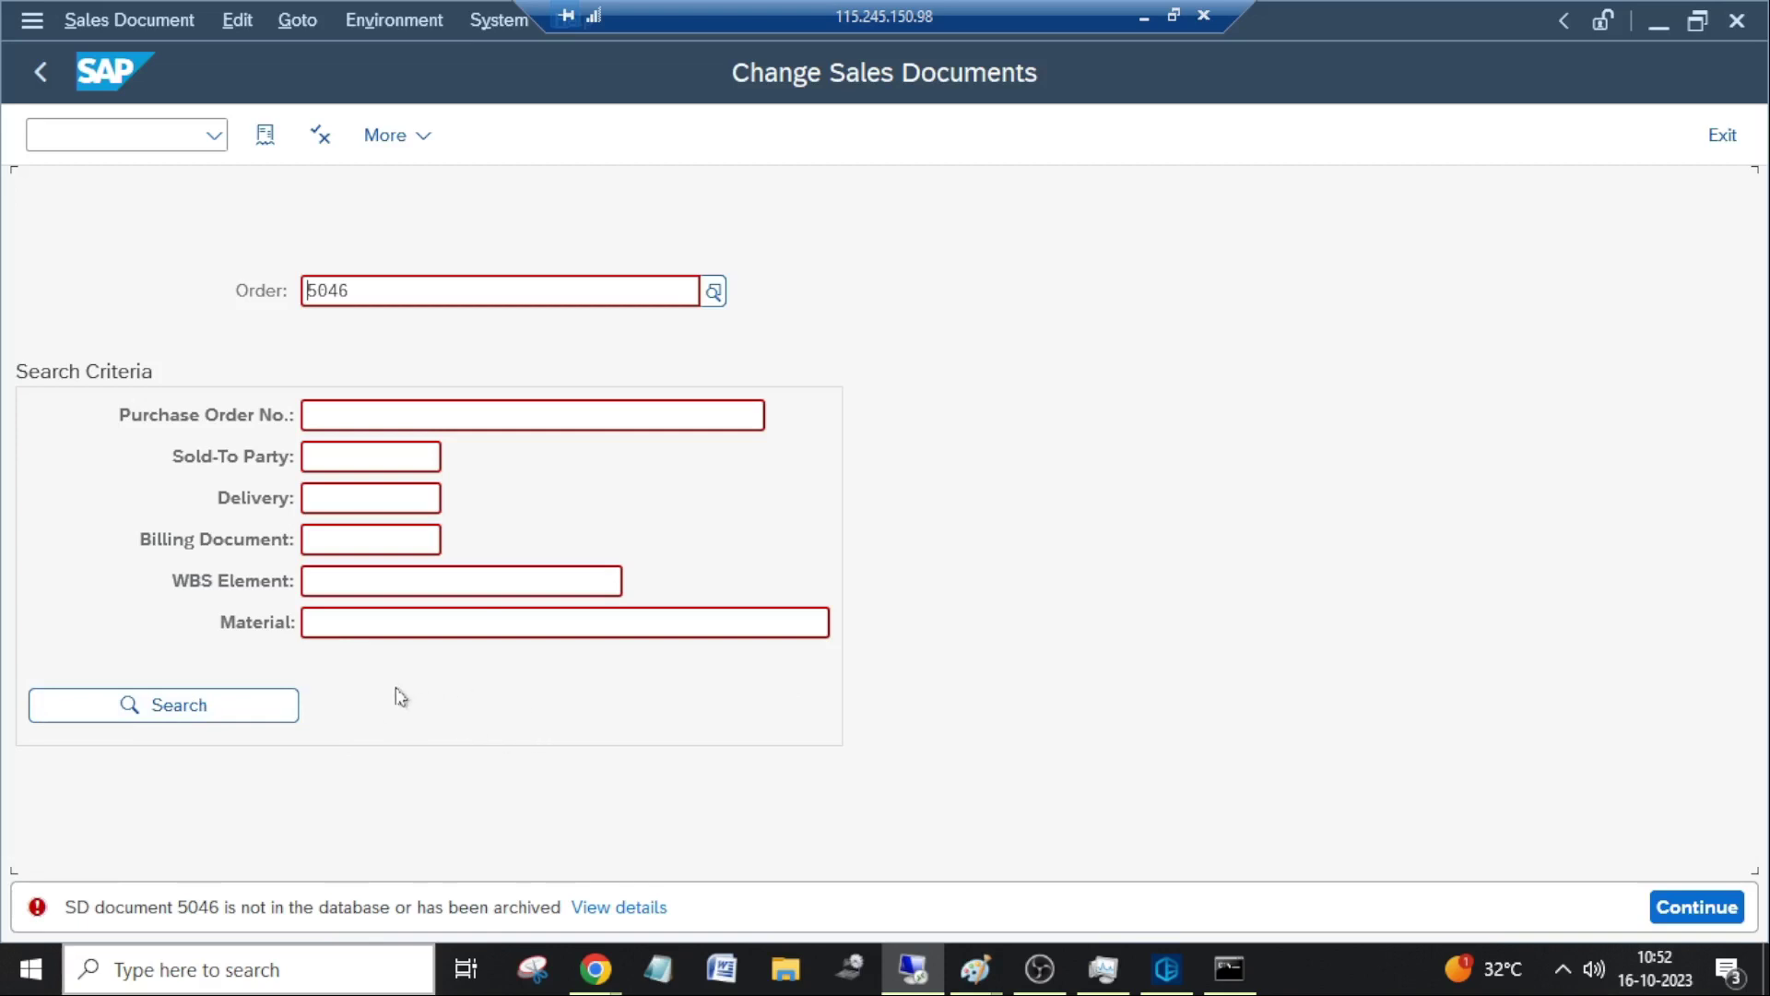
key("ctrl+a")
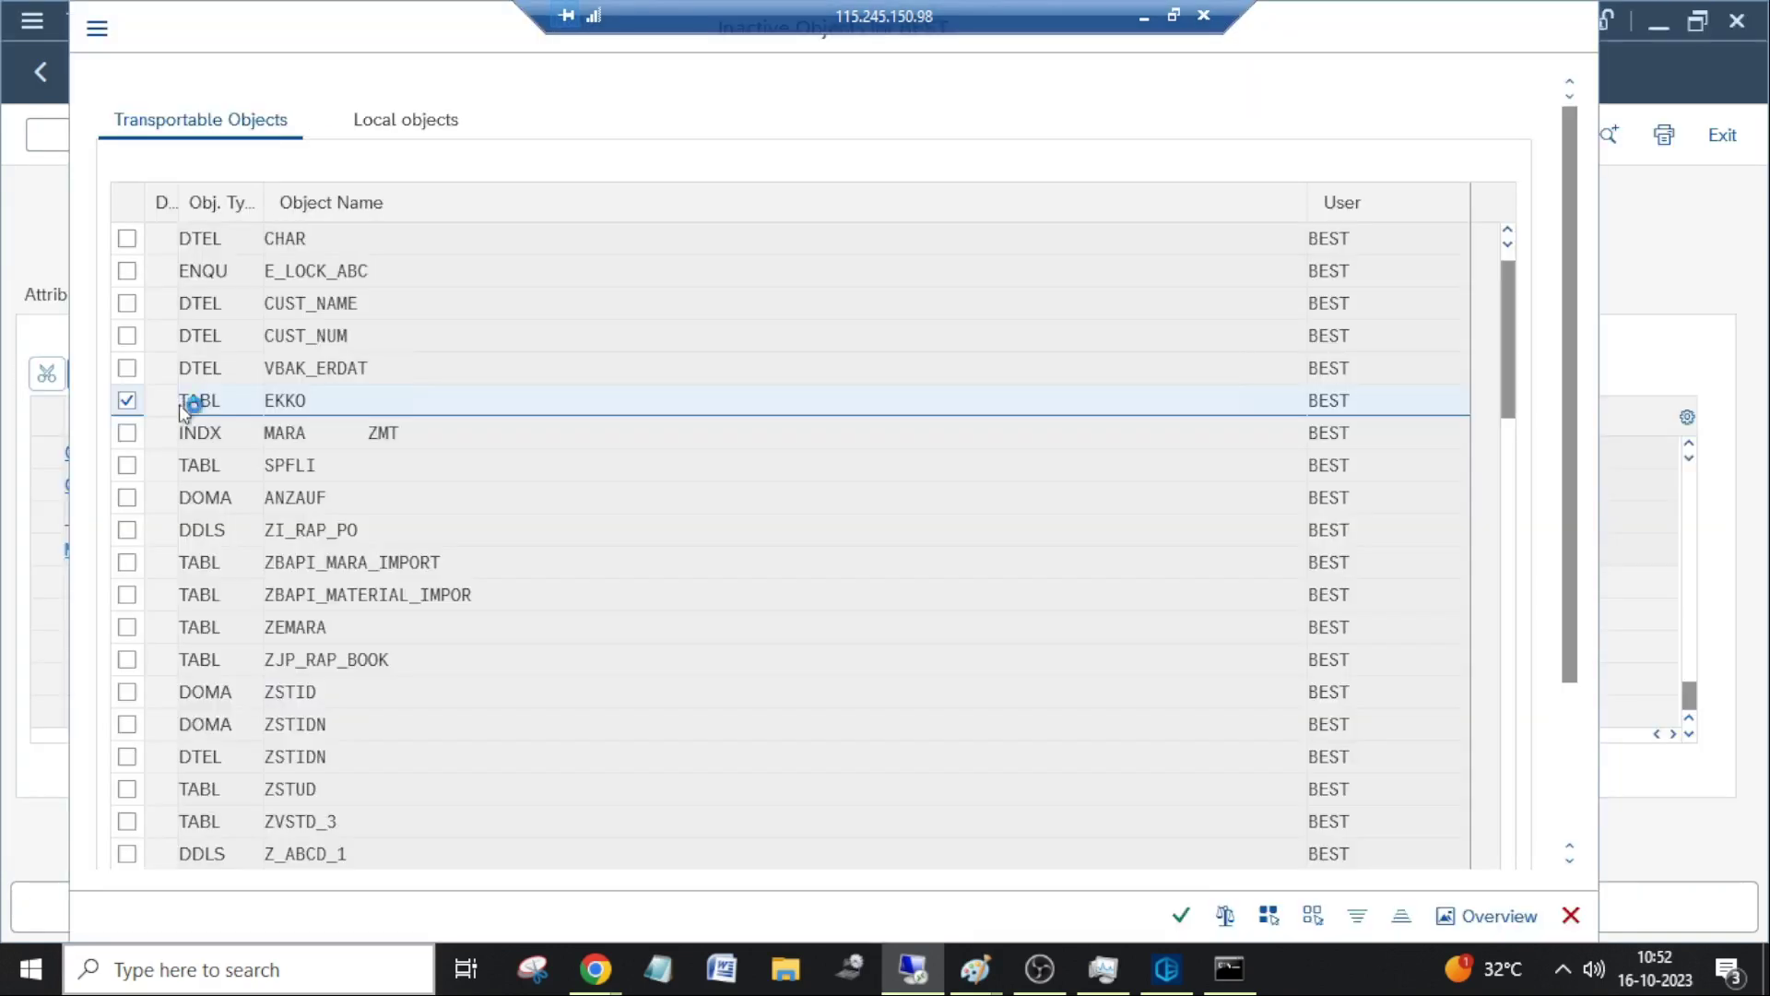
Switch to the EKKO table window, finish the activation without displaying the log, and close that window.
key("alt+Tab")
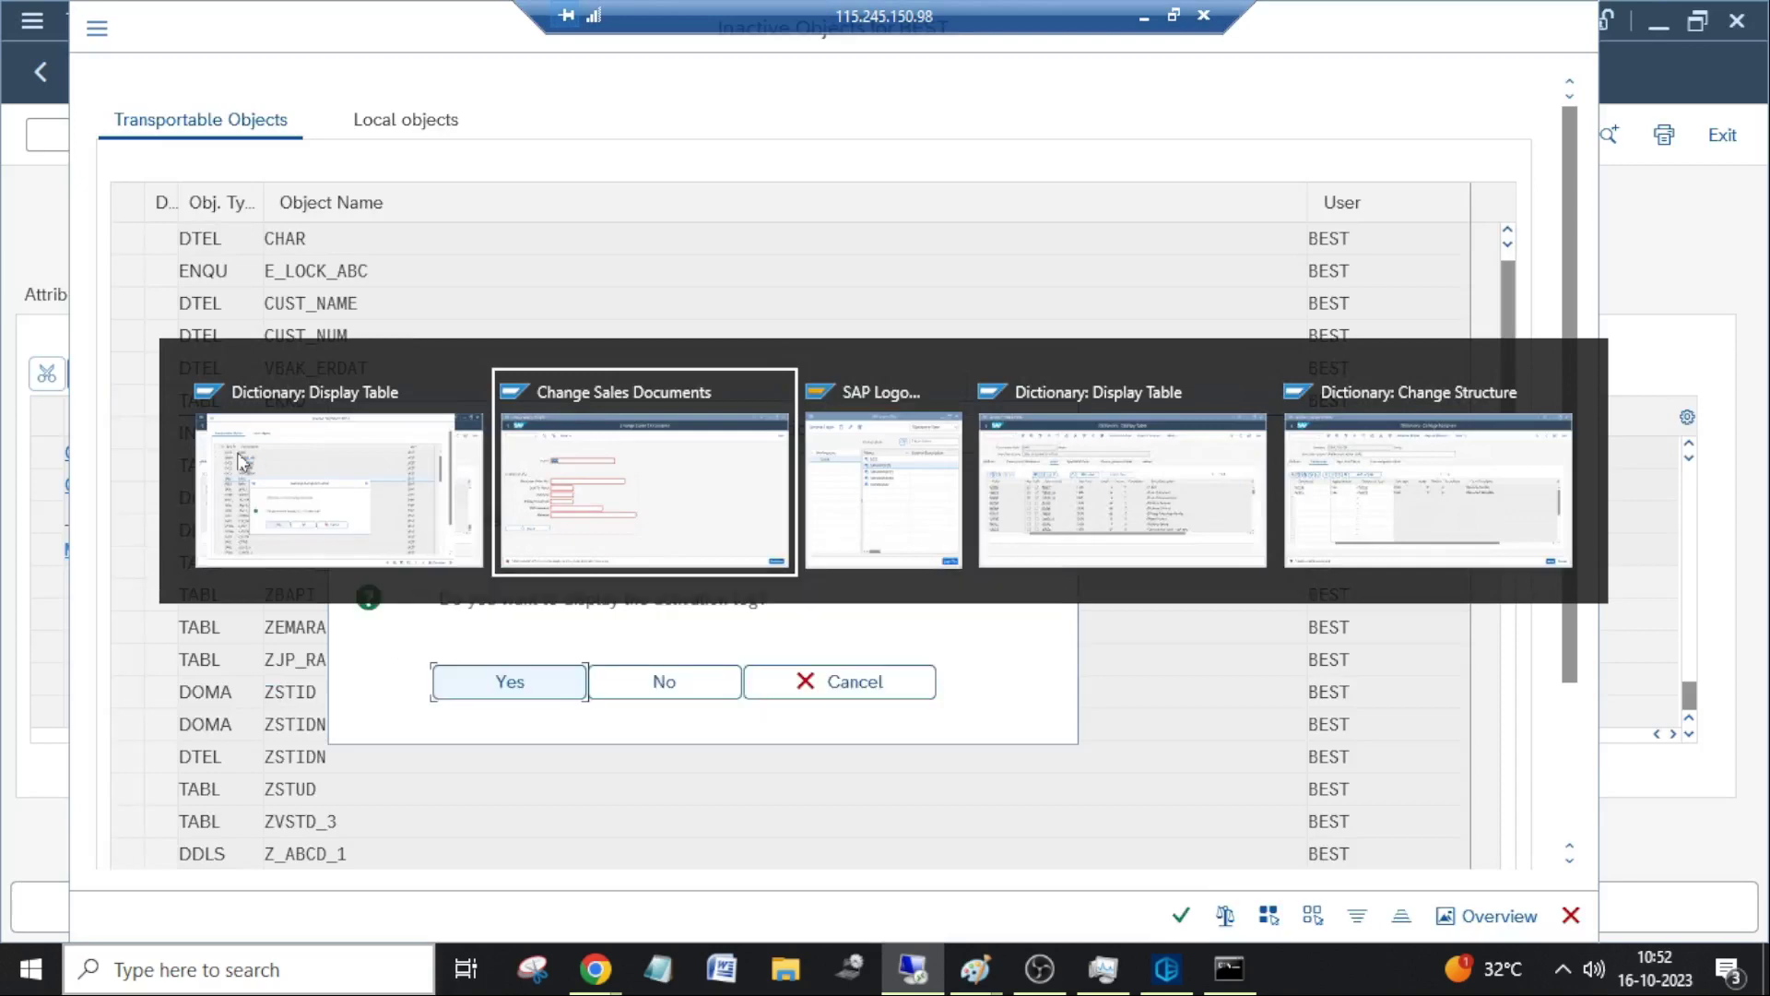
key("alt+Tab")
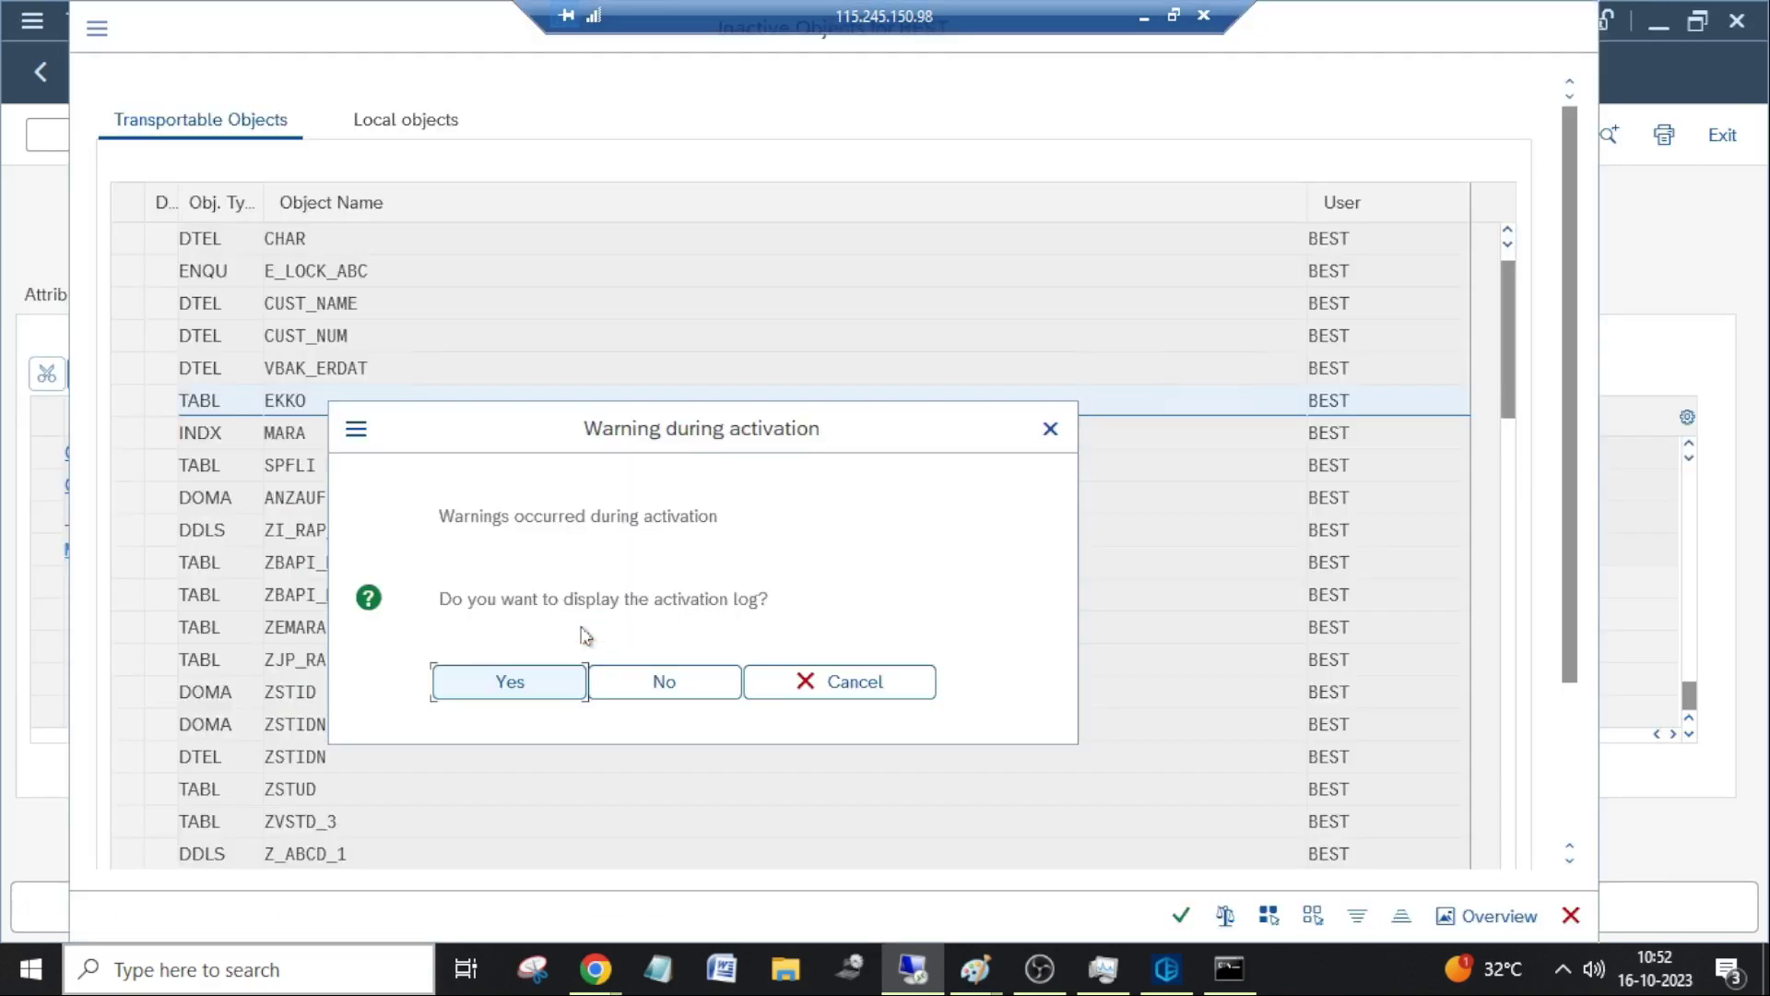
left_click(638, 680)
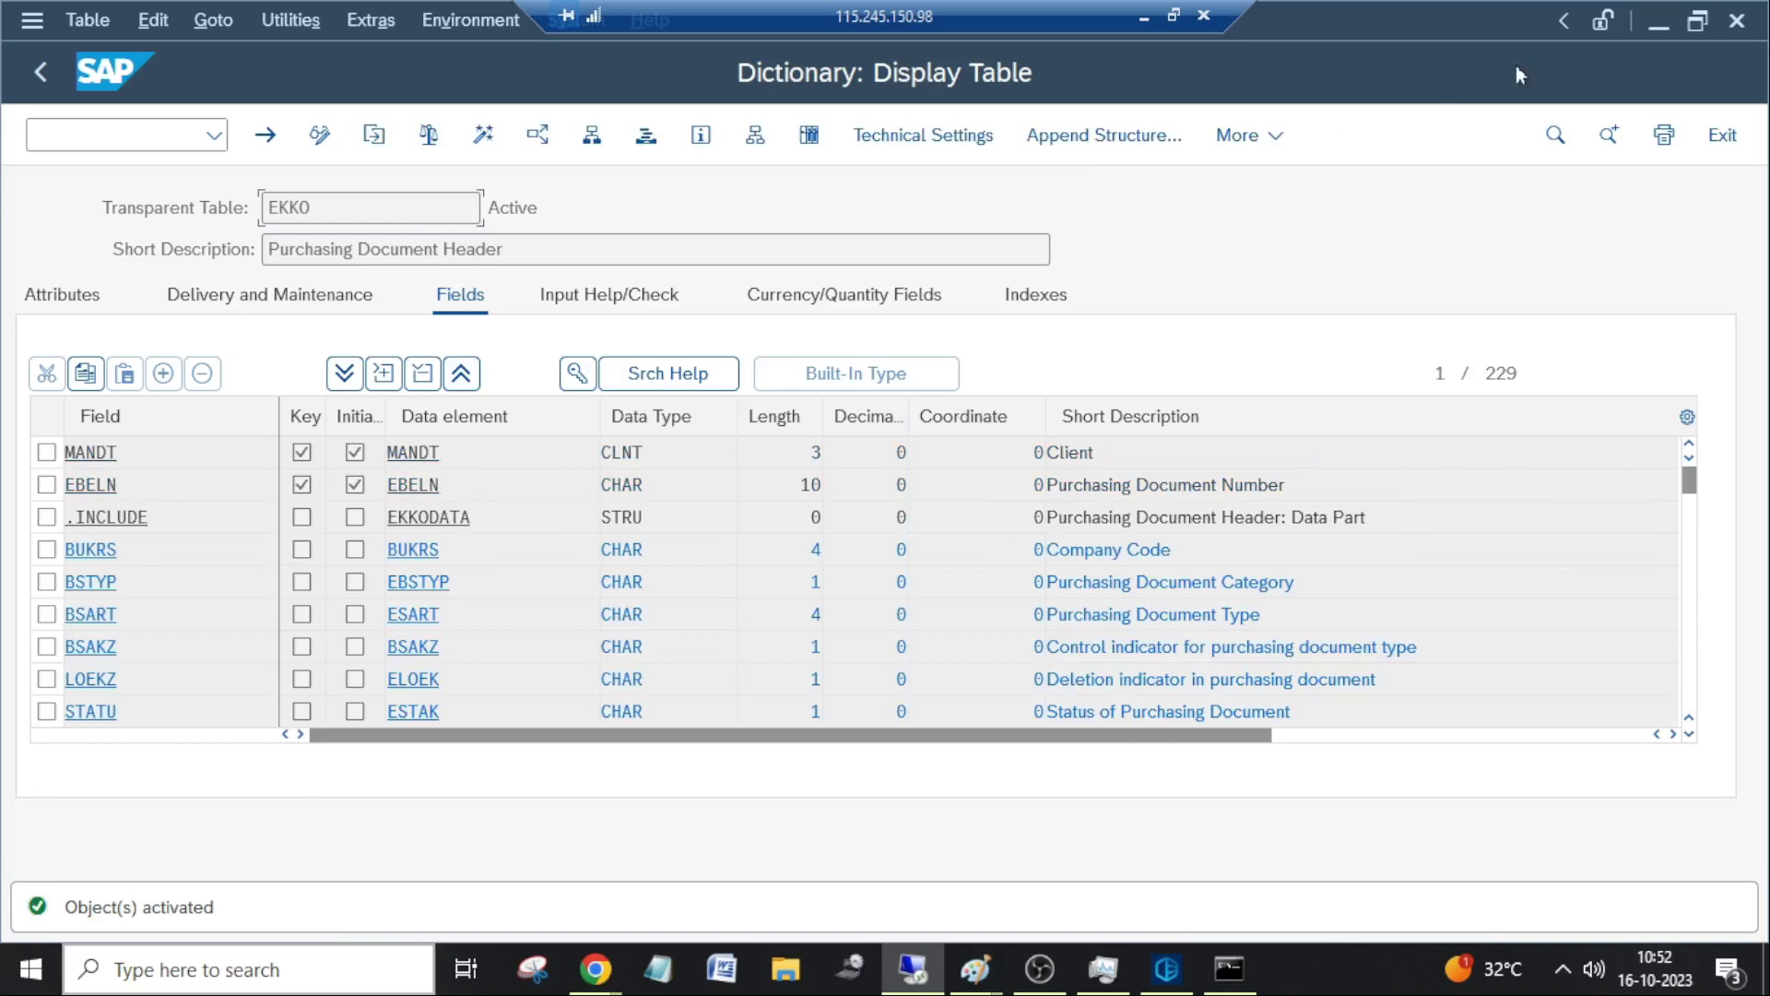
left_click(87, 146)
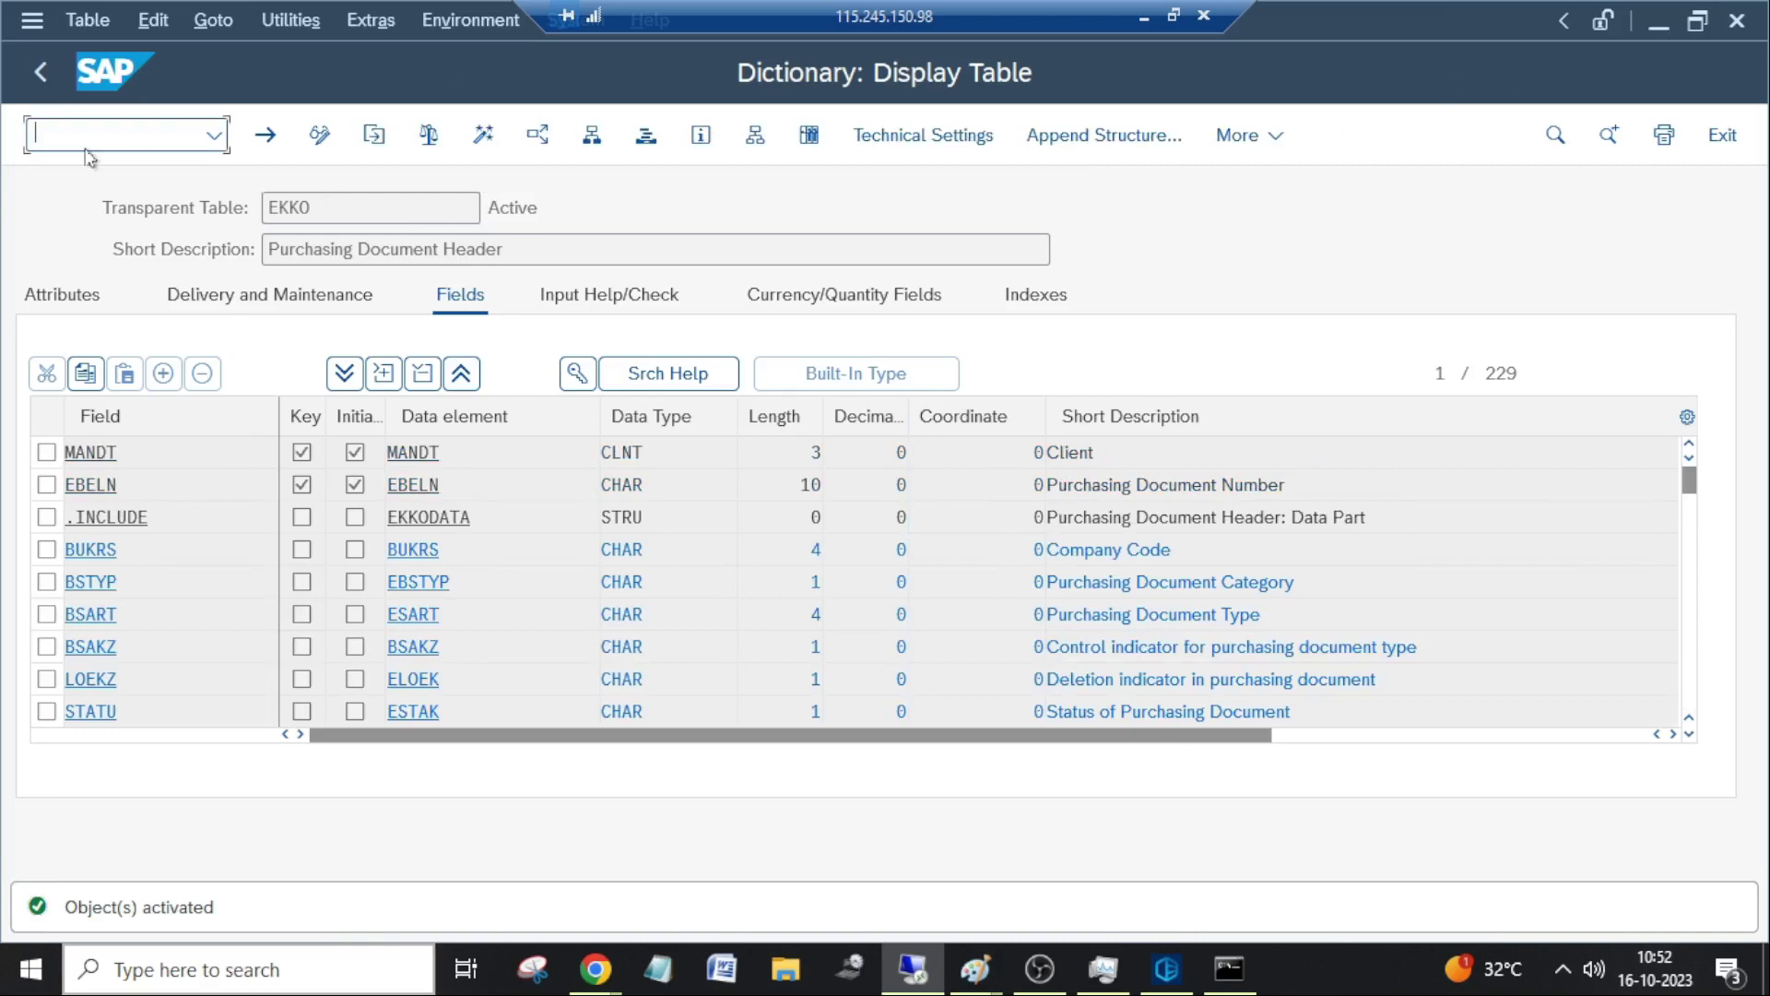
left_click(1737, 21)
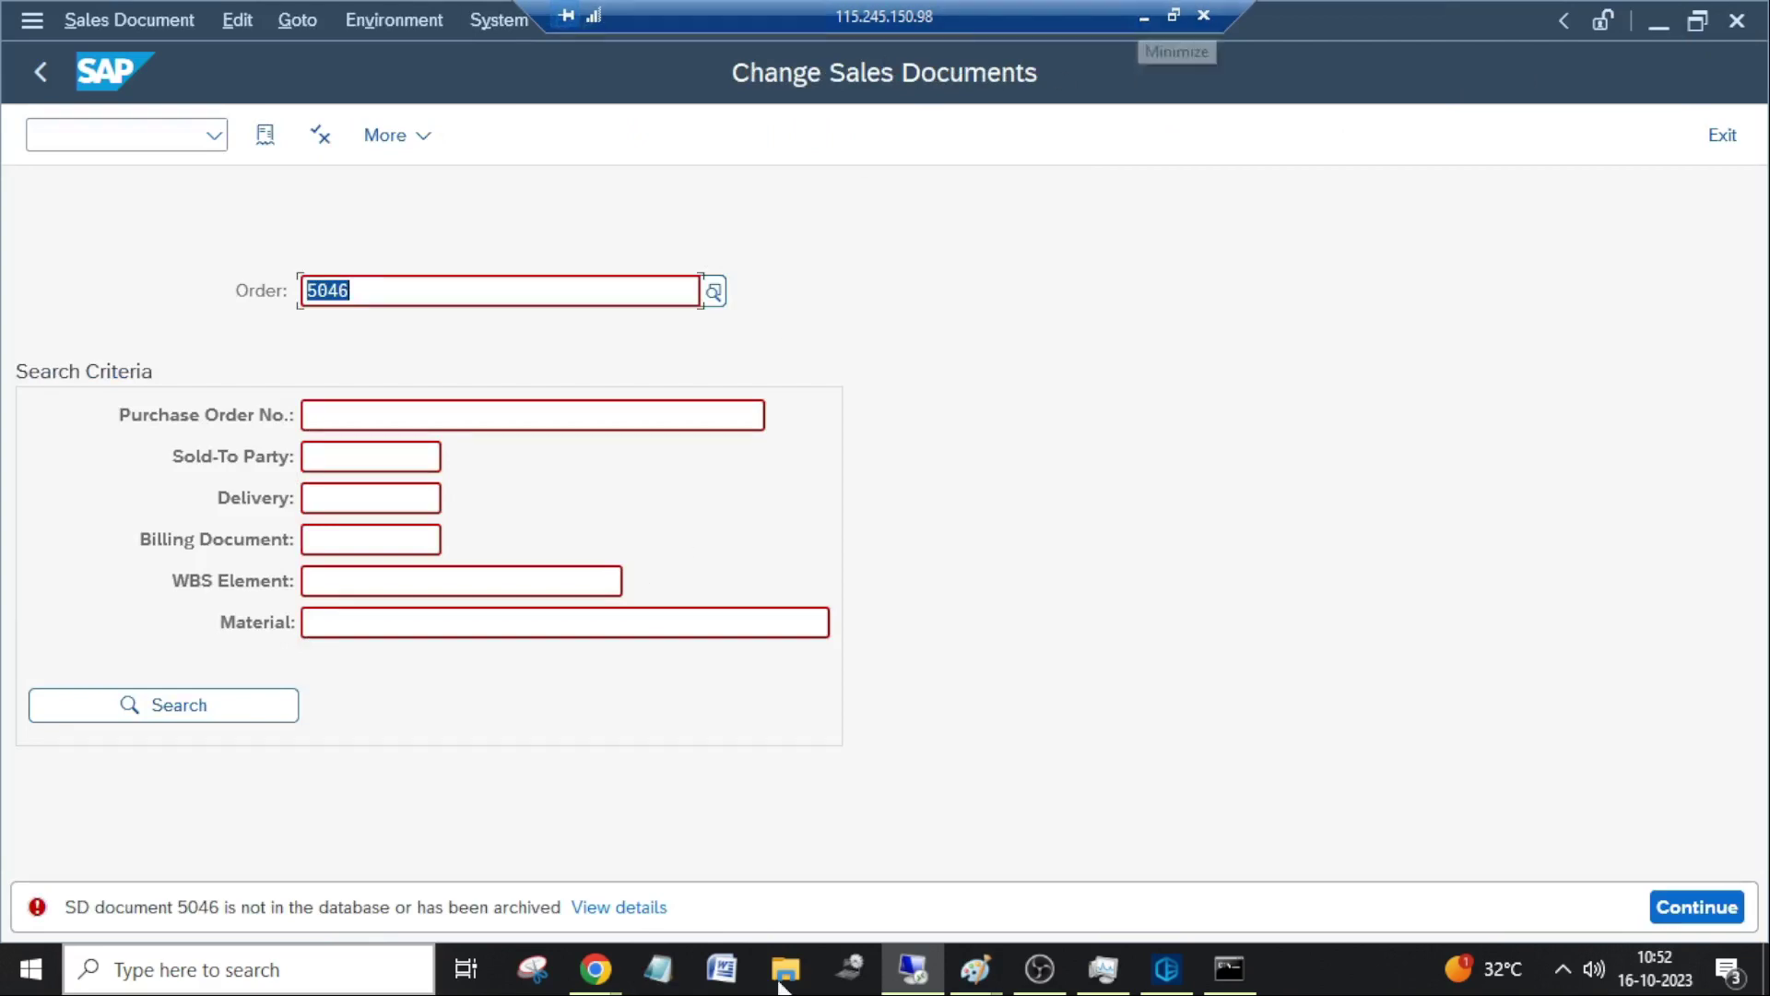
Bring up the "Enahncements in SAP.jpg" notes in Paint and read the enhancement types and the Customer Exit and BADI comparison.
mouse_move(979, 985)
left_click(839, 848)
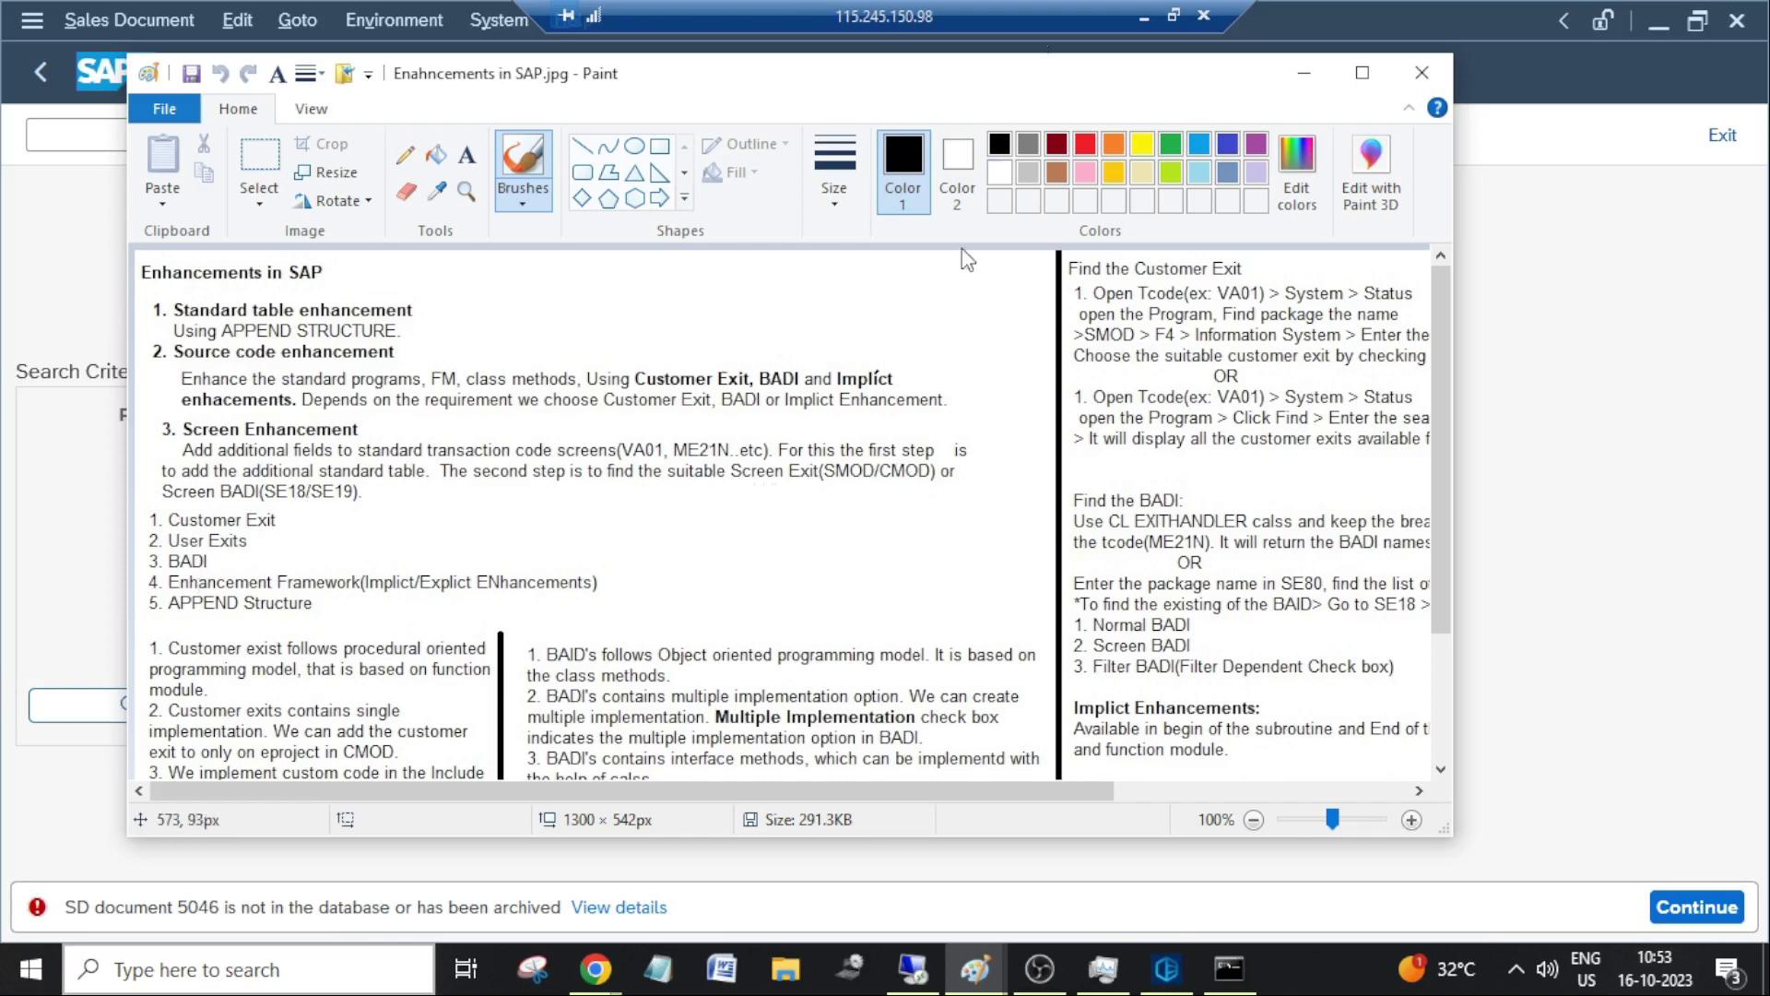
left_click_drag(878, 86, 895, 53)
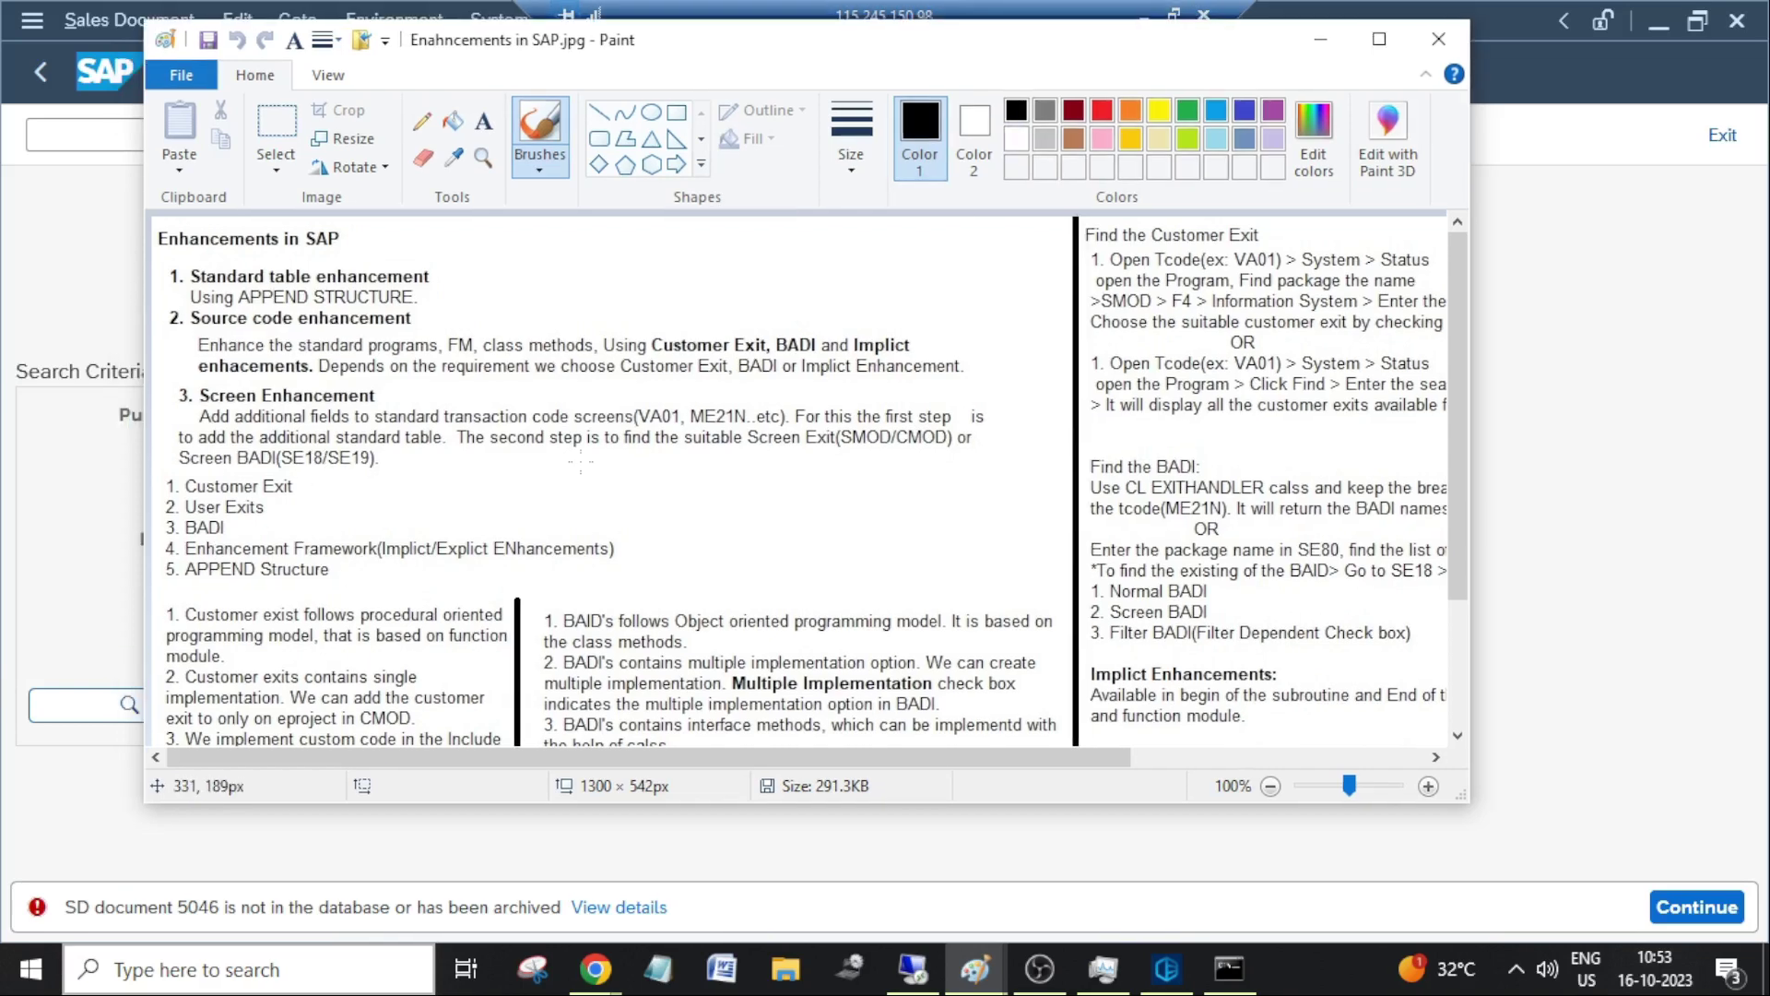
scroll(279, 401, "down", 4)
scroll(335, 547, "up", 5)
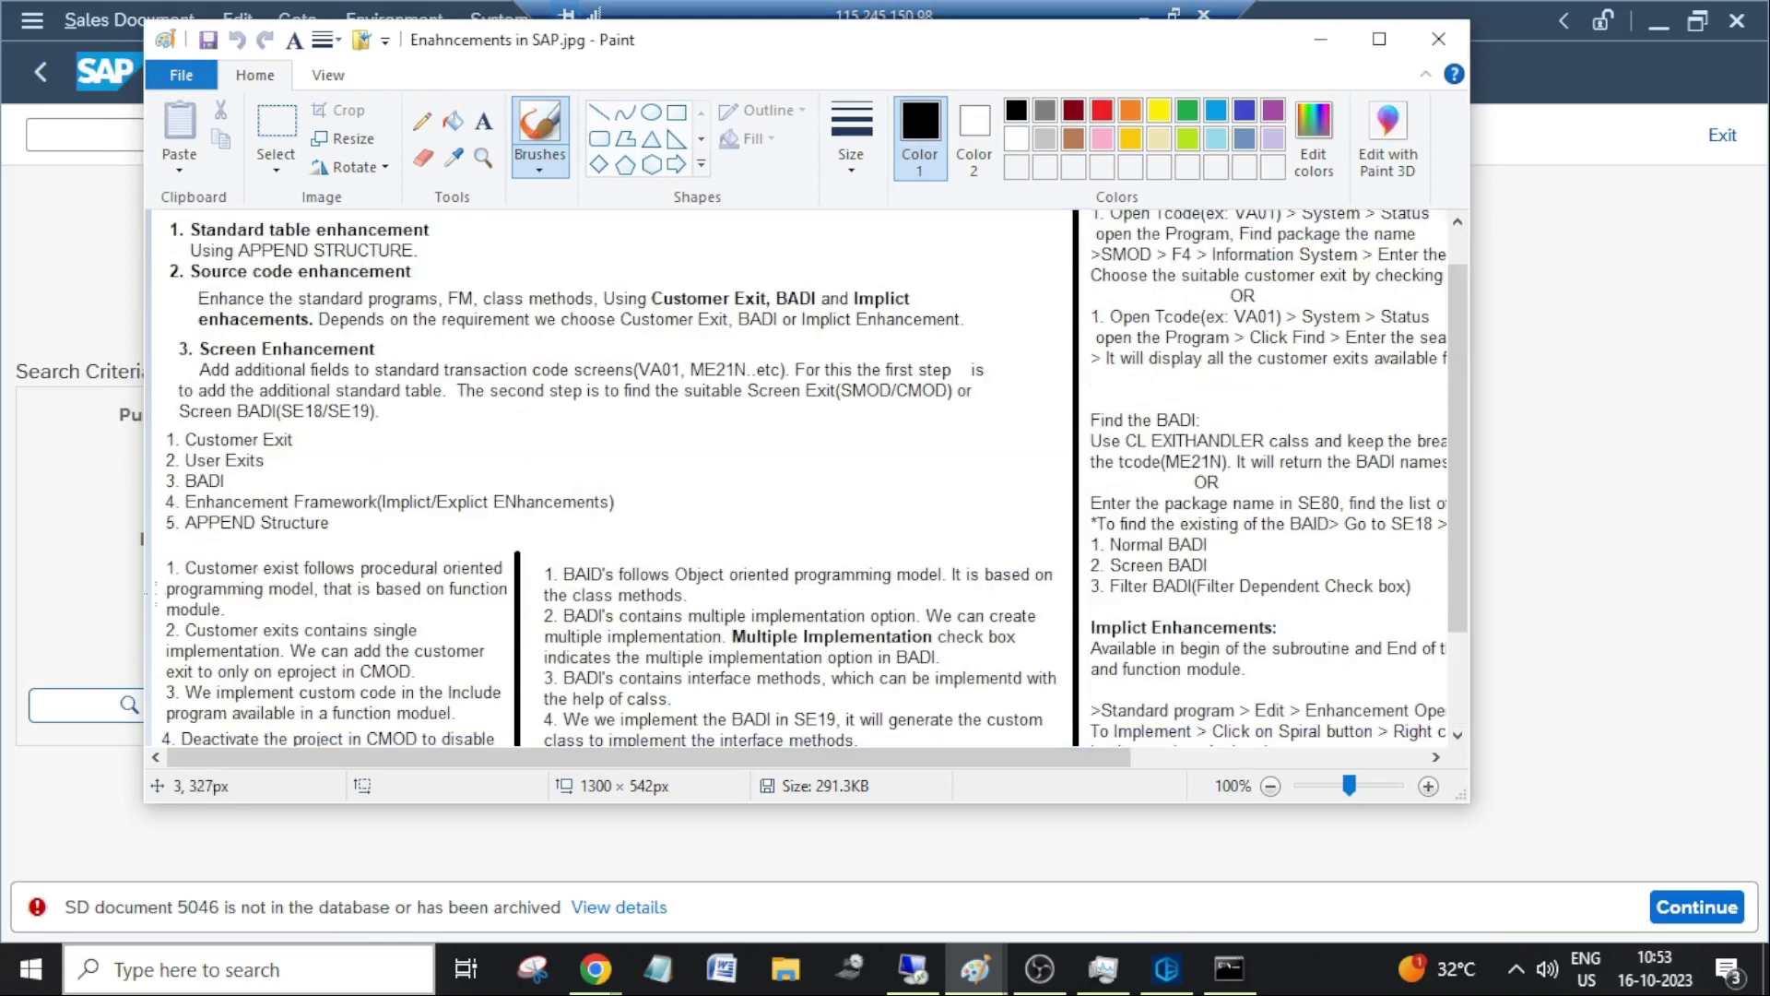
scroll(258, 419, "down", 5)
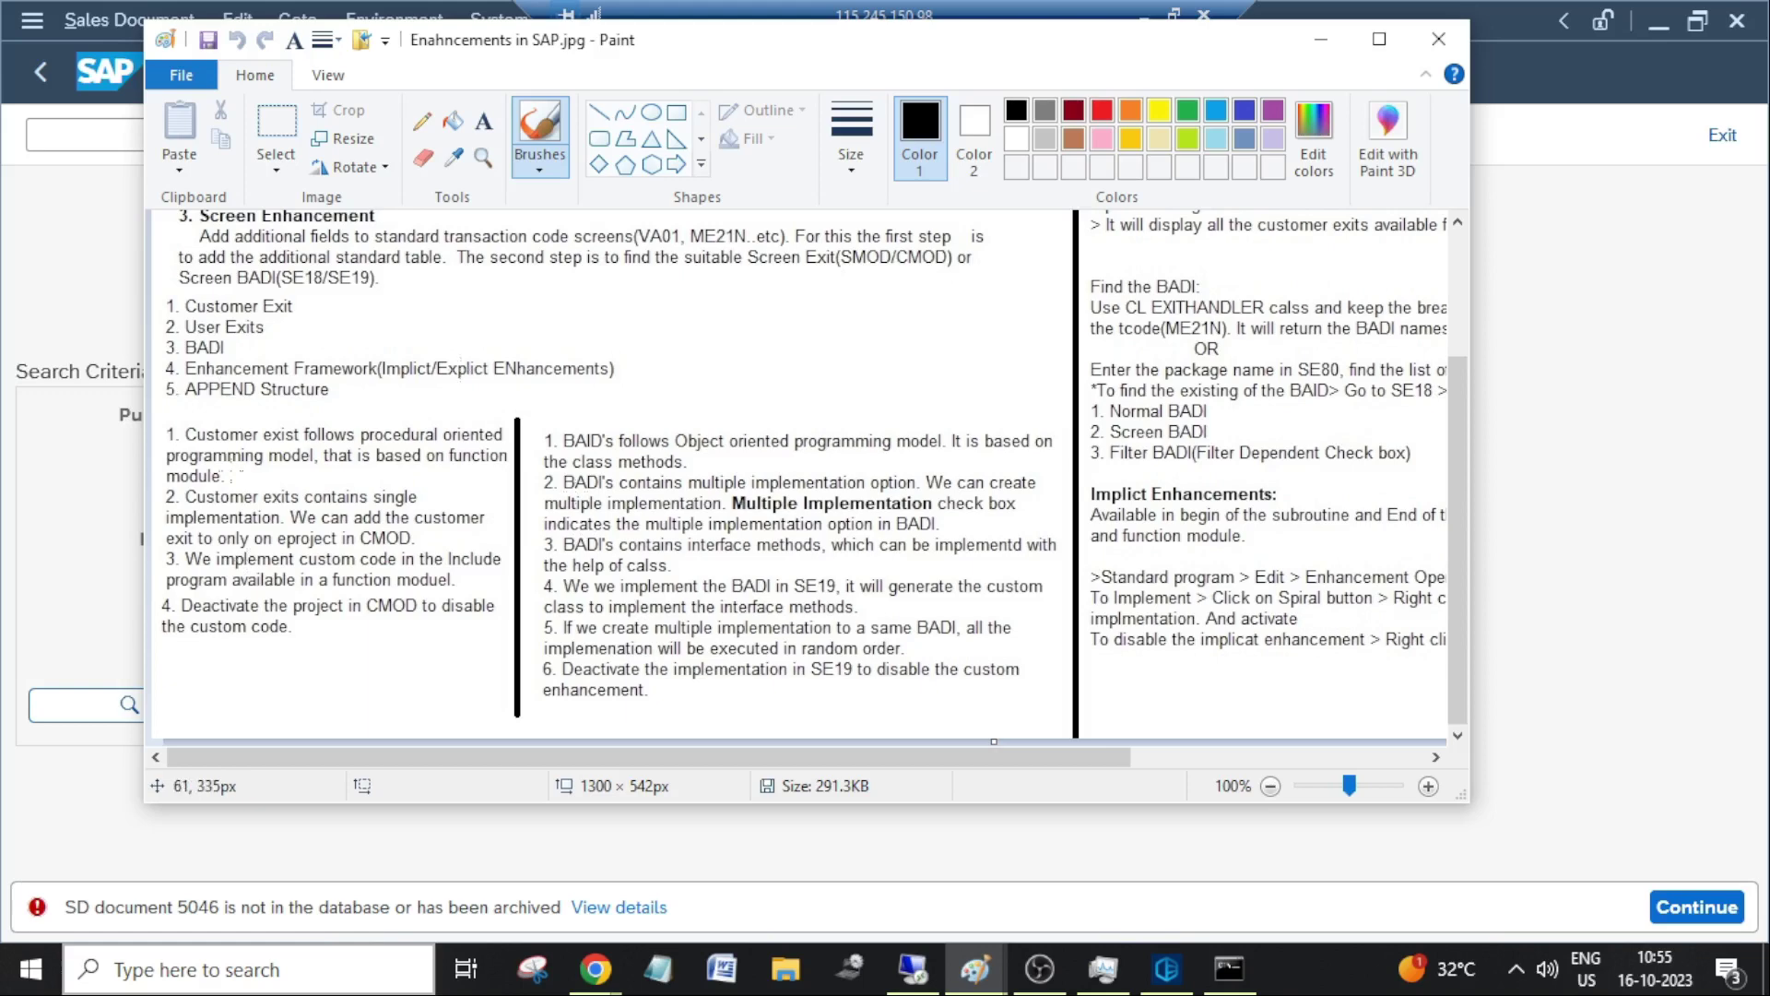
scroll(176, 392, "up", 3)
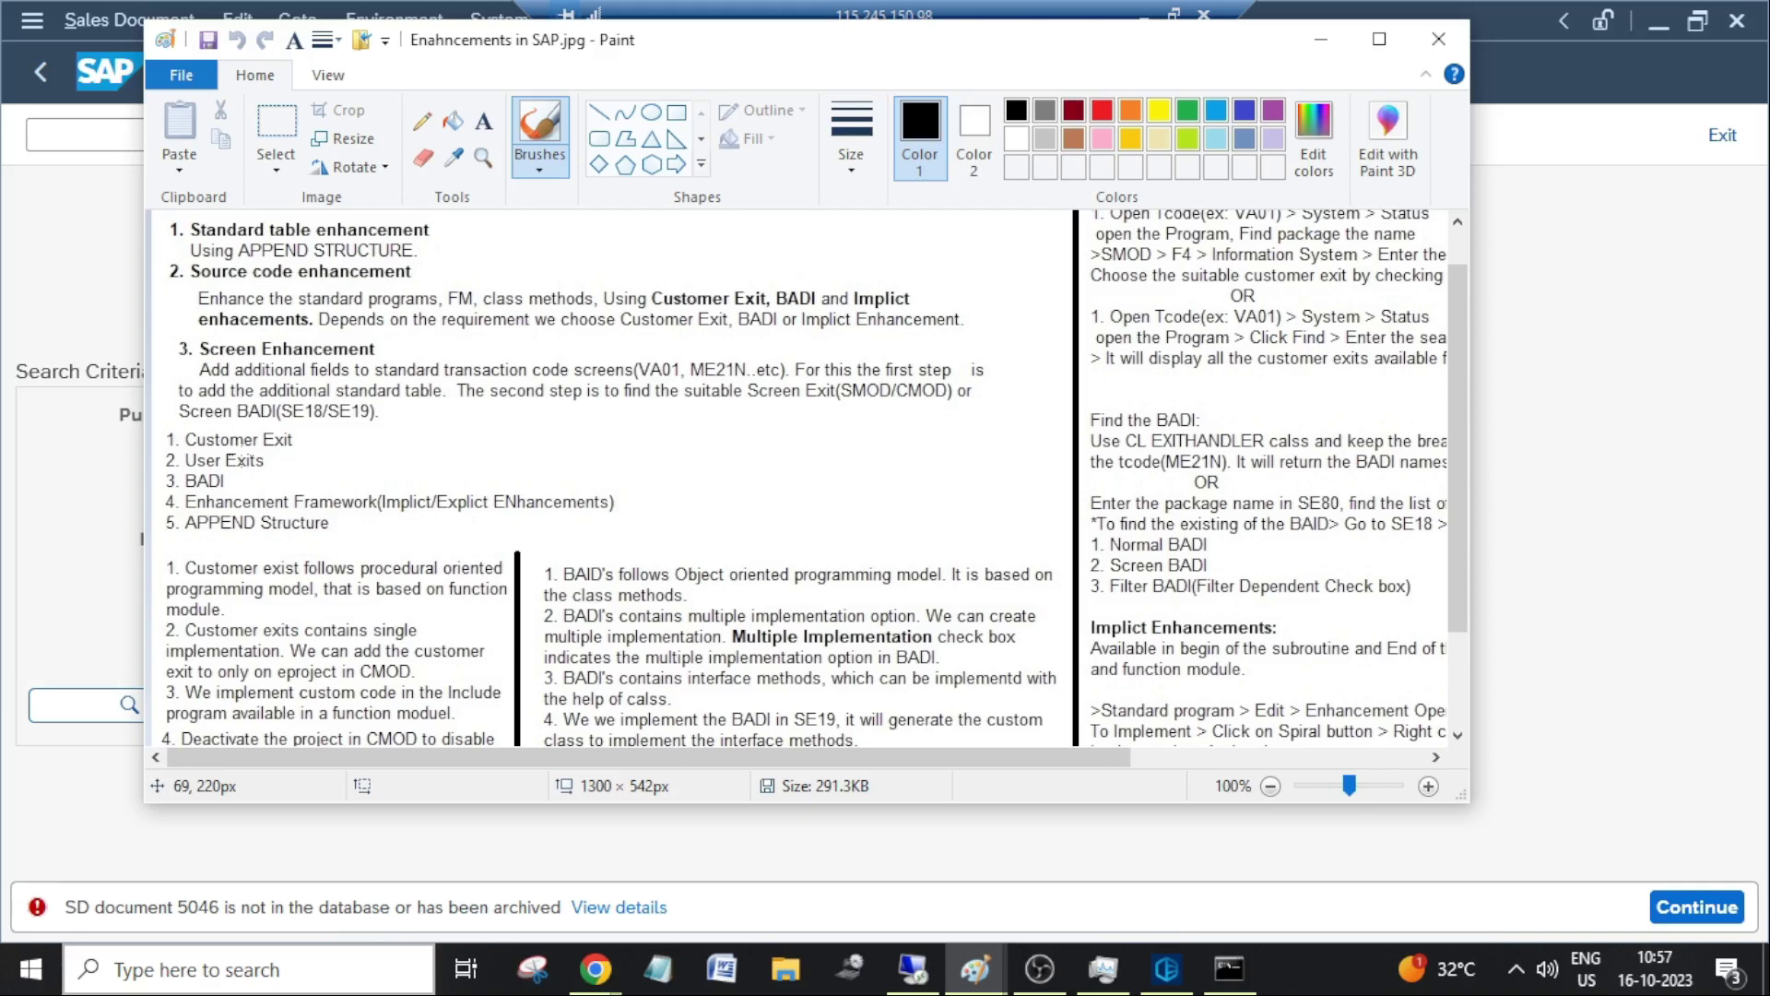
scroll(247, 489, "down", 3)
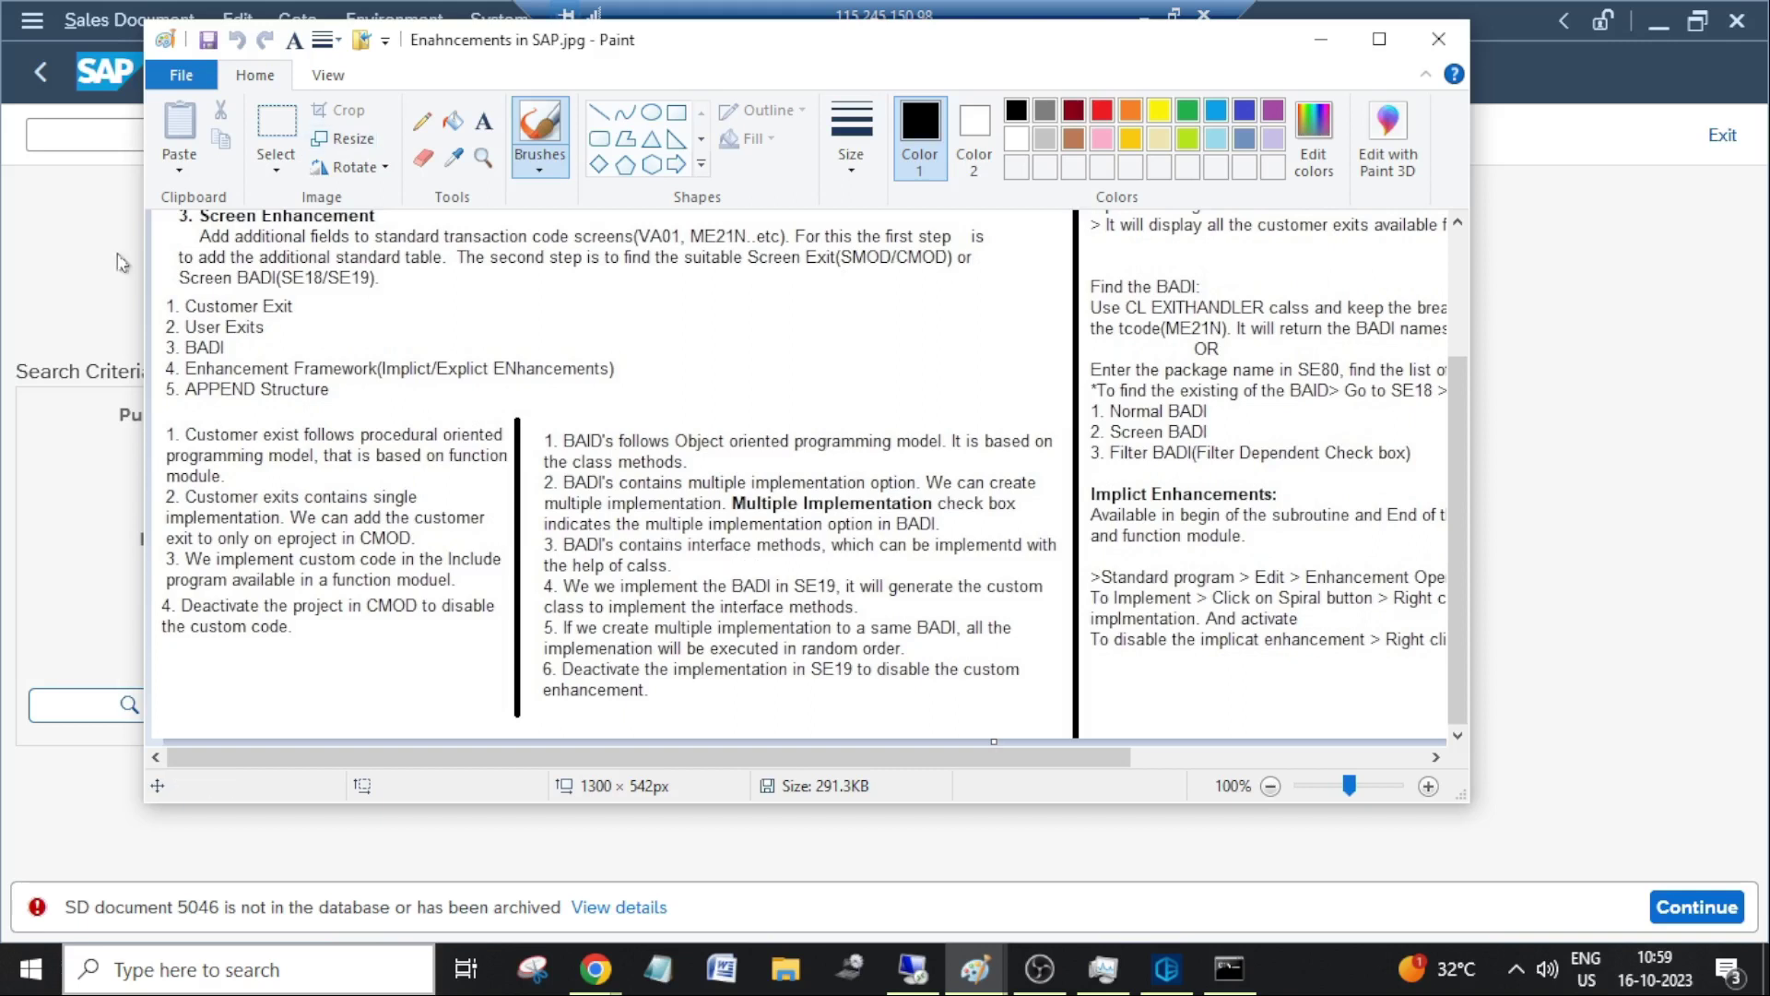
Return to SAP and start the SAP Enhancements transaction with /nsmod.
left_click(133, 141)
type("/n")
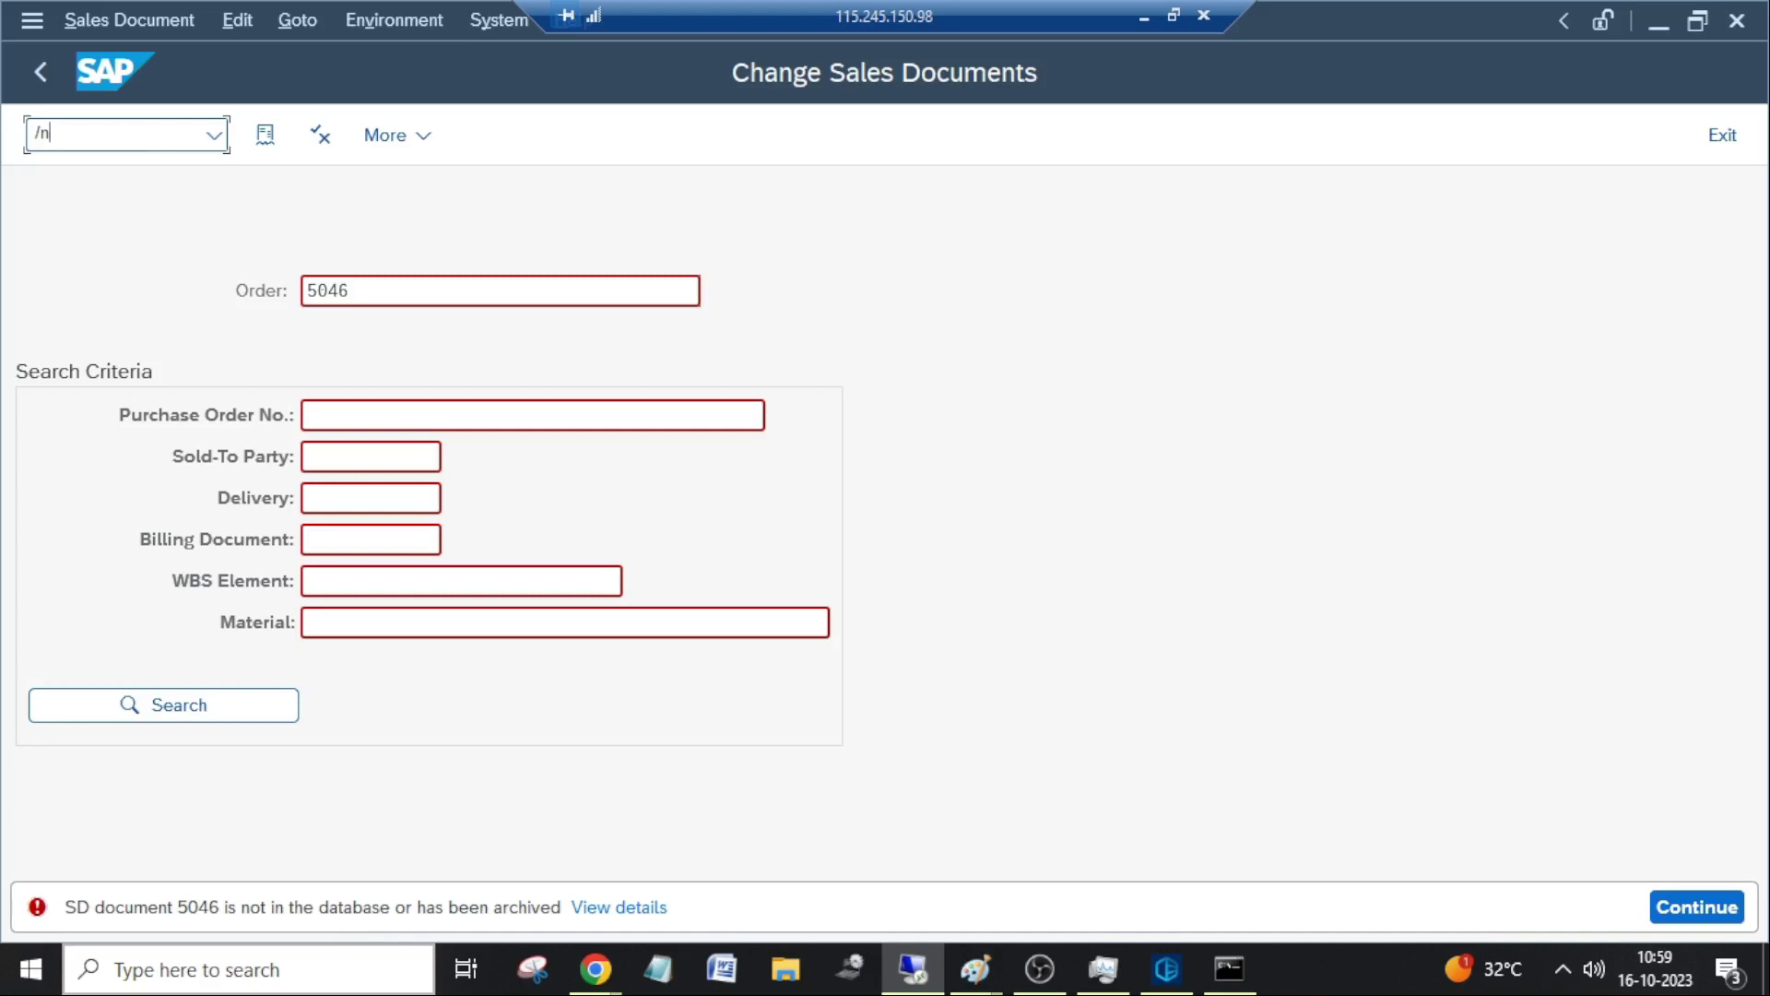
type("smod")
key("Return")
left_click(300, 201)
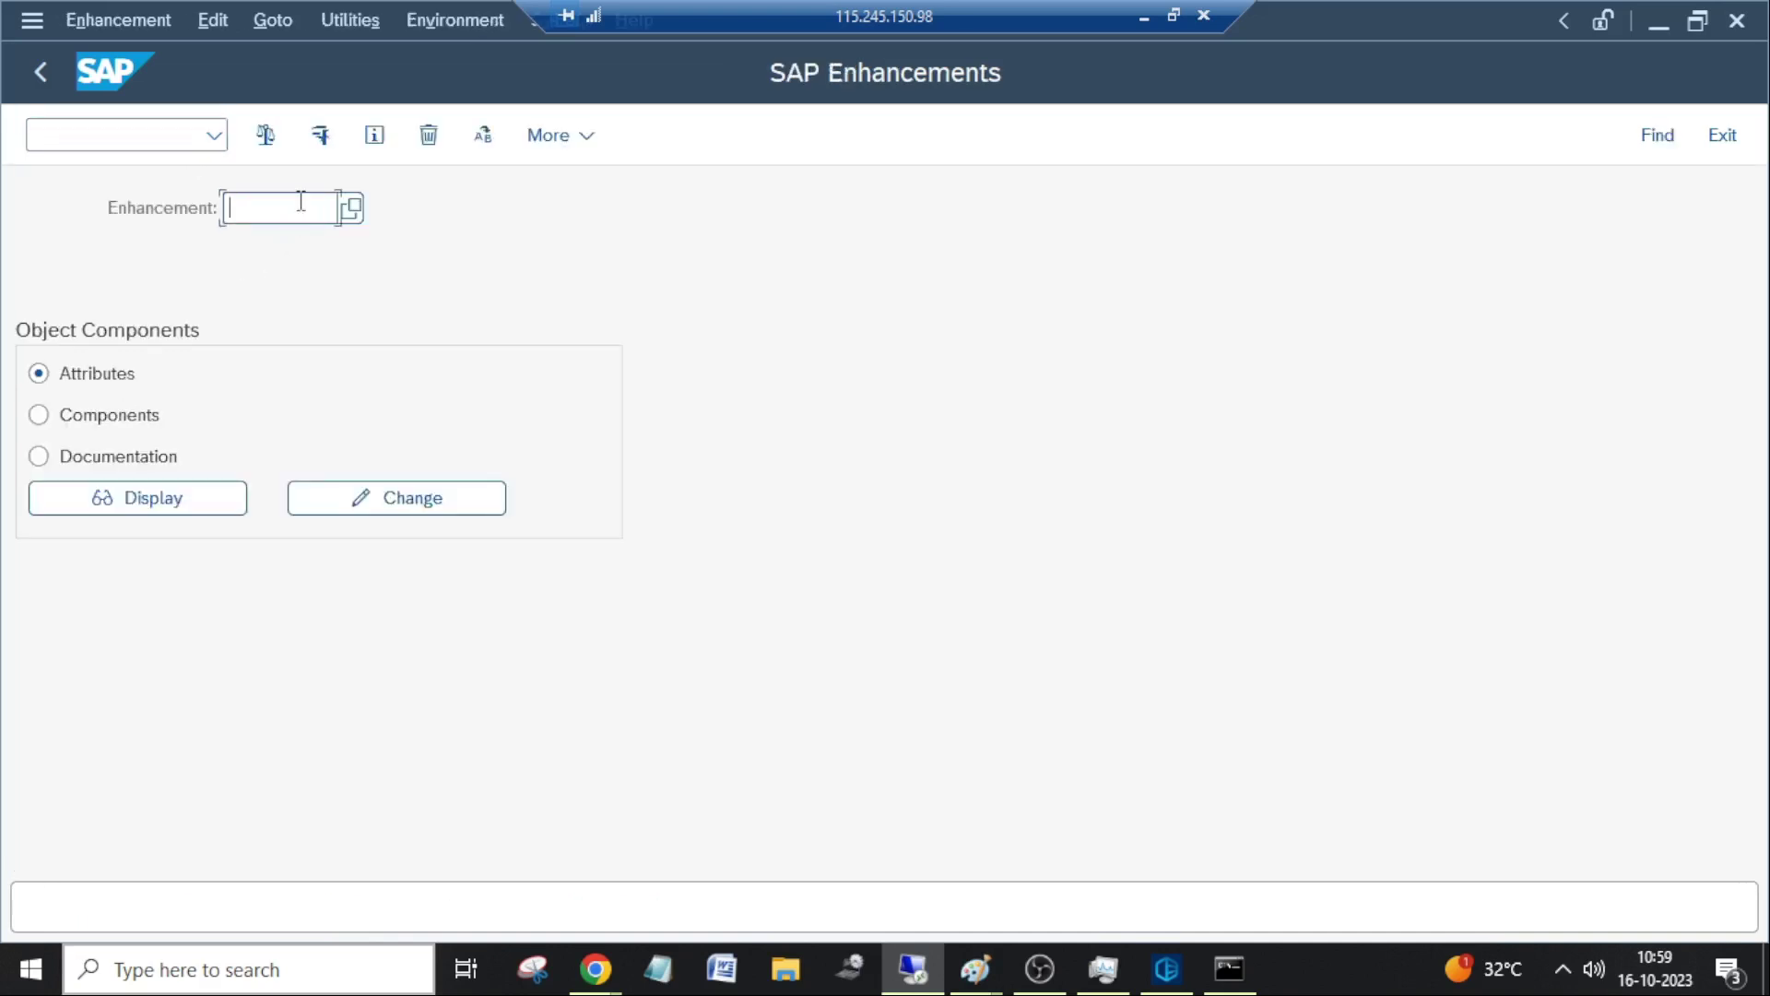
left_click(213, 135)
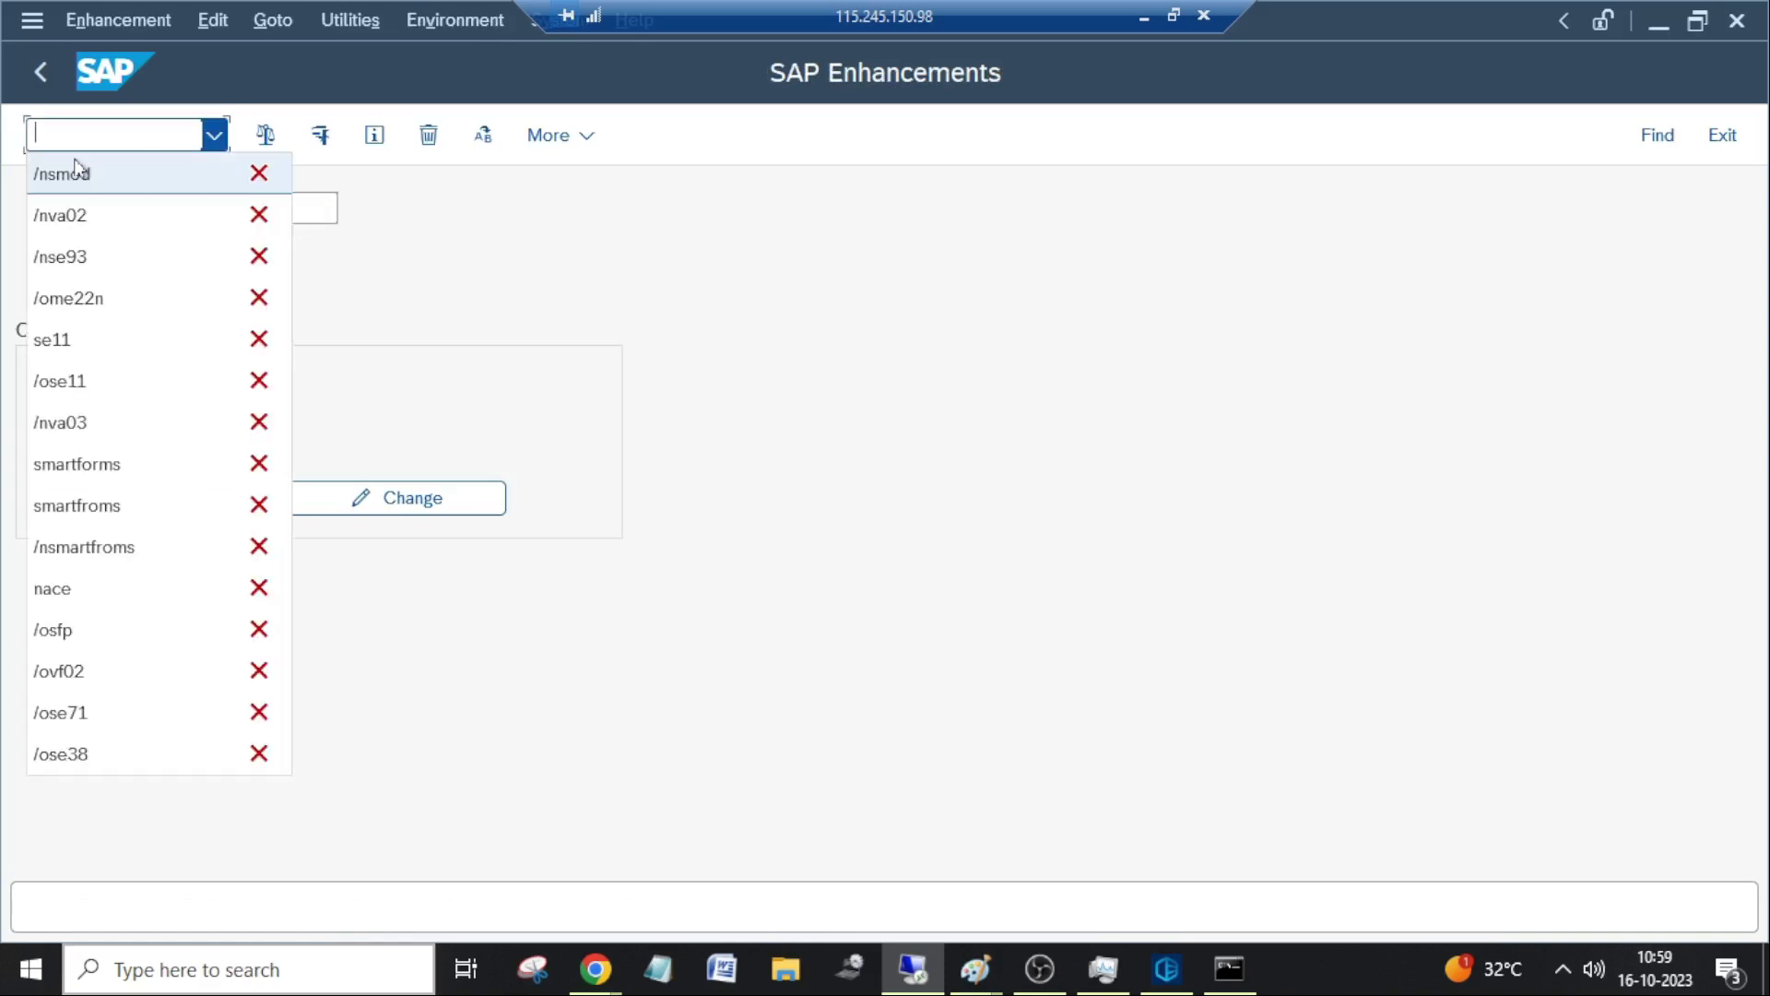
left_click(118, 139)
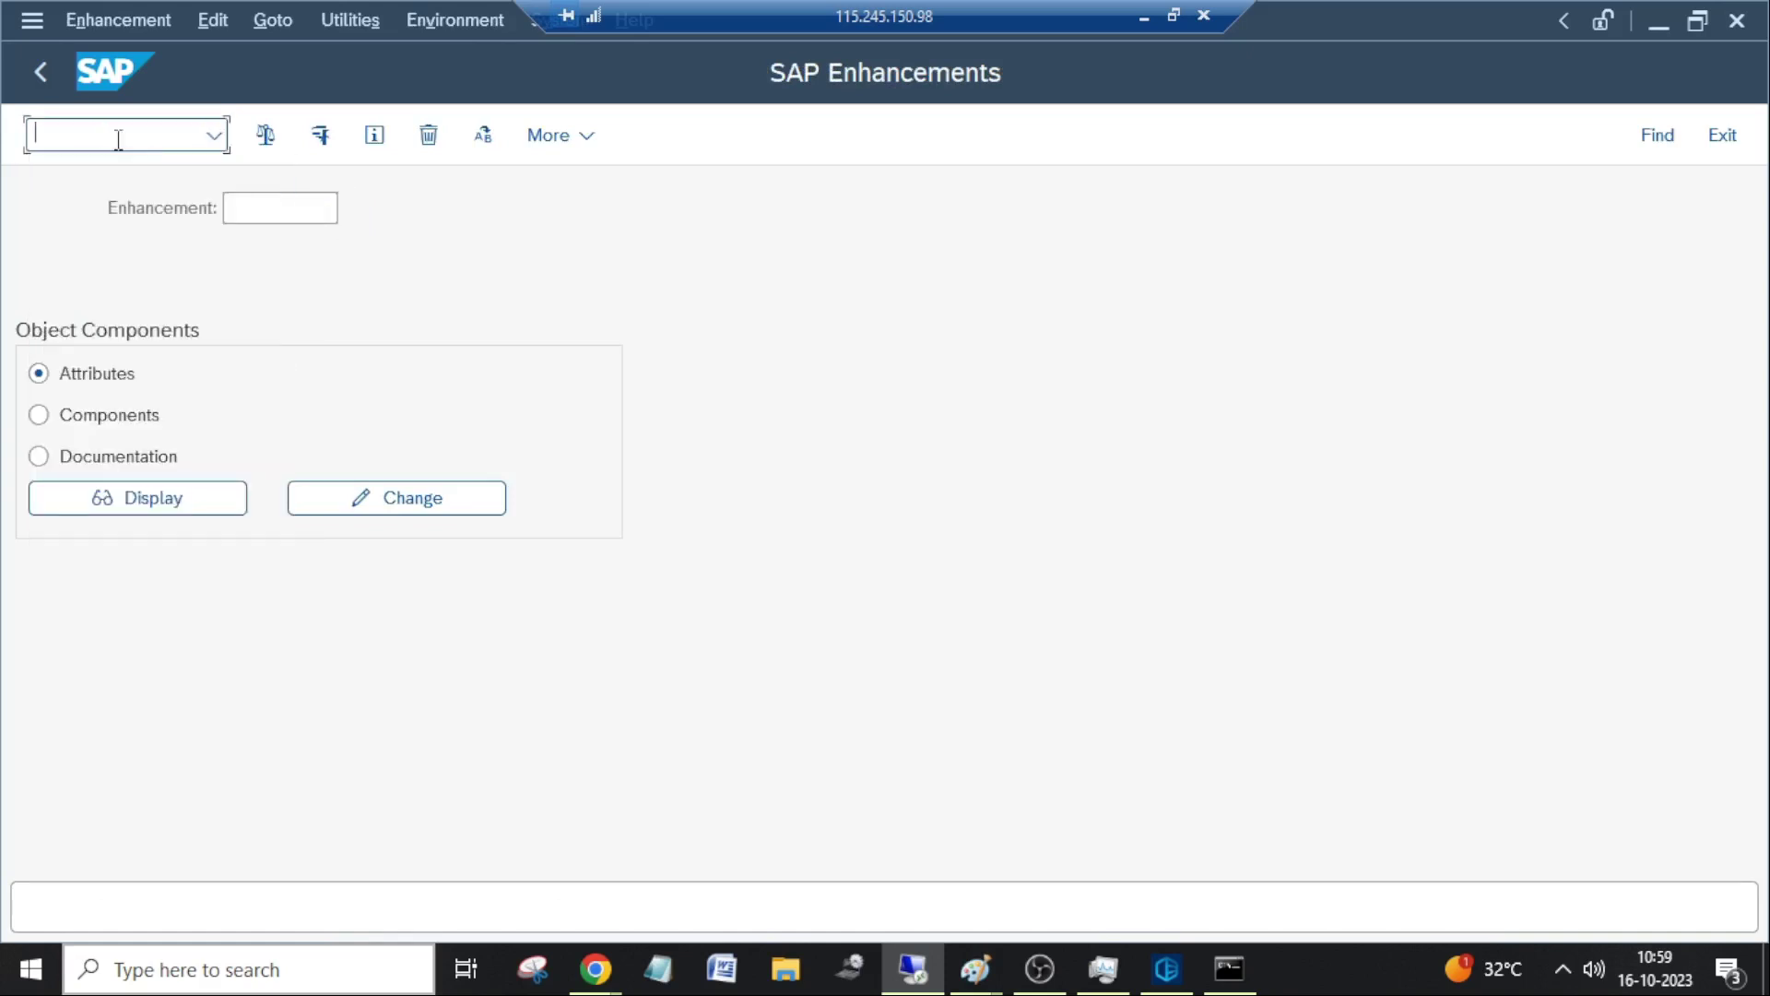
Choose enhancement AD230001 from the Enhancement field's input help and display its attributes.
left_click(310, 205)
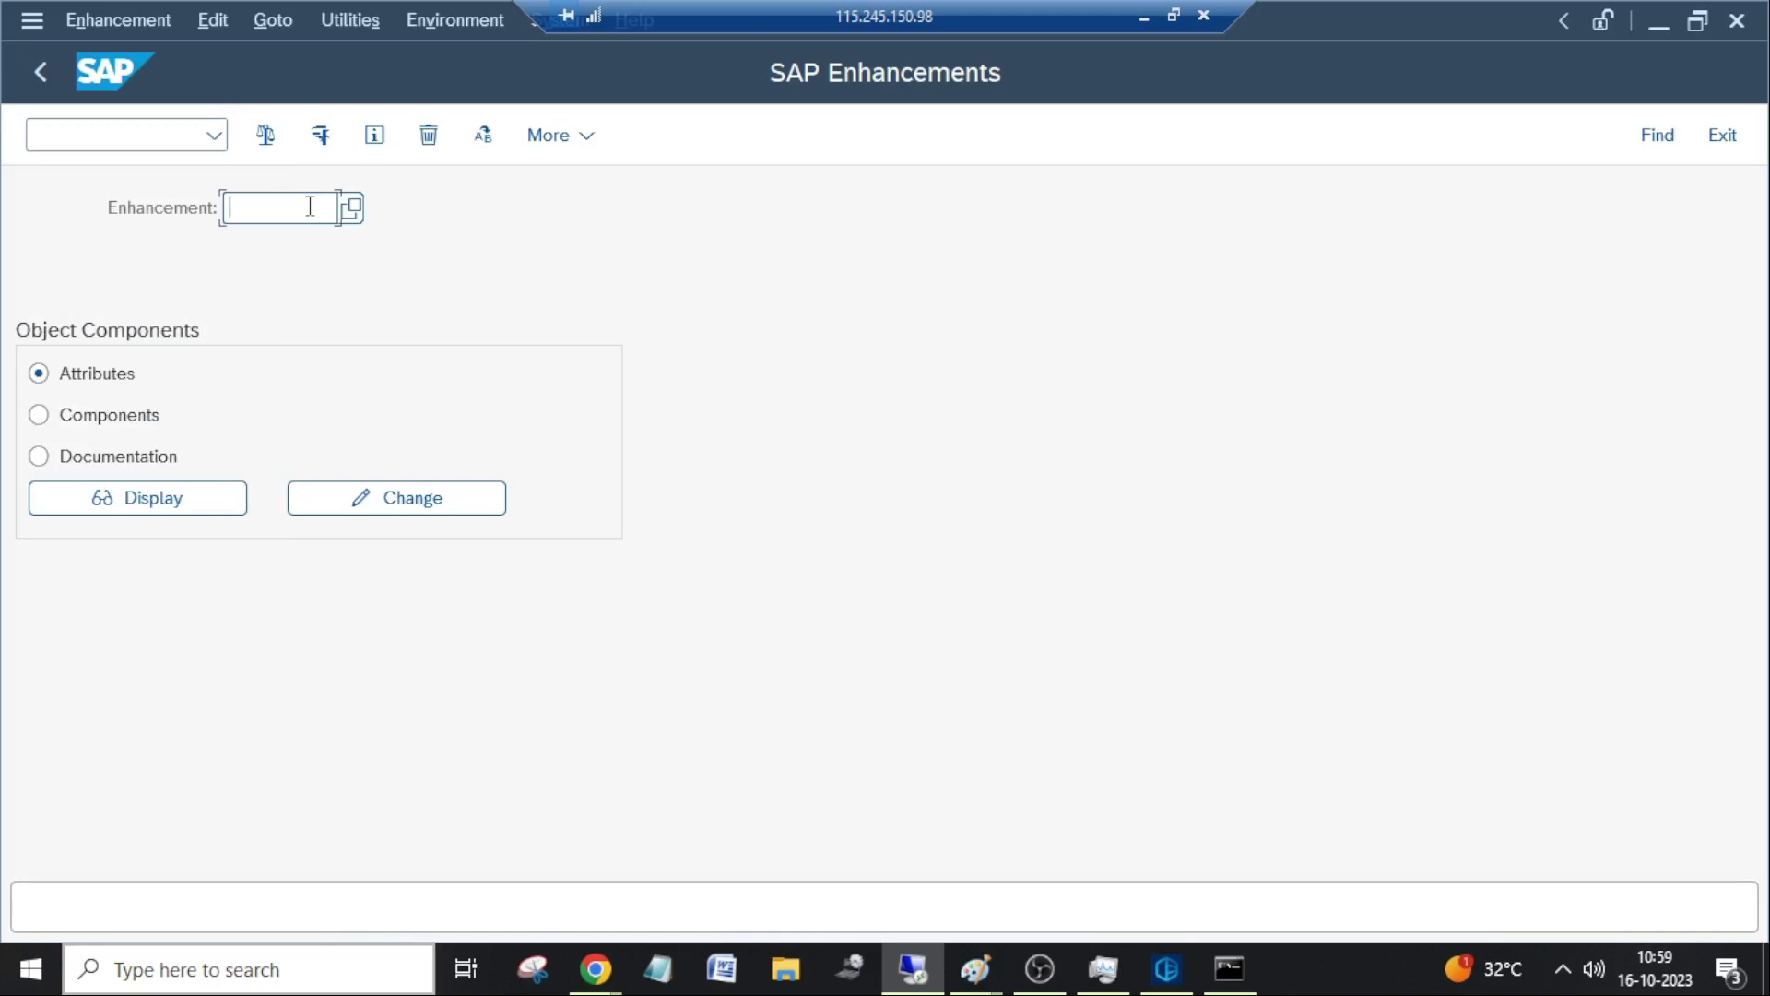
key("F4")
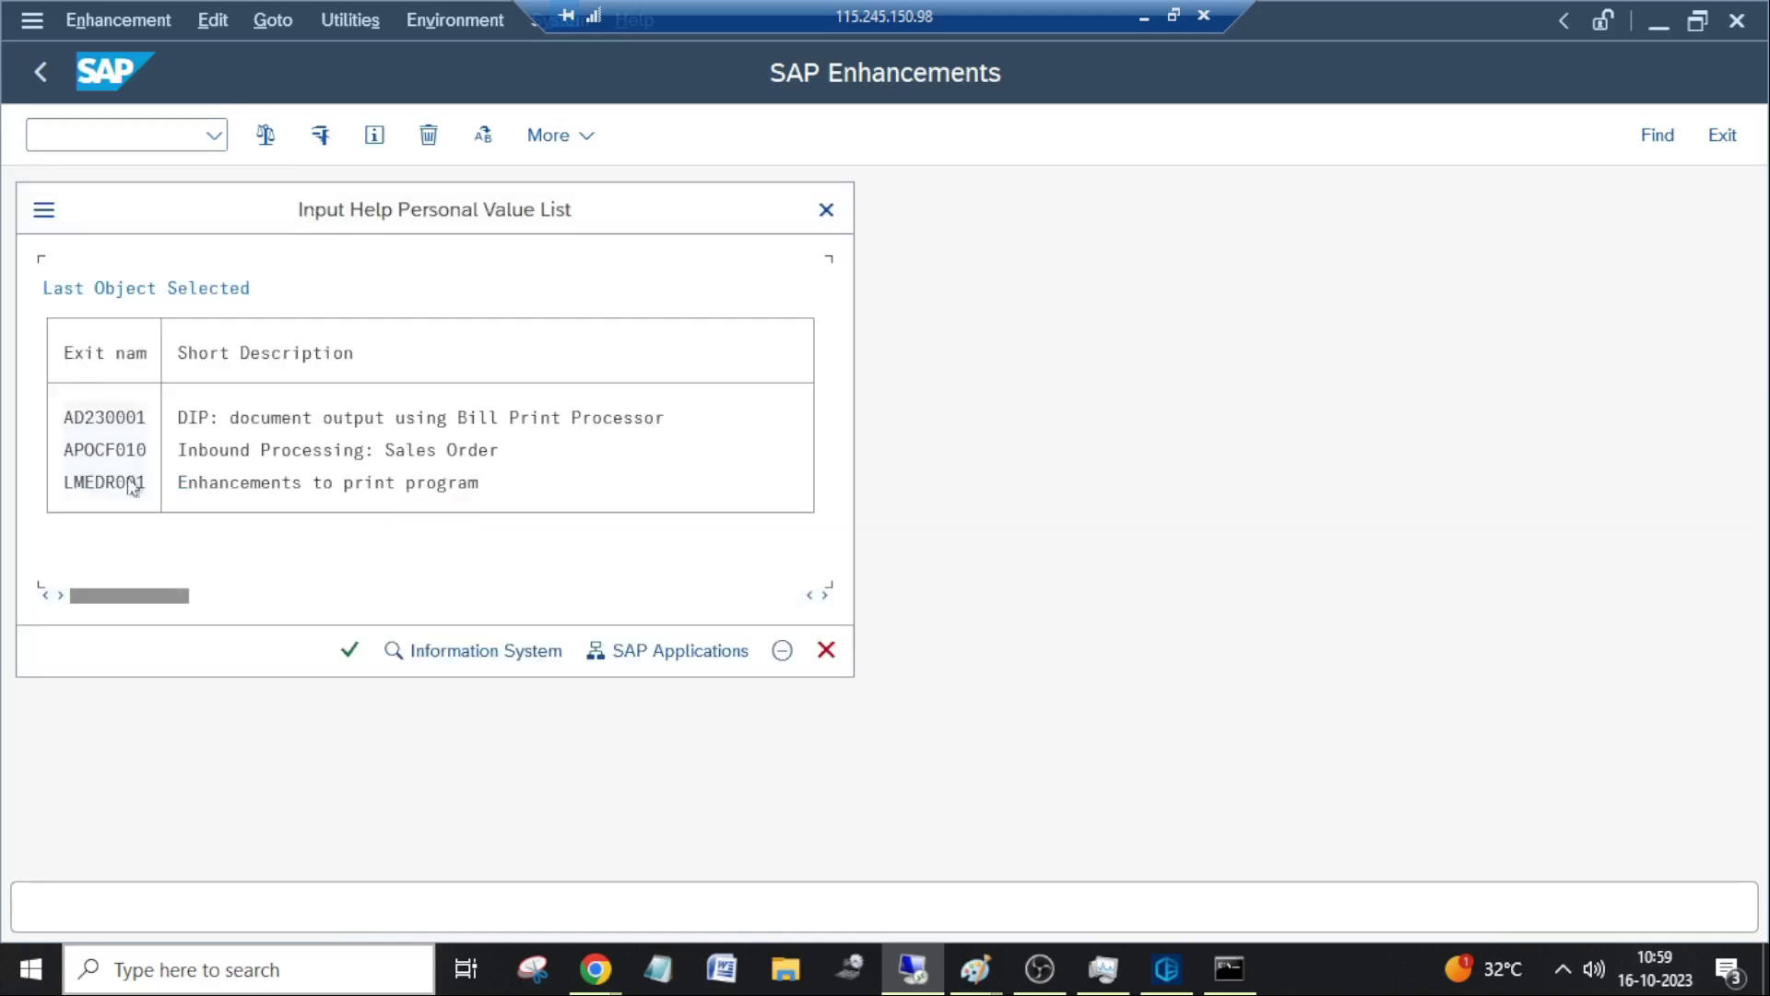
left_click(359, 651)
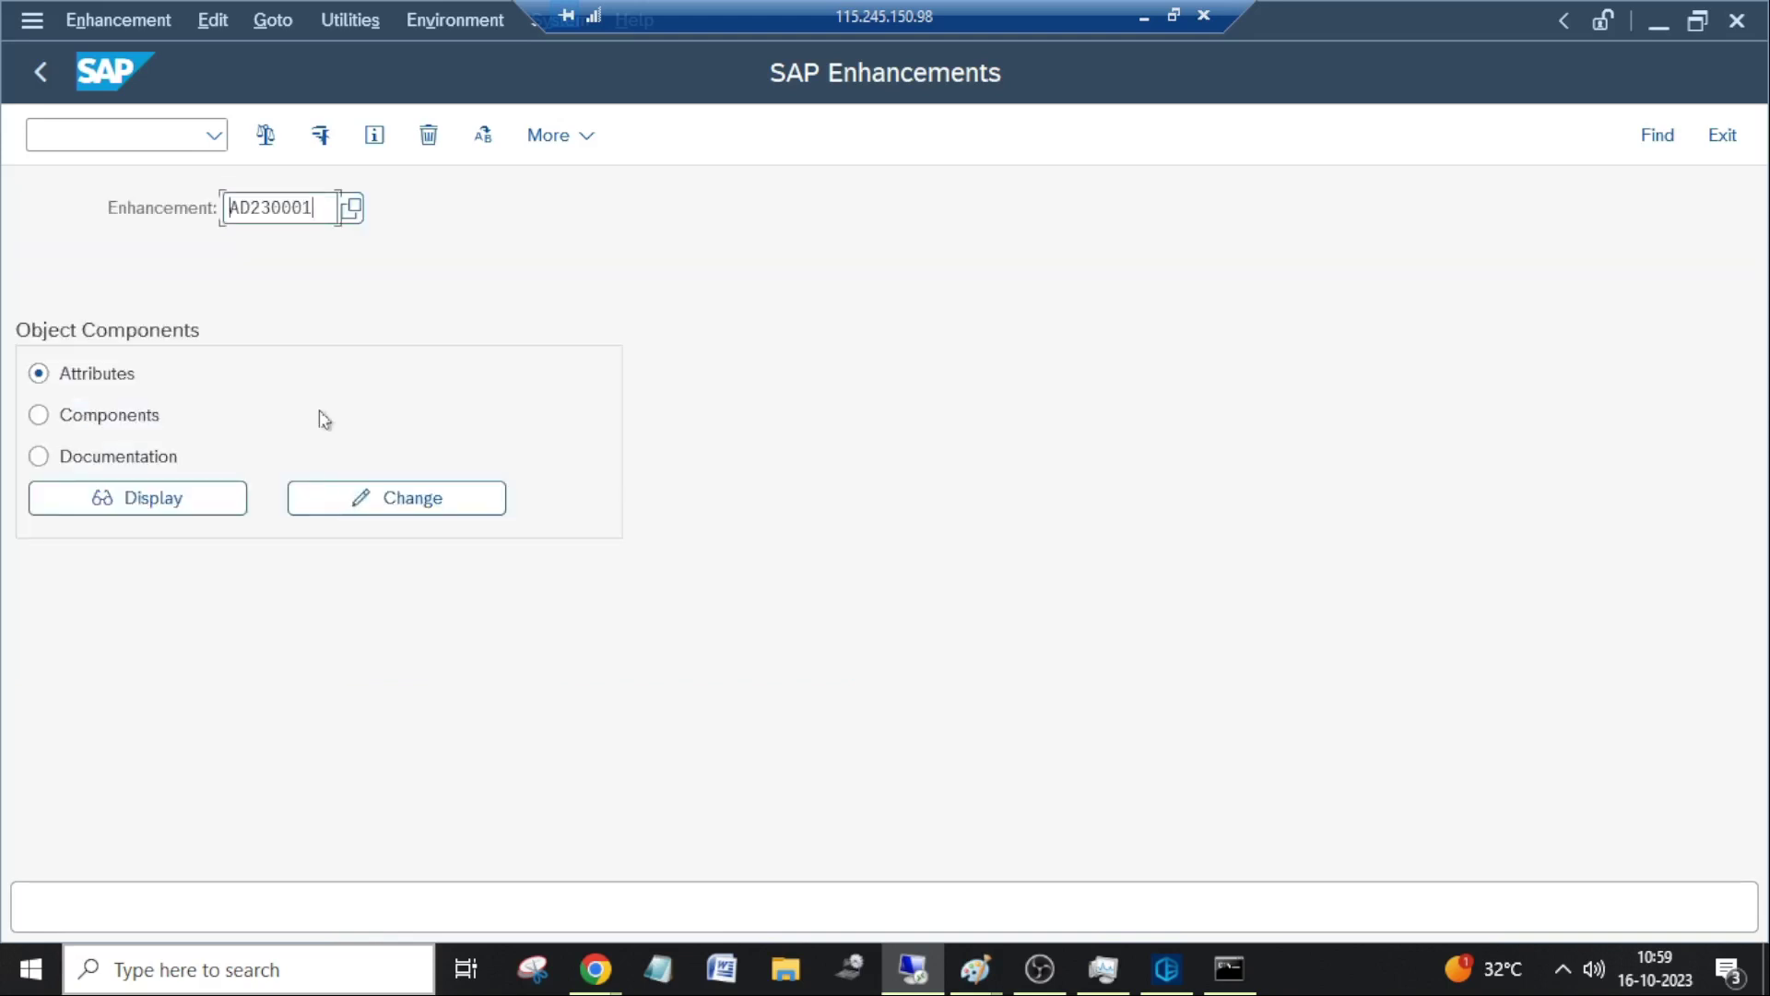
left_click(126, 509)
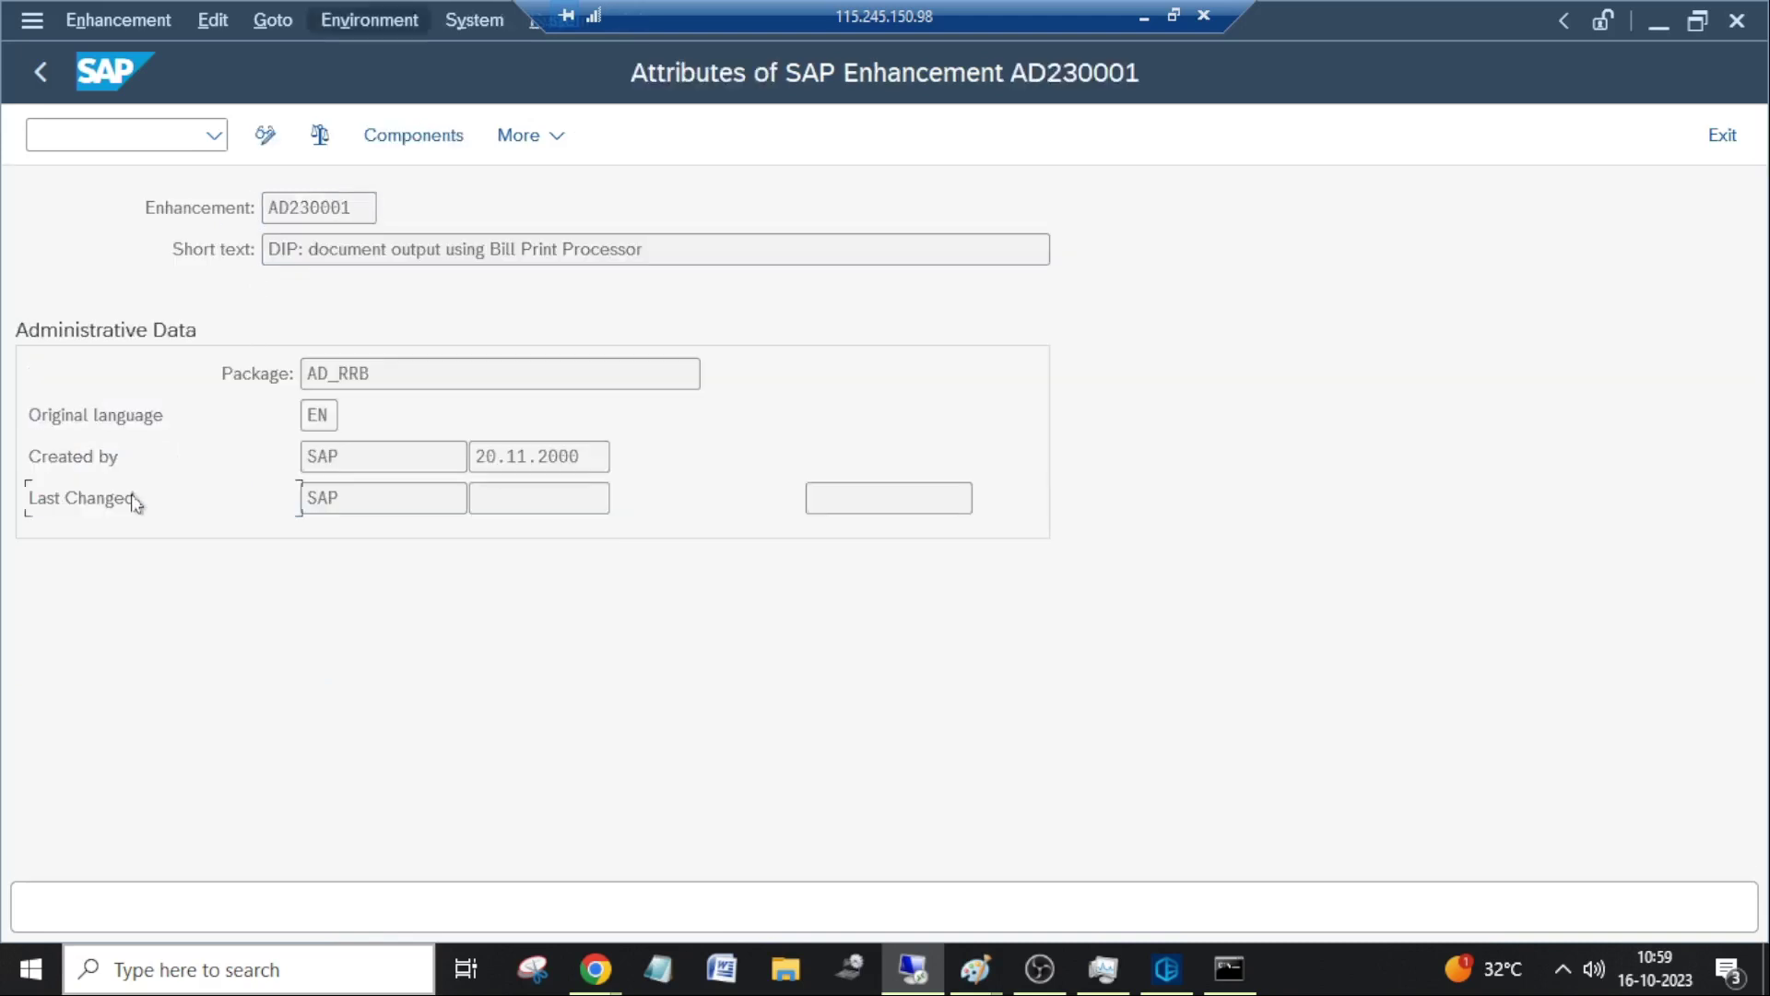
Display the components of enhancement AD230001 and open function exit EXIT_SAPLAD23_001.
left_click(414, 136)
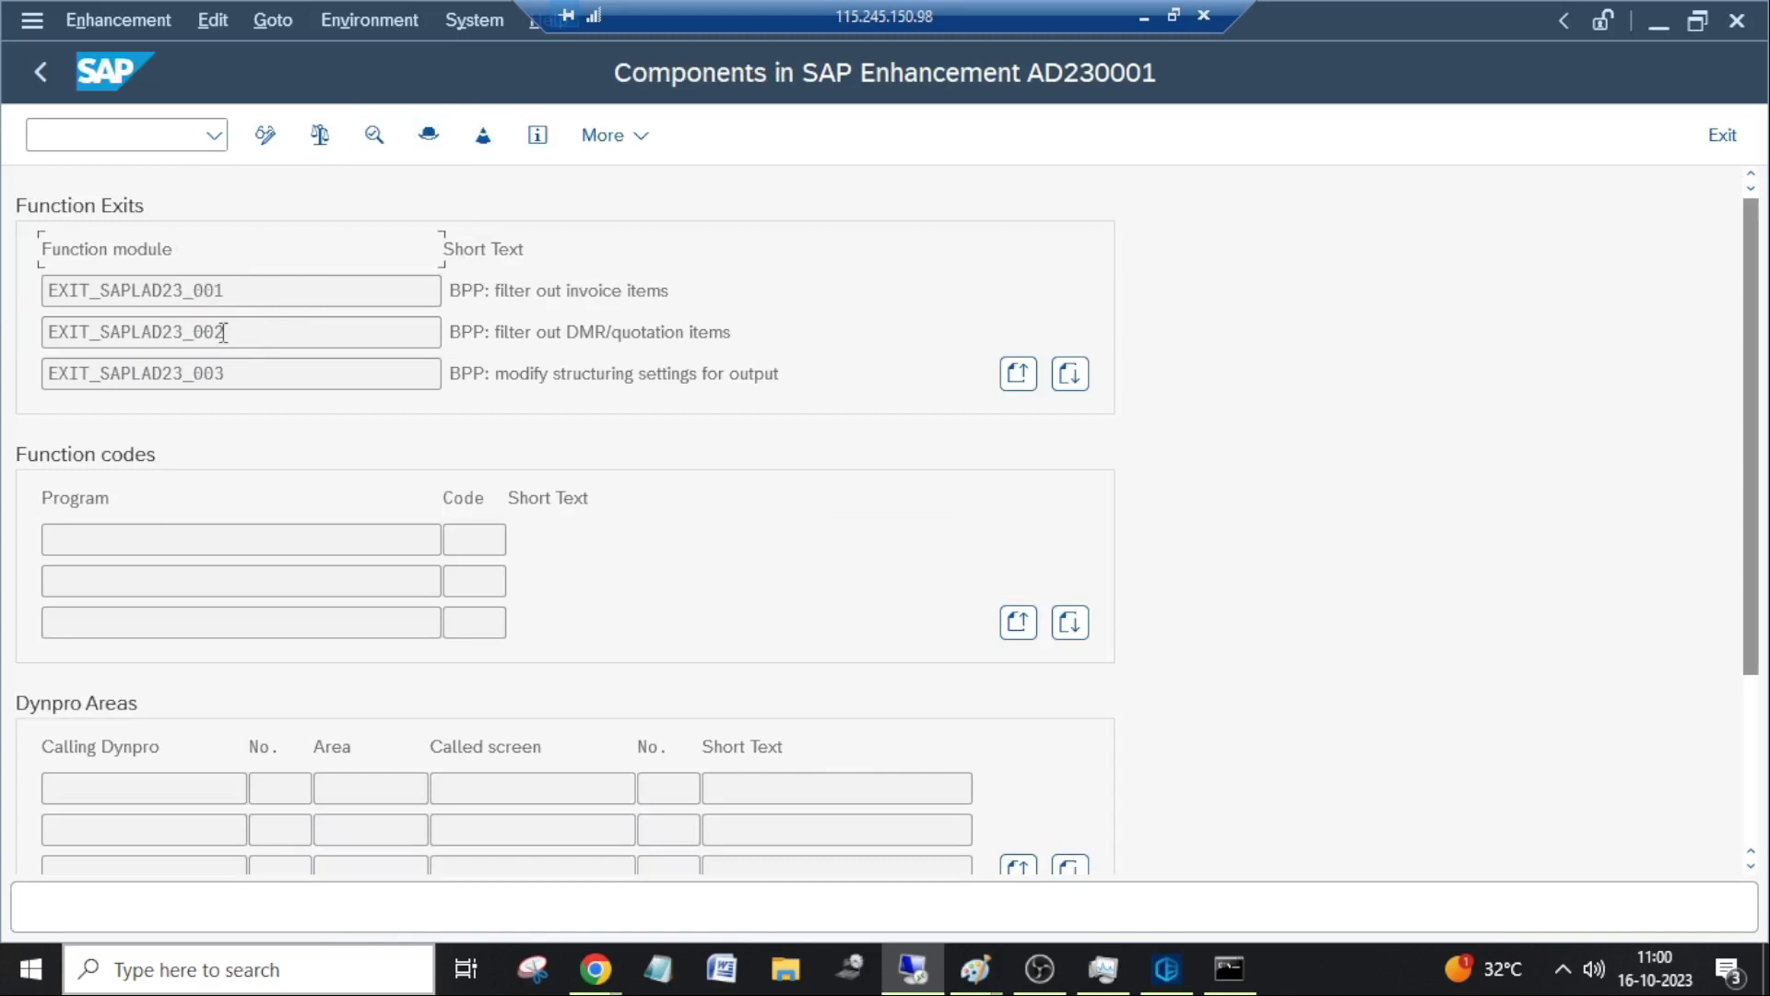
left_click(159, 293)
double_click(158, 293)
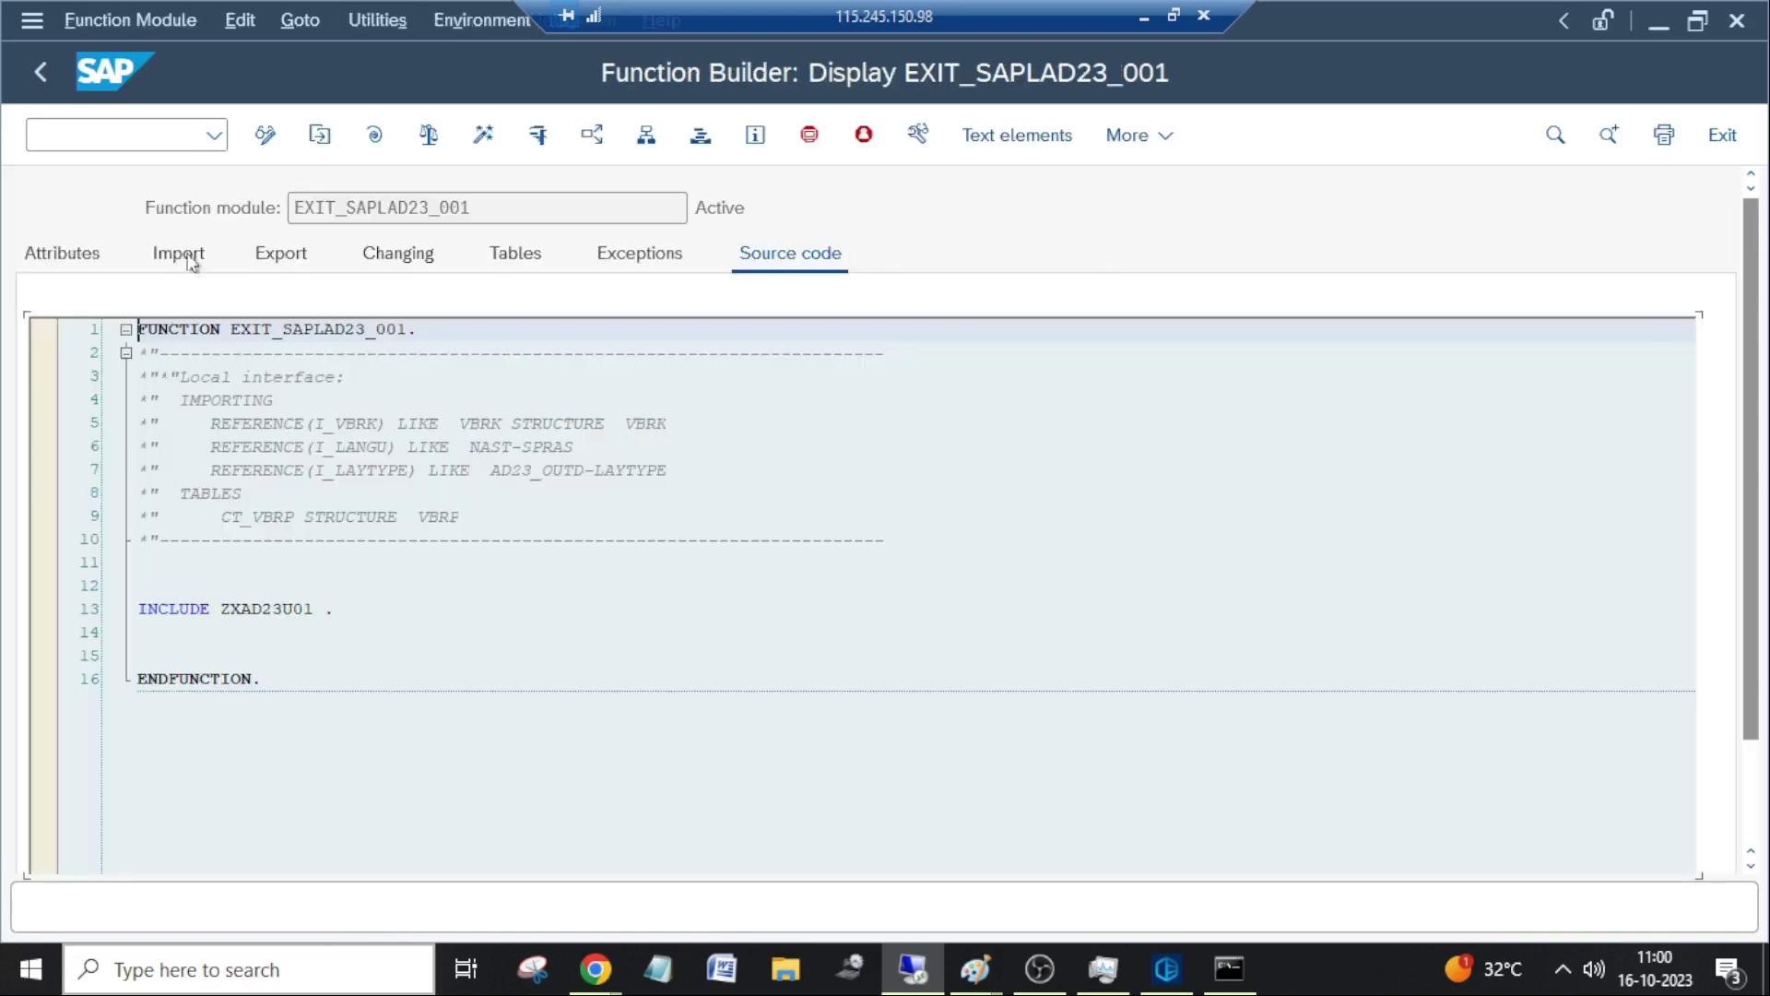
Review the import, export, changing and tables parameters of EXIT_SAPLAD23_001 and highlight the function module name.
left_click(189, 258)
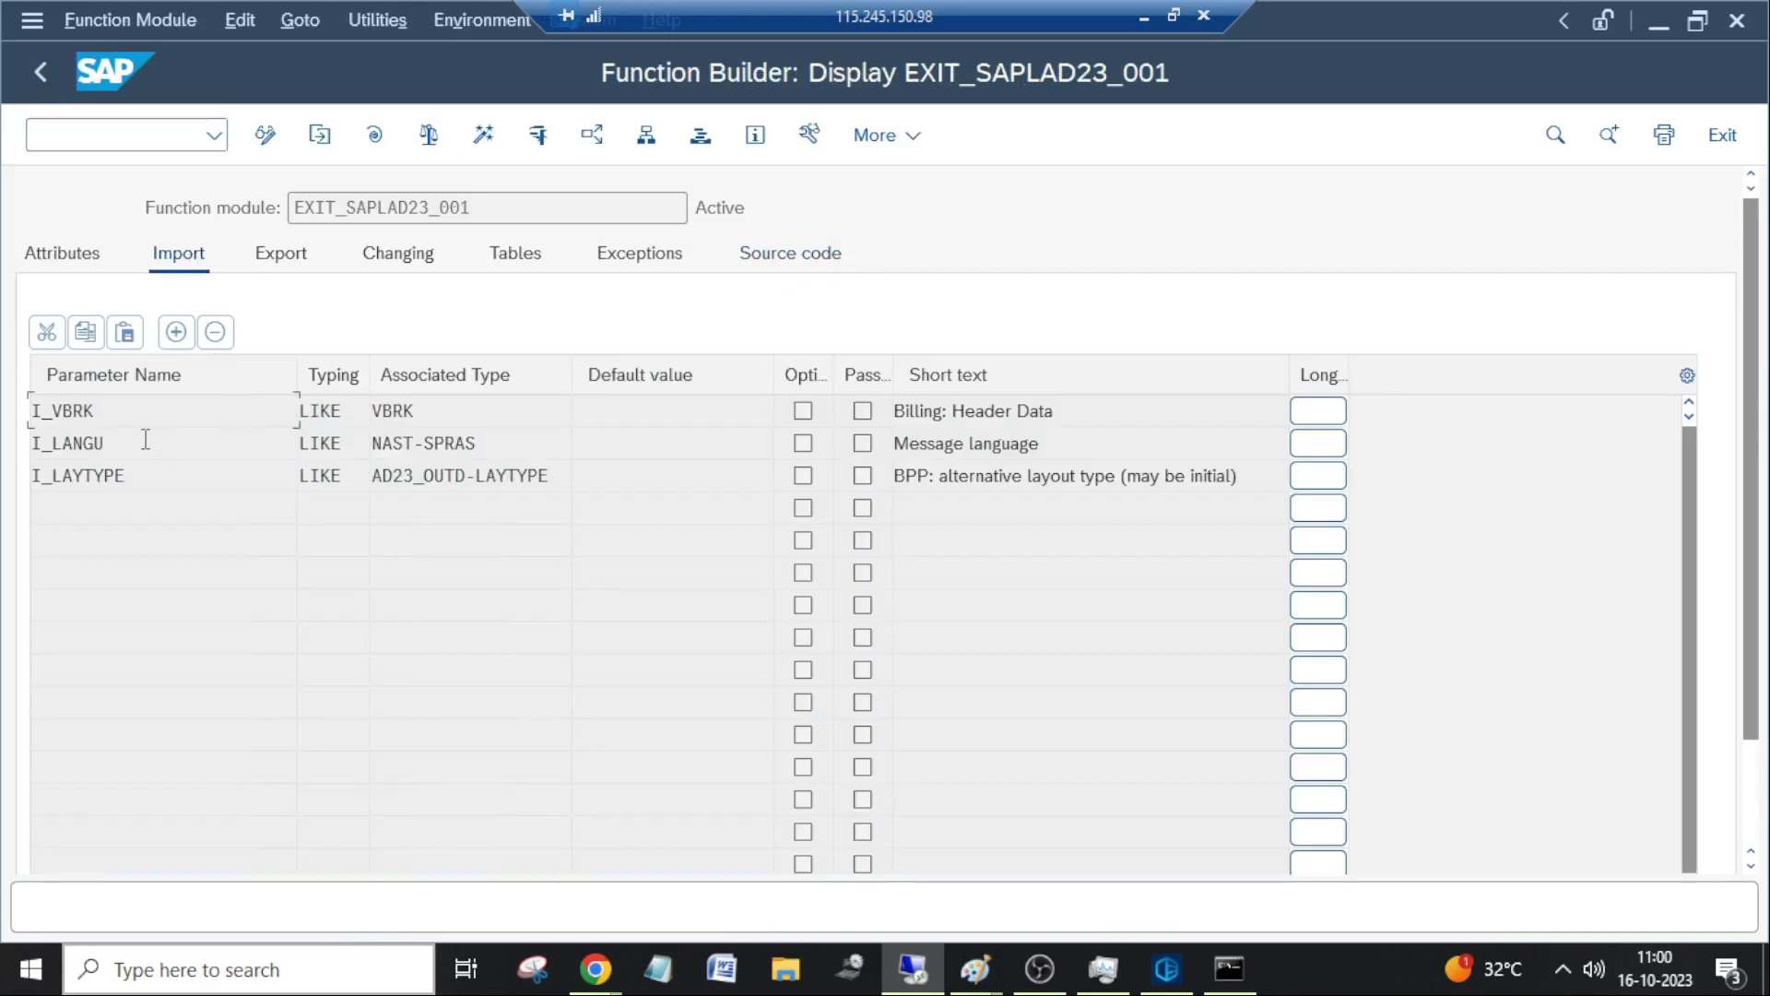
left_click(292, 256)
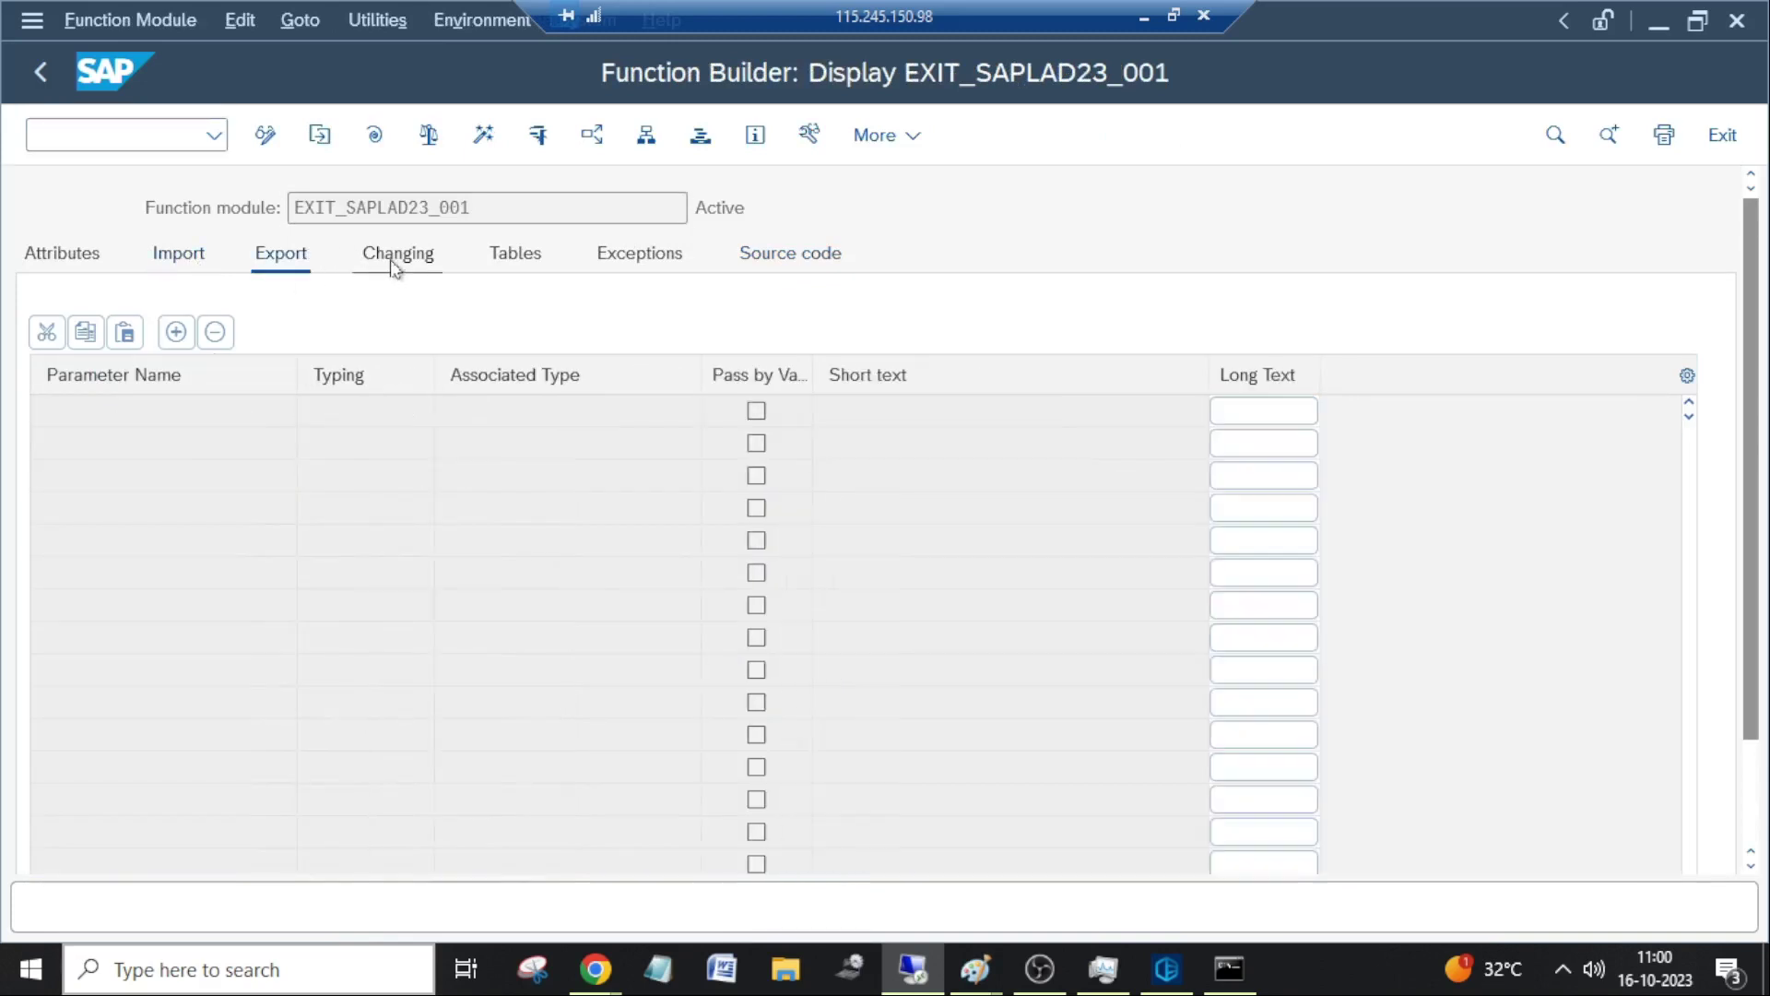
left_click(396, 263)
left_click(512, 258)
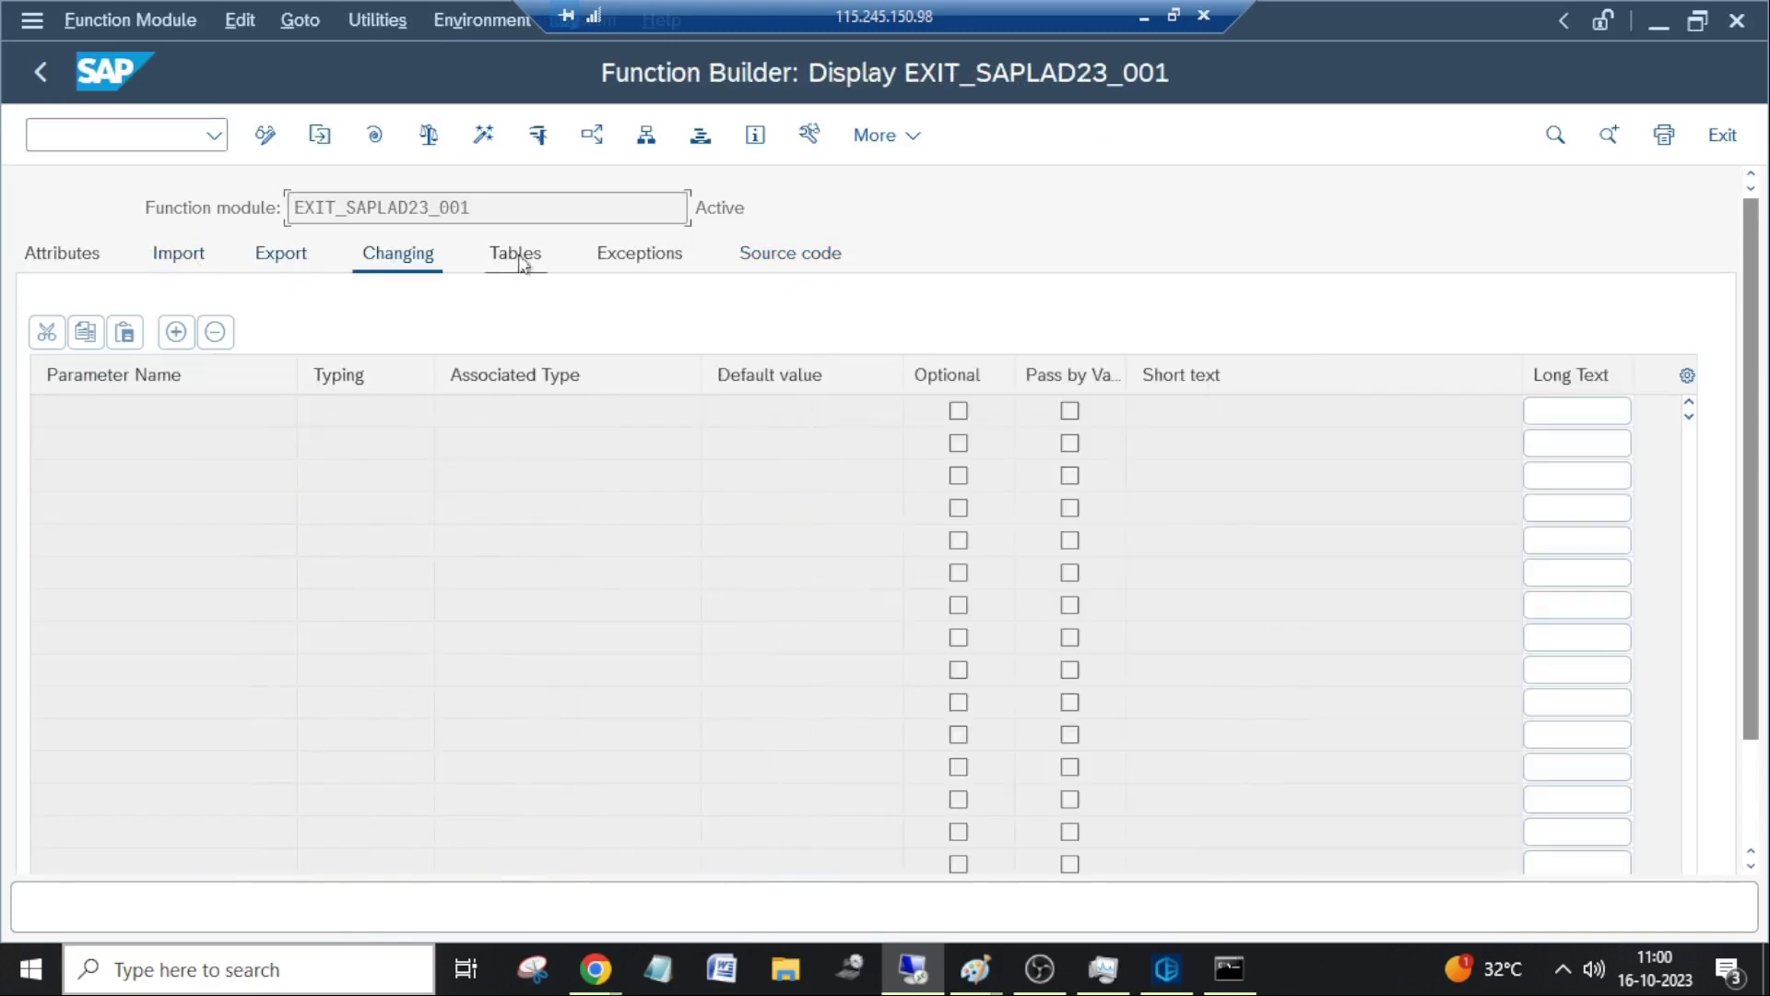
left_click(178, 258)
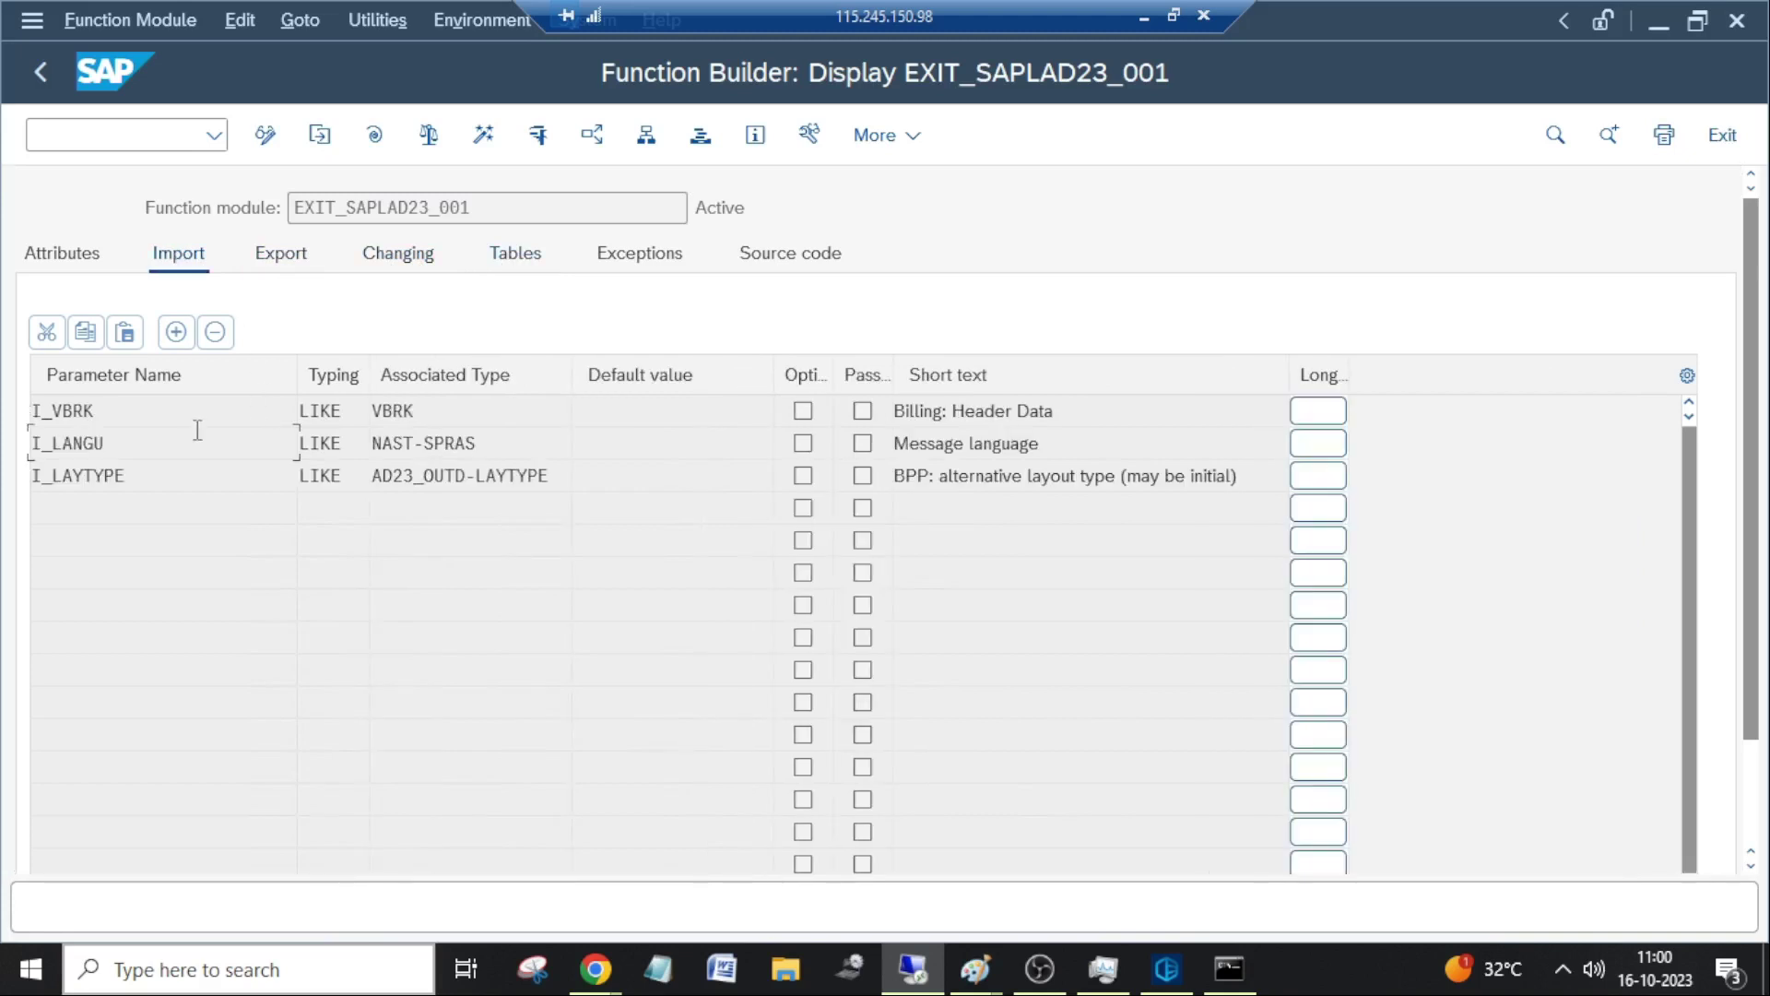
left_click_drag(498, 209, 122, 222)
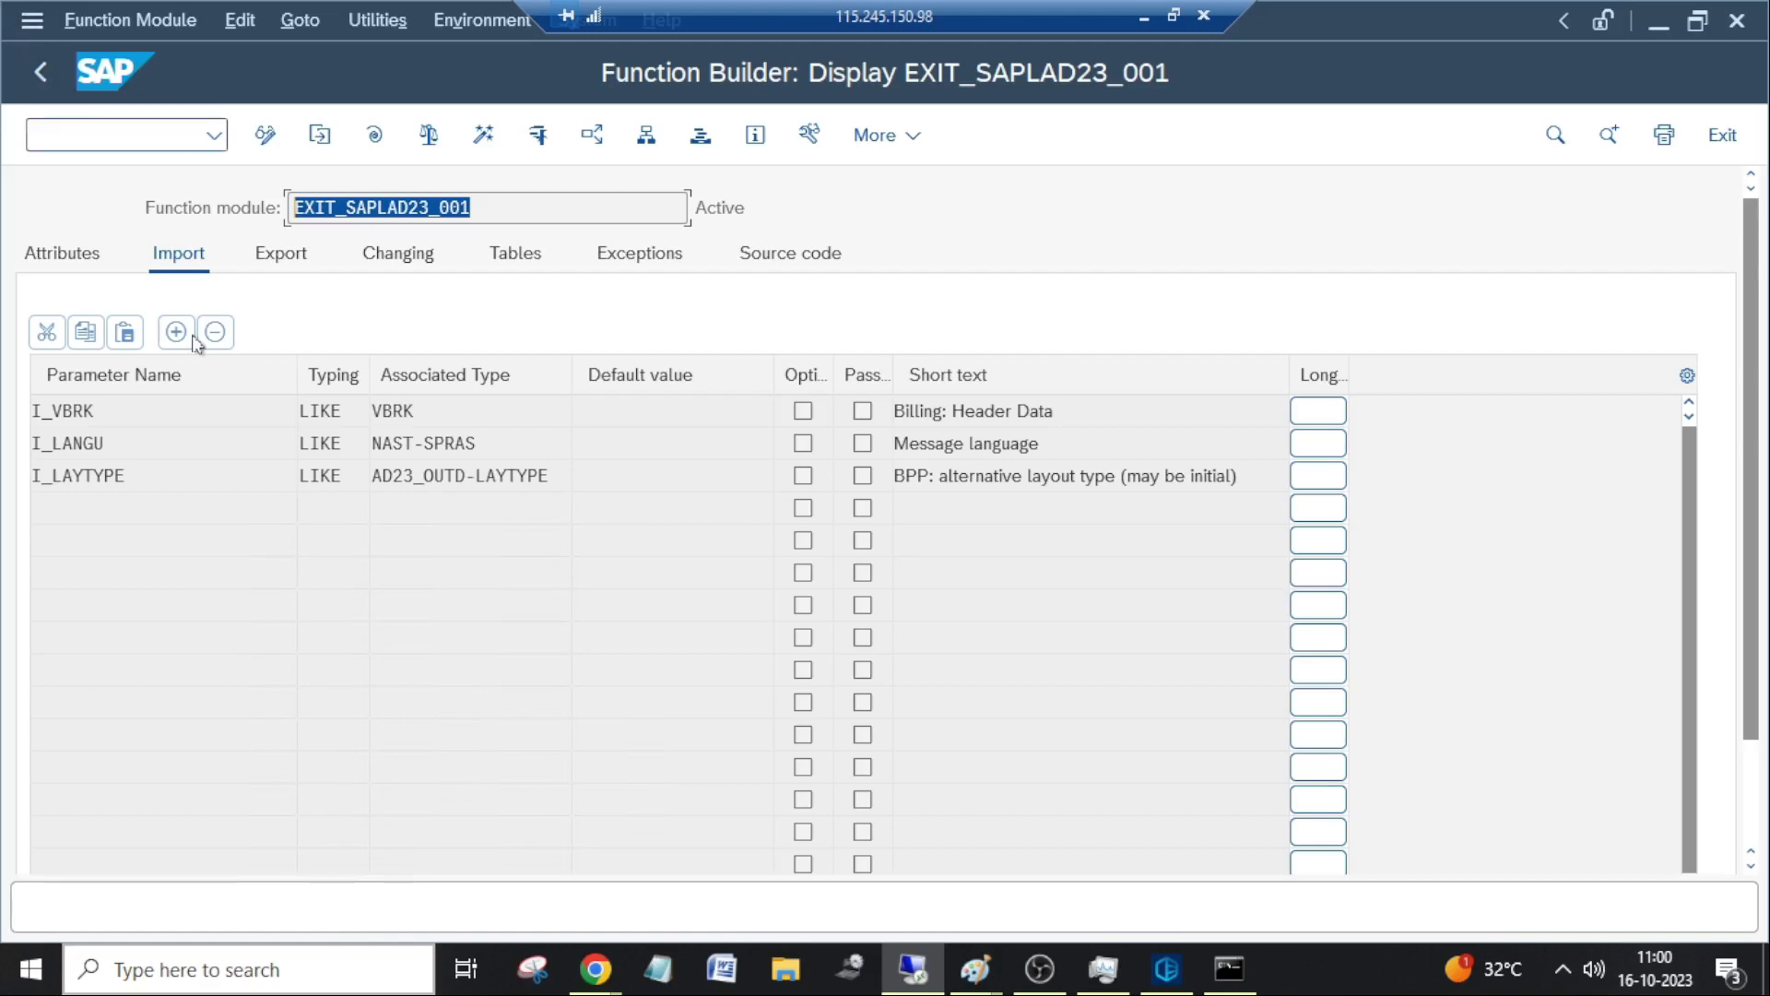
Go back to the components, open function exit EXIT_SAPLAD23_002, and examine its importing parameters in the source code.
left_click(52, 70)
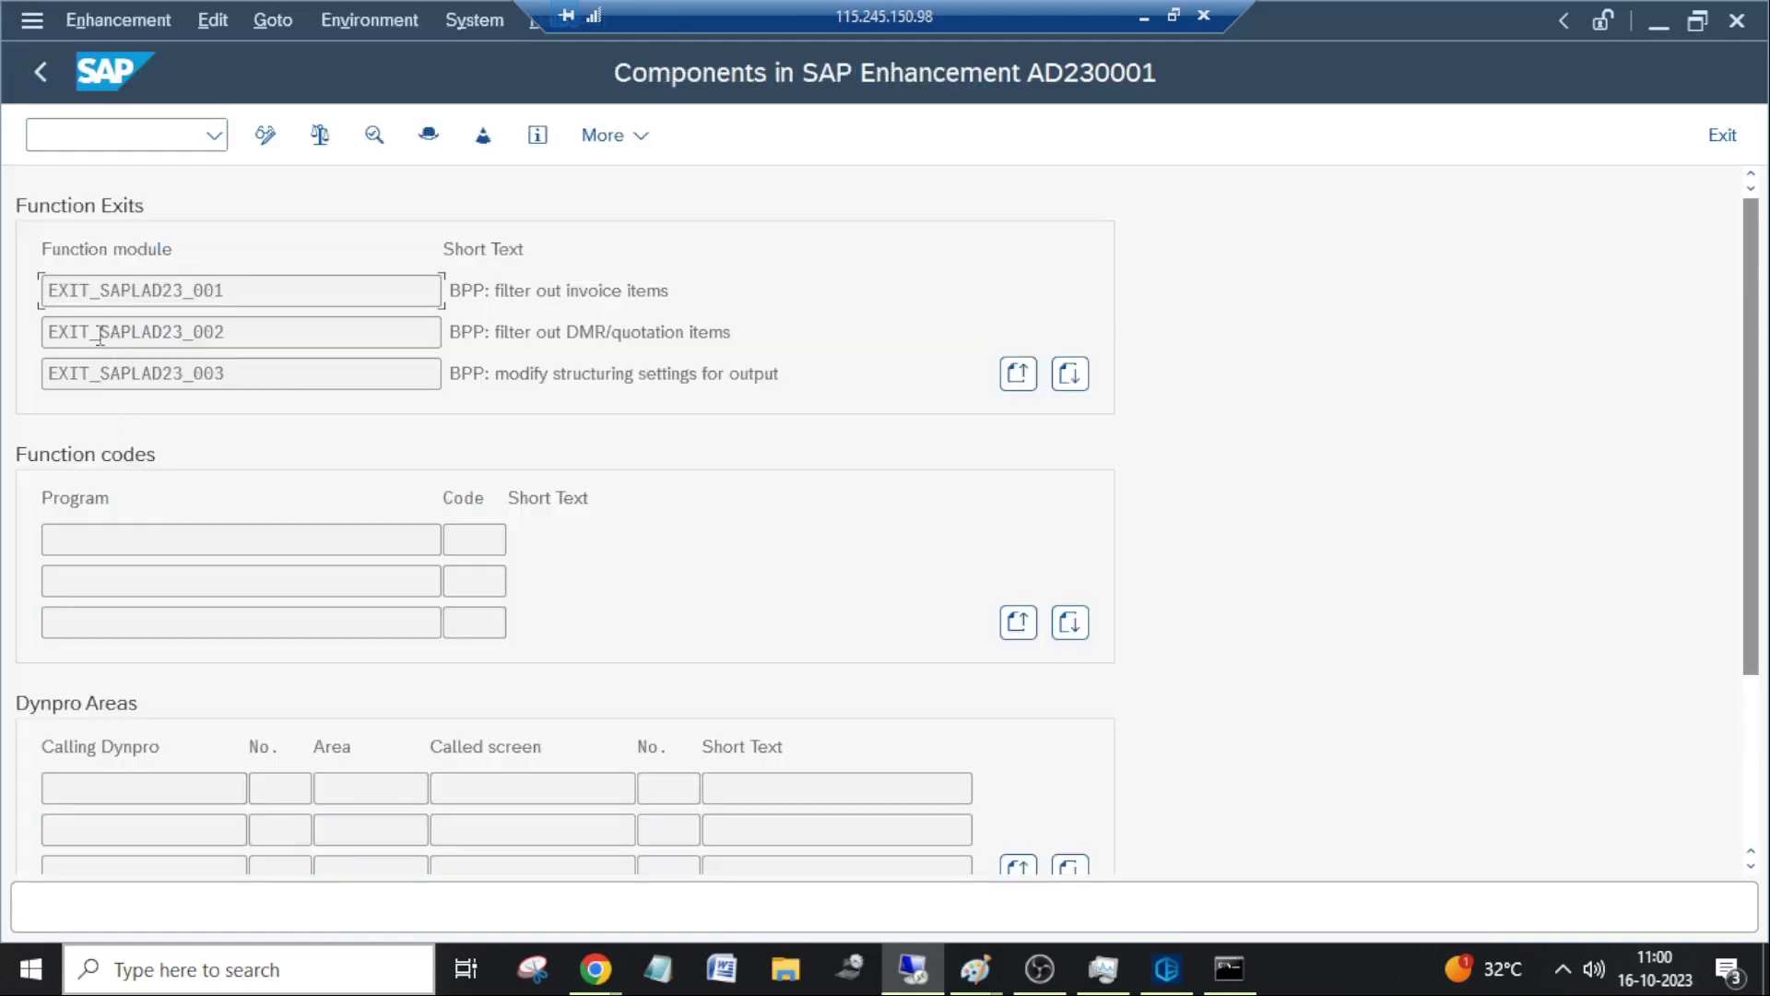
double_click(176, 332)
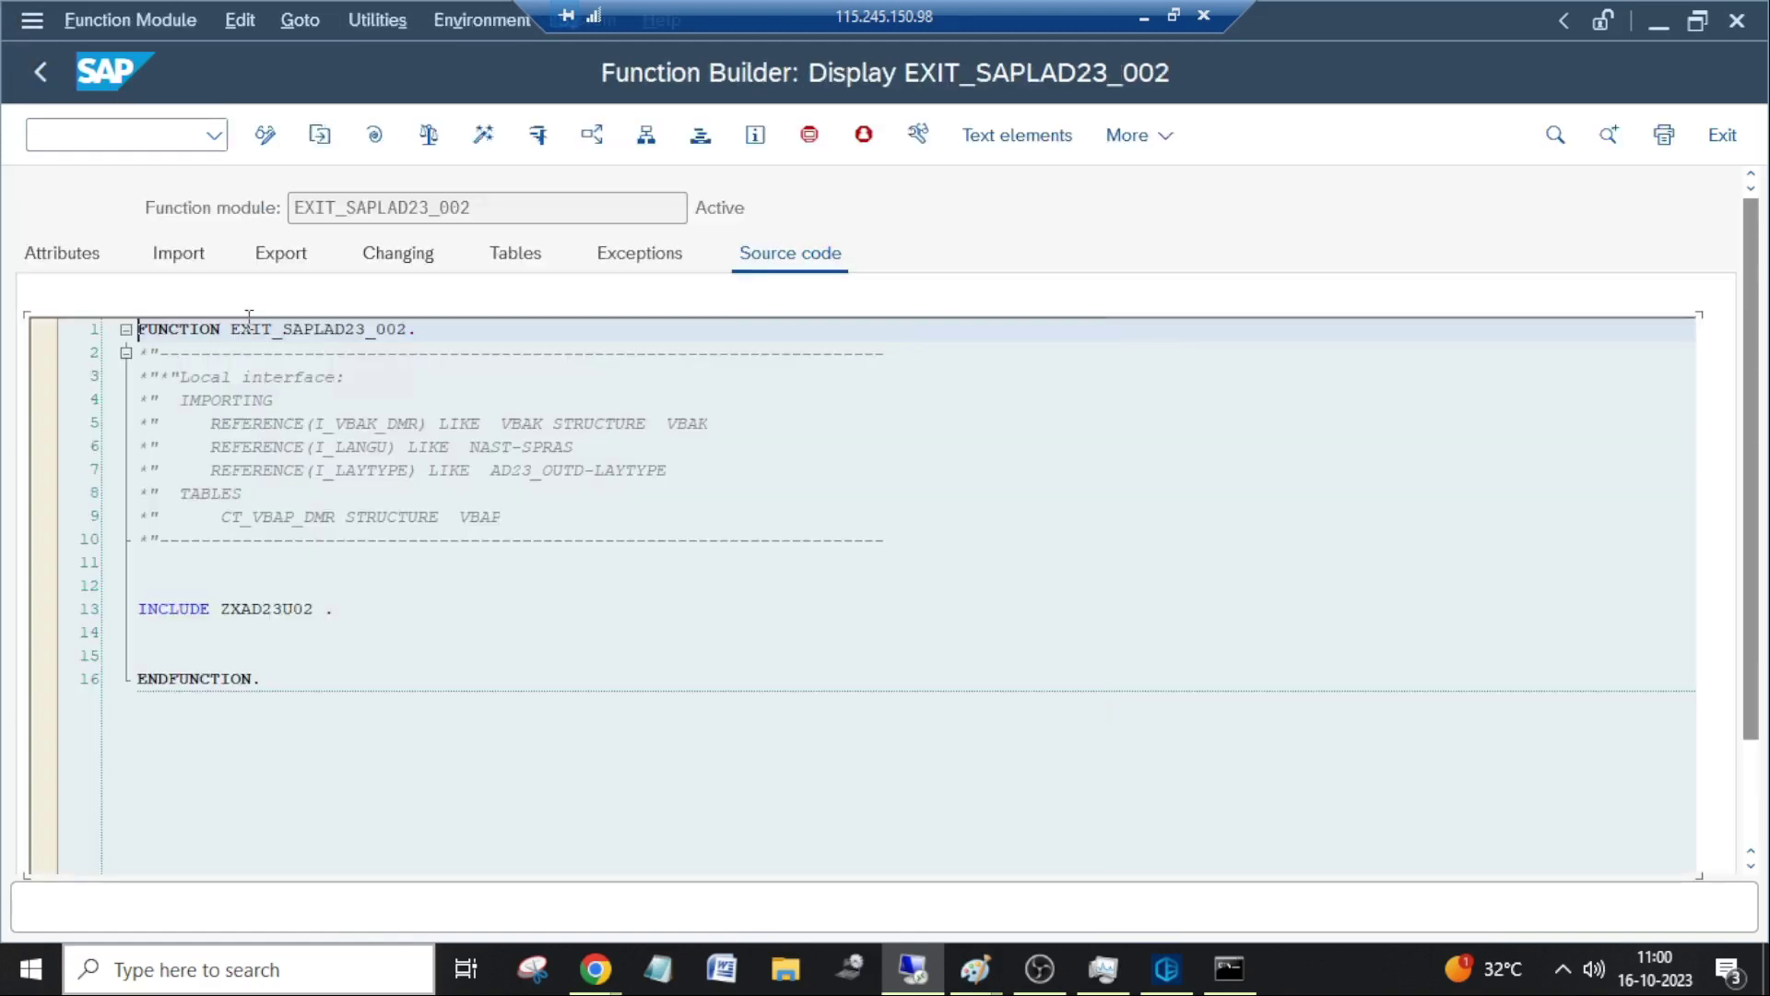
left_click_drag(324, 425, 421, 423)
left_click(377, 447)
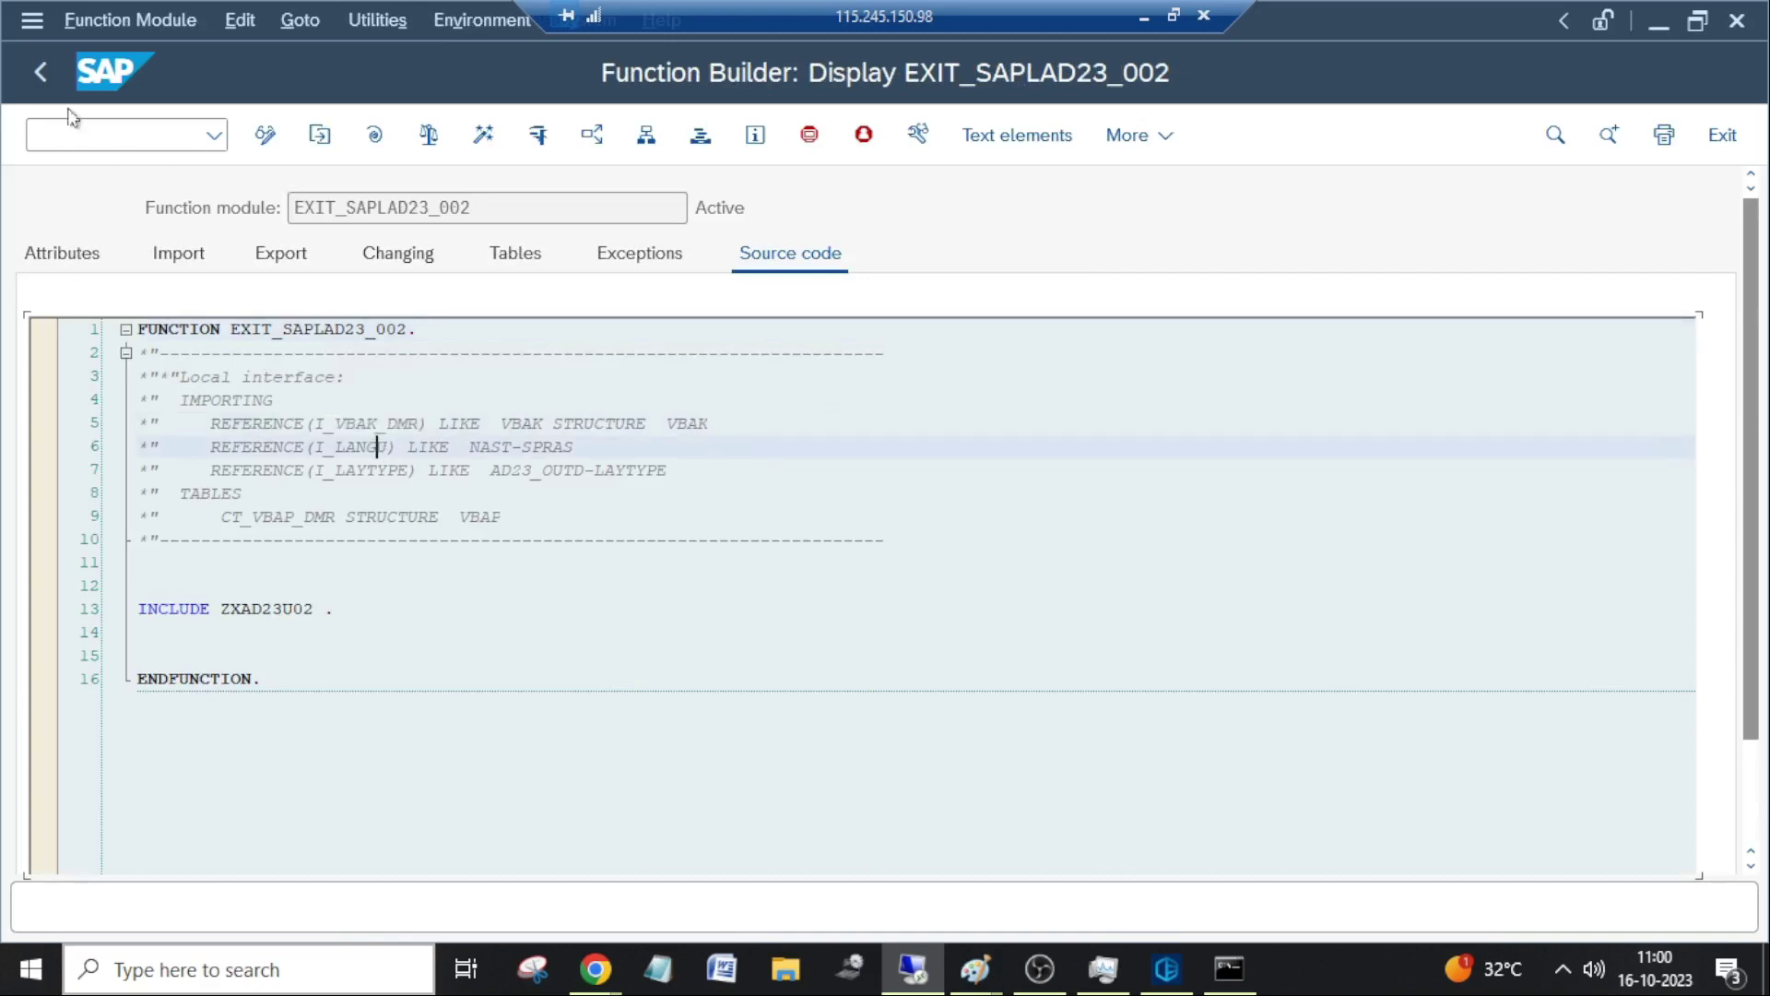
Return to the components, open function exit EXIT_SAPLAD23_003, and examine its INCLUDE ZXAD23U03 line.
left_click(40, 71)
double_click(194, 383)
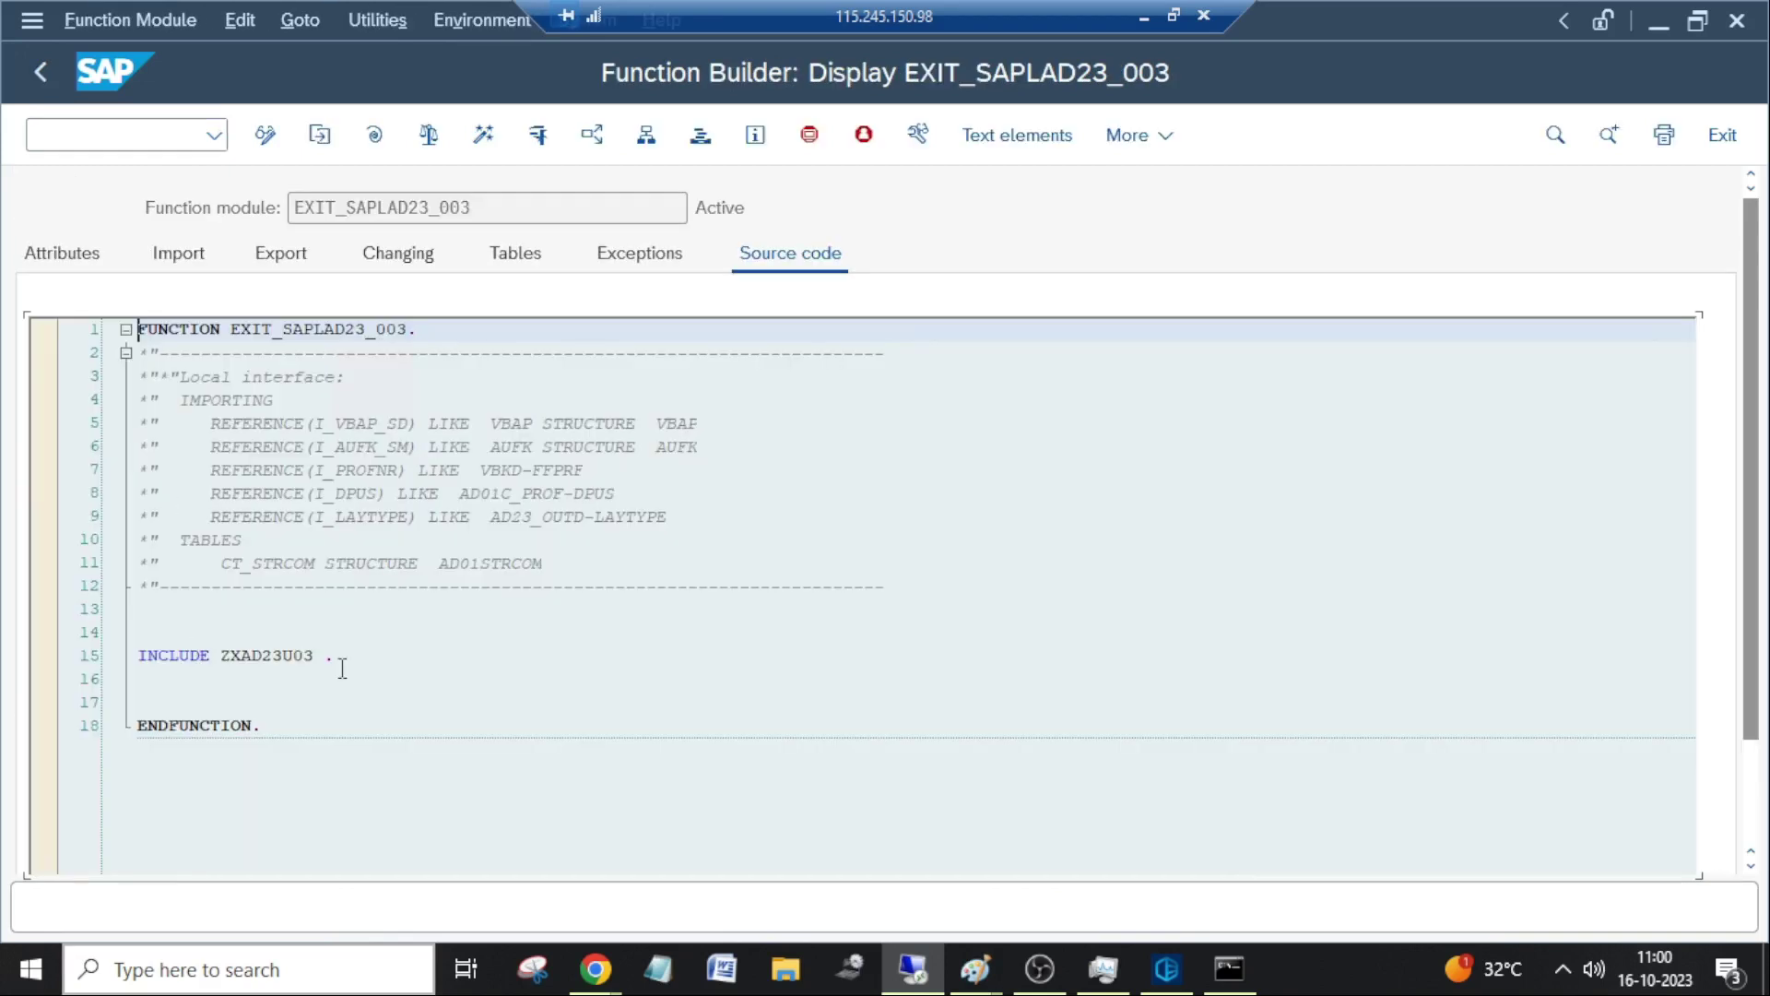
left_click(341, 664)
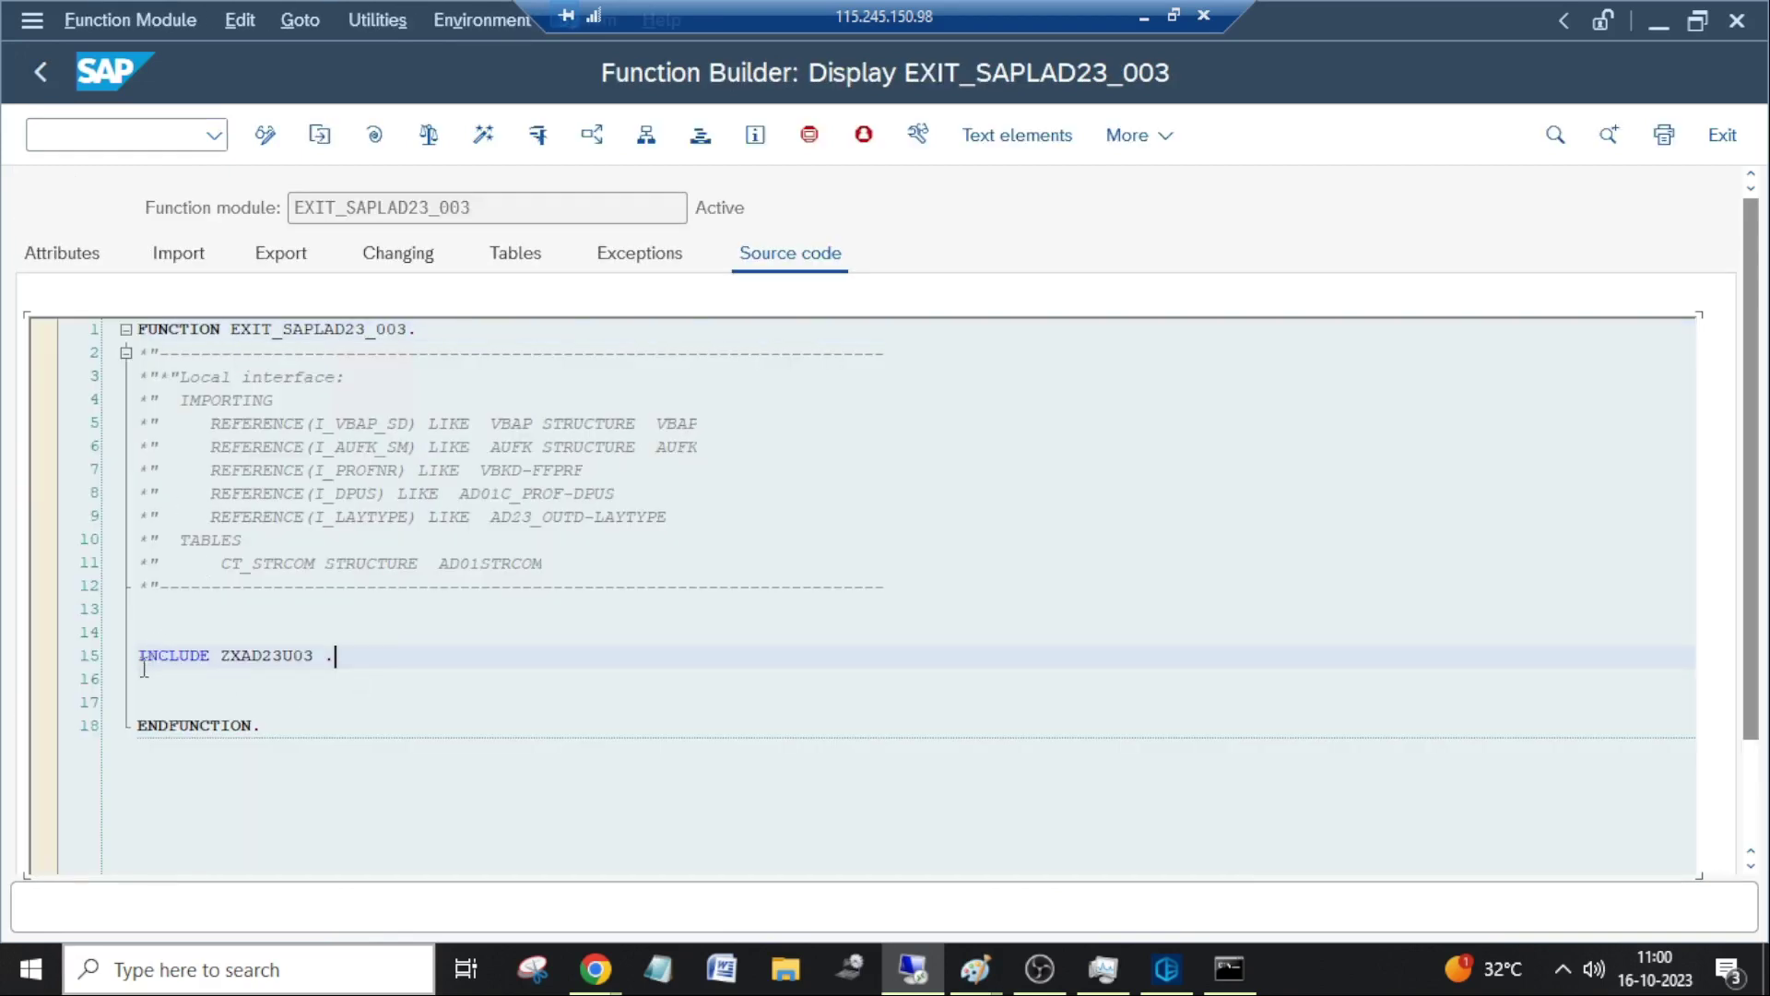
Highlight the INCLUDE ZXAD23U03 statement in the source code of EXIT_SAPLAD23_003.
left_click_drag(158, 656, 357, 656)
left_click(358, 655)
left_click_drag(146, 656, 403, 652)
left_click(300, 656)
left_click_drag(139, 655, 337, 655)
left_click(283, 656)
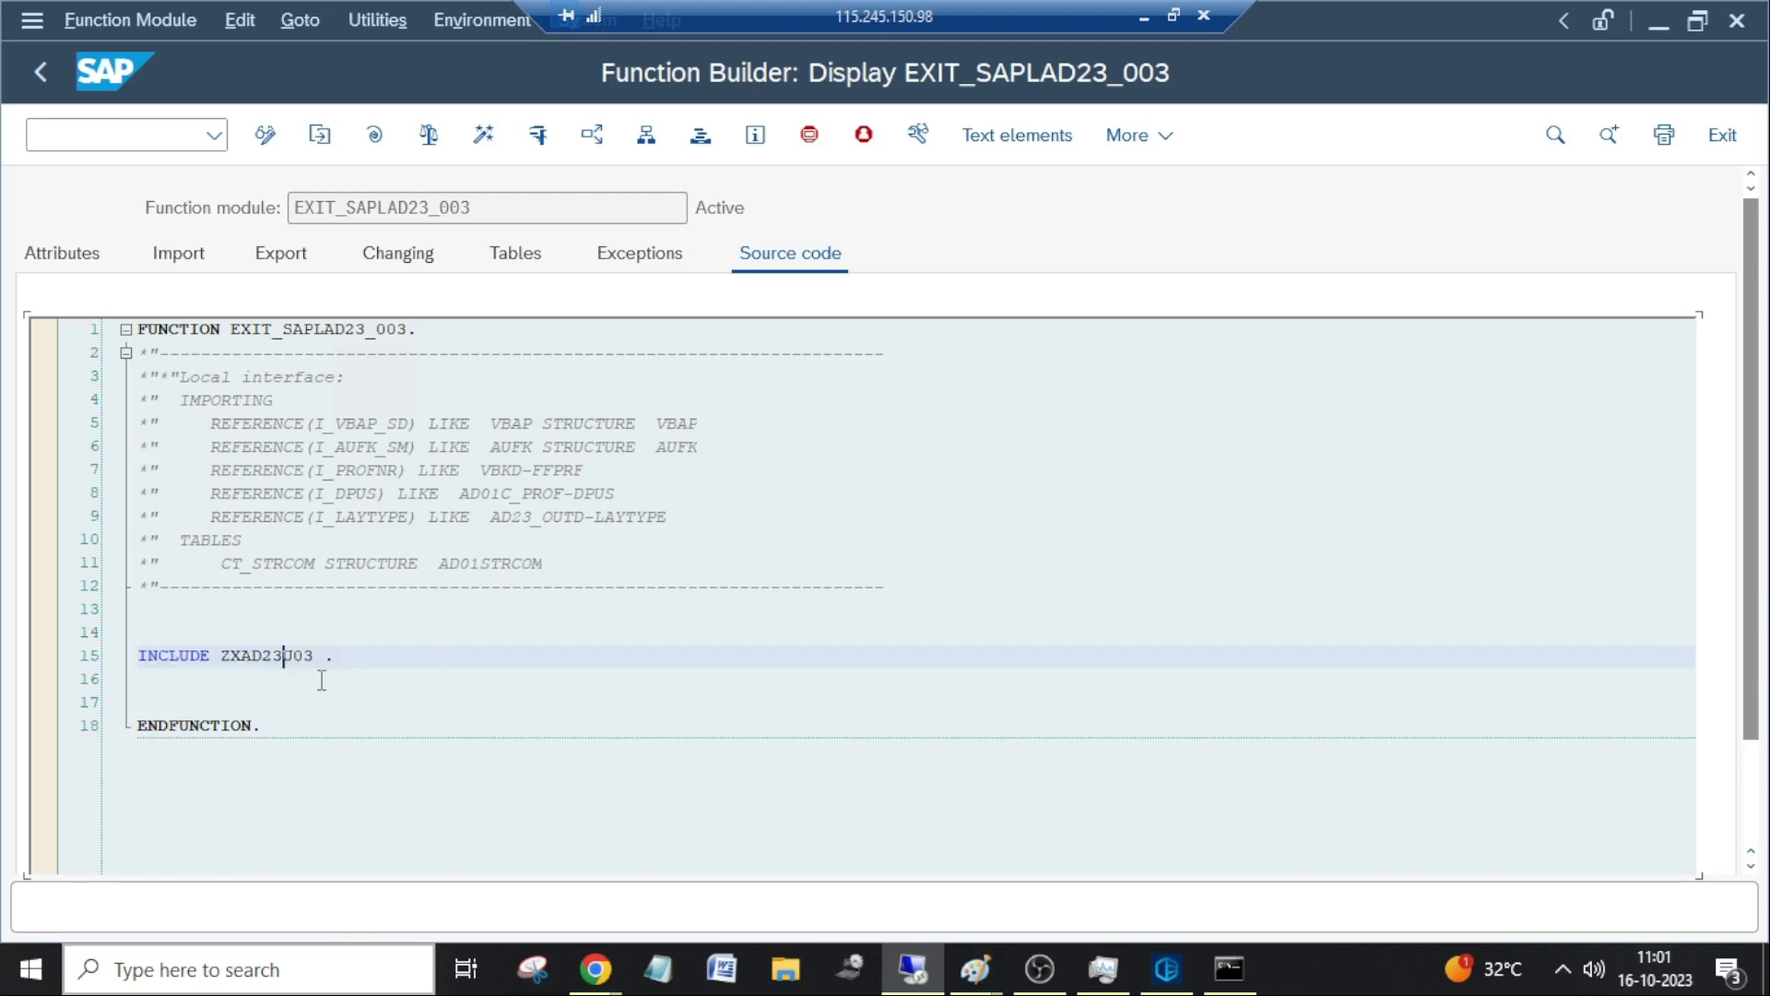
Create the include ZXAD23U03 from the function exit's source code and save it as a local object.
double_click(241, 656)
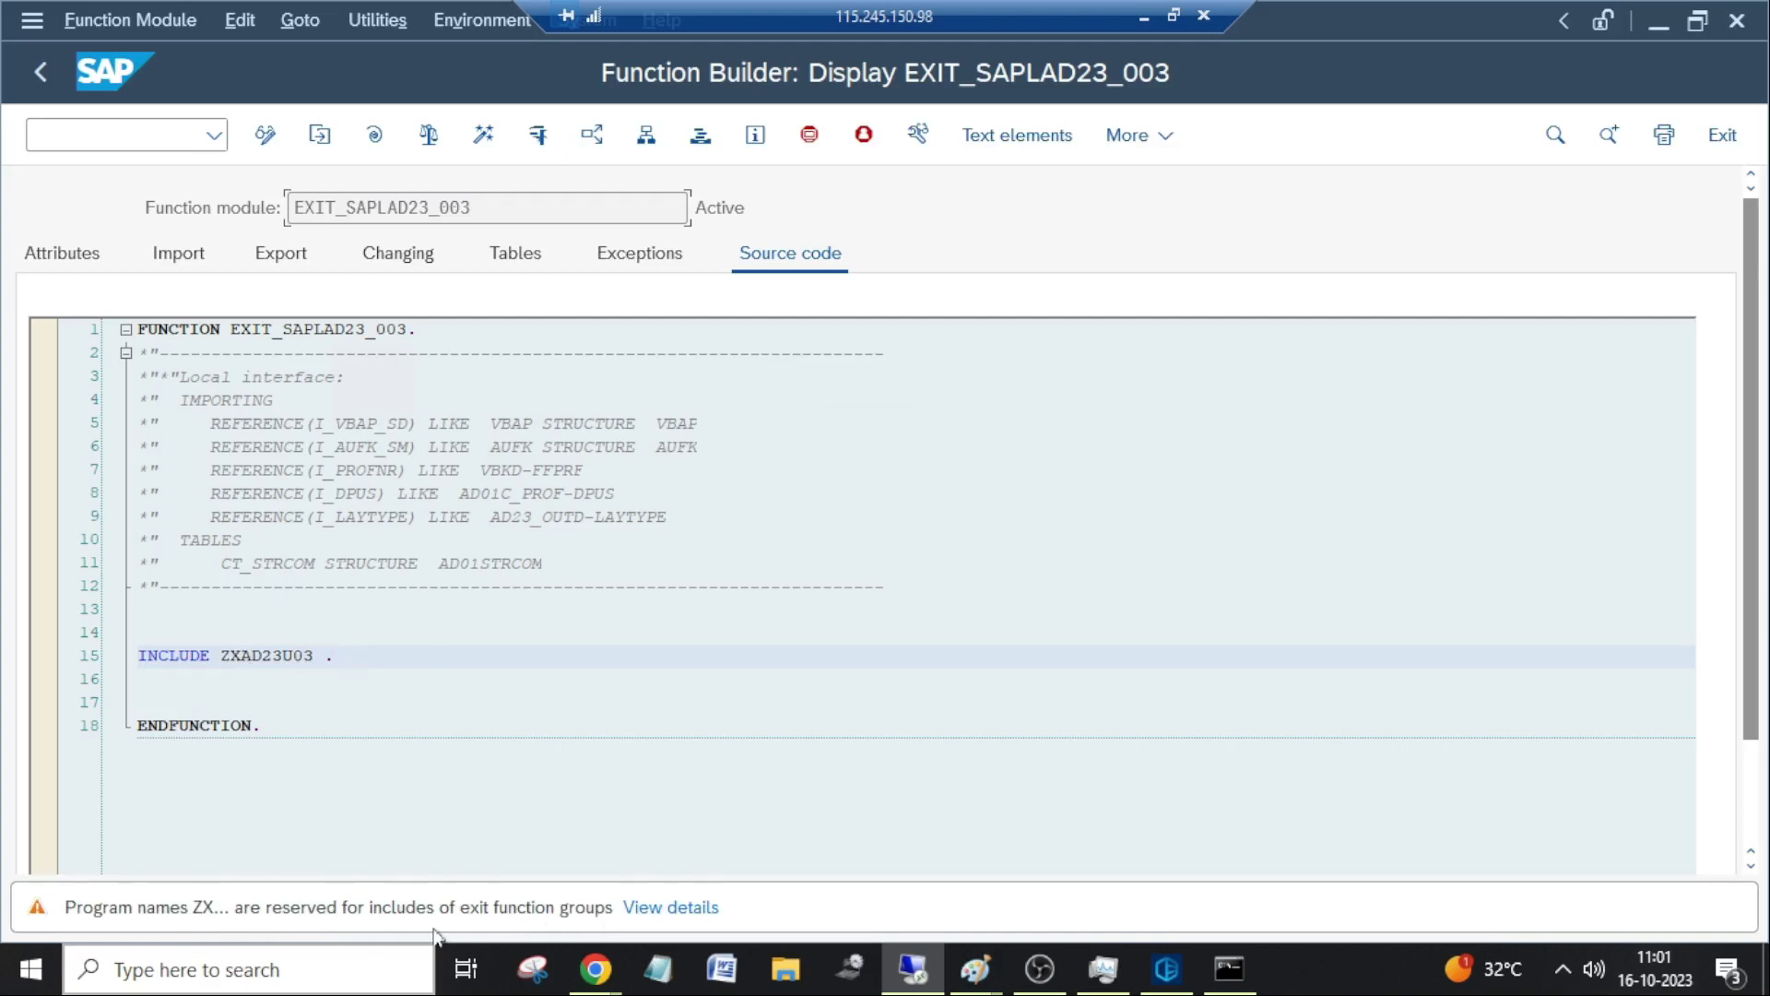
left_click(36, 909)
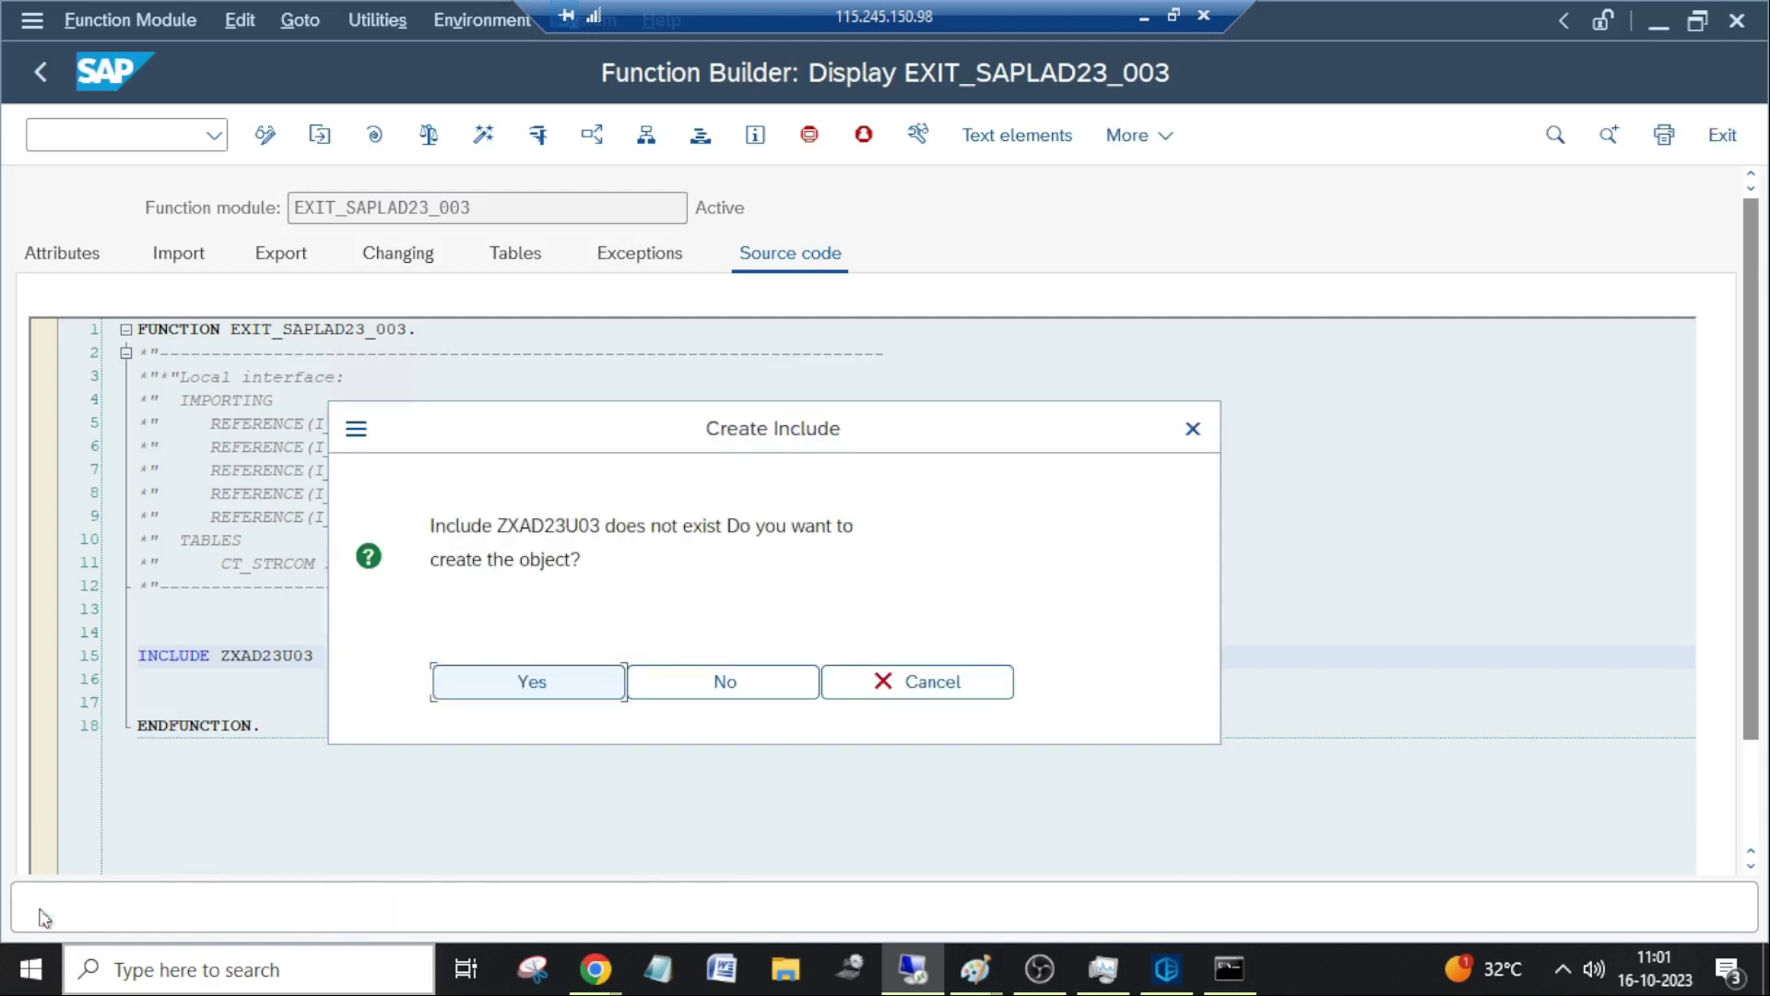
left_click(505, 679)
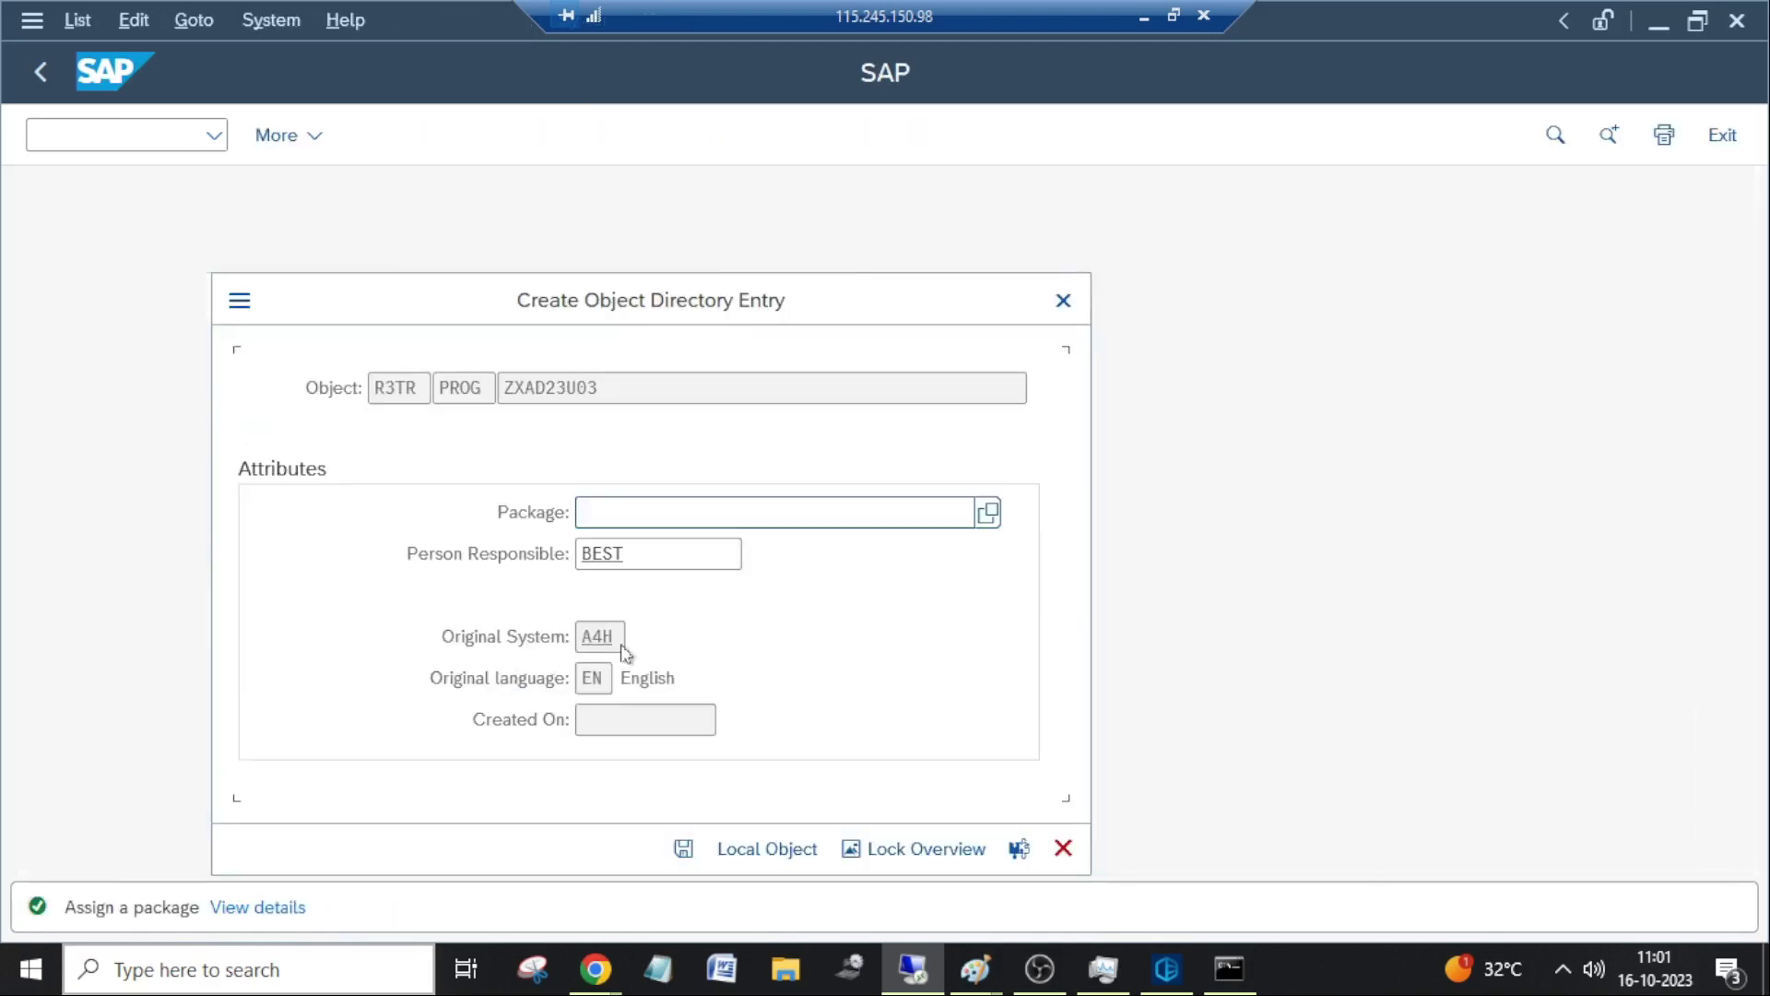
left_click(660, 522)
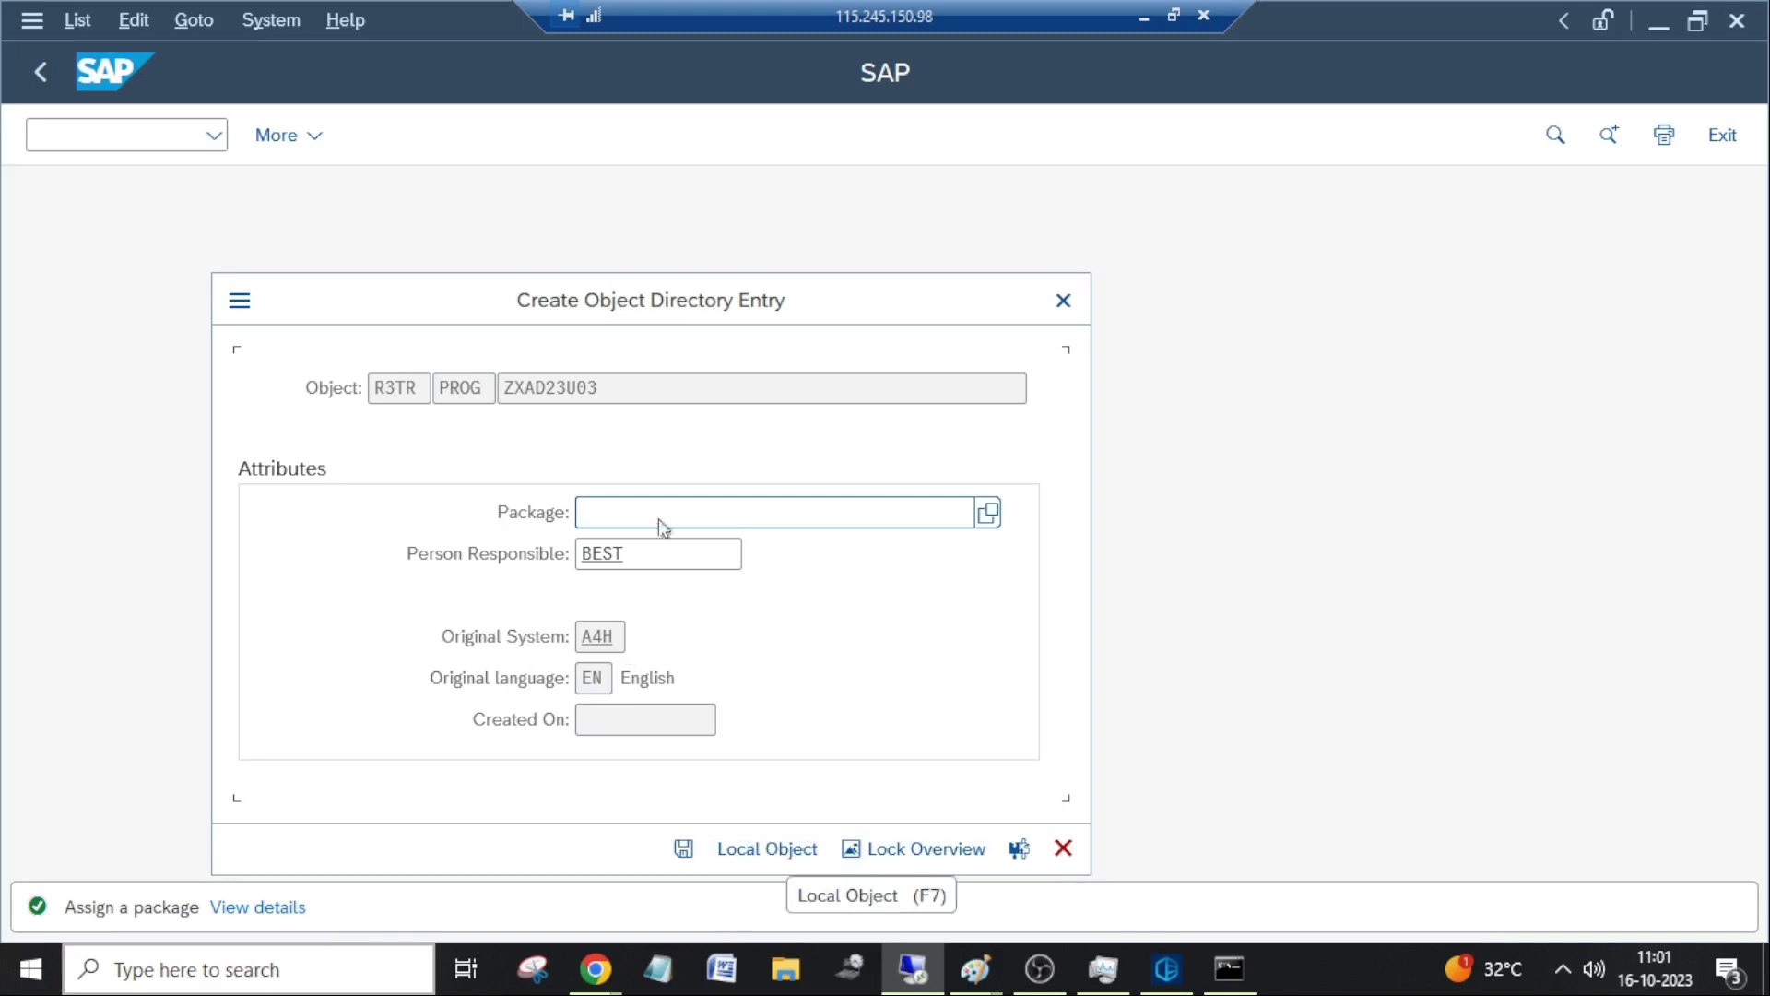
left_click(756, 846)
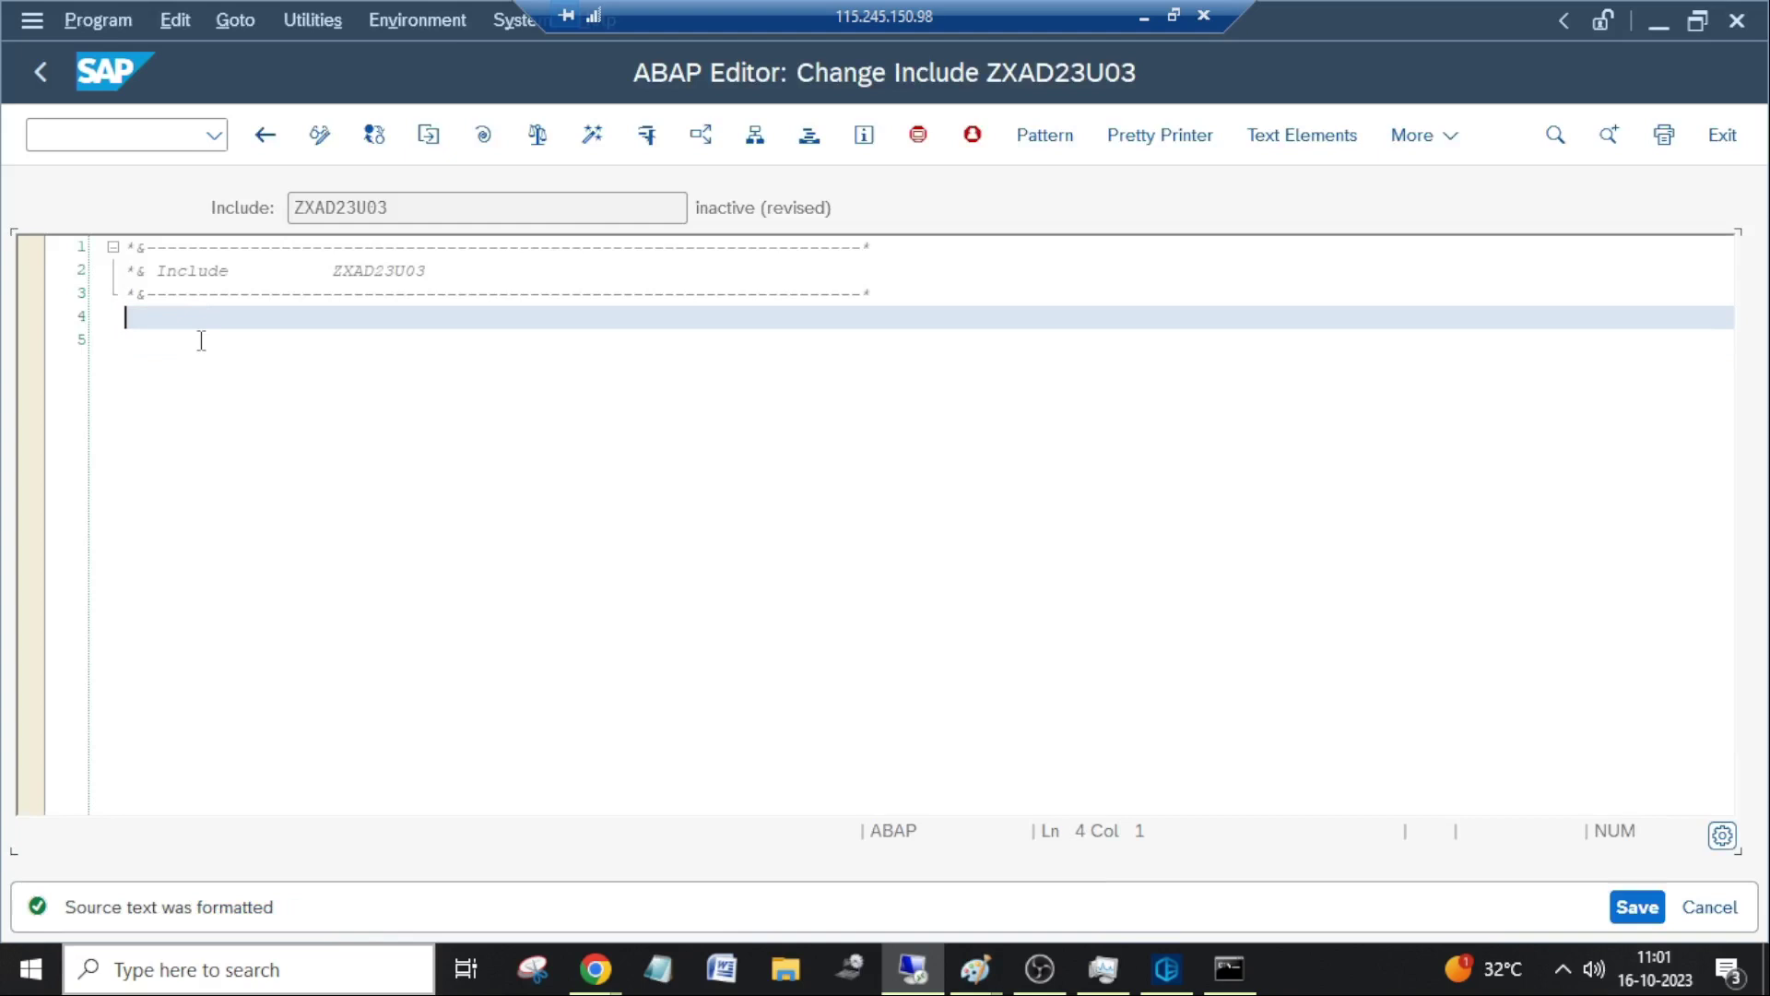
type("selec")
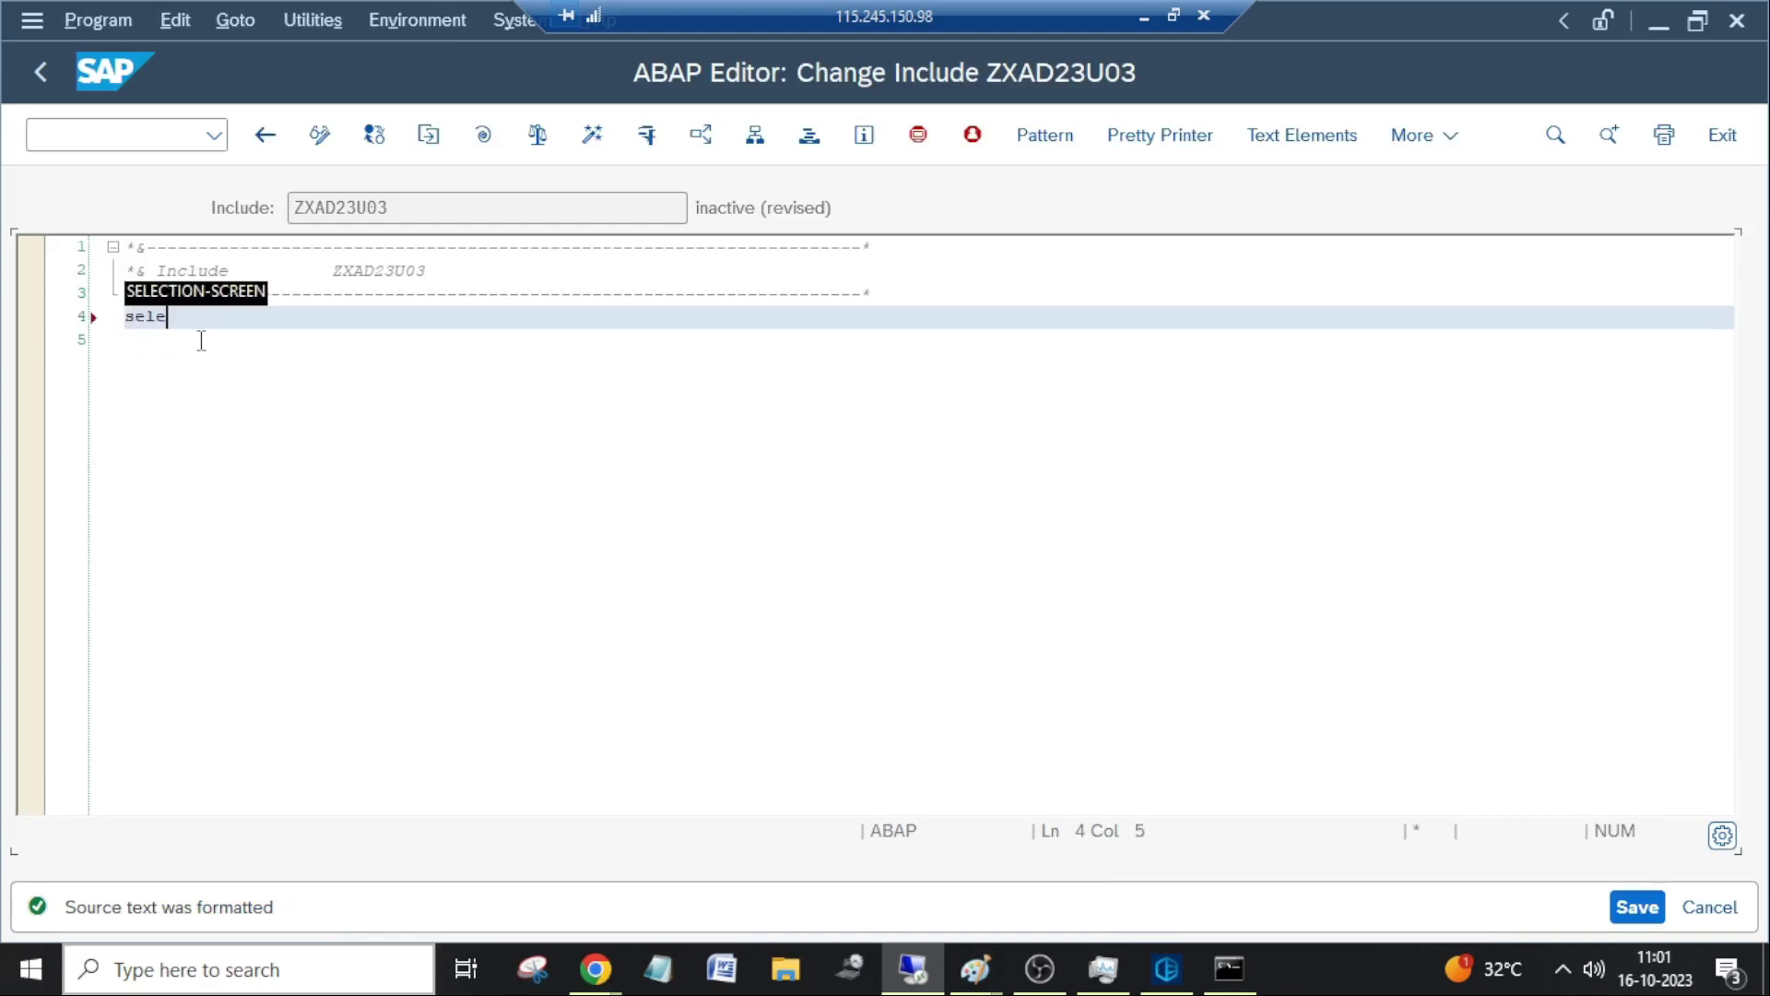
key("BackSpace")
key("BackSpace")
key("BackSpace")
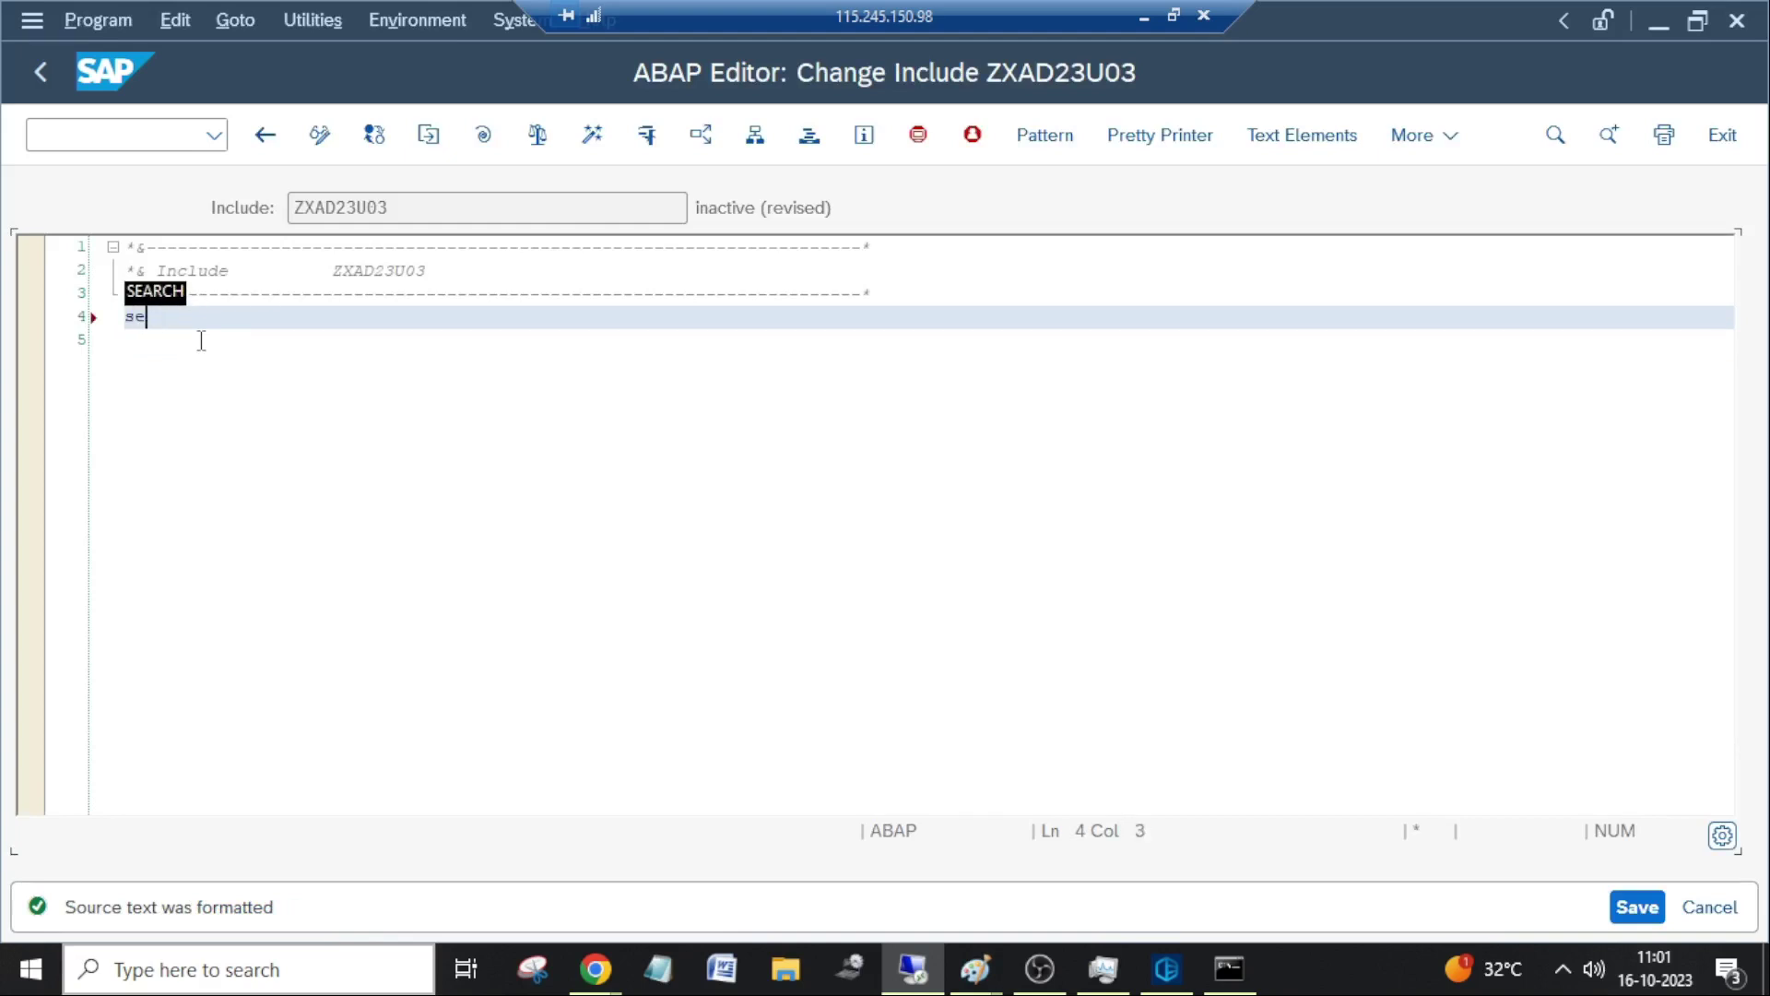
key("BackSpace")
key("BackSpace")
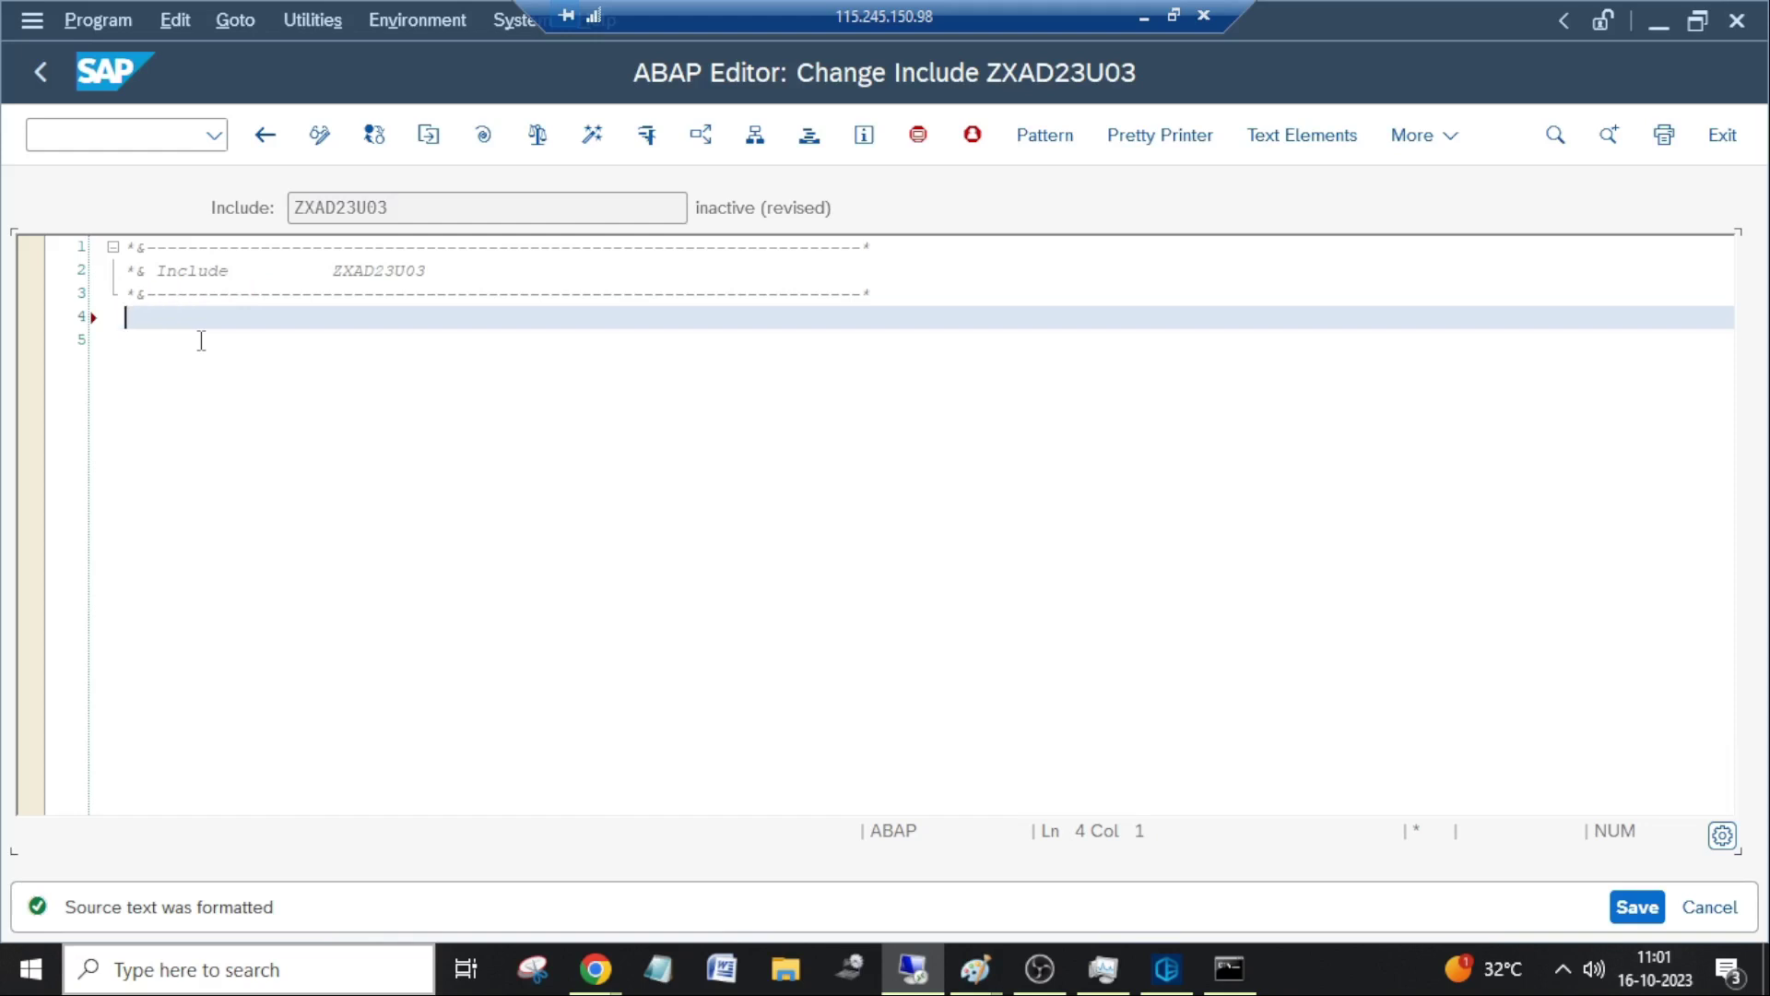
Activate include ZXAD23U03 and return to the initial SAP Enhancements screen.
key("BackSpace")
left_click(592, 137)
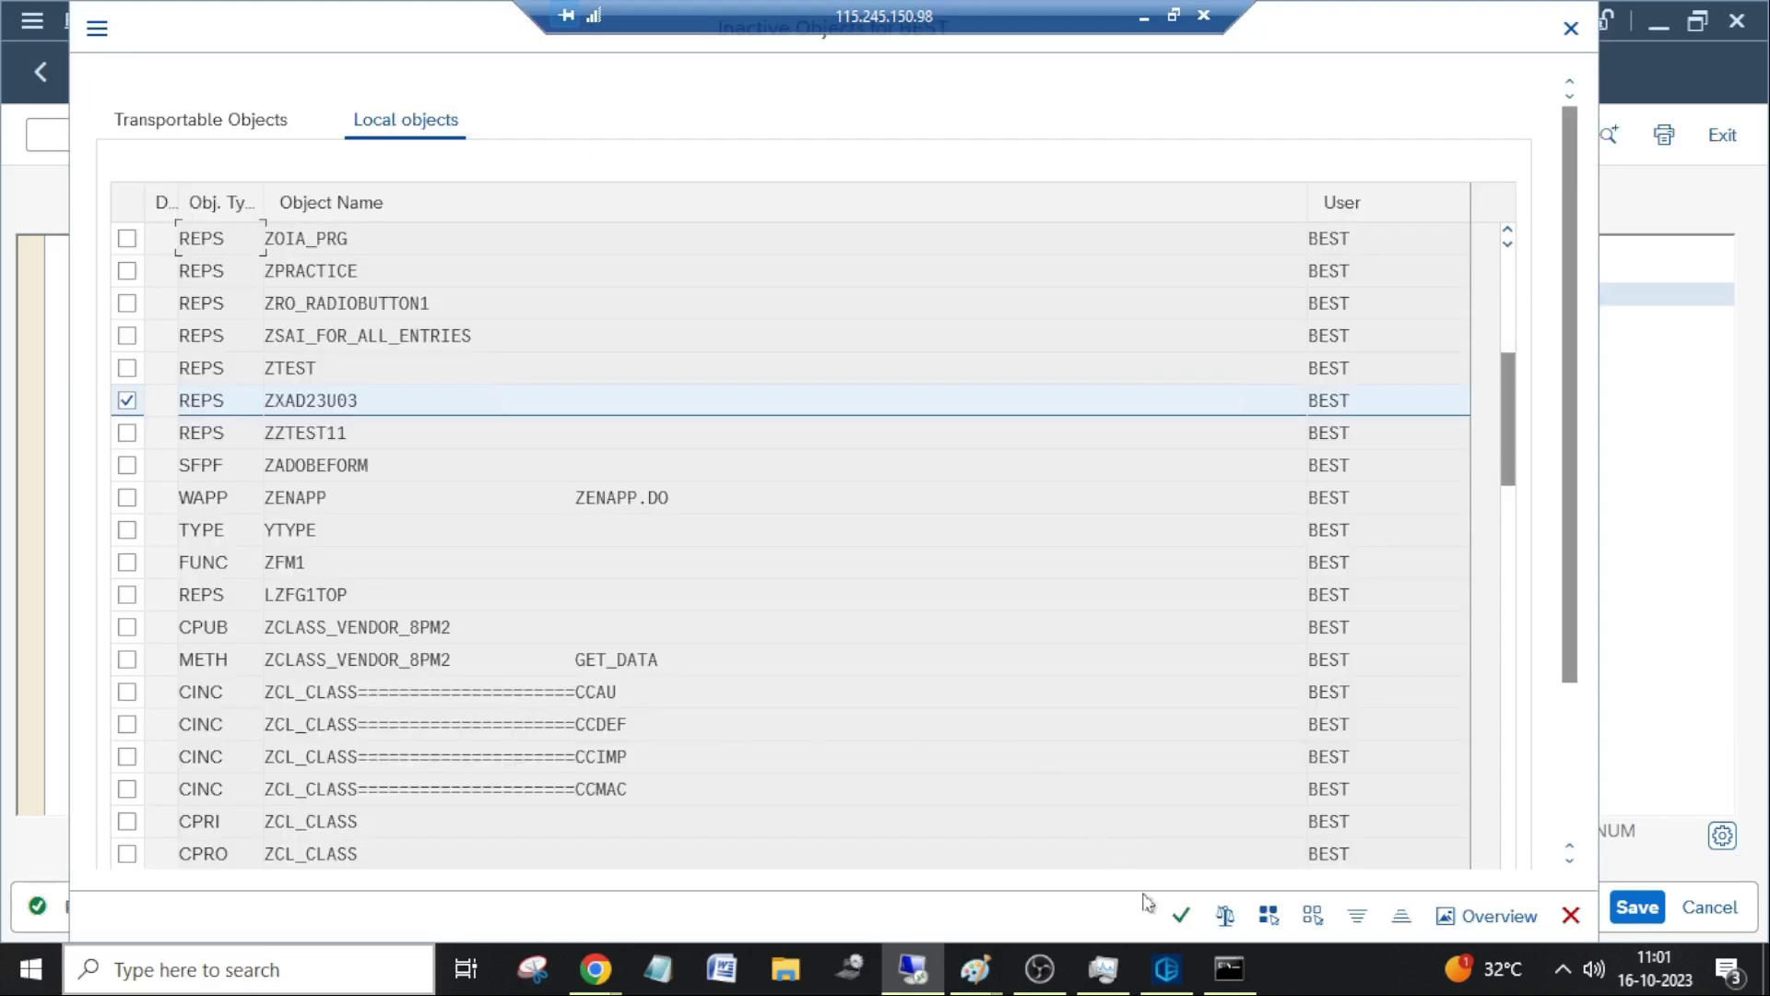
left_click(1181, 915)
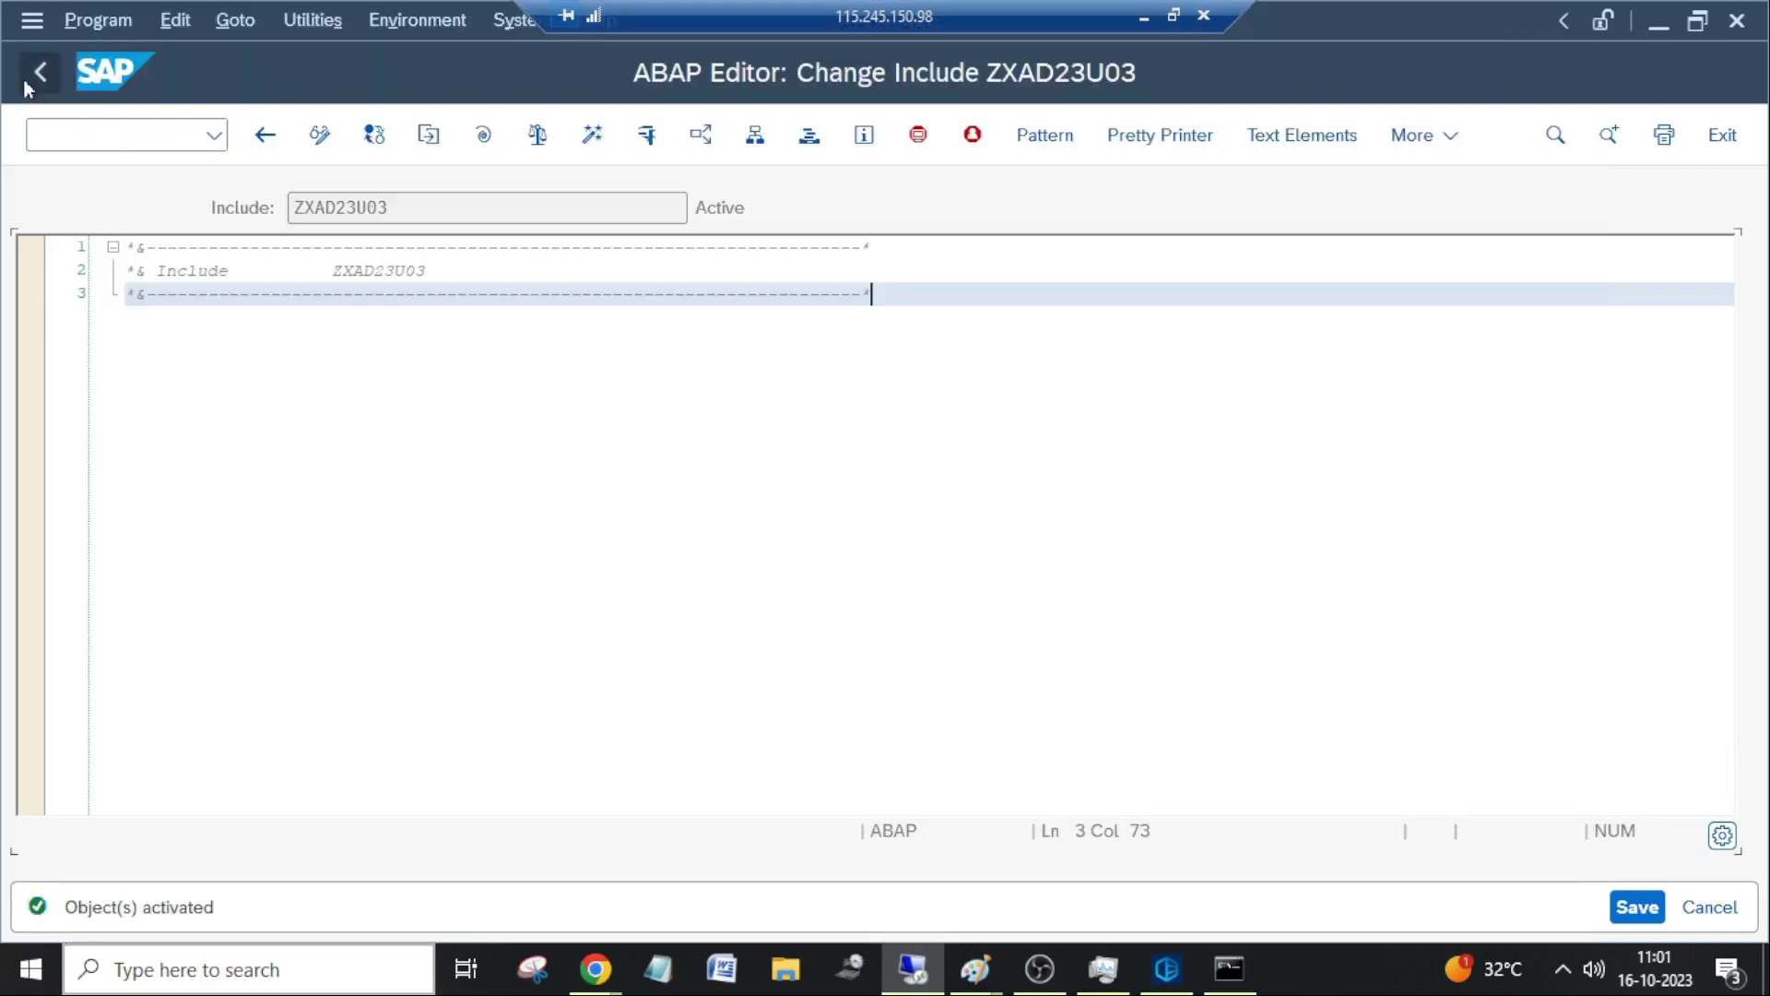
left_click(29, 83)
left_click(28, 89)
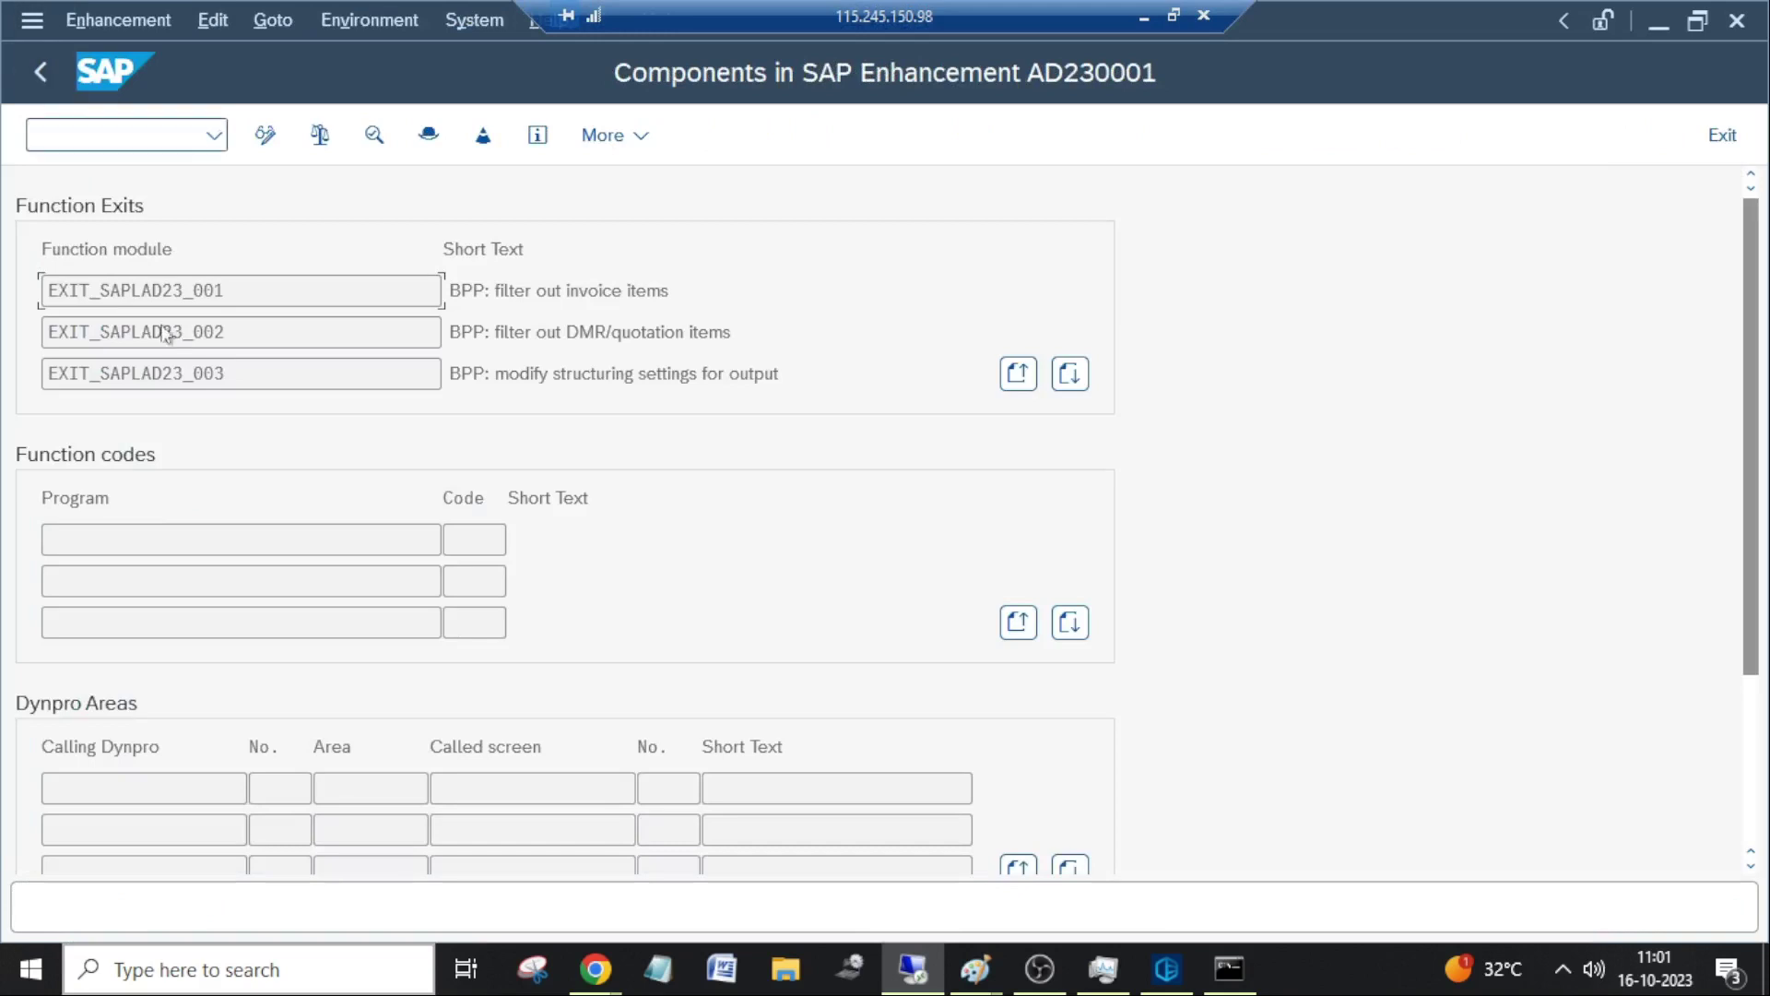
left_click(46, 78)
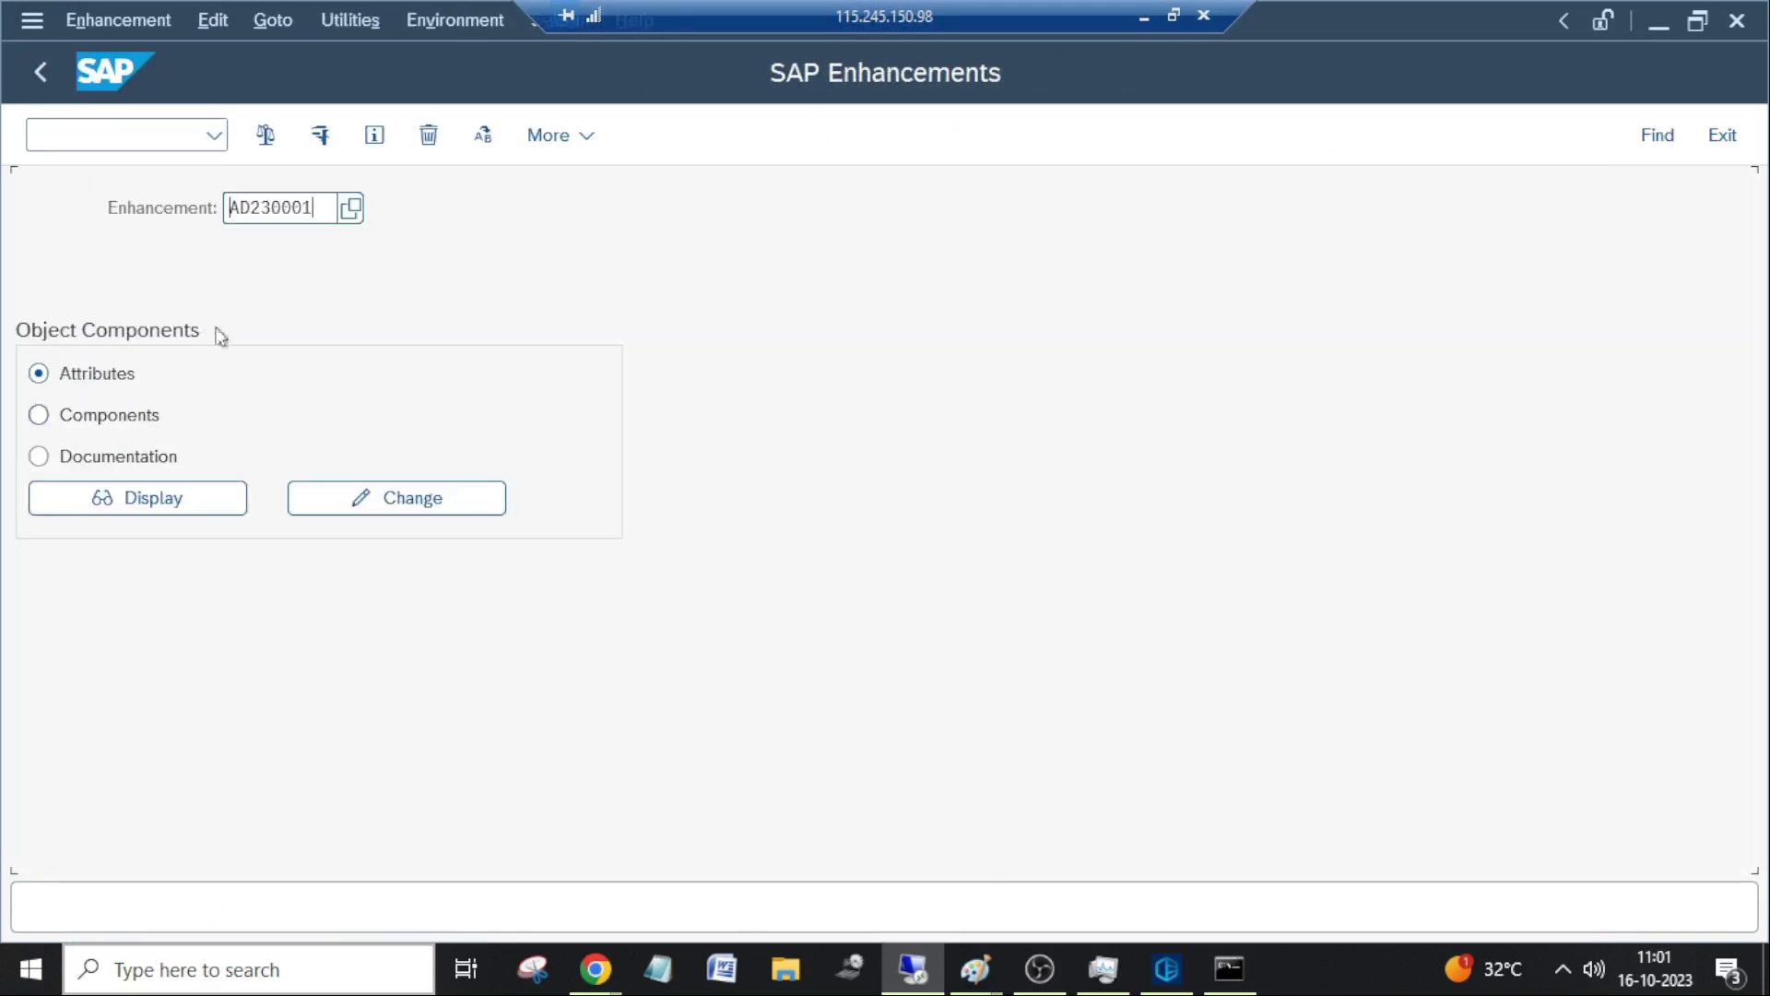
Open transaction CMOD in a new session.
left_click(121, 138)
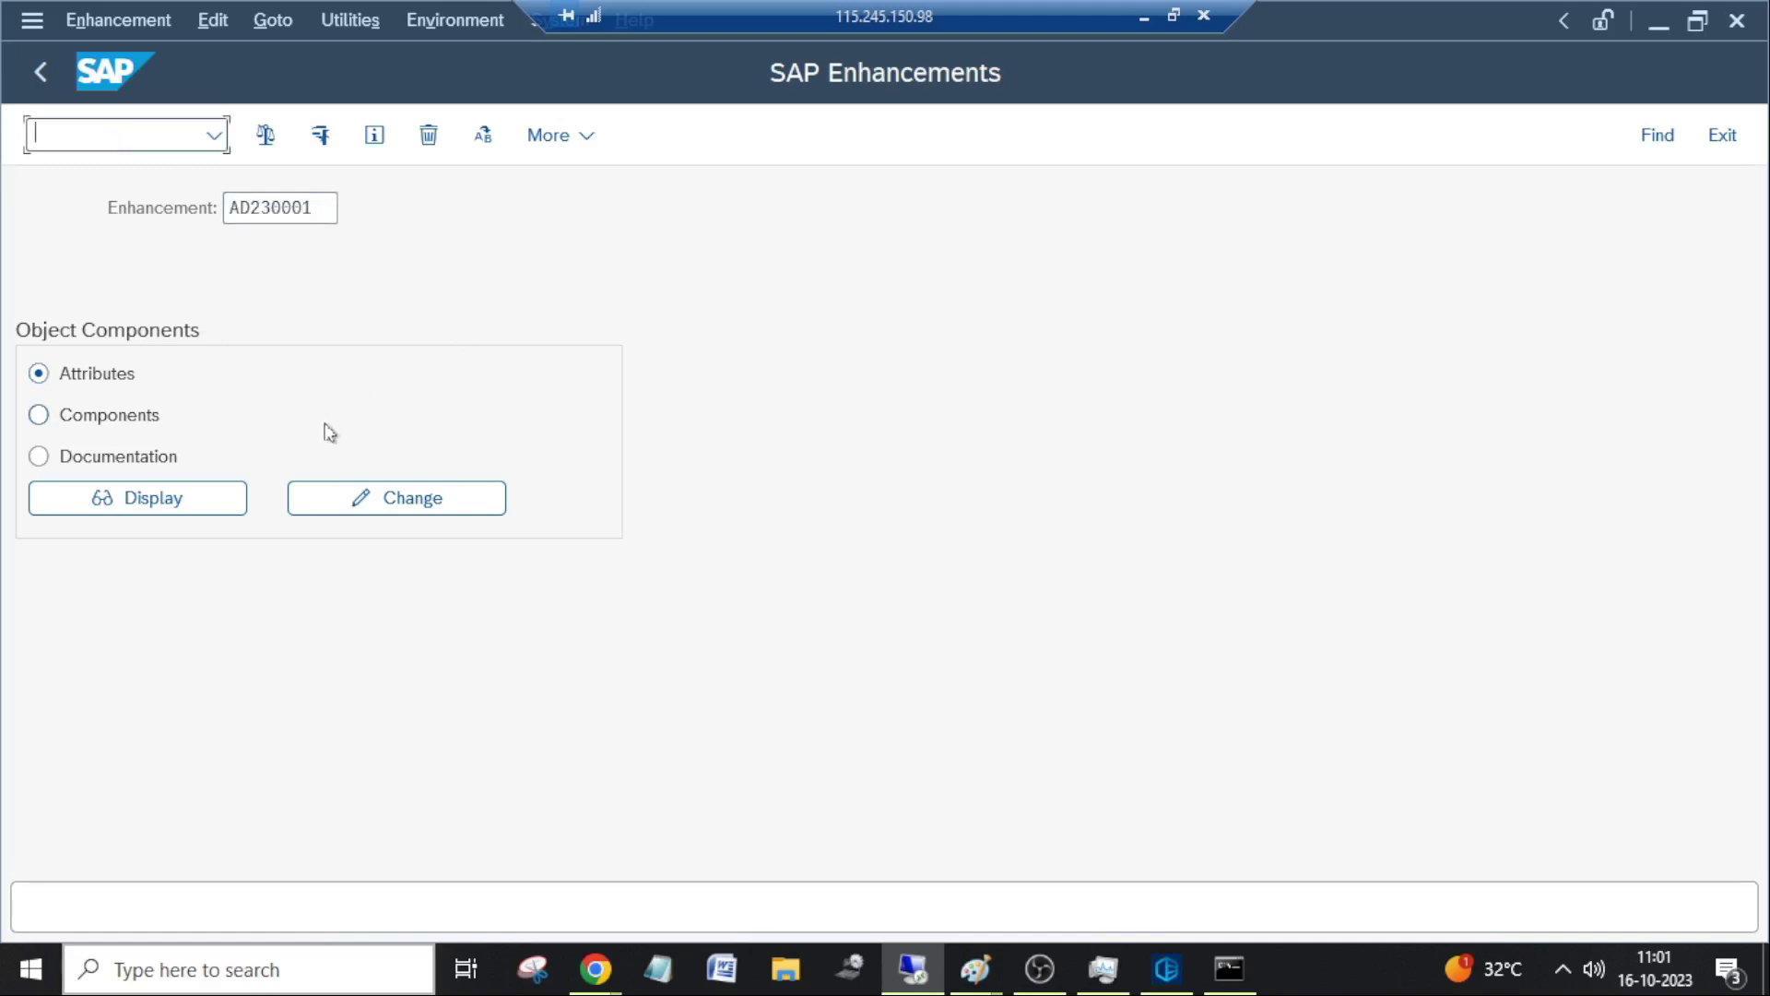
left_click(308, 220)
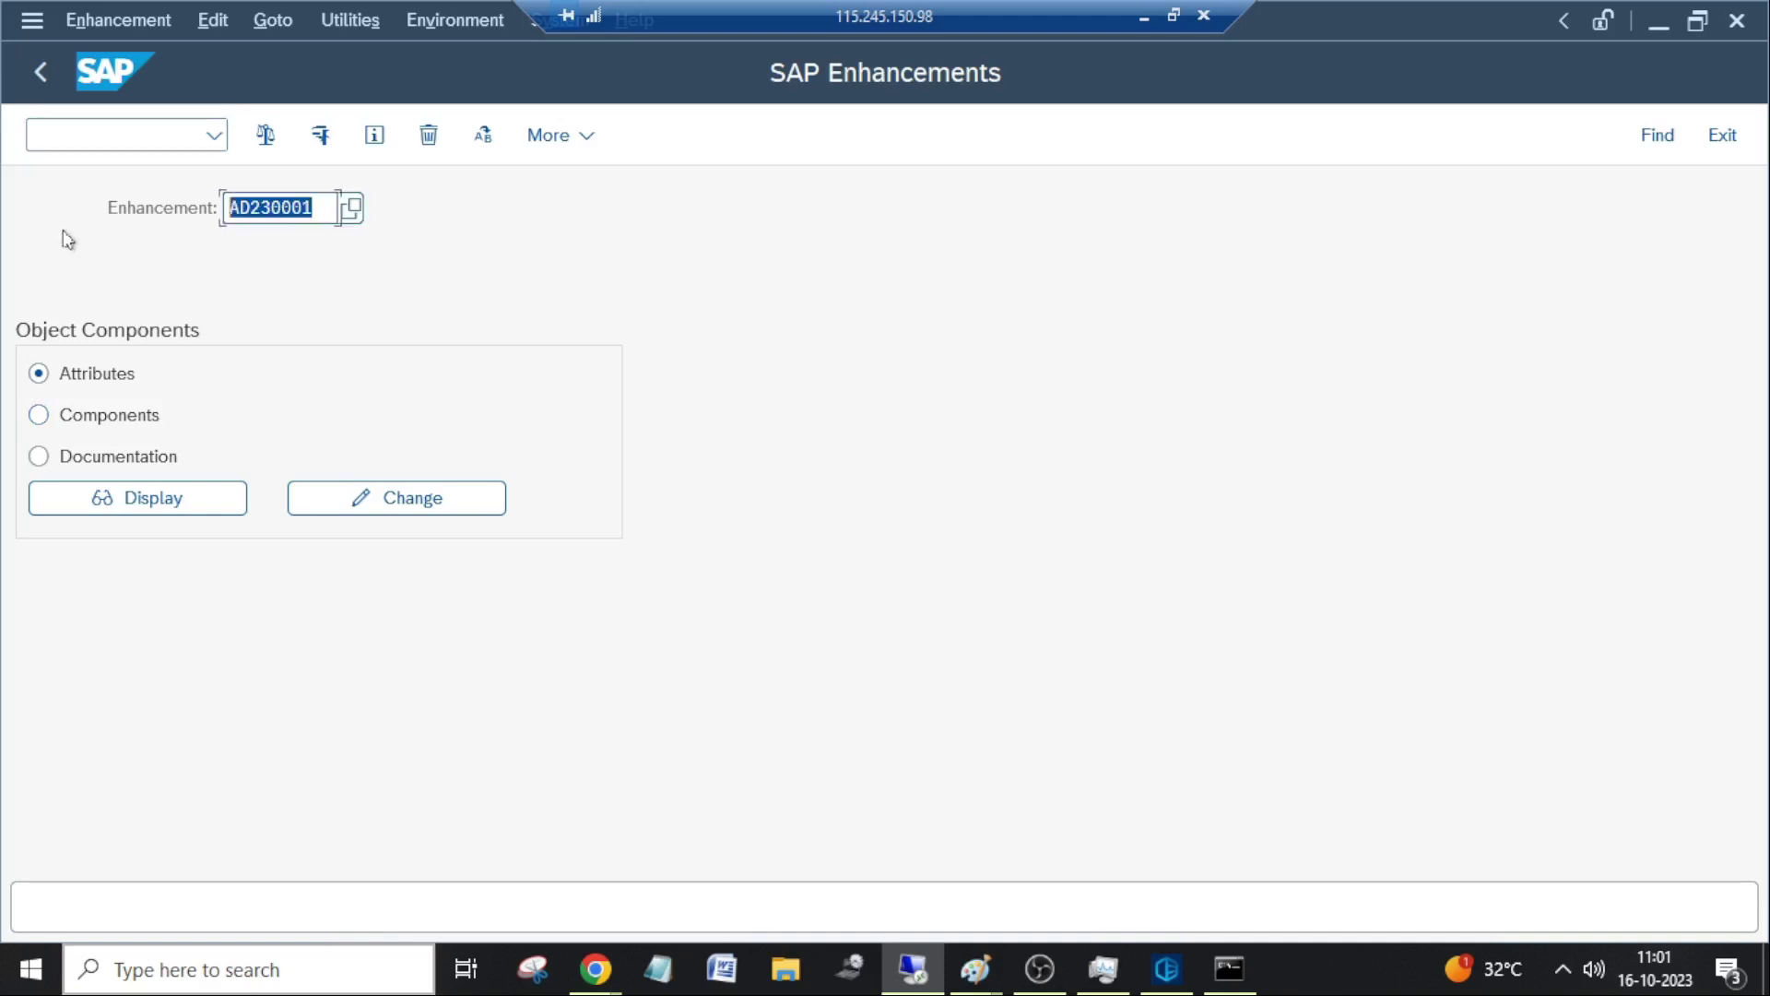
left_click(133, 139)
type("/ocmod")
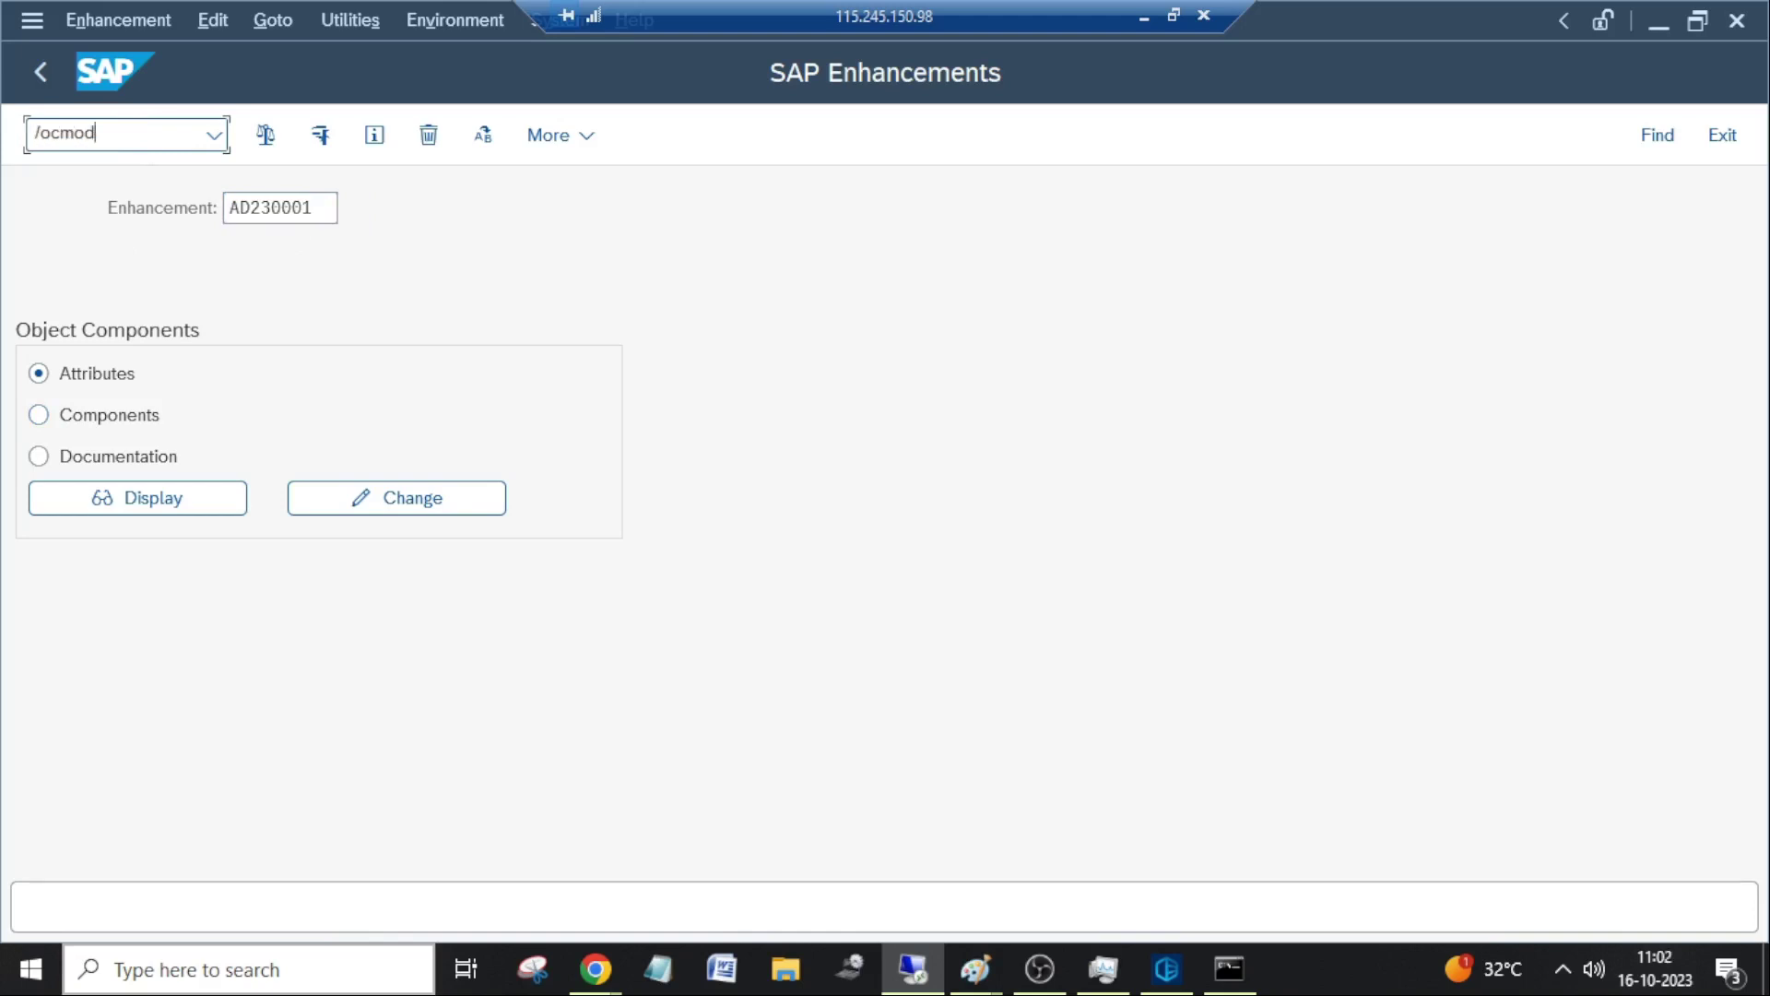
key("Return")
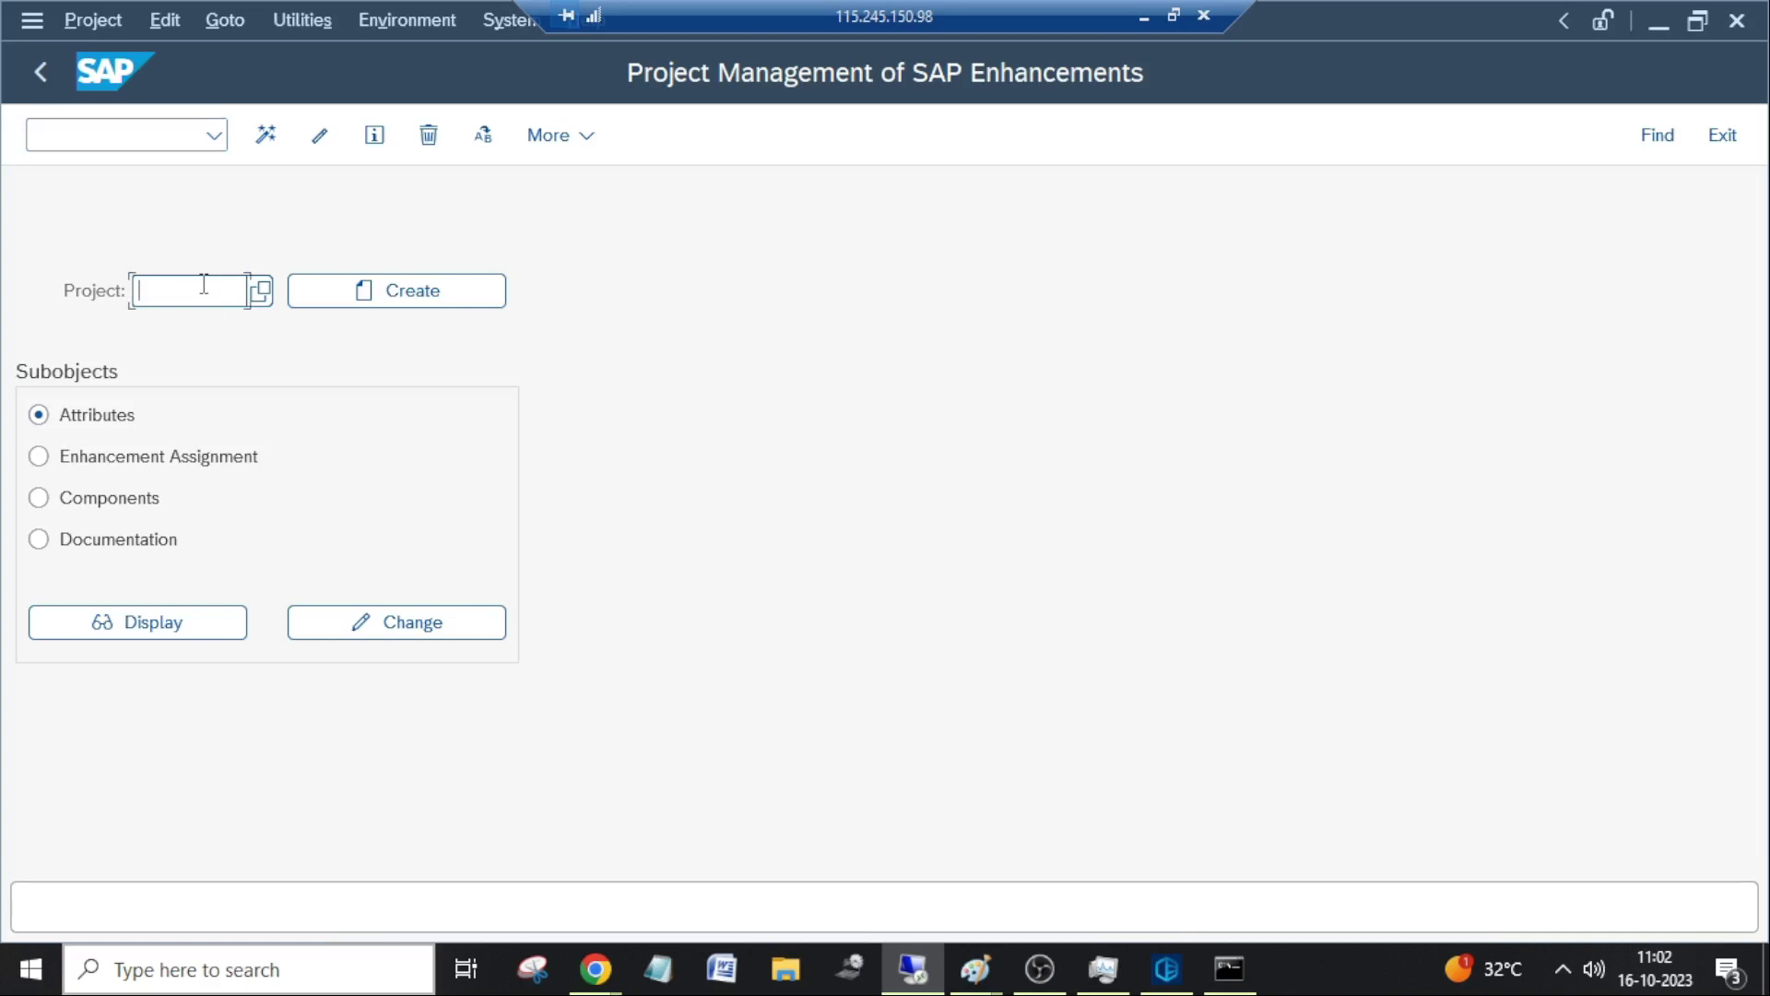
Search for existing customer enhancement projects matching Z* and close the search dialogs.
type("Z*")
key("F4")
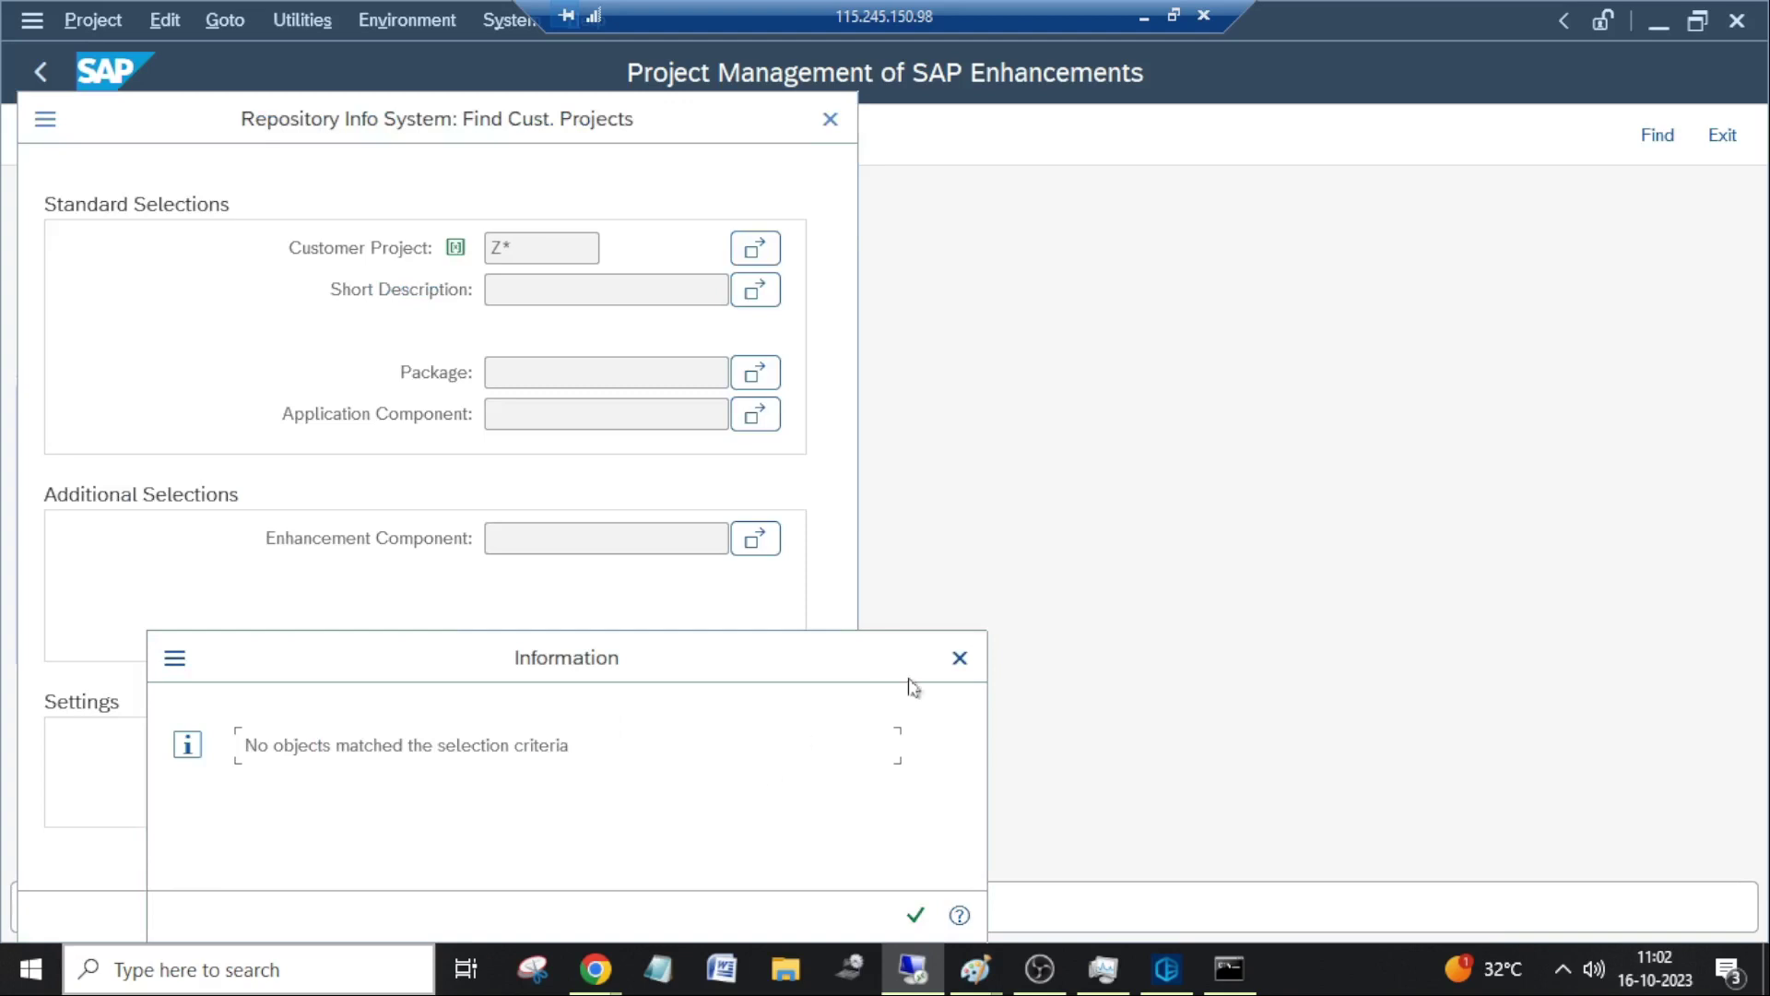
left_click(960, 657)
left_click(830, 119)
Create enhancement project ZDEMO with the short text "Demo project".
left_click(209, 296)
key("BackSpace")
type("DEMO")
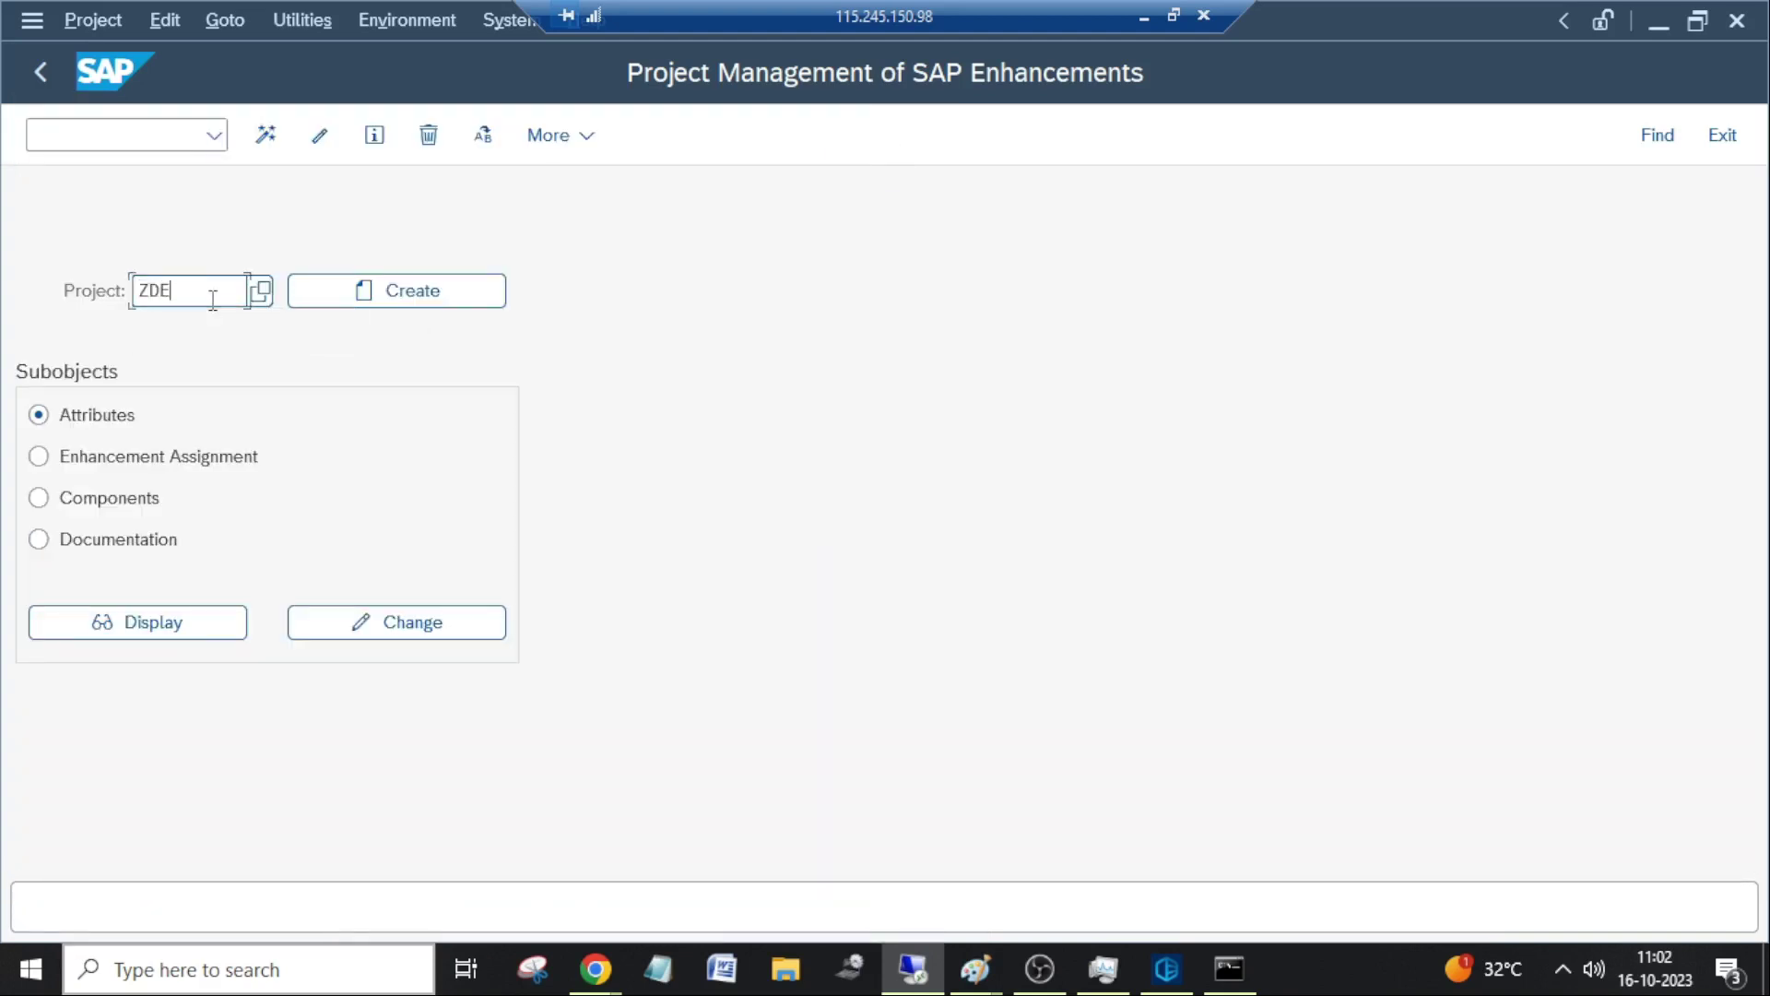
left_click(417, 294)
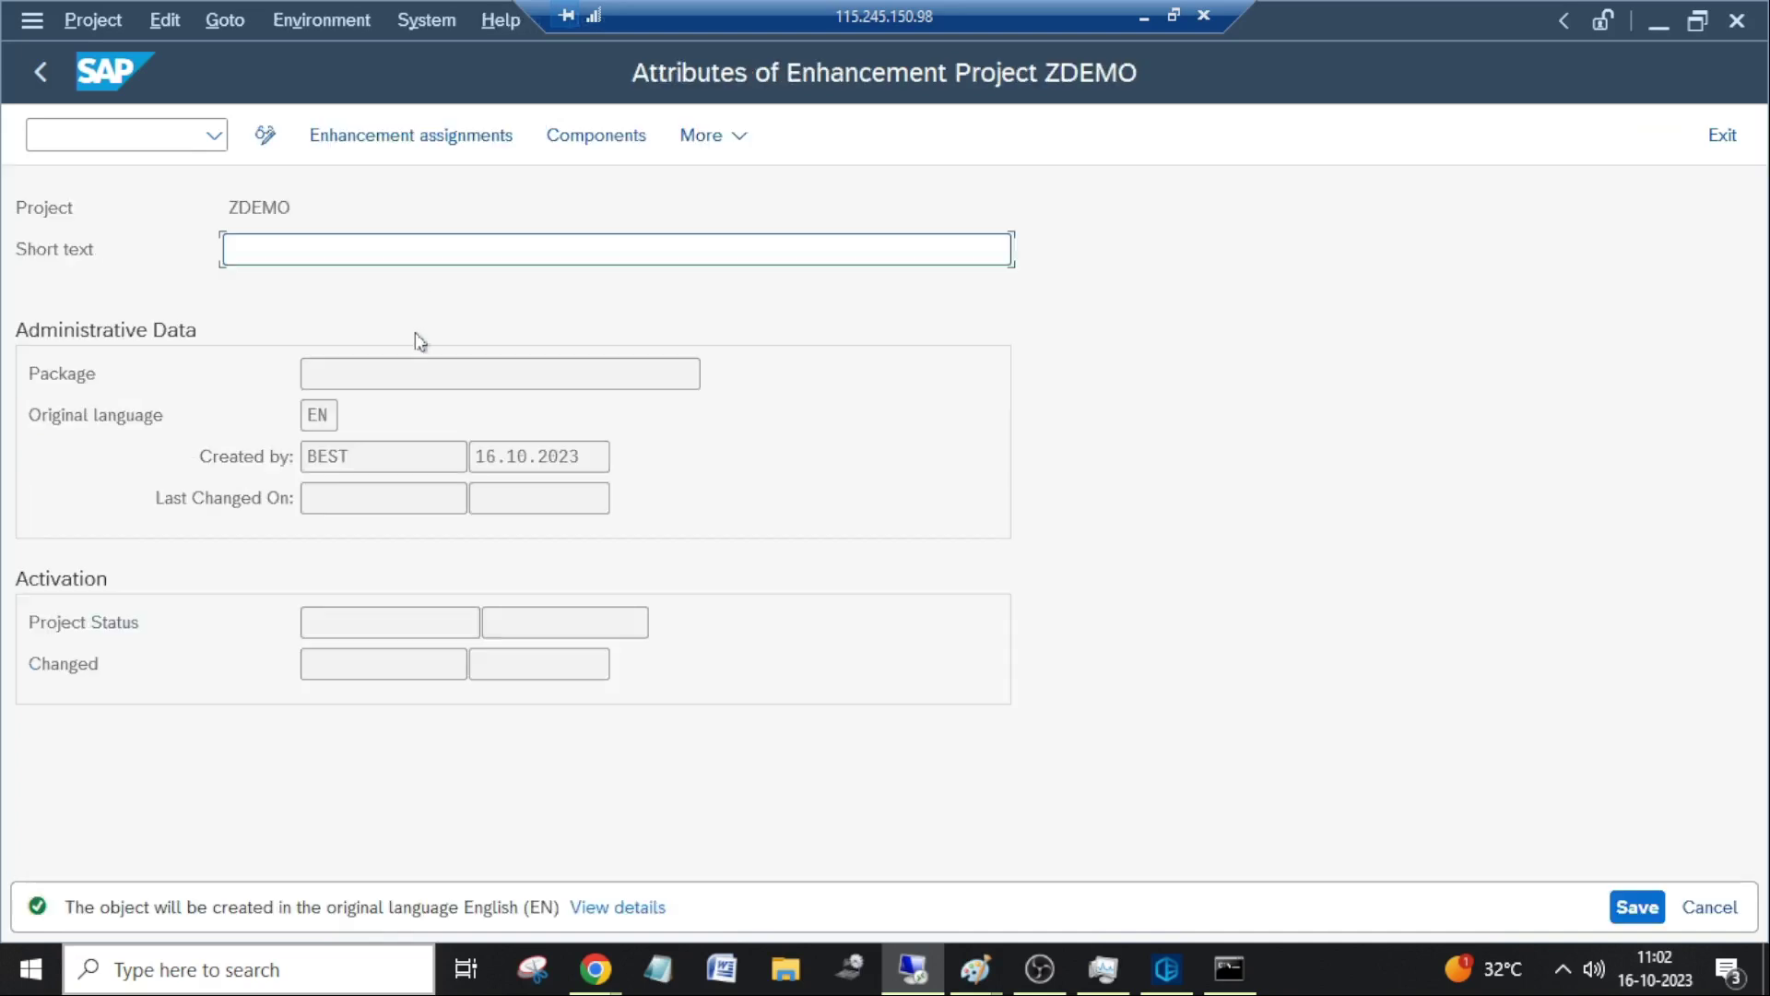
type("Demo project")
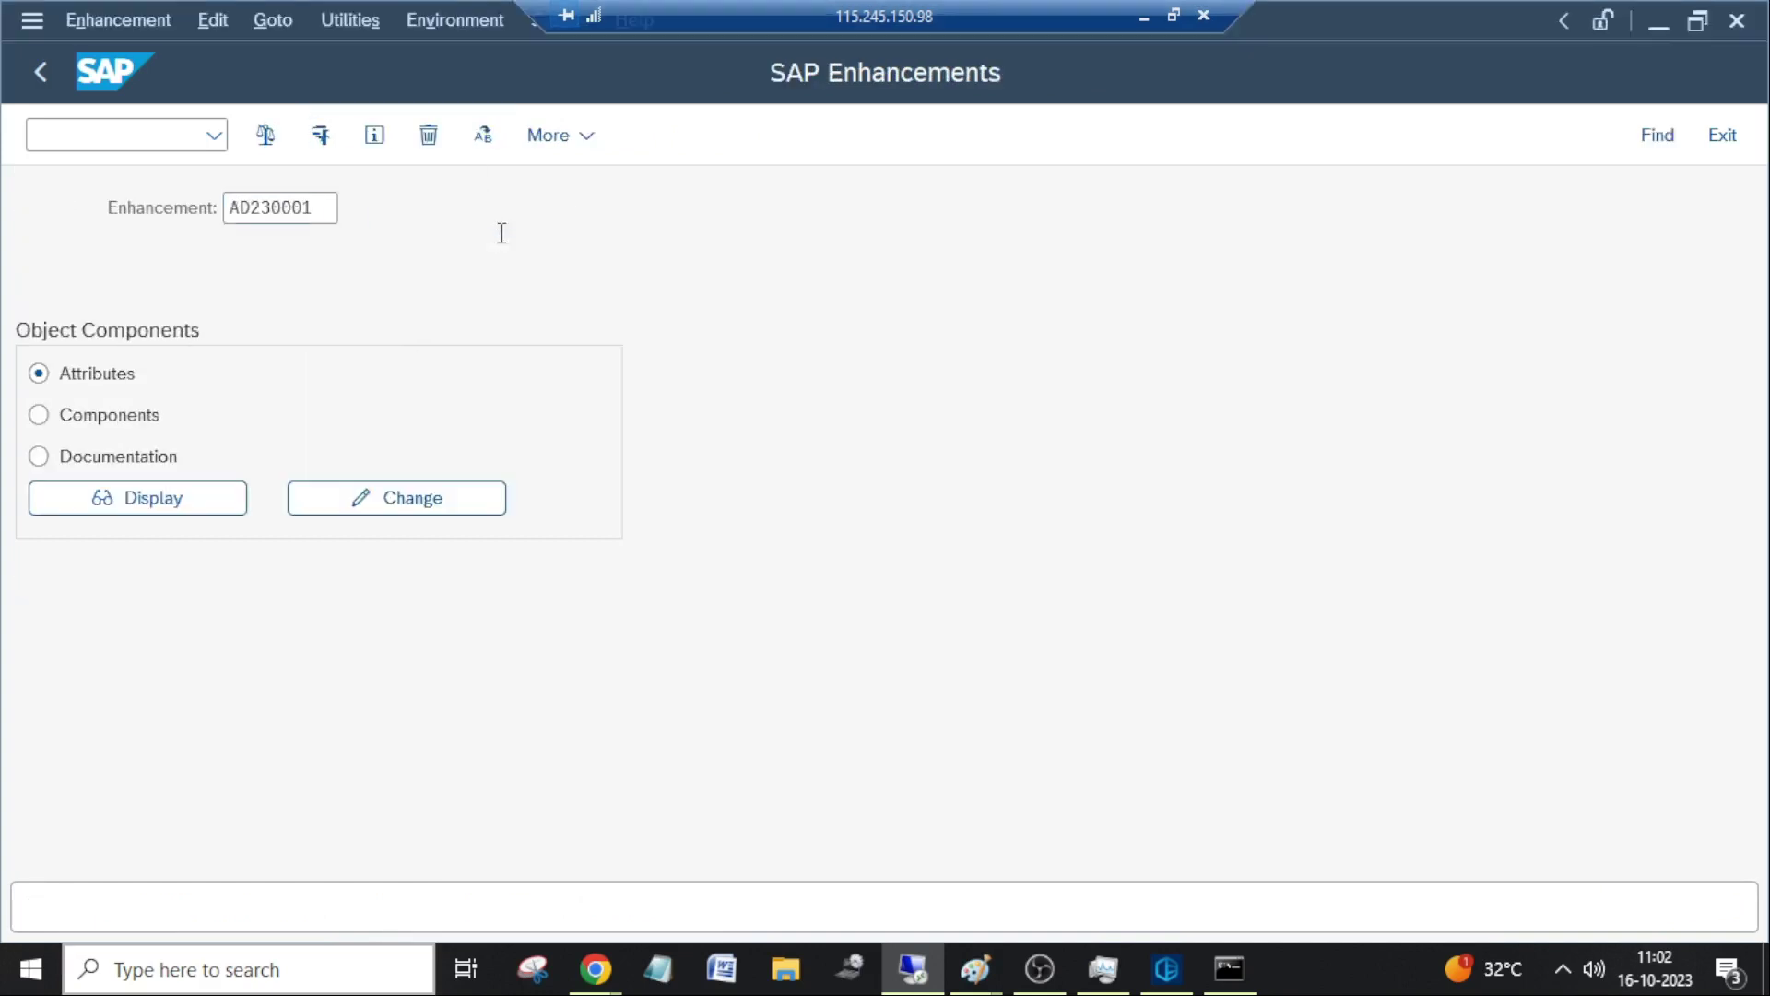
Save project ZDEMO as a local object and assign enhancement AD230001, copied from the SAP Enhancements session, to it.
left_click_drag(331, 210, 173, 220)
key("ctrl+c")
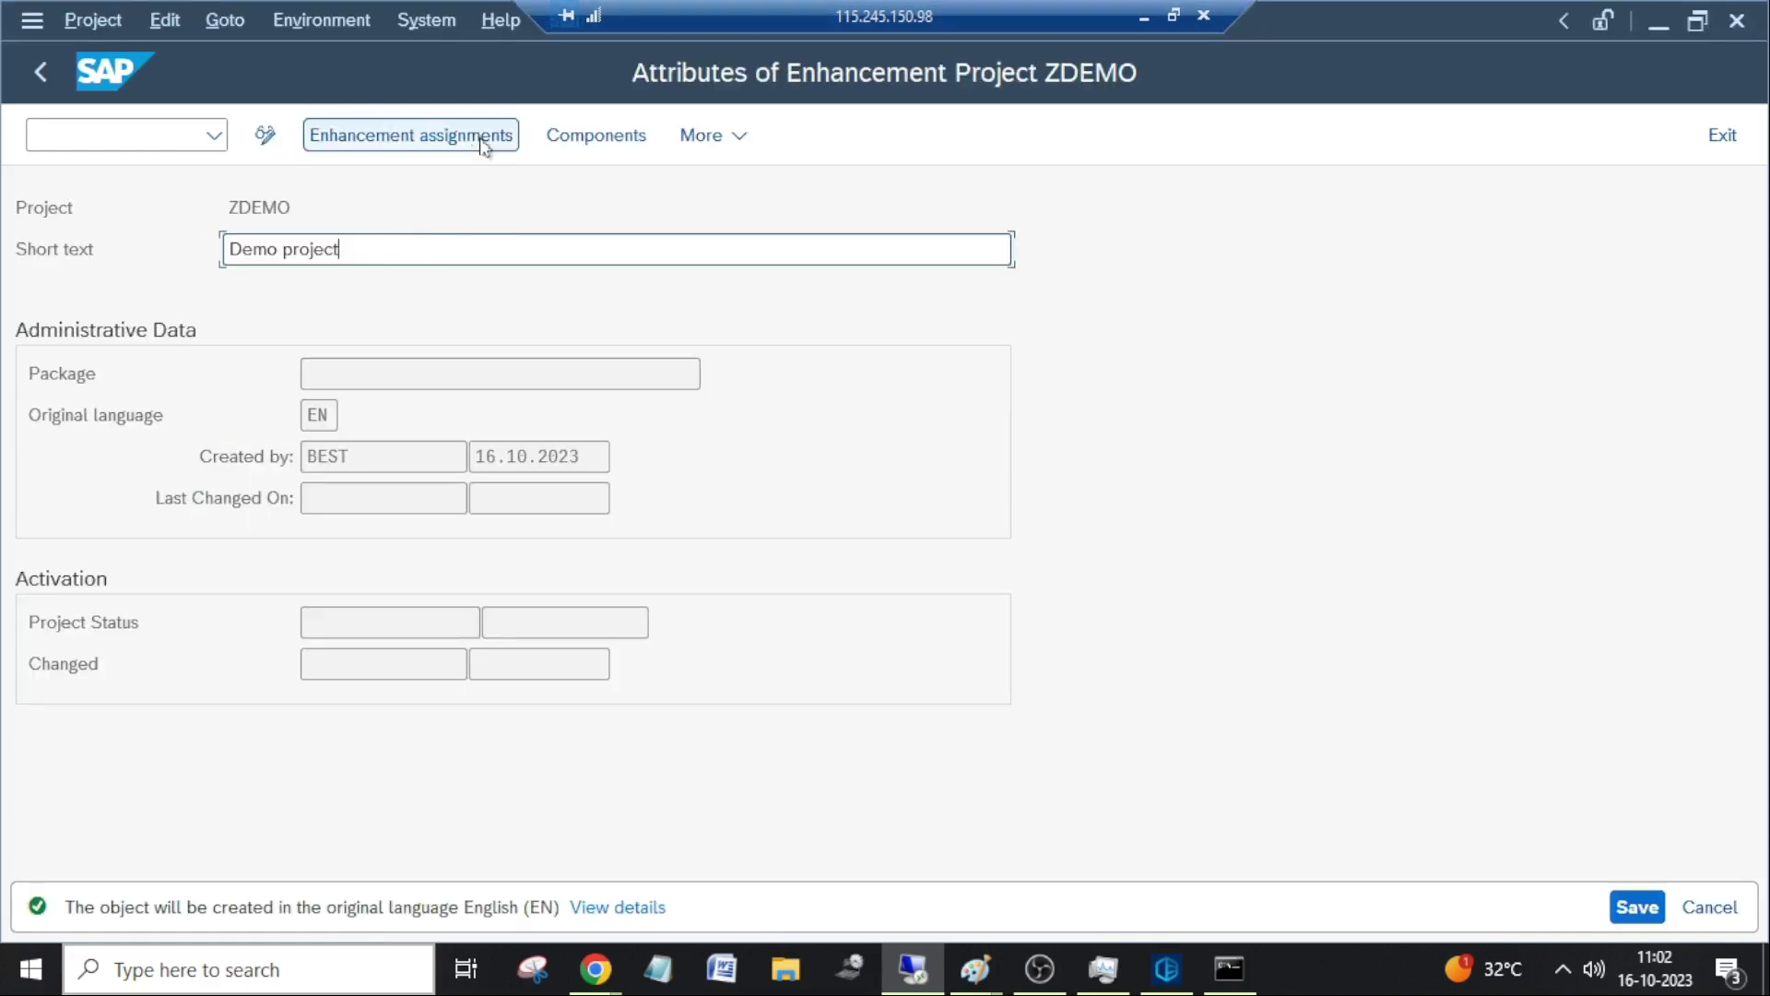
left_click(481, 139)
left_click(510, 636)
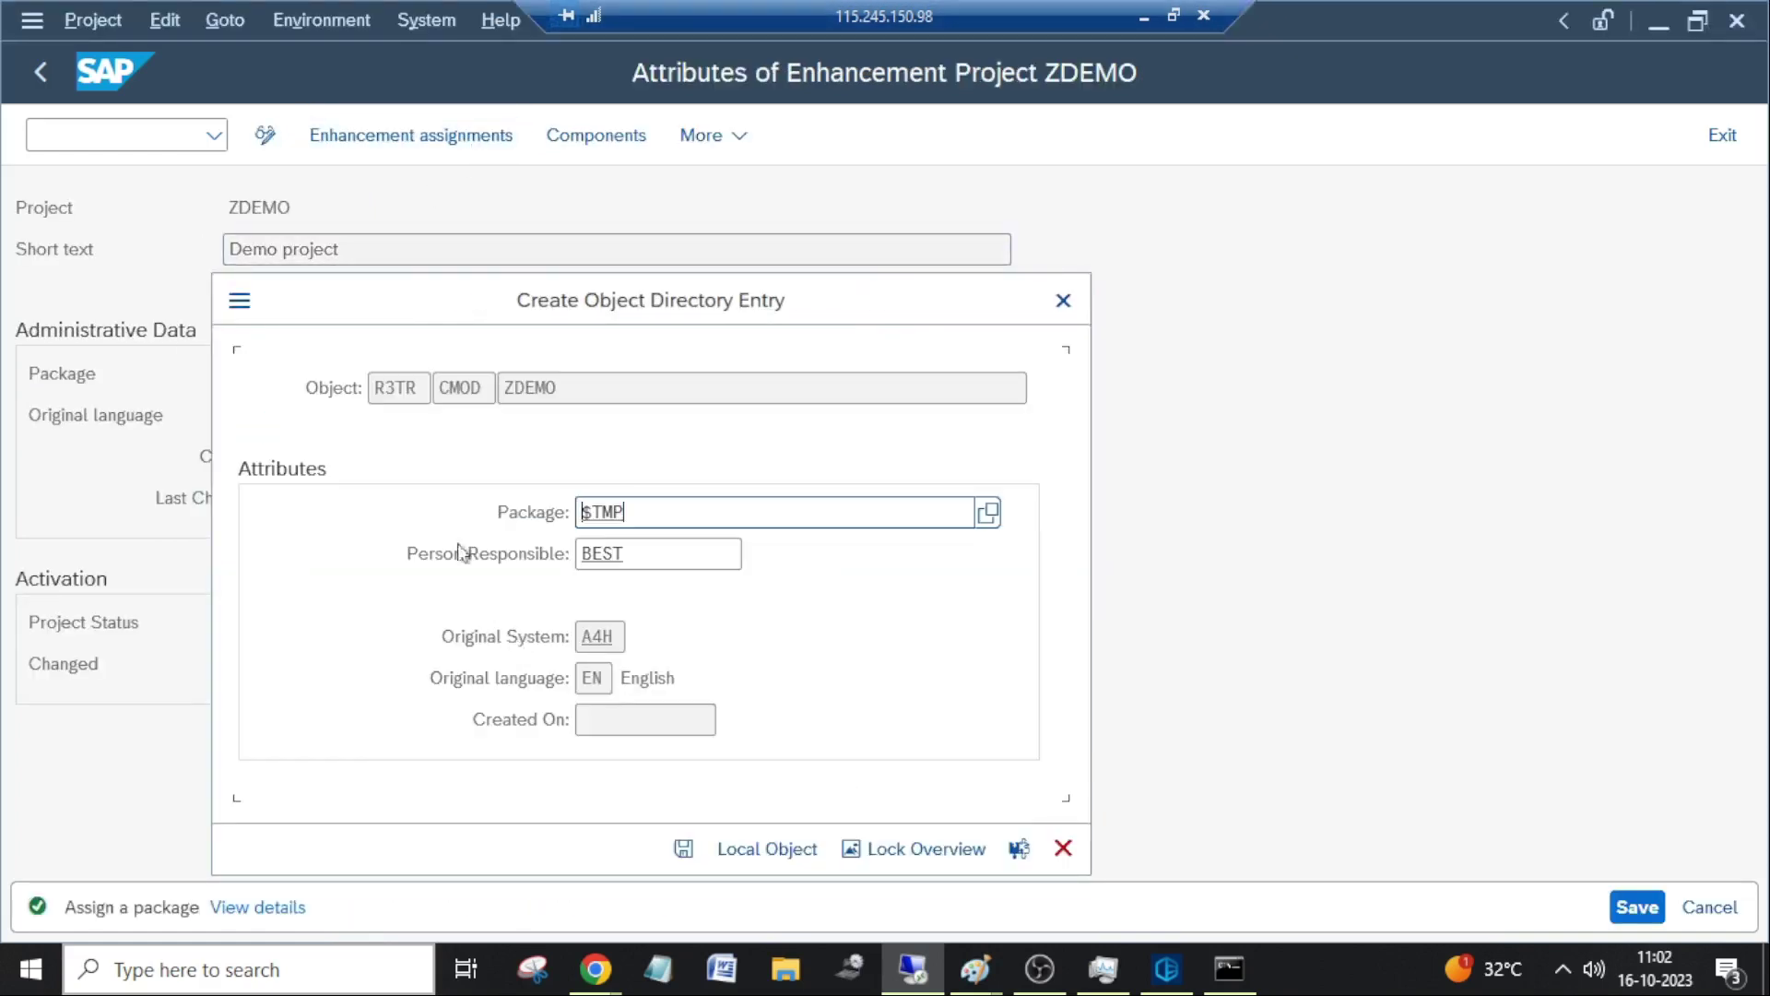
left_click(775, 849)
left_click(71, 297)
key("ctrl+v")
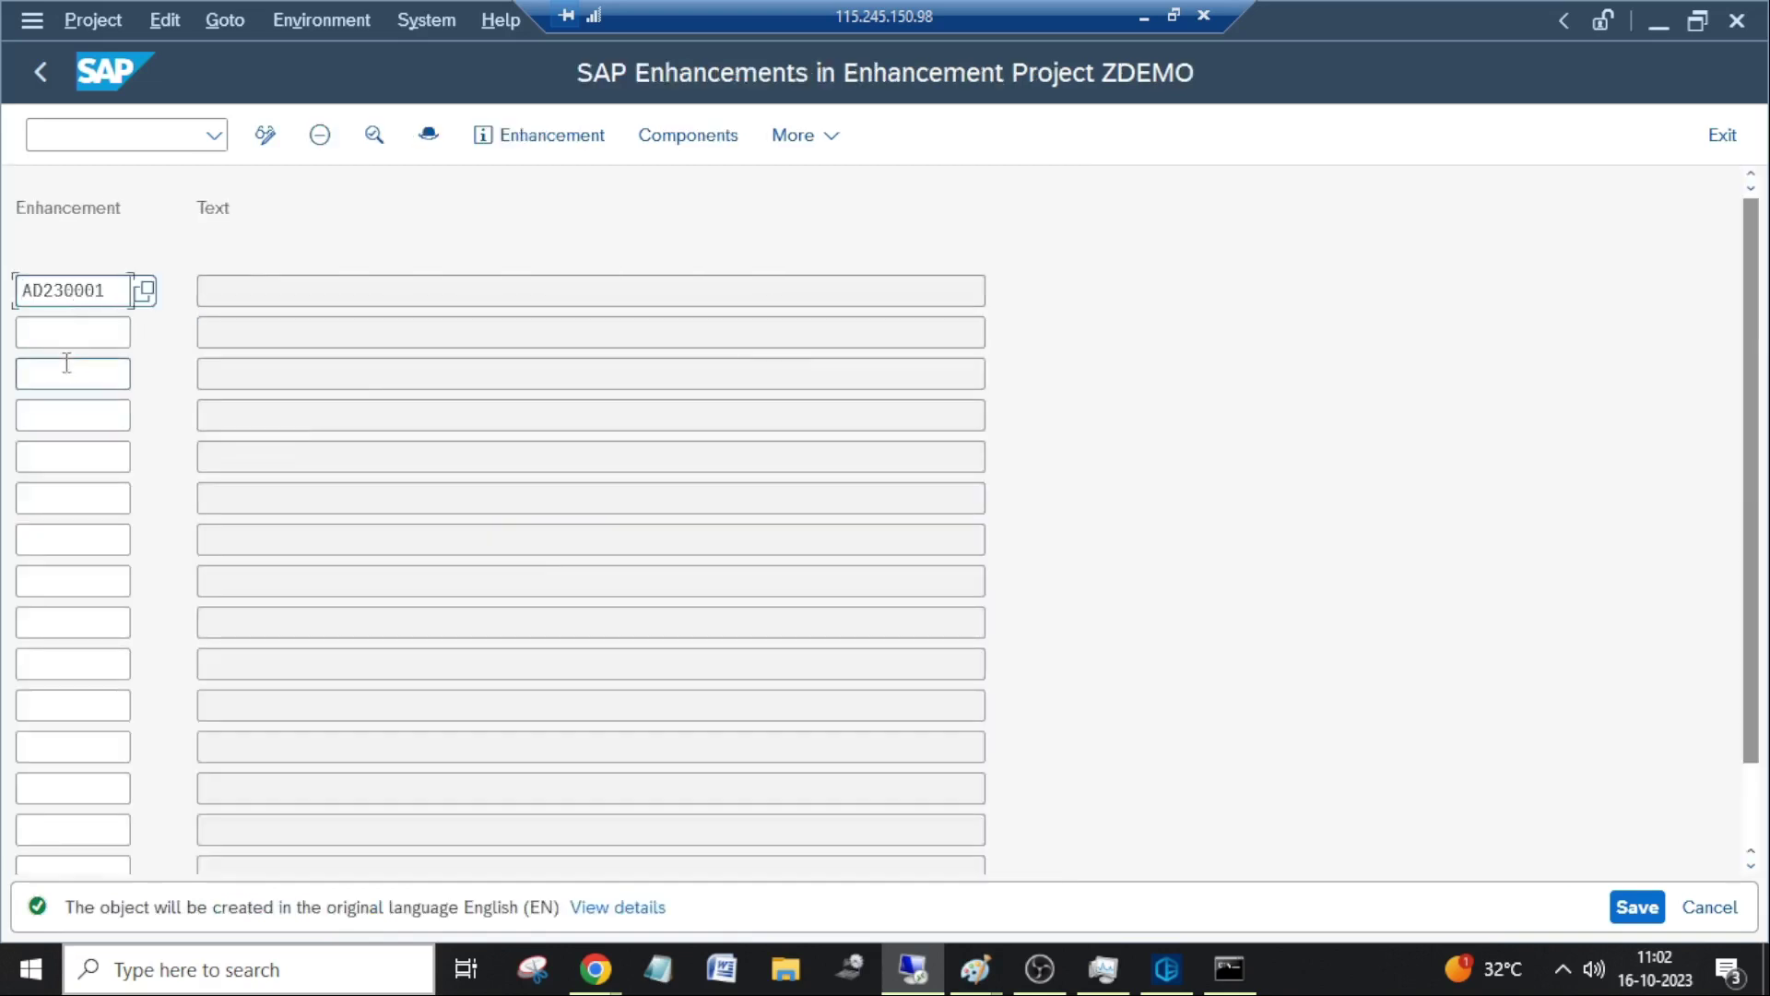
key("Return")
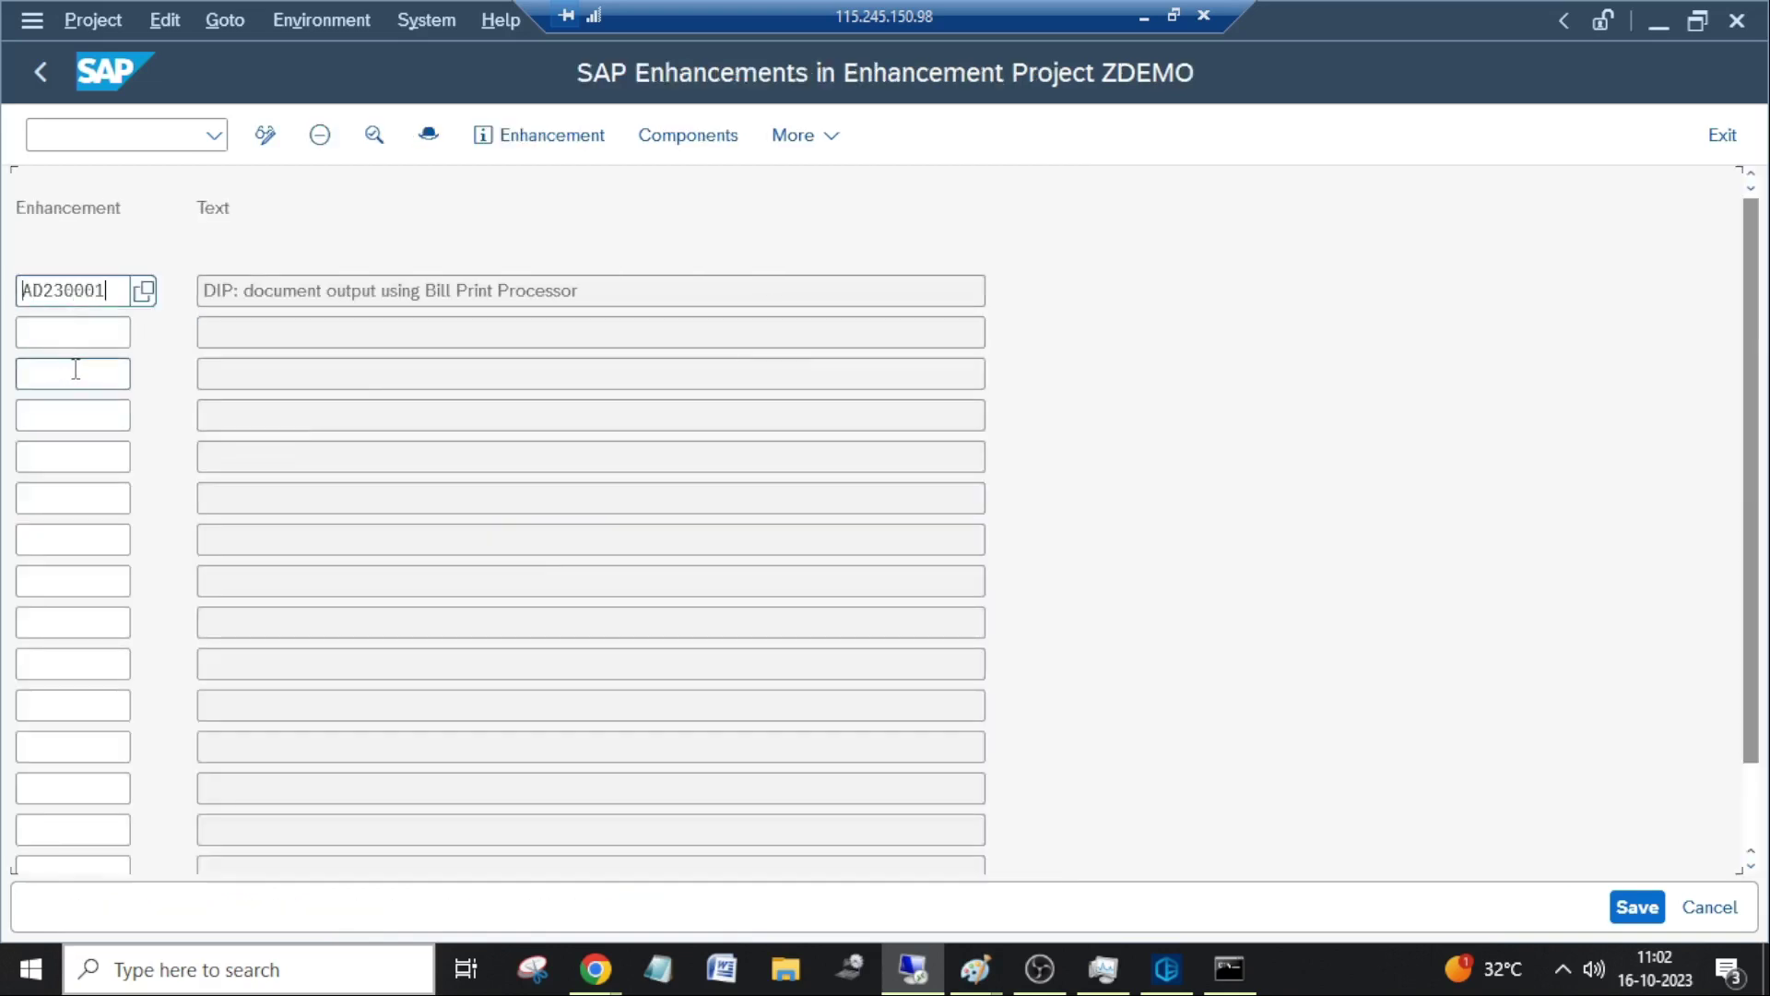
Save and display the components of project ZDEMO, and activate the project from the project management screen.
left_click(689, 140)
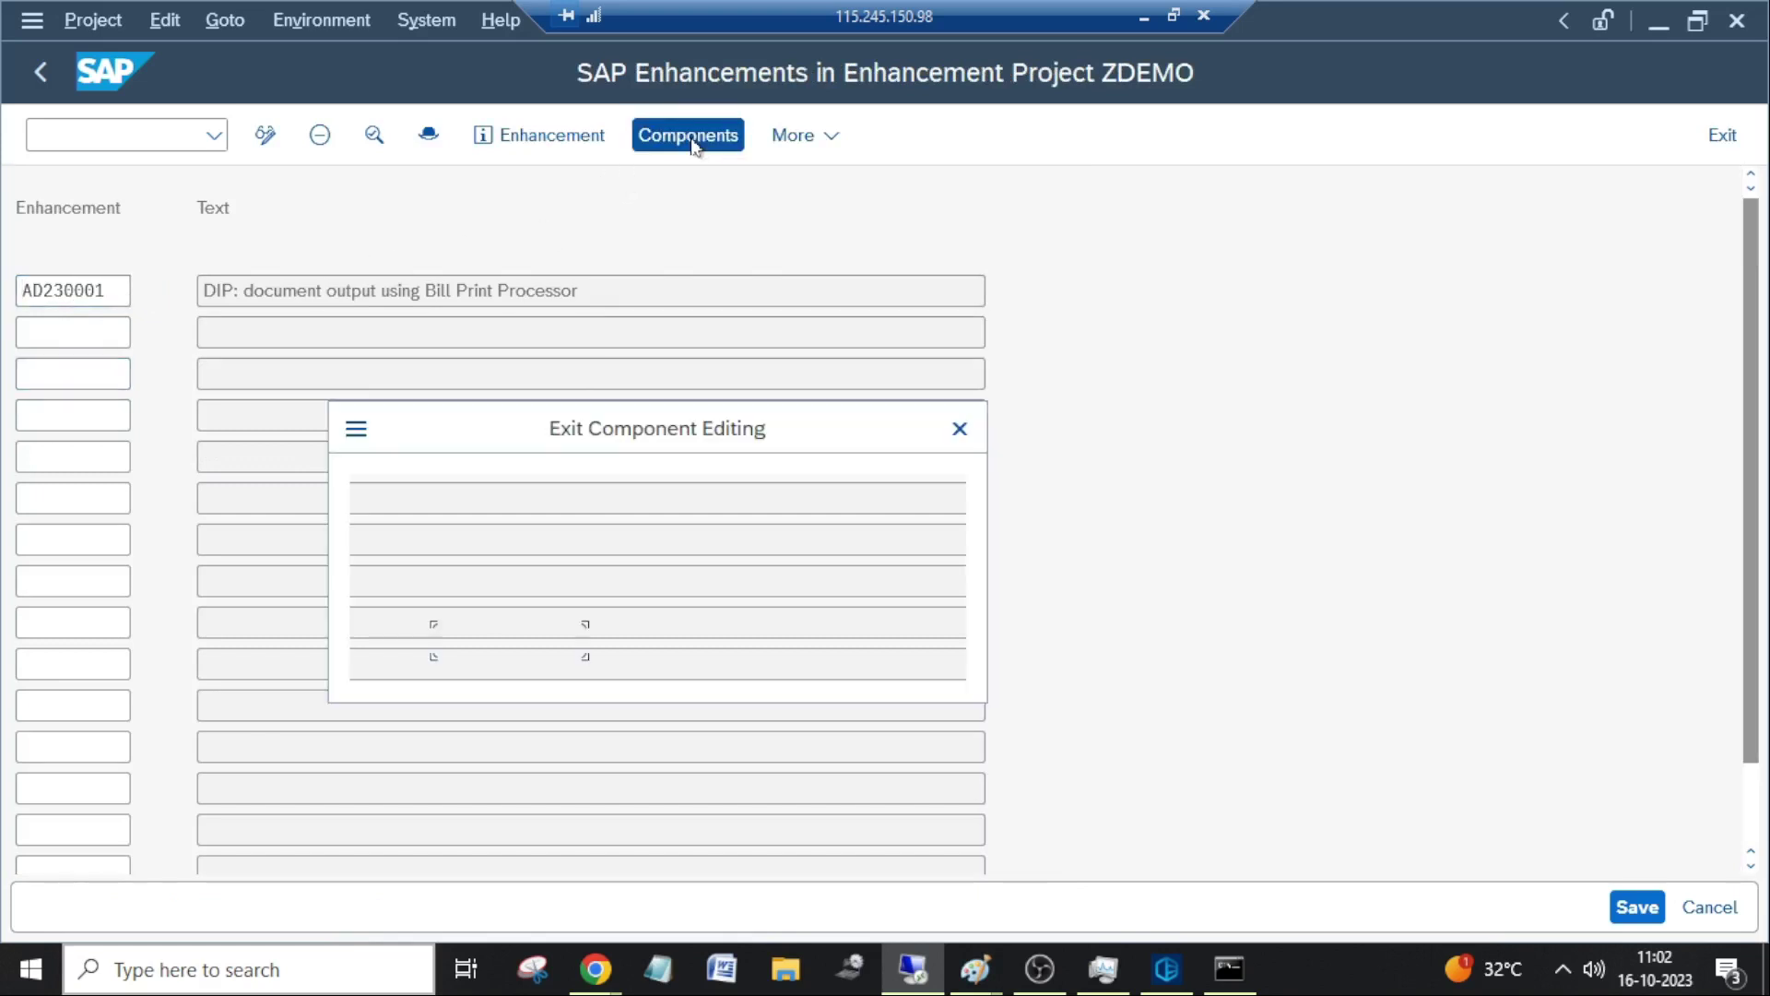
left_click(490, 636)
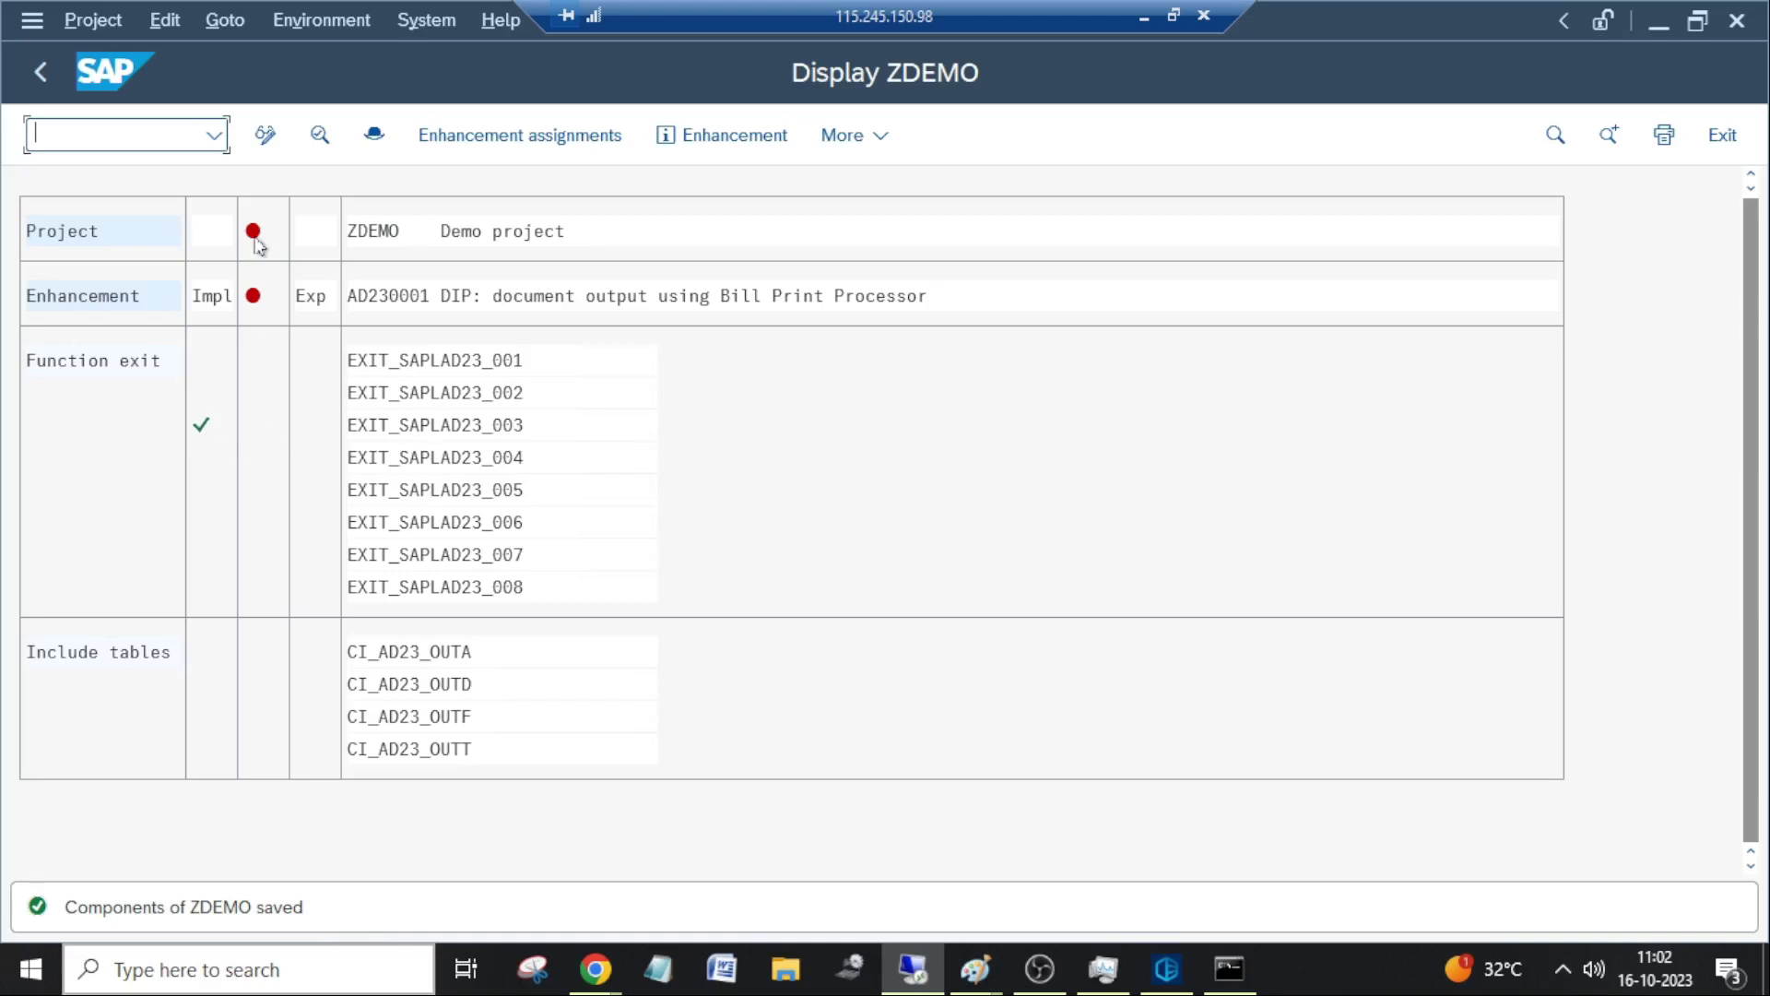
left_click(43, 77)
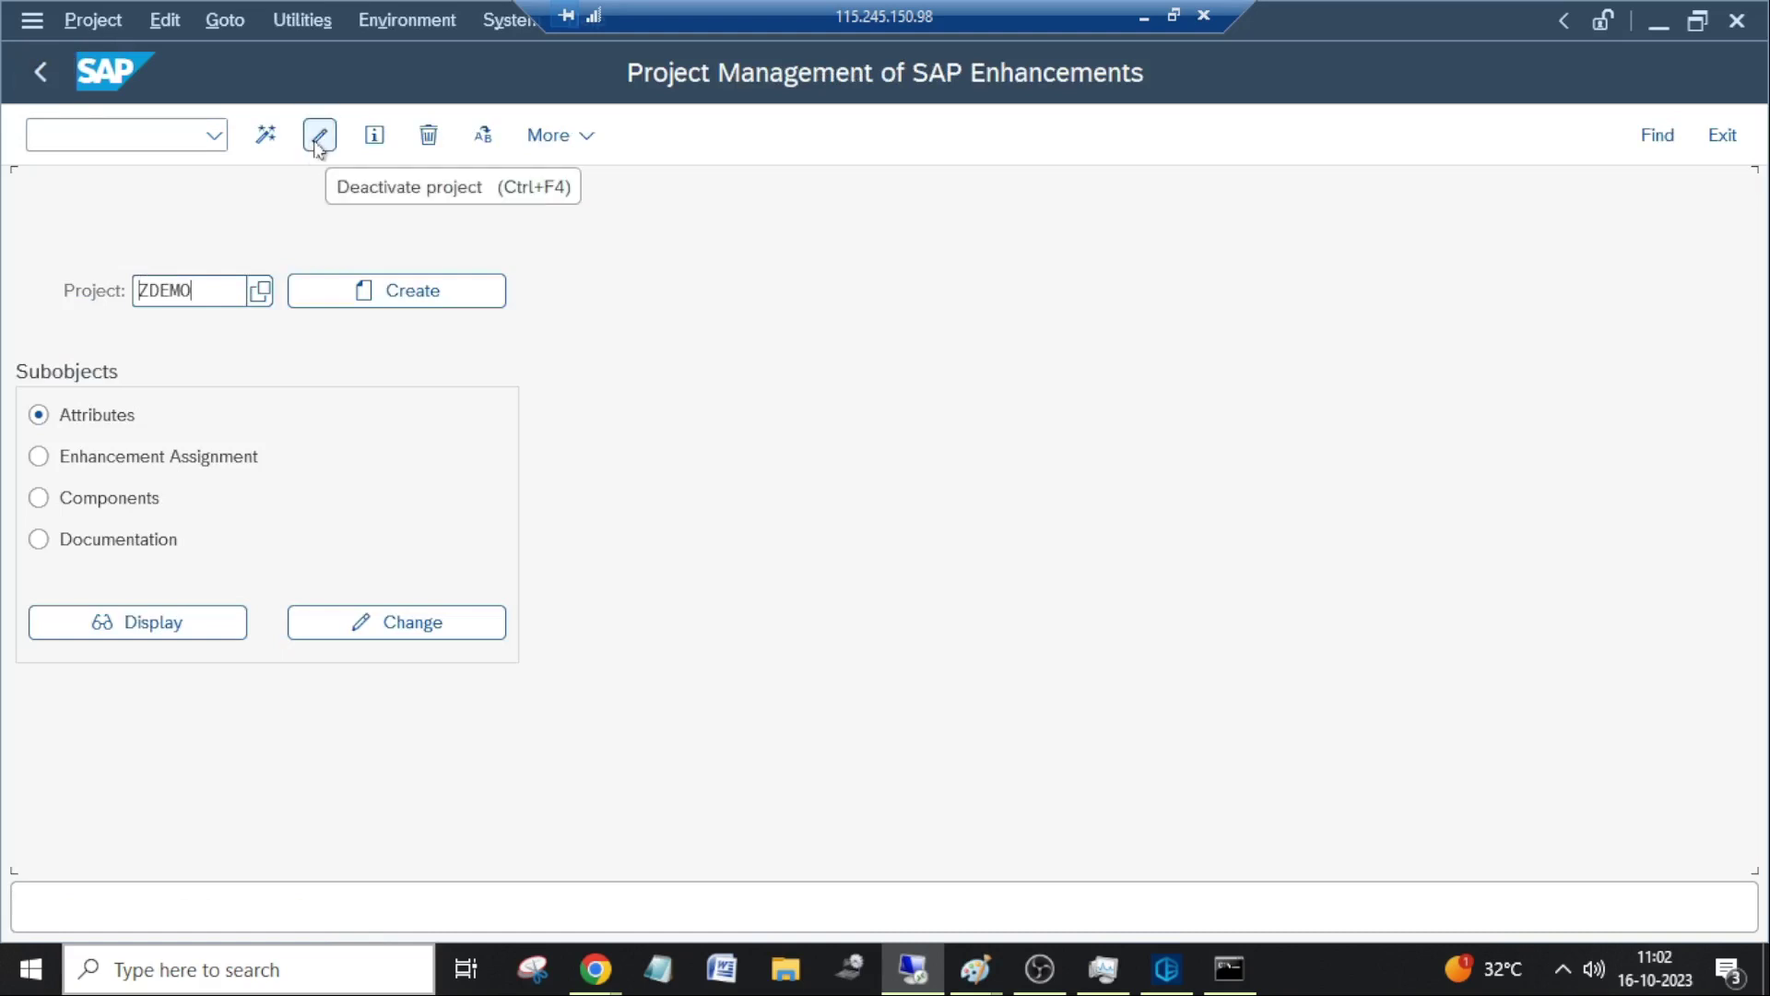
left_click(264, 136)
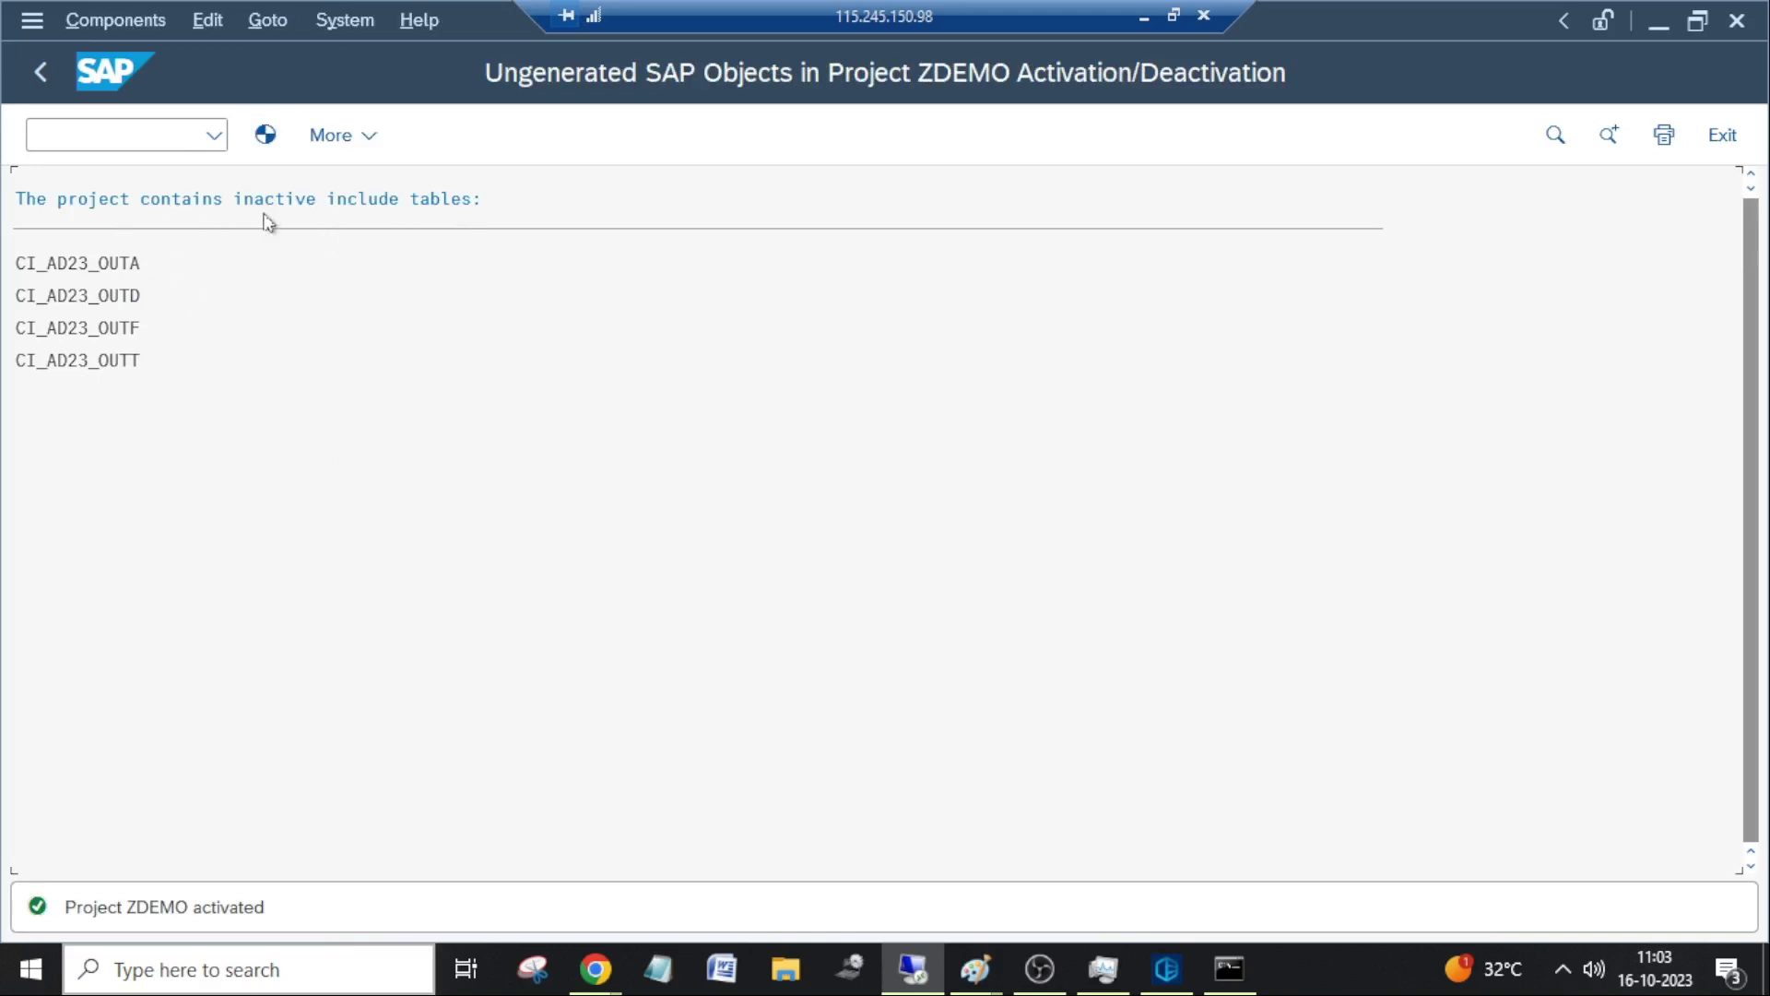
left_click(50, 67)
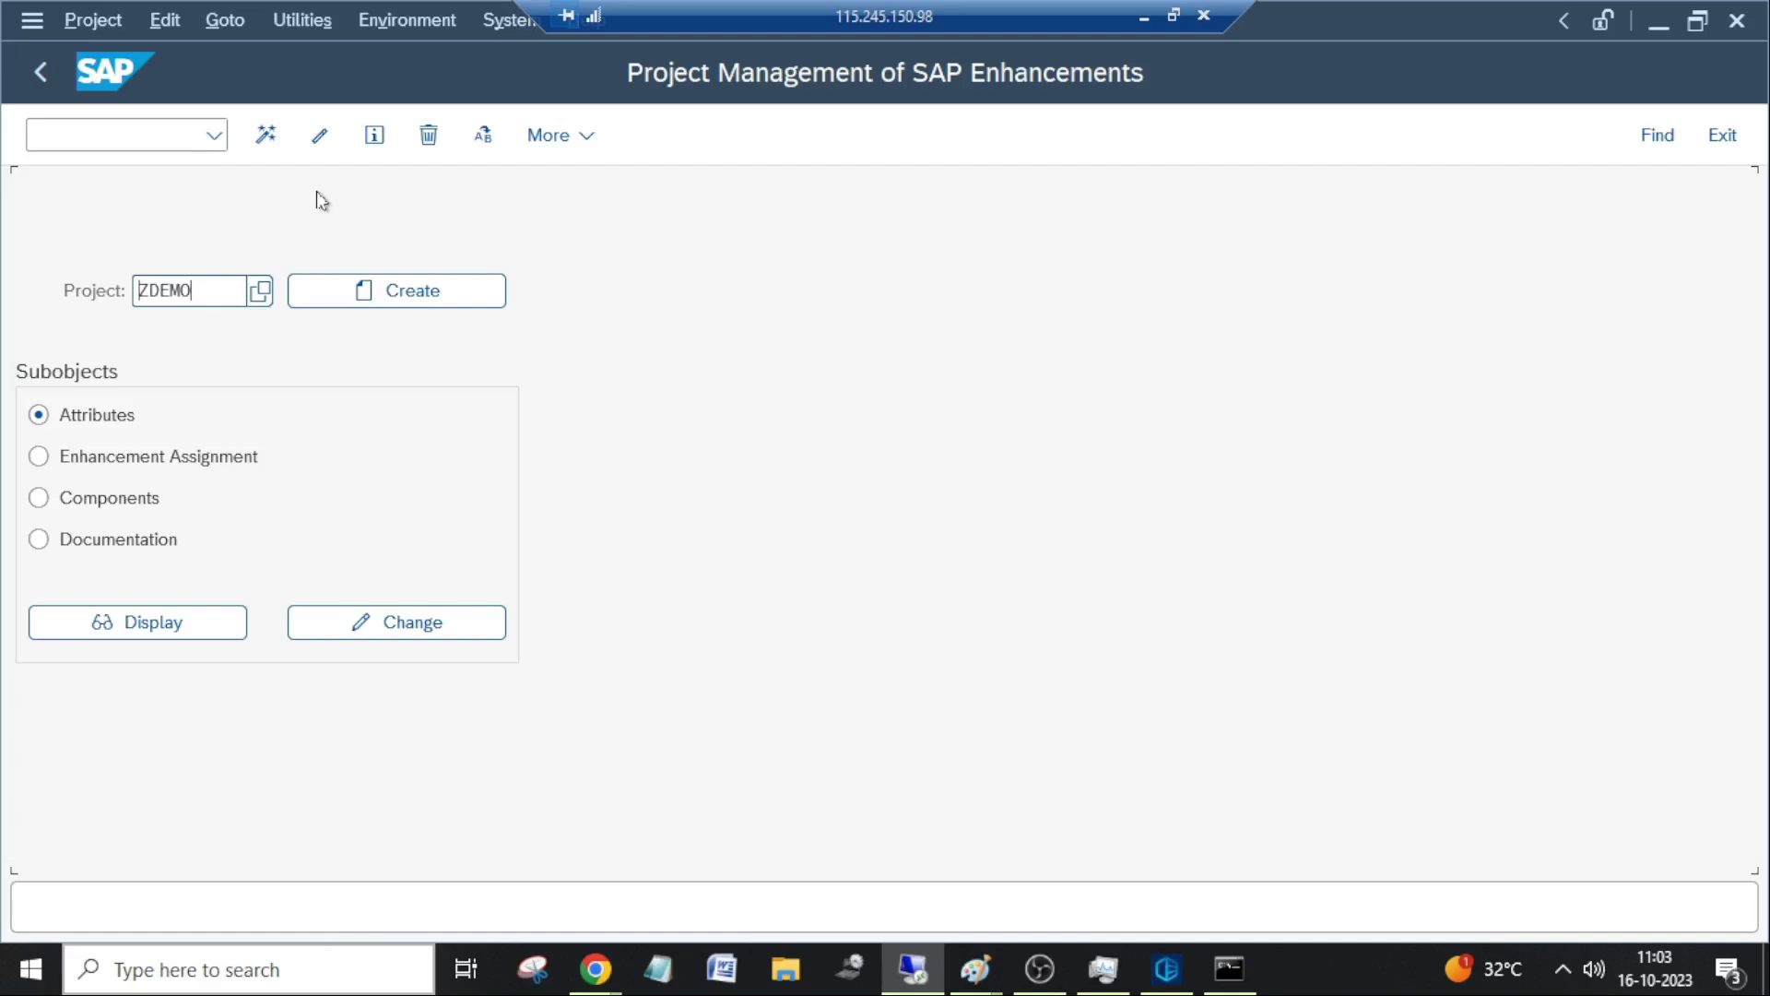
Switch to the BAdI definition ME_GUI_PO_CUST and examine its interface IF_EX_ME_GUI_PO_CUST and the listed methods.
left_click(119, 133)
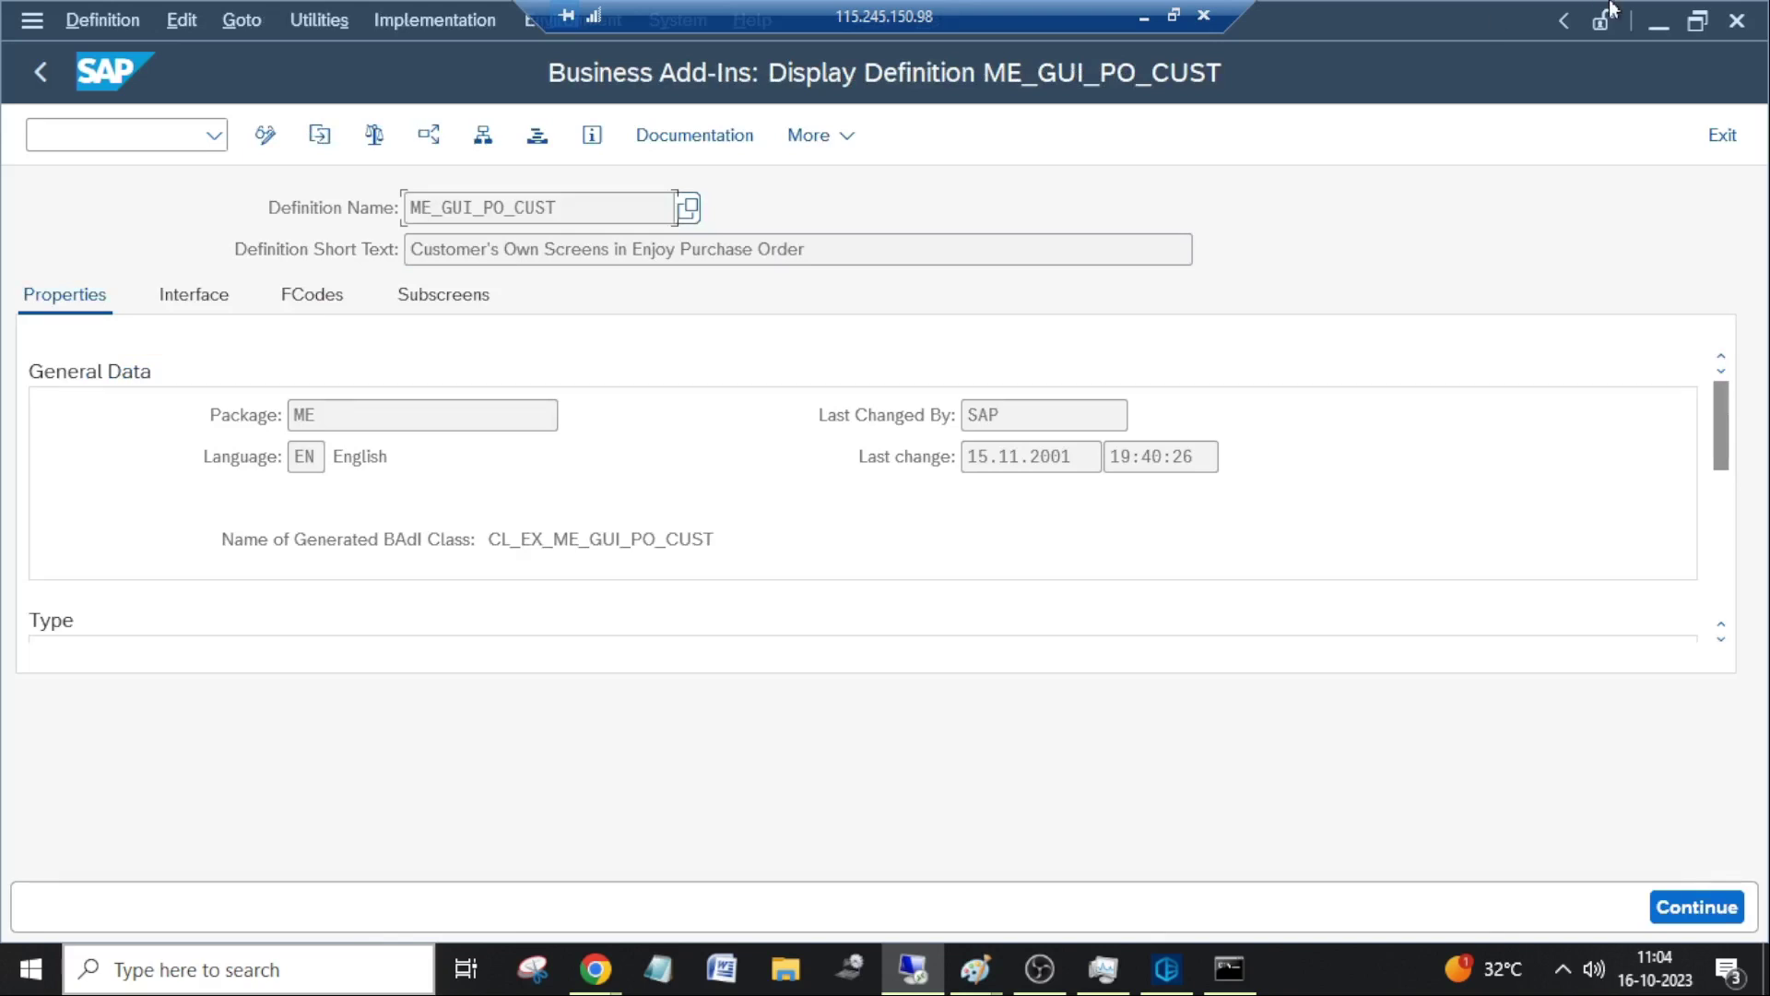
double_click(1611, 9)
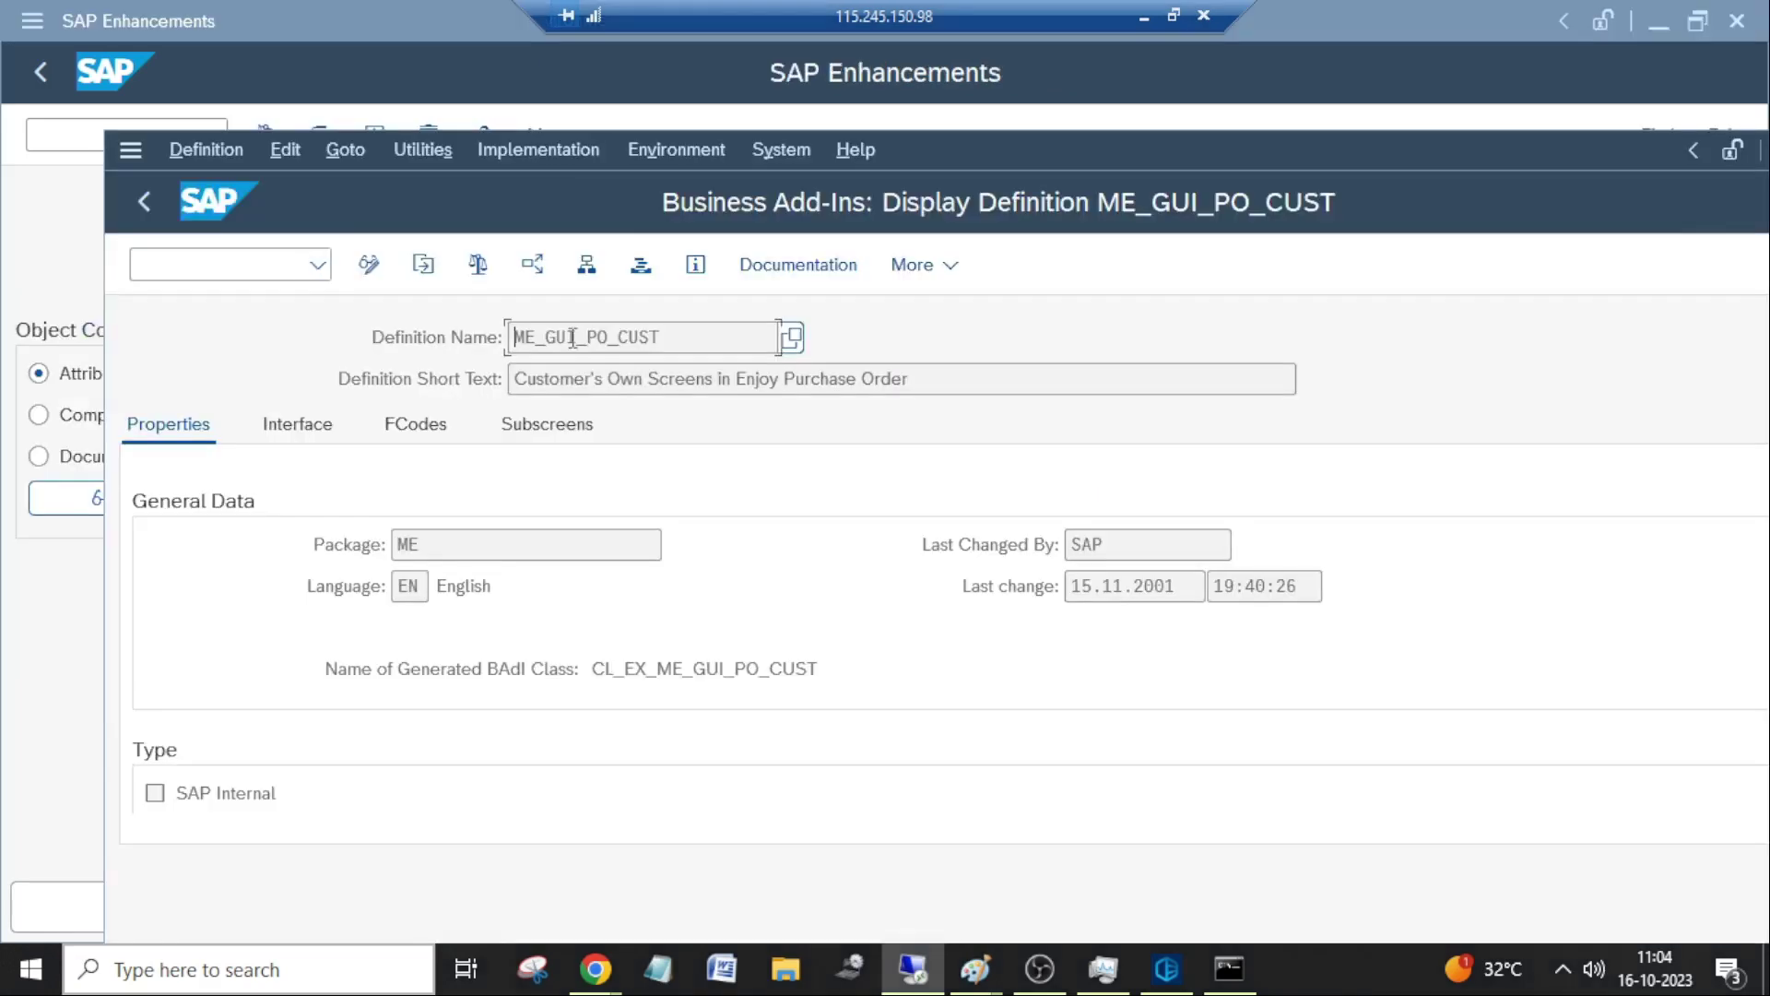
left_click(297, 423)
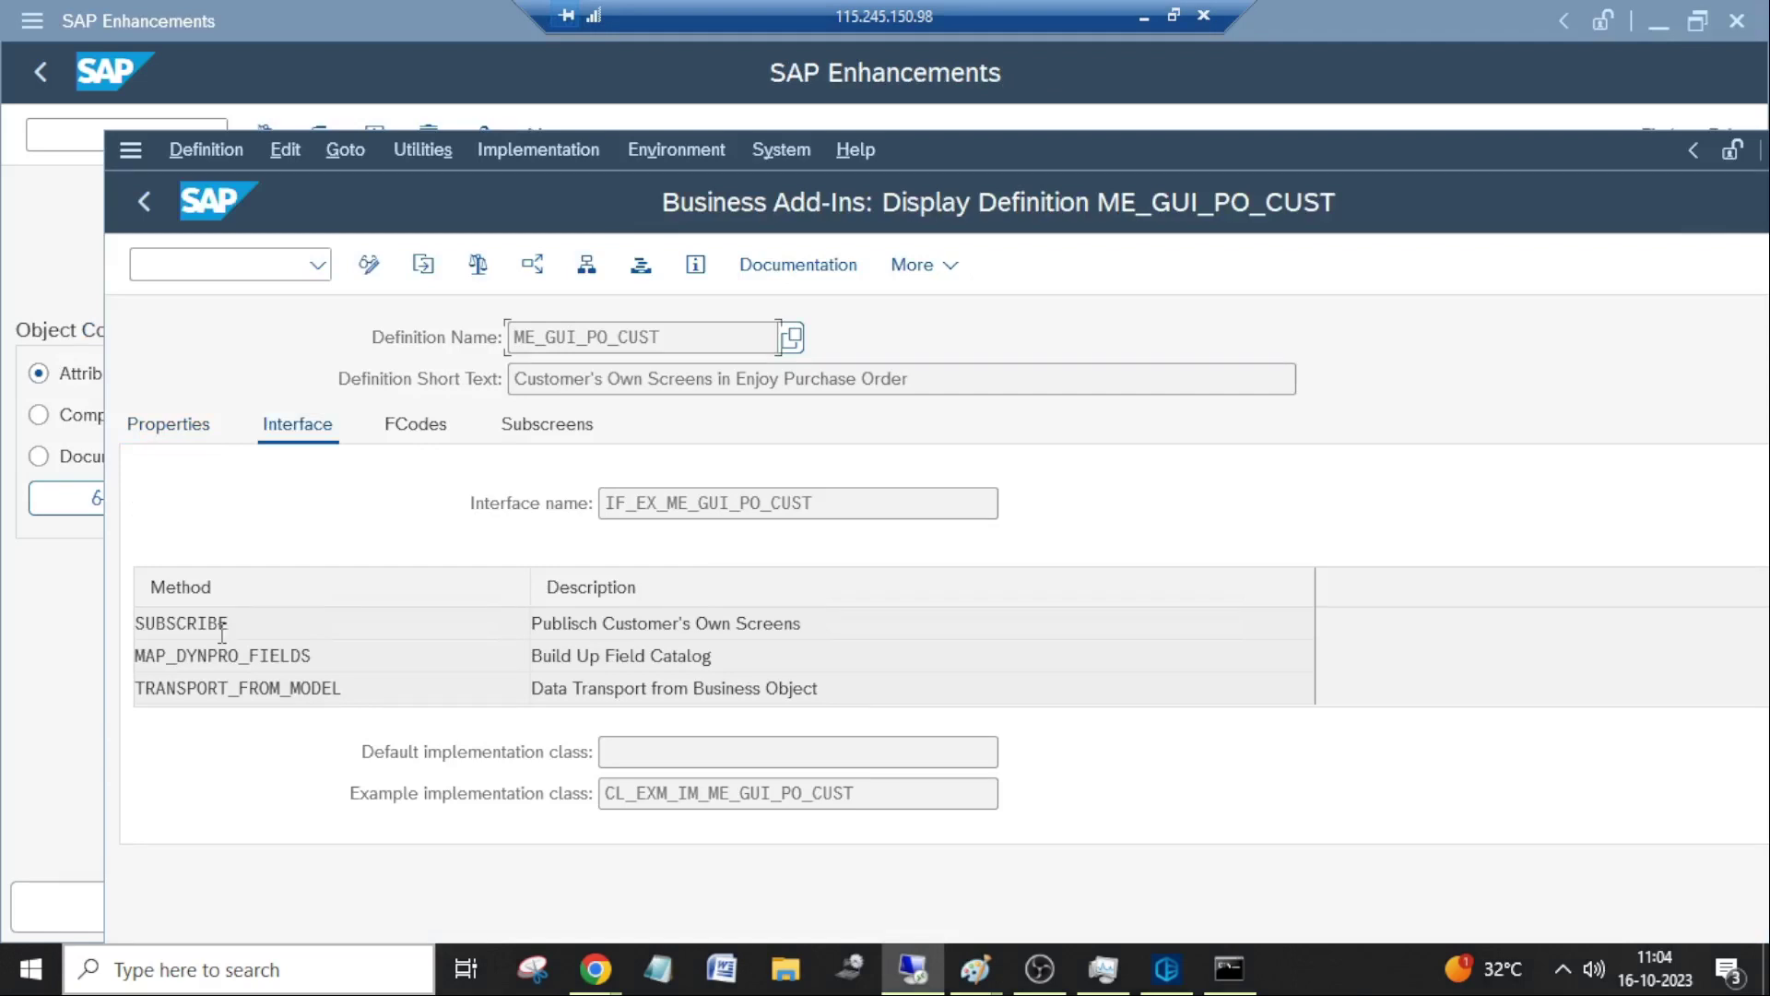
key("Tab")
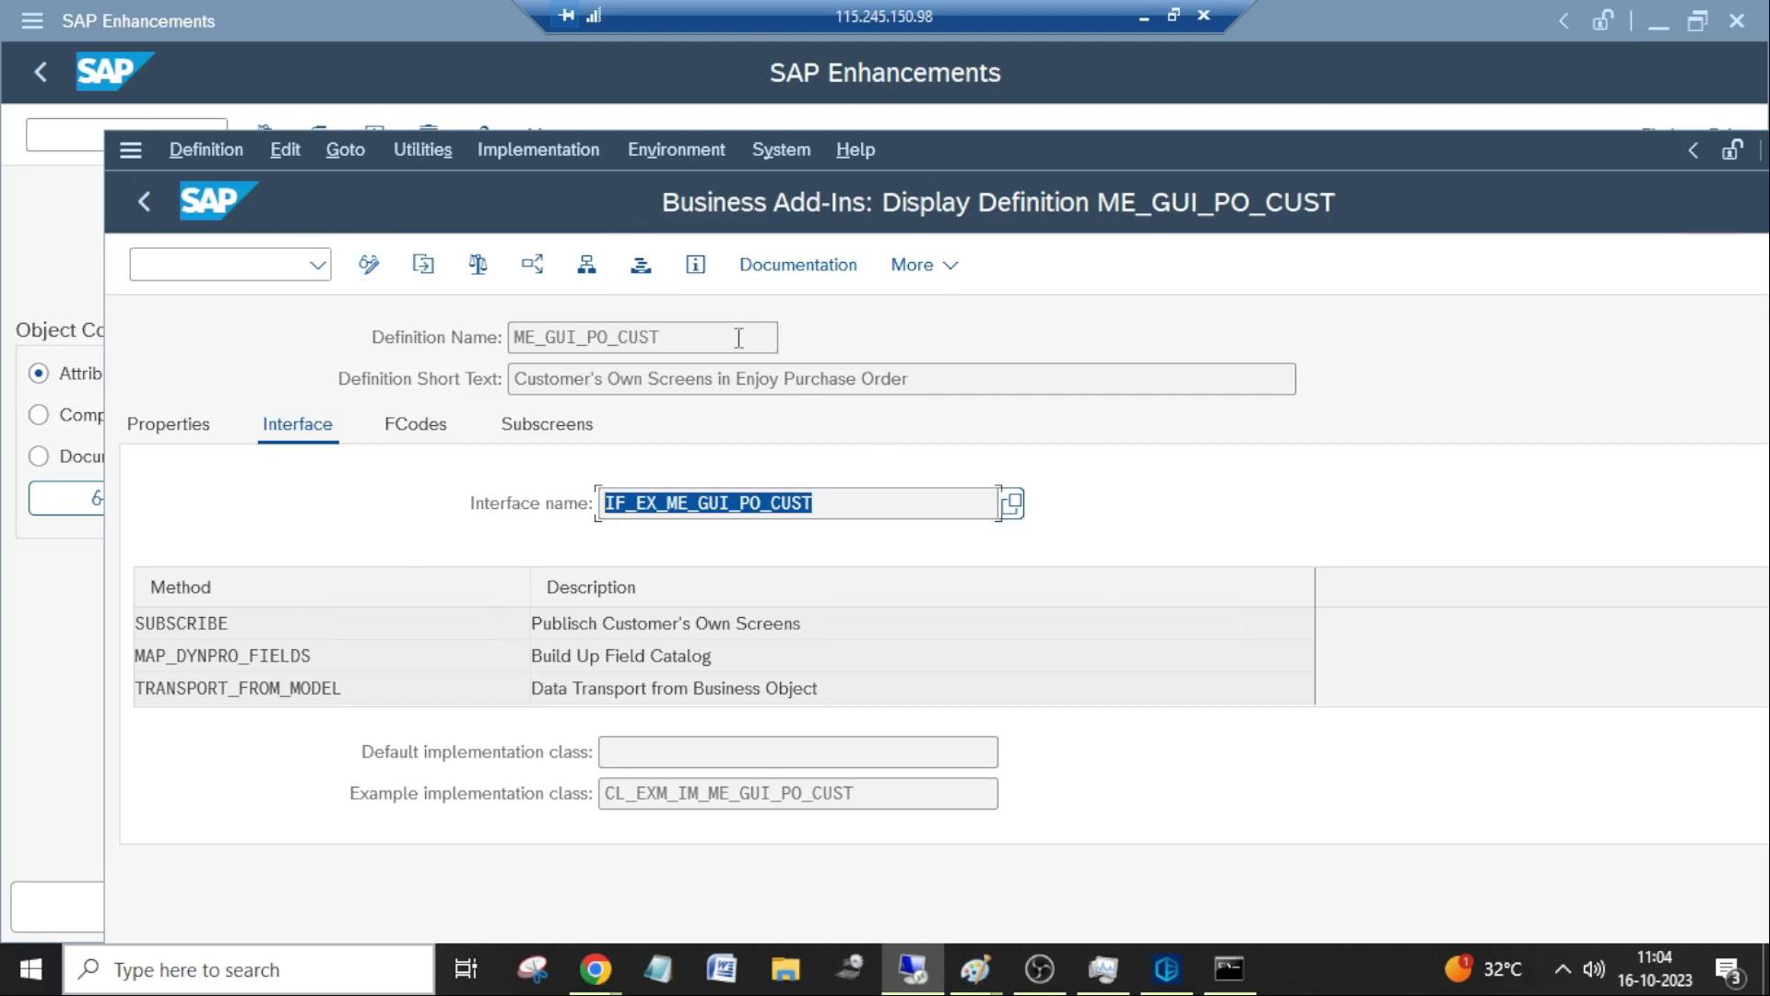
double_click(662, 337)
left_click(403, 348)
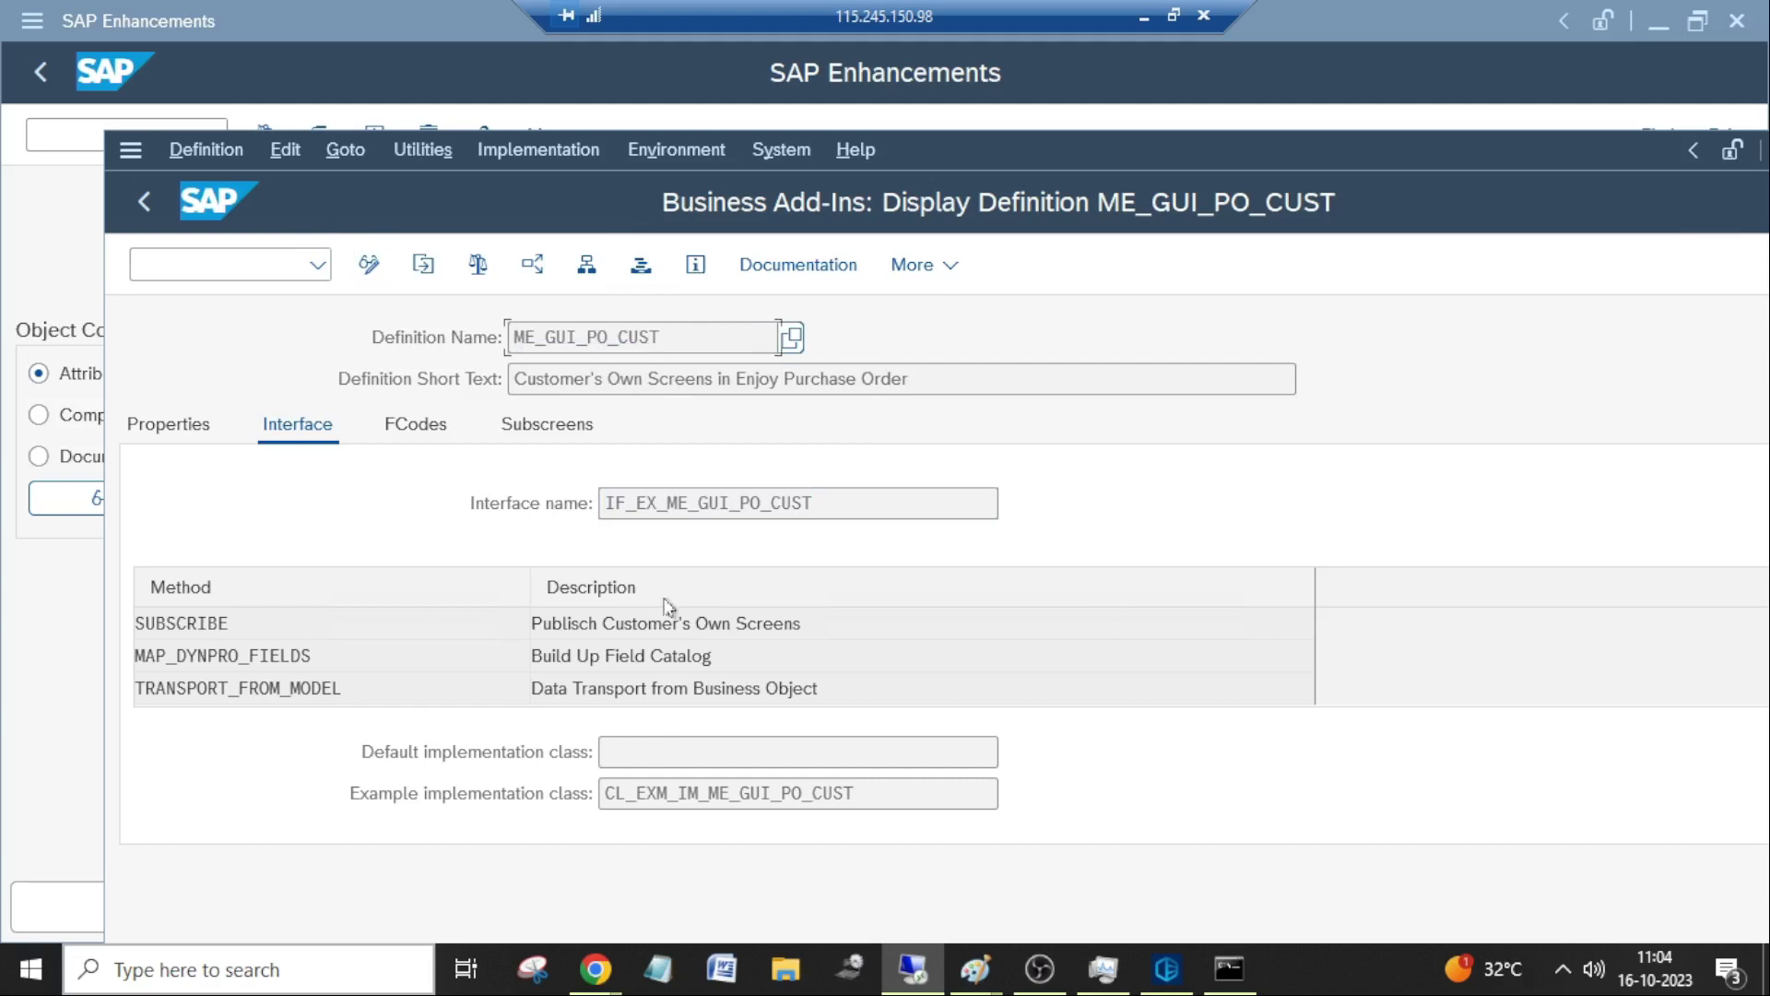
left_click(390, 627)
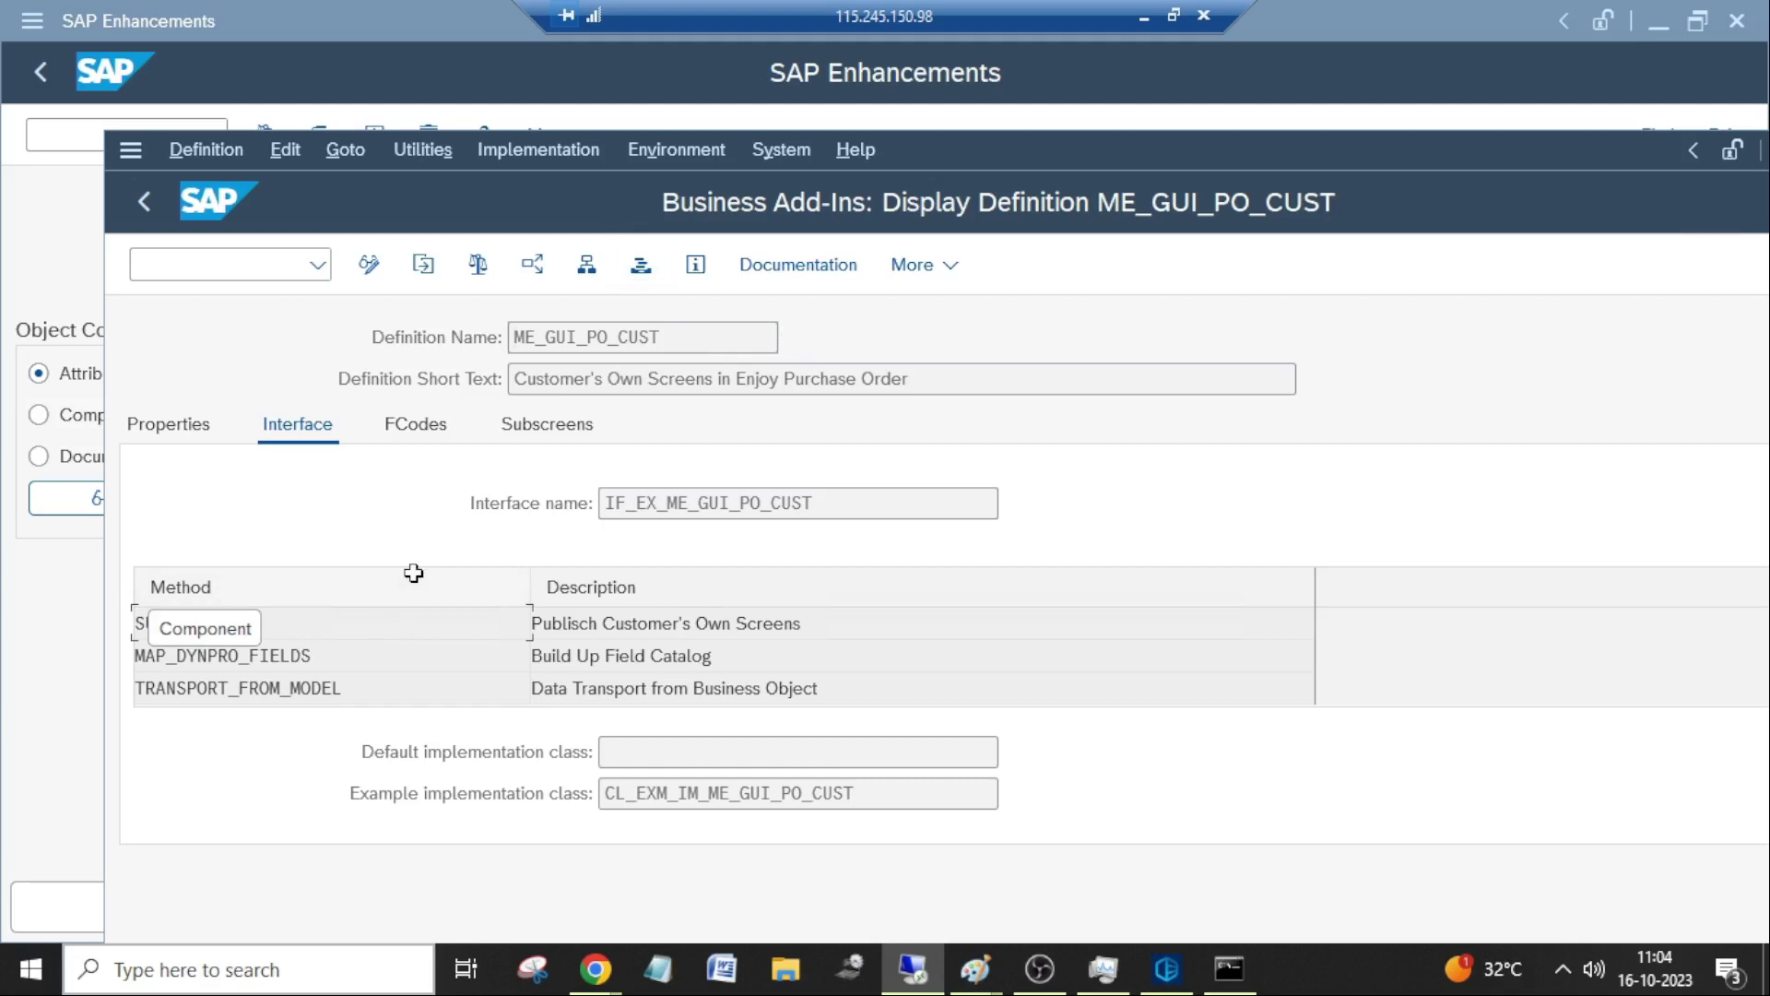
key("F3")
key("alt+Tab")
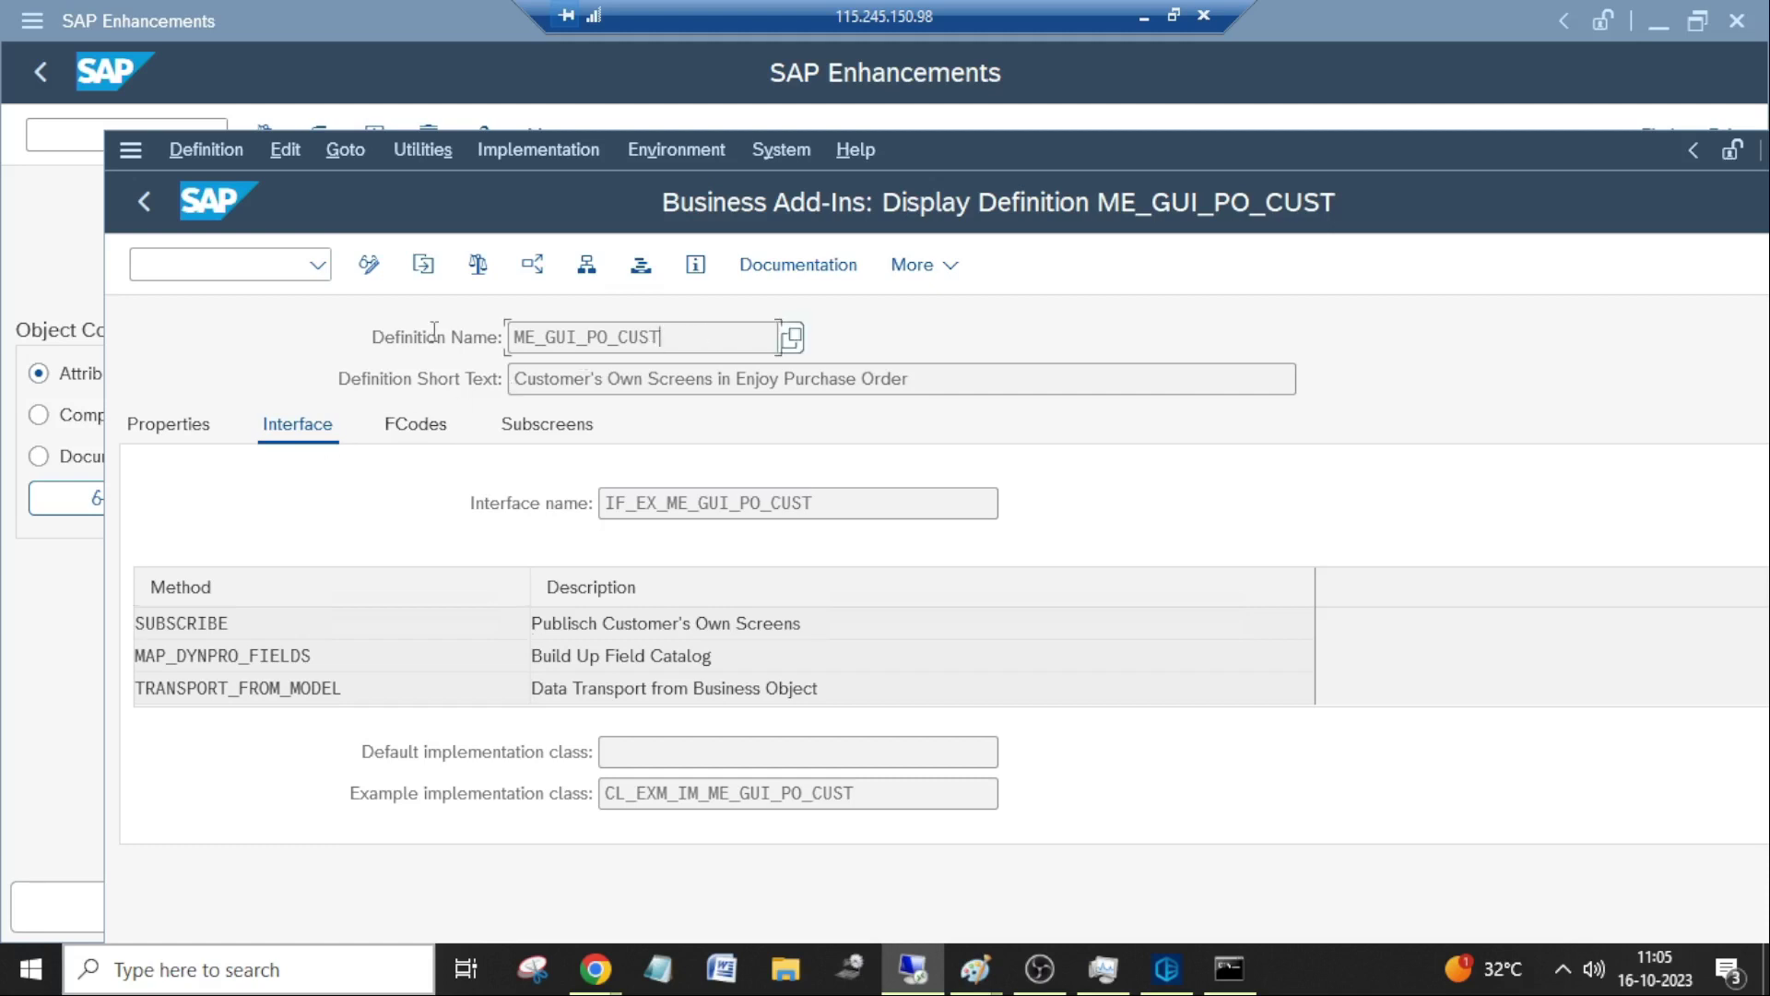
left_click_drag(706, 338, 354, 339)
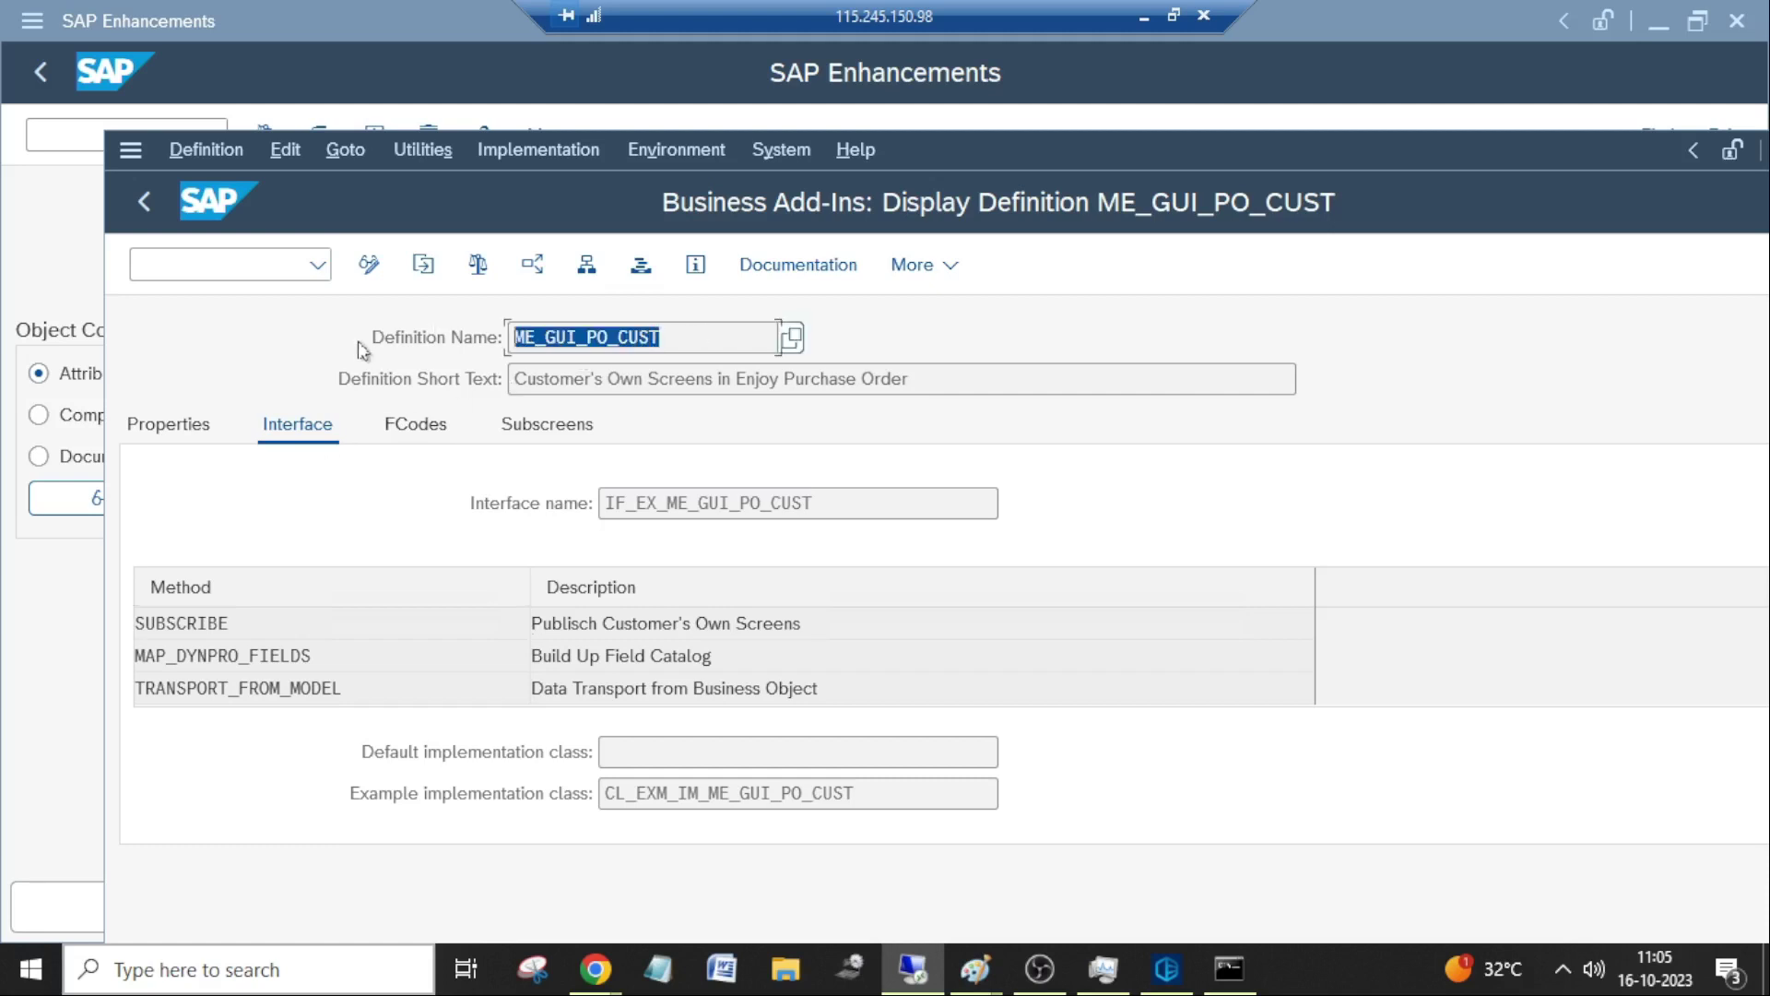
left_click(633, 332)
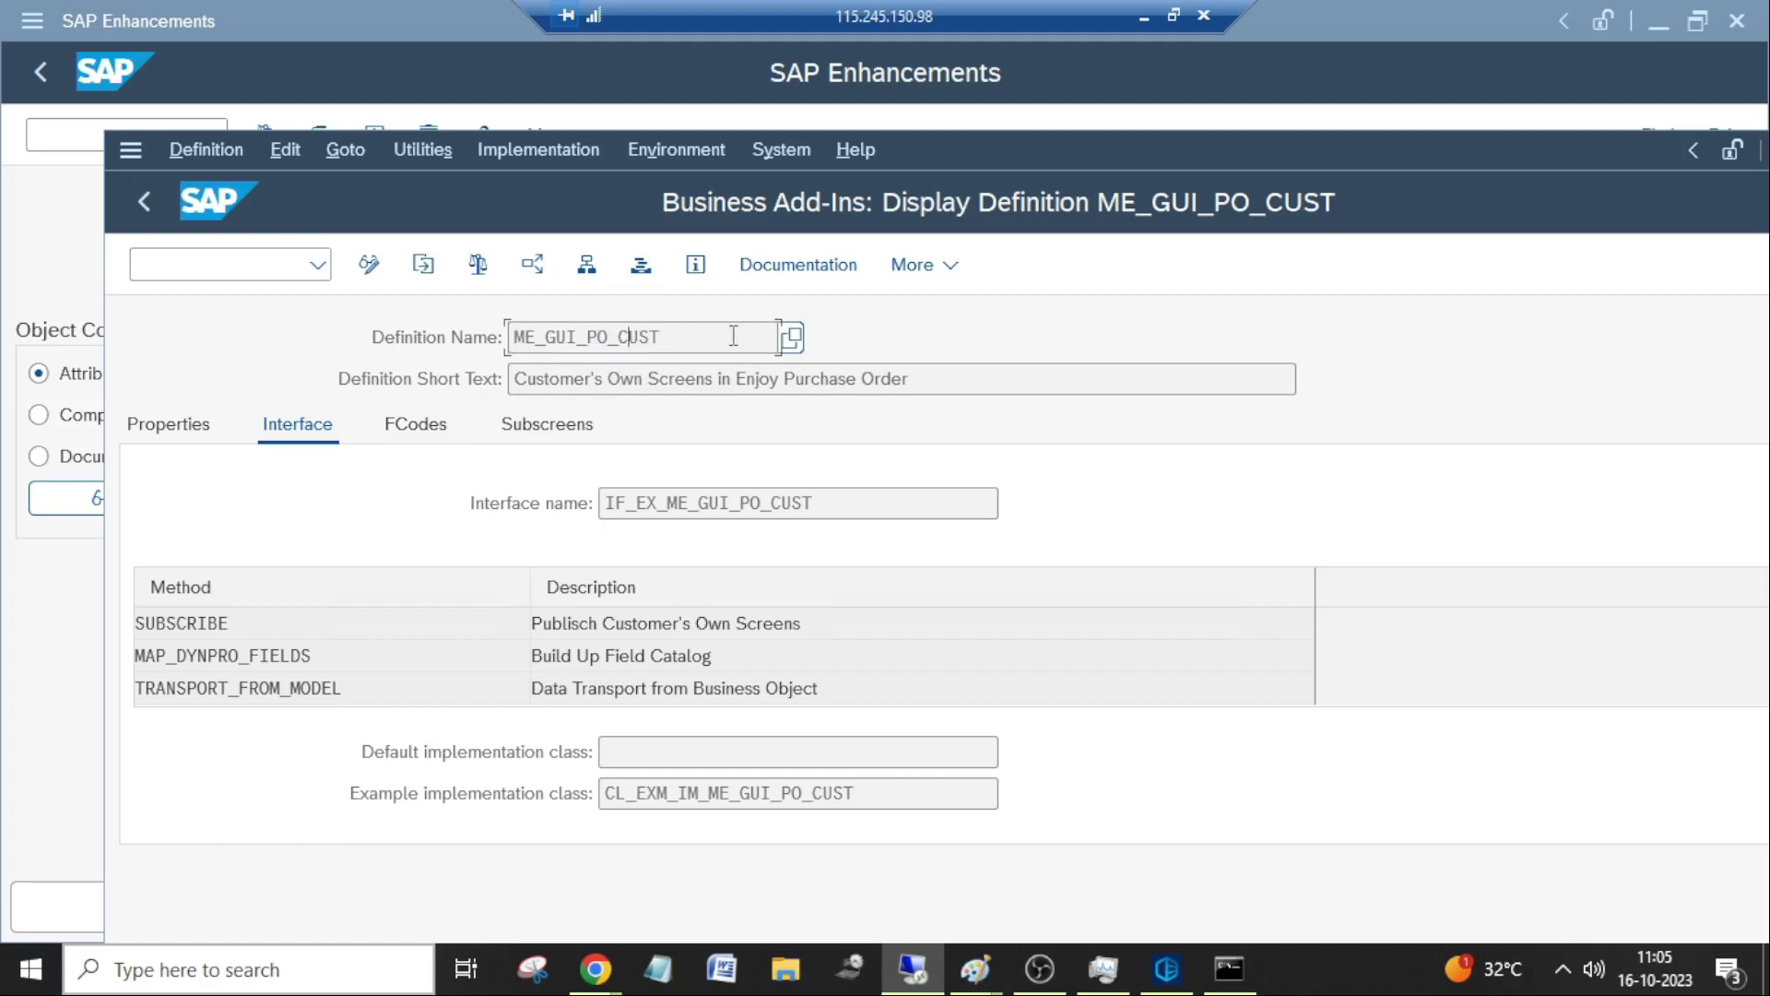
double_click(531, 323)
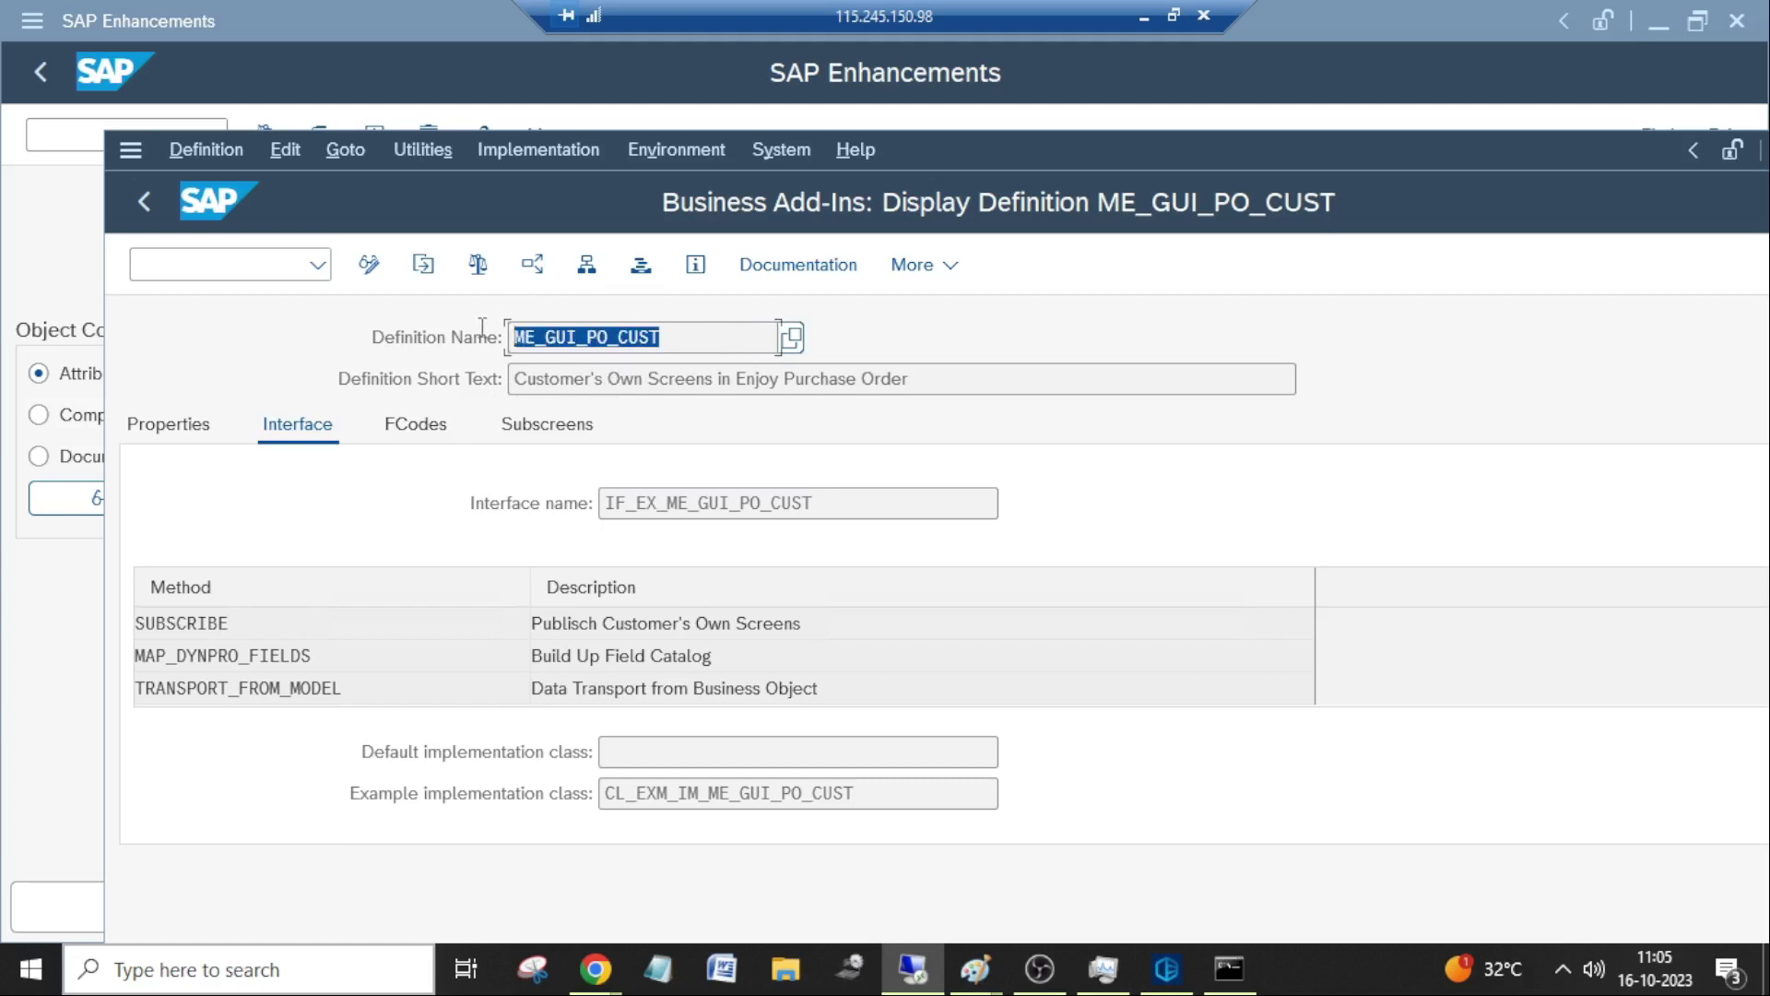
left_click_drag(653, 334, 407, 347)
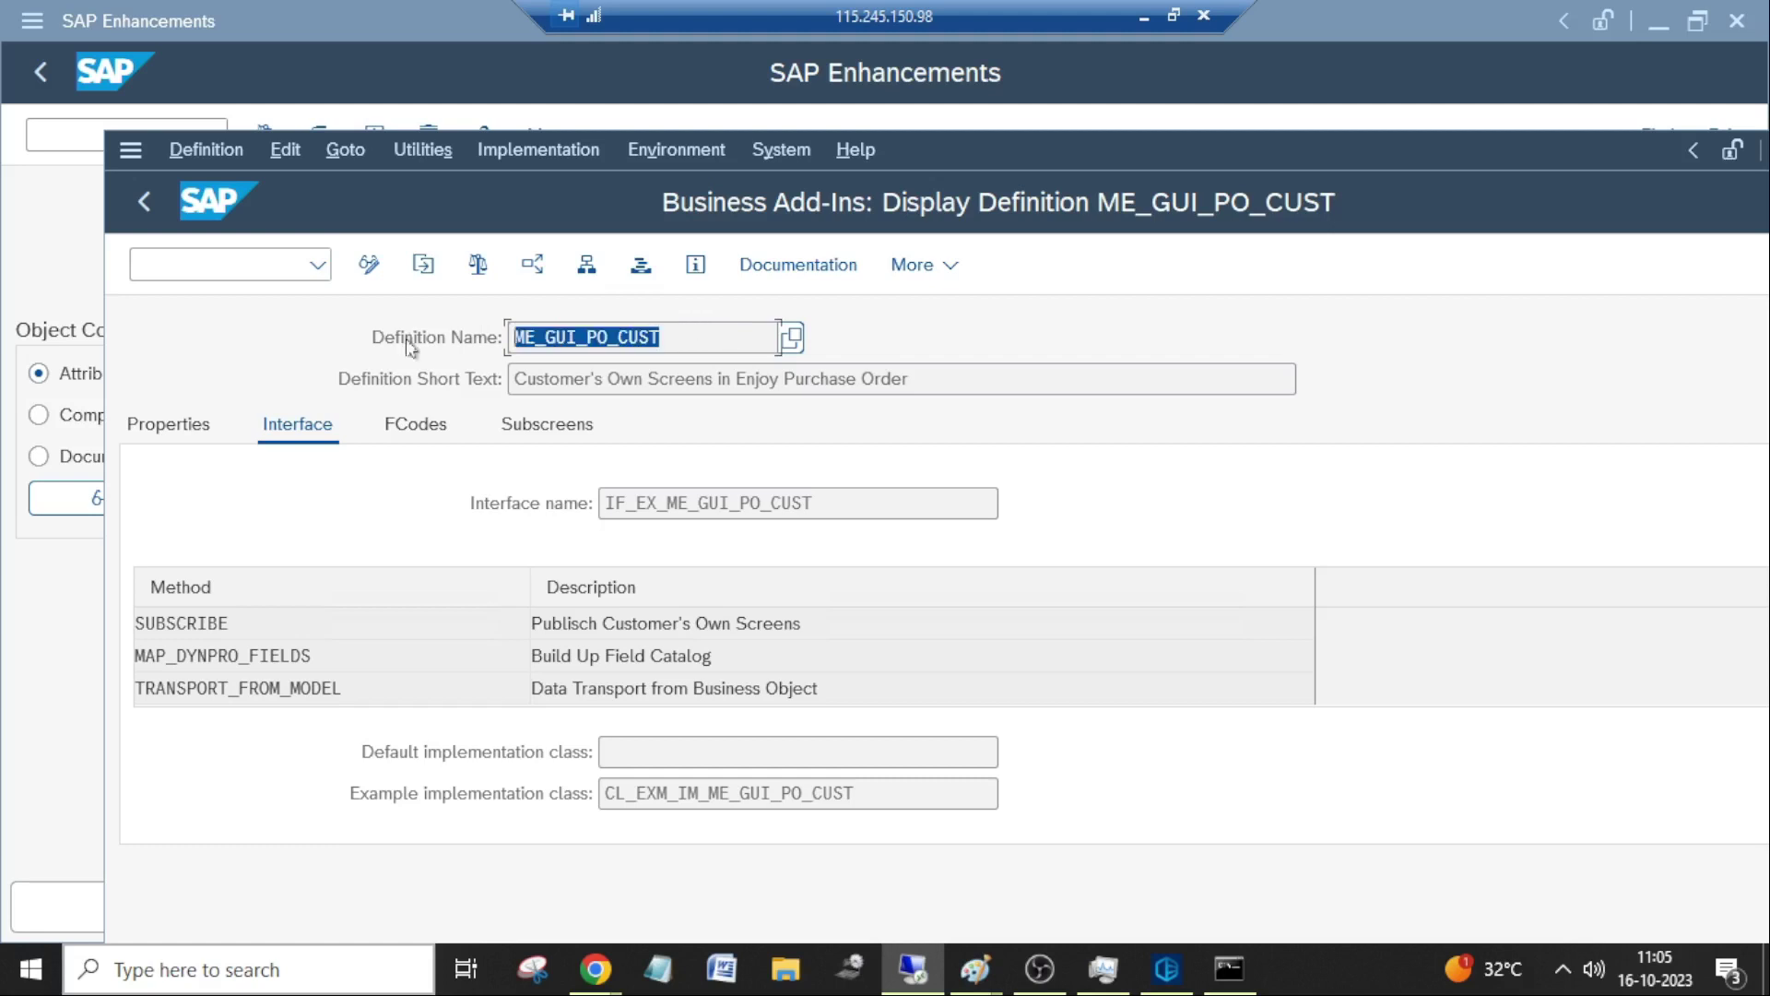
left_click(591, 337)
left_click_drag(655, 337, 296, 343)
left_click(700, 350)
left_click_drag(716, 340, 307, 388)
Display the overview of all implementations for definition ME_GUI_PO_CUST, check ZME_GUI_PO_CUST, and close the overview.
left_click(540, 152)
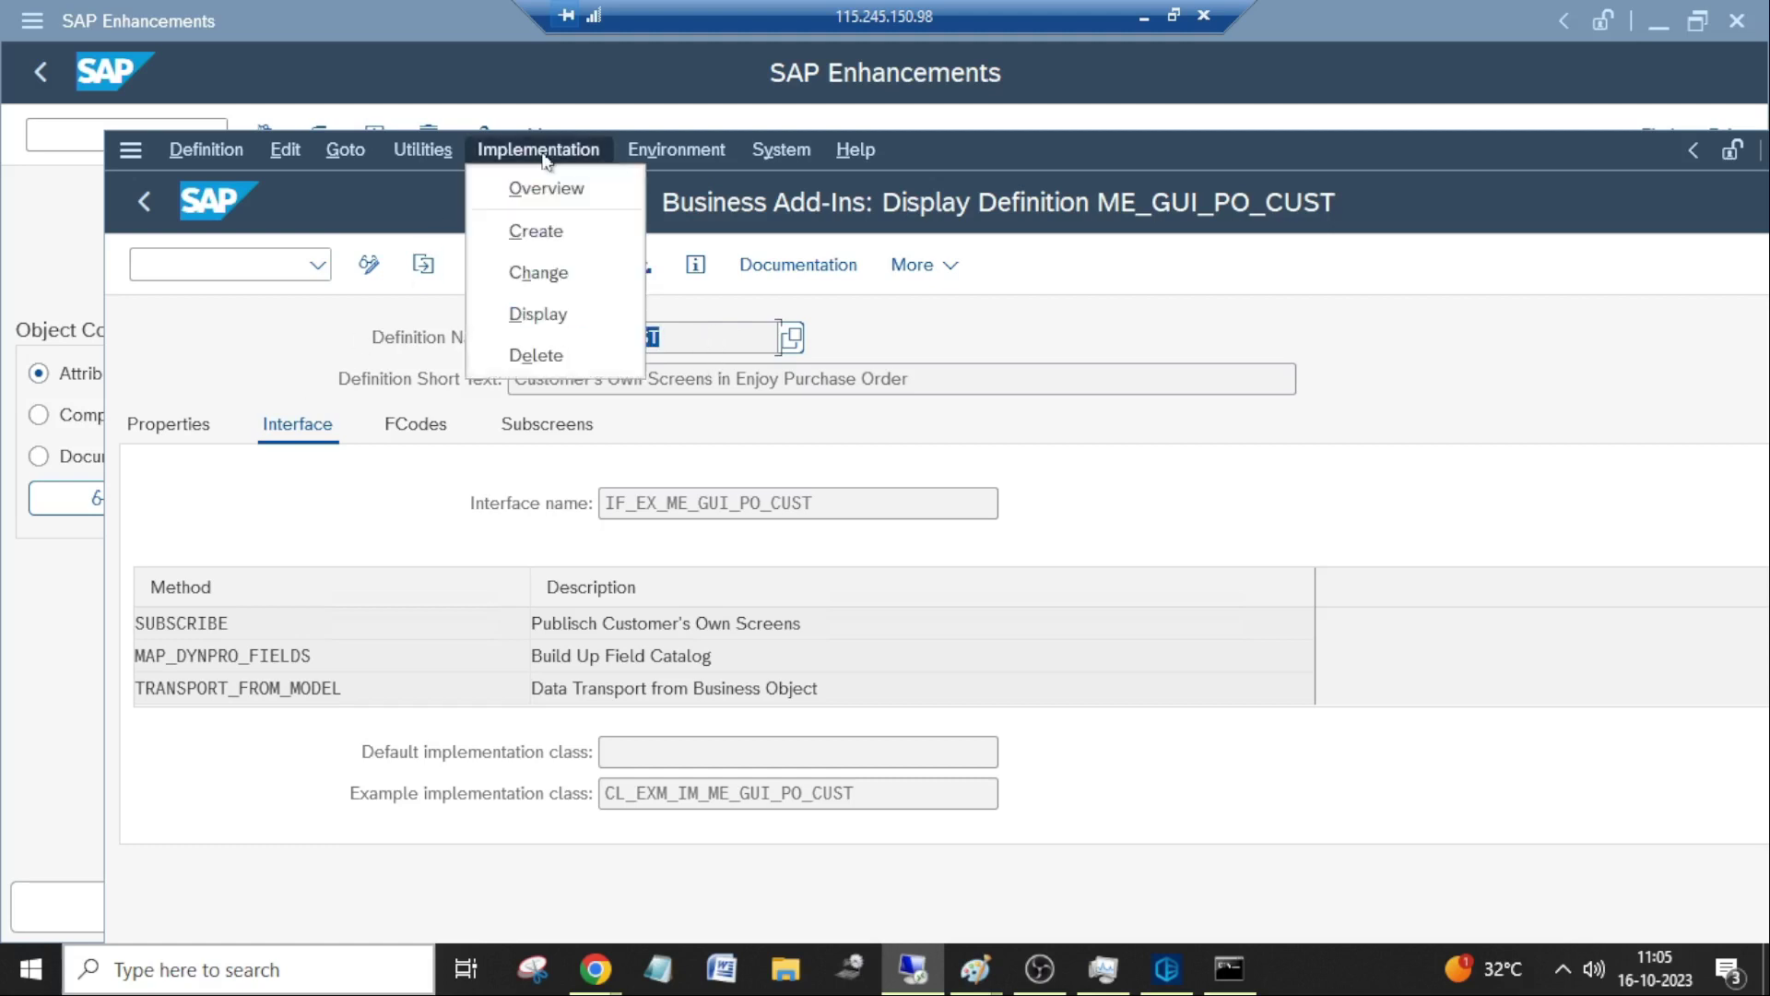
left_click(549, 191)
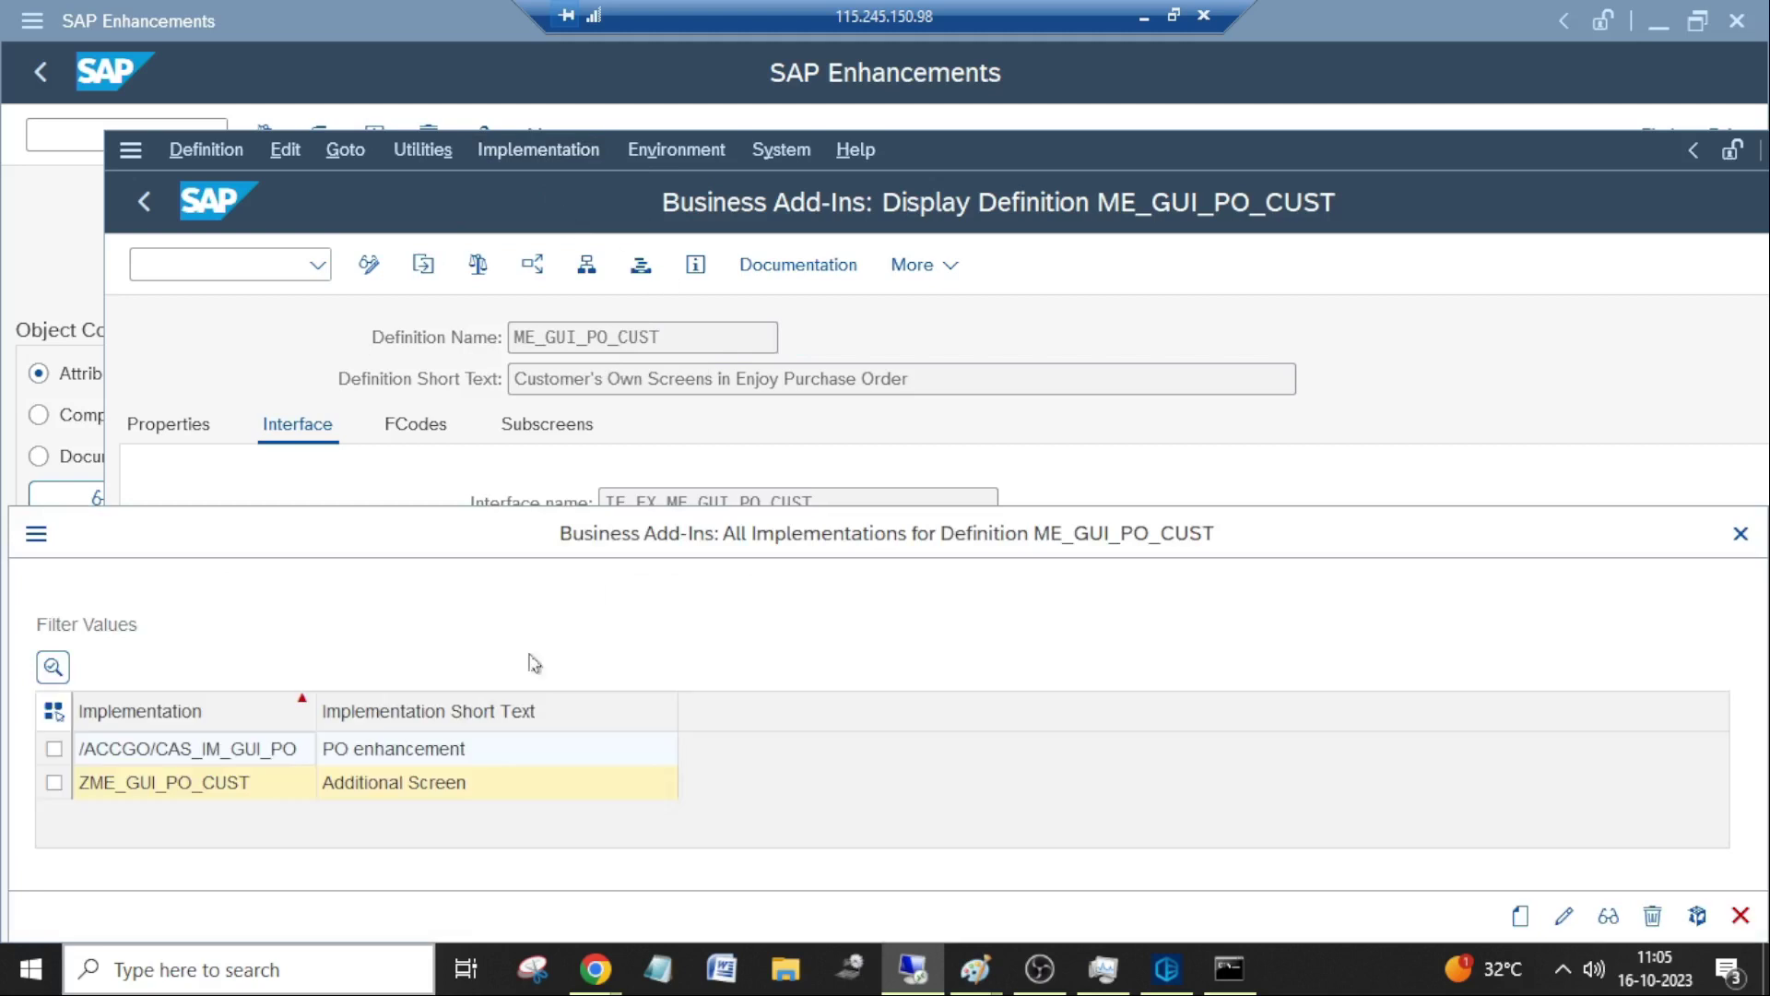
left_click(98, 795)
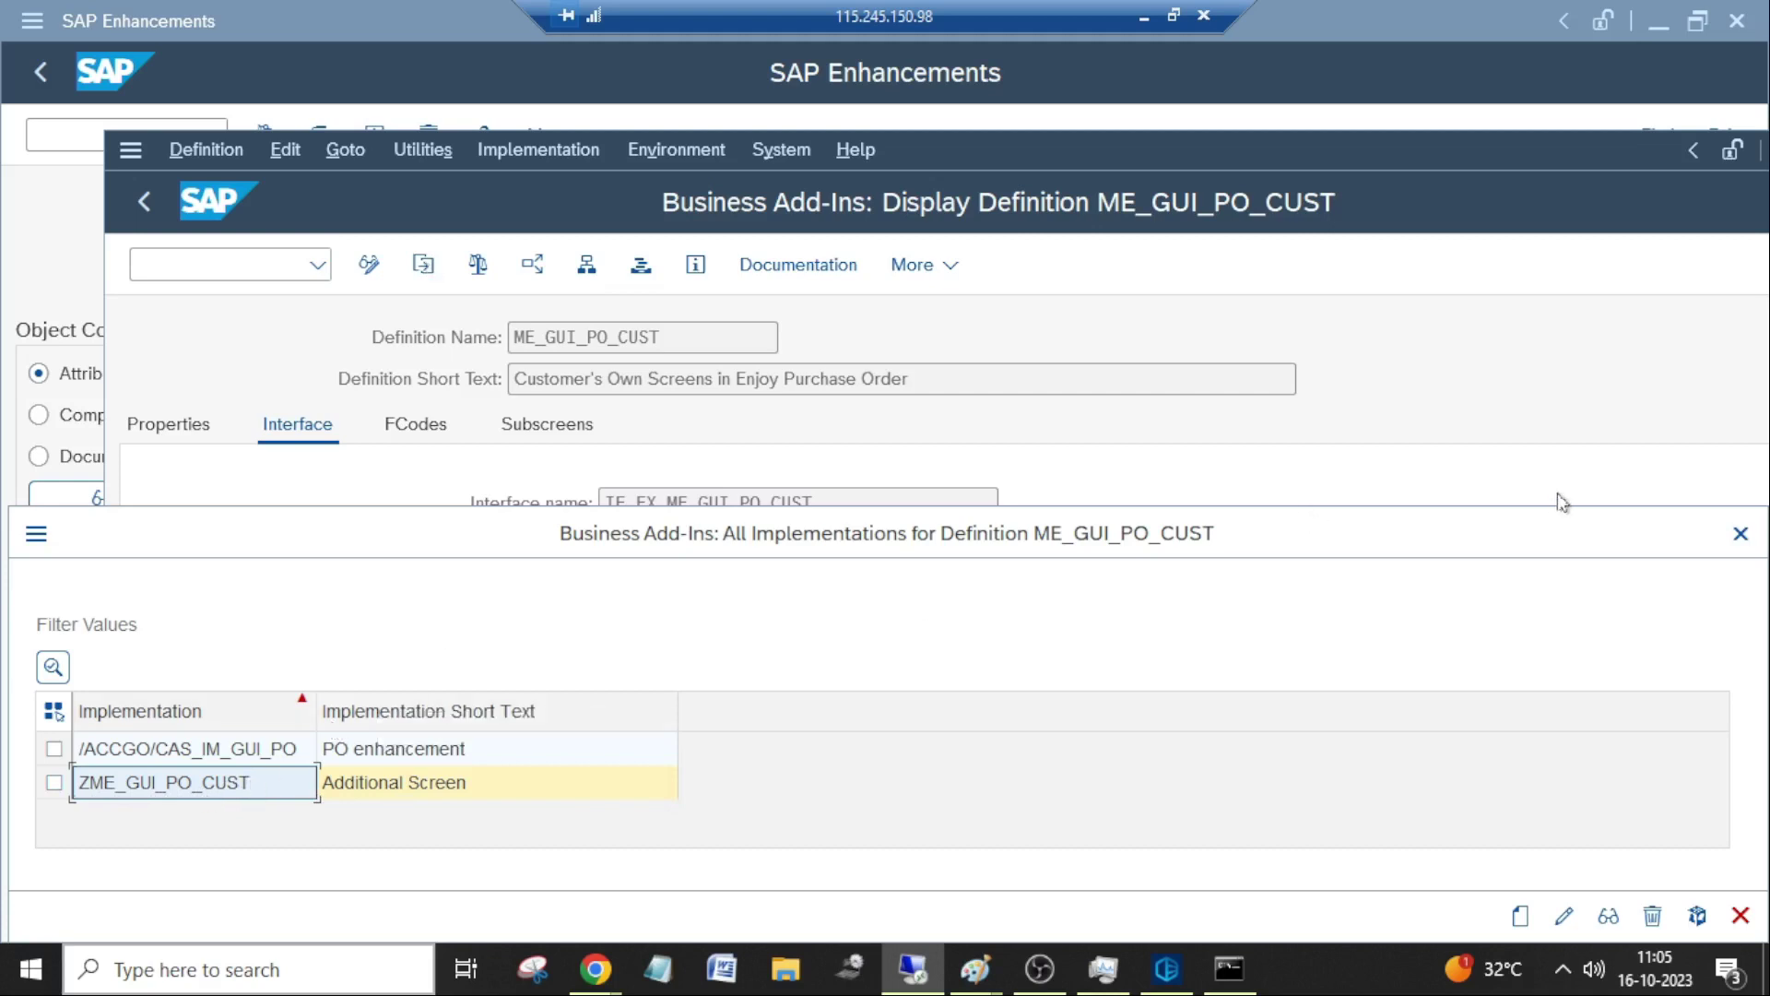
left_click(1741, 535)
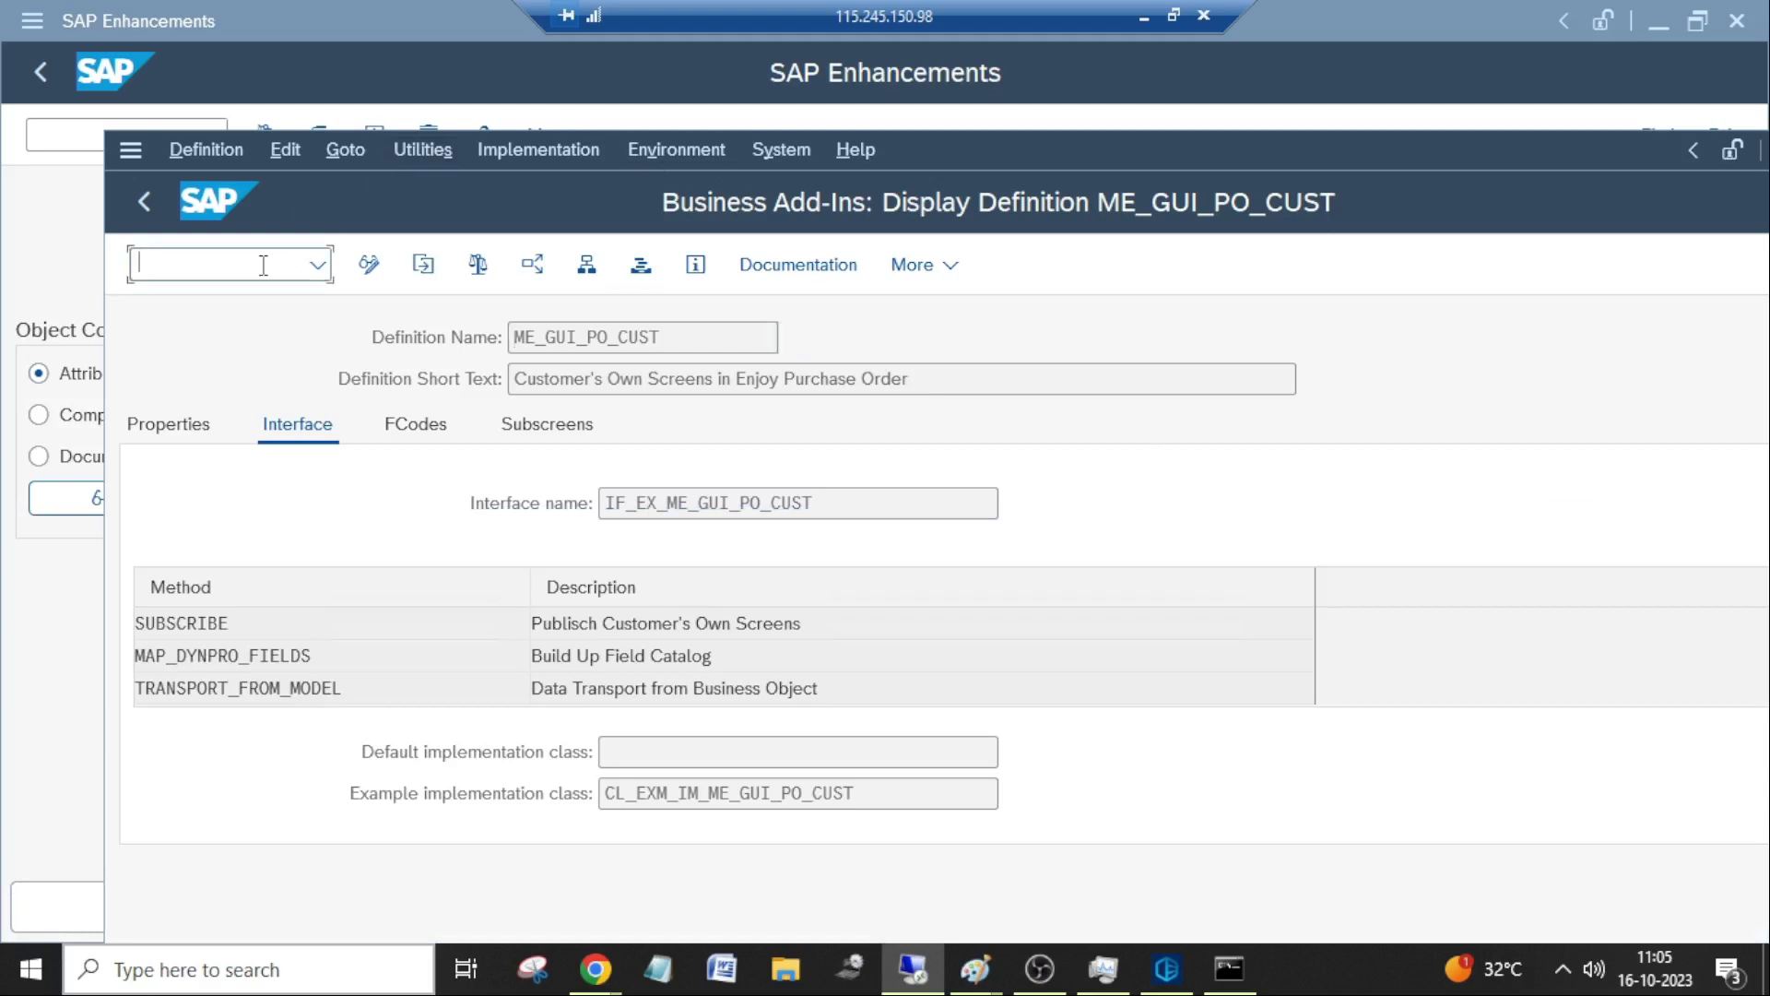
Copy the definition name, start transaction SE19 in a new session, and enter ME_GUI_PO_CUST as the classic BAdI for a new implementation.
key("Tab")
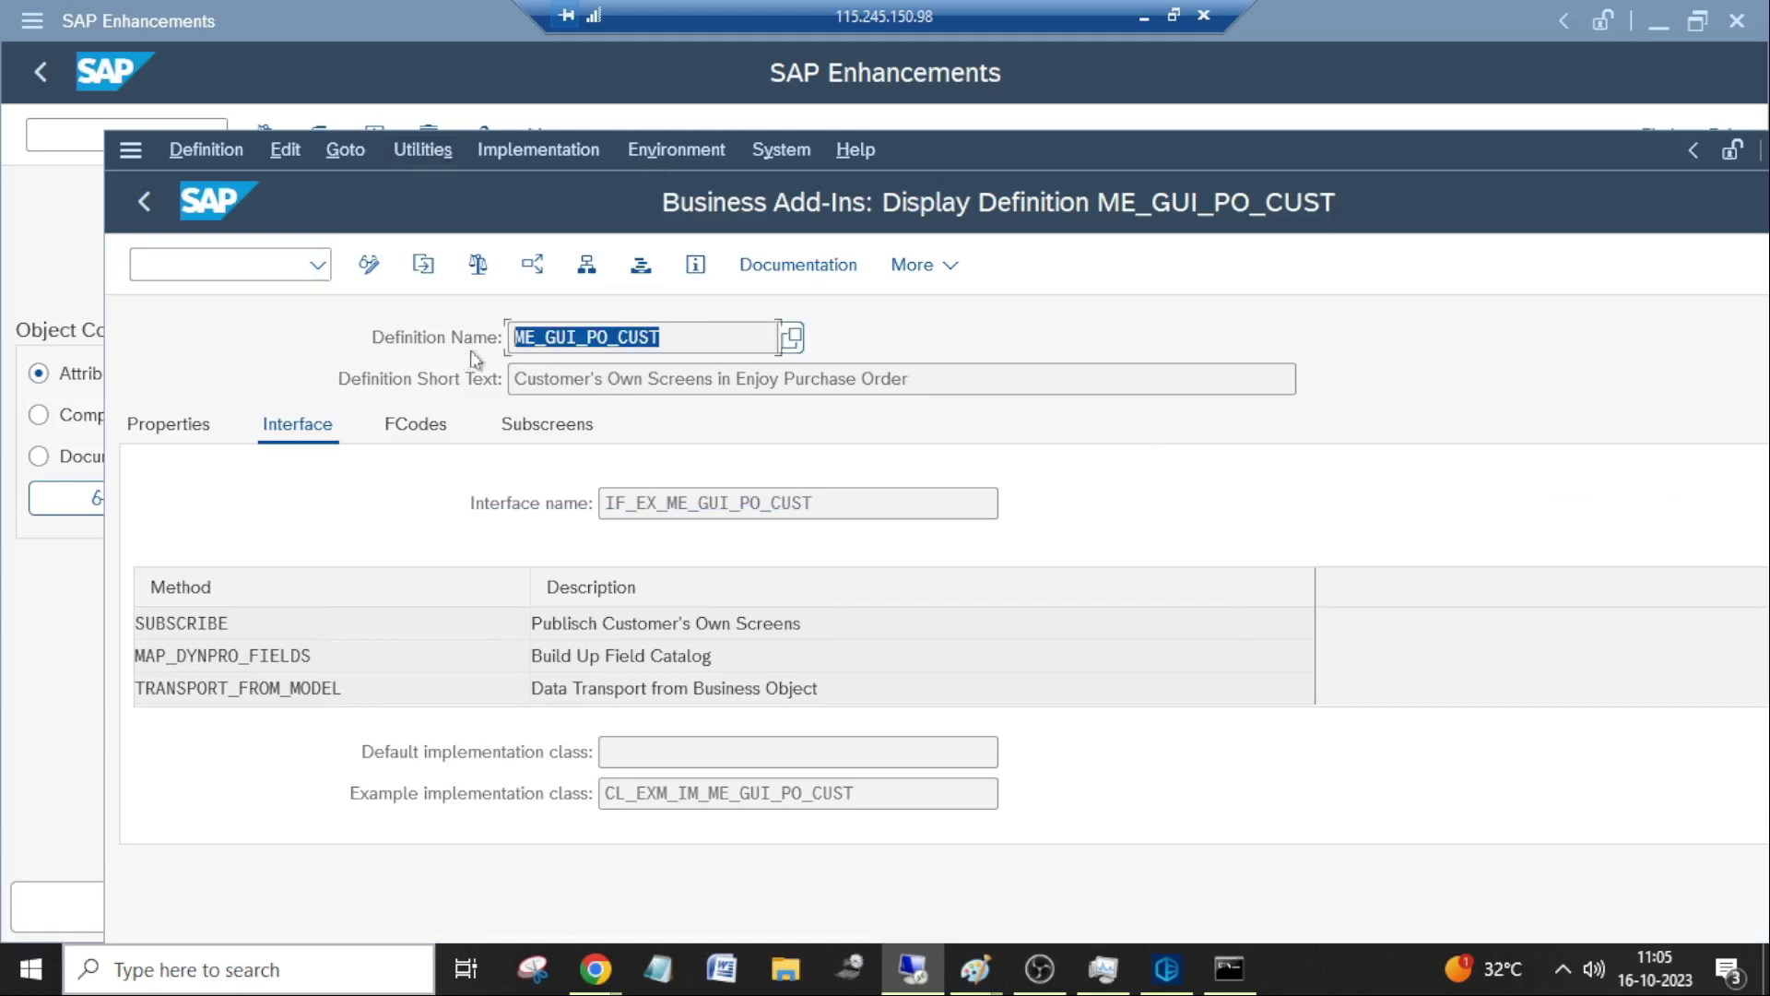
left_click(208, 275)
type("/ose19")
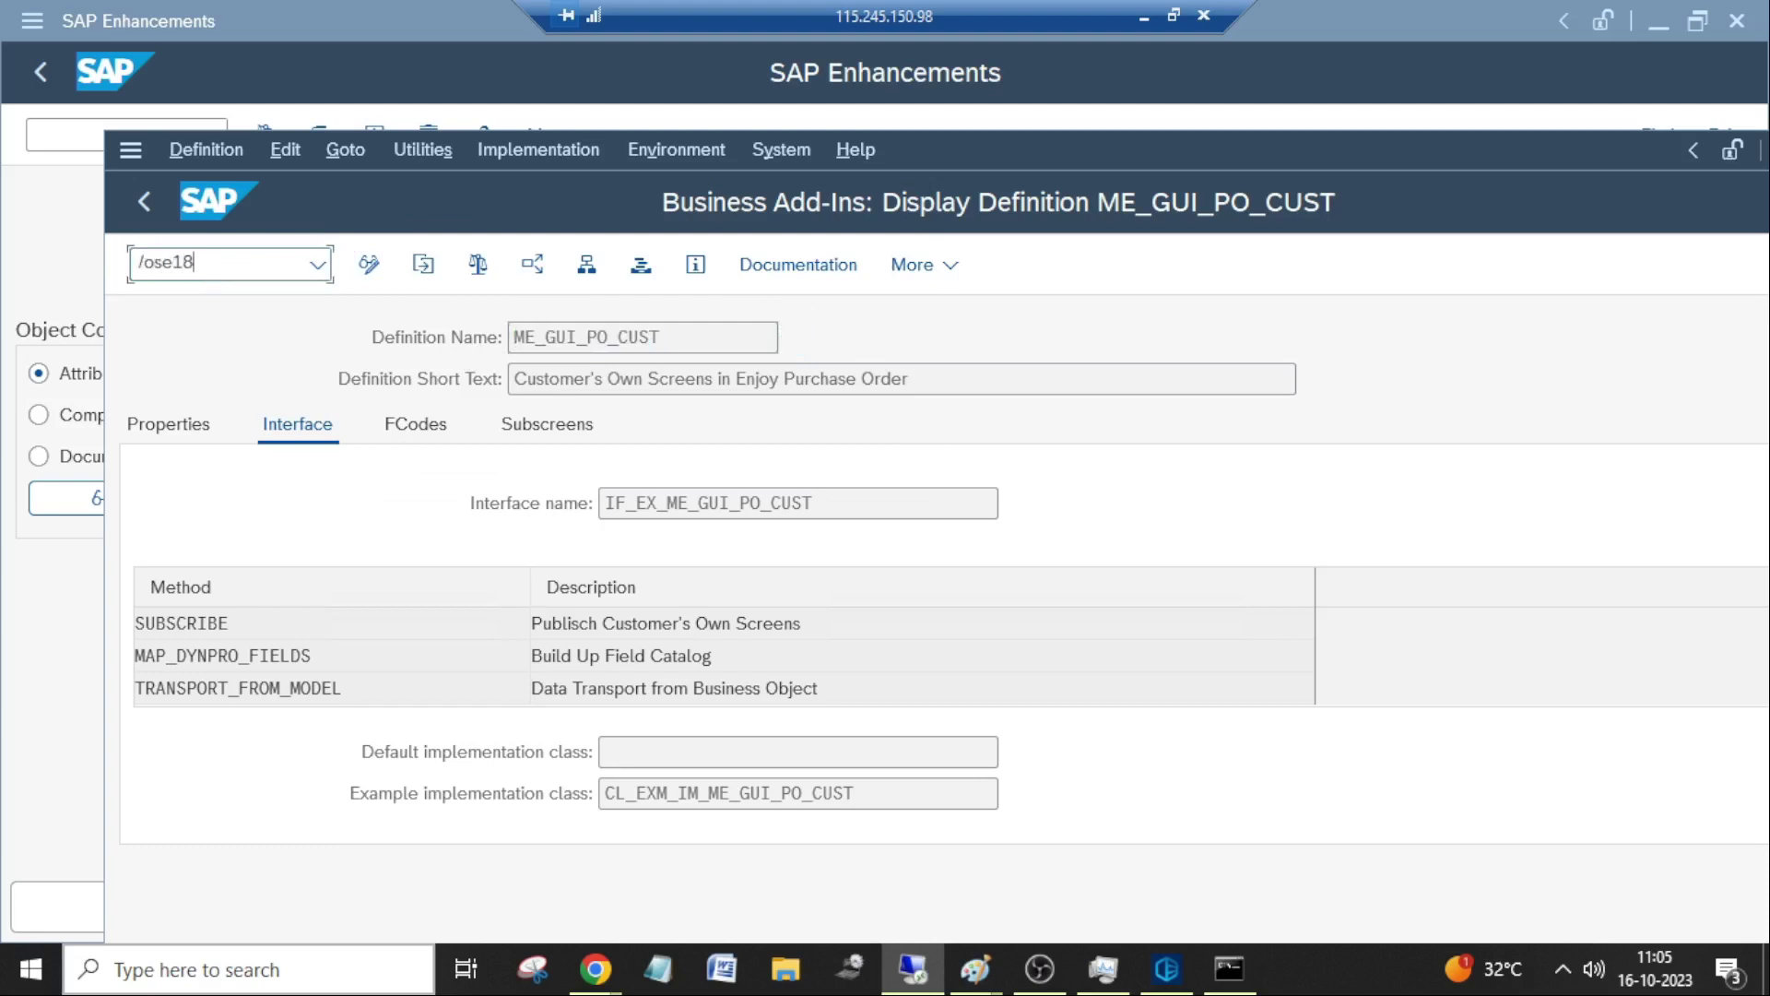
key("Return")
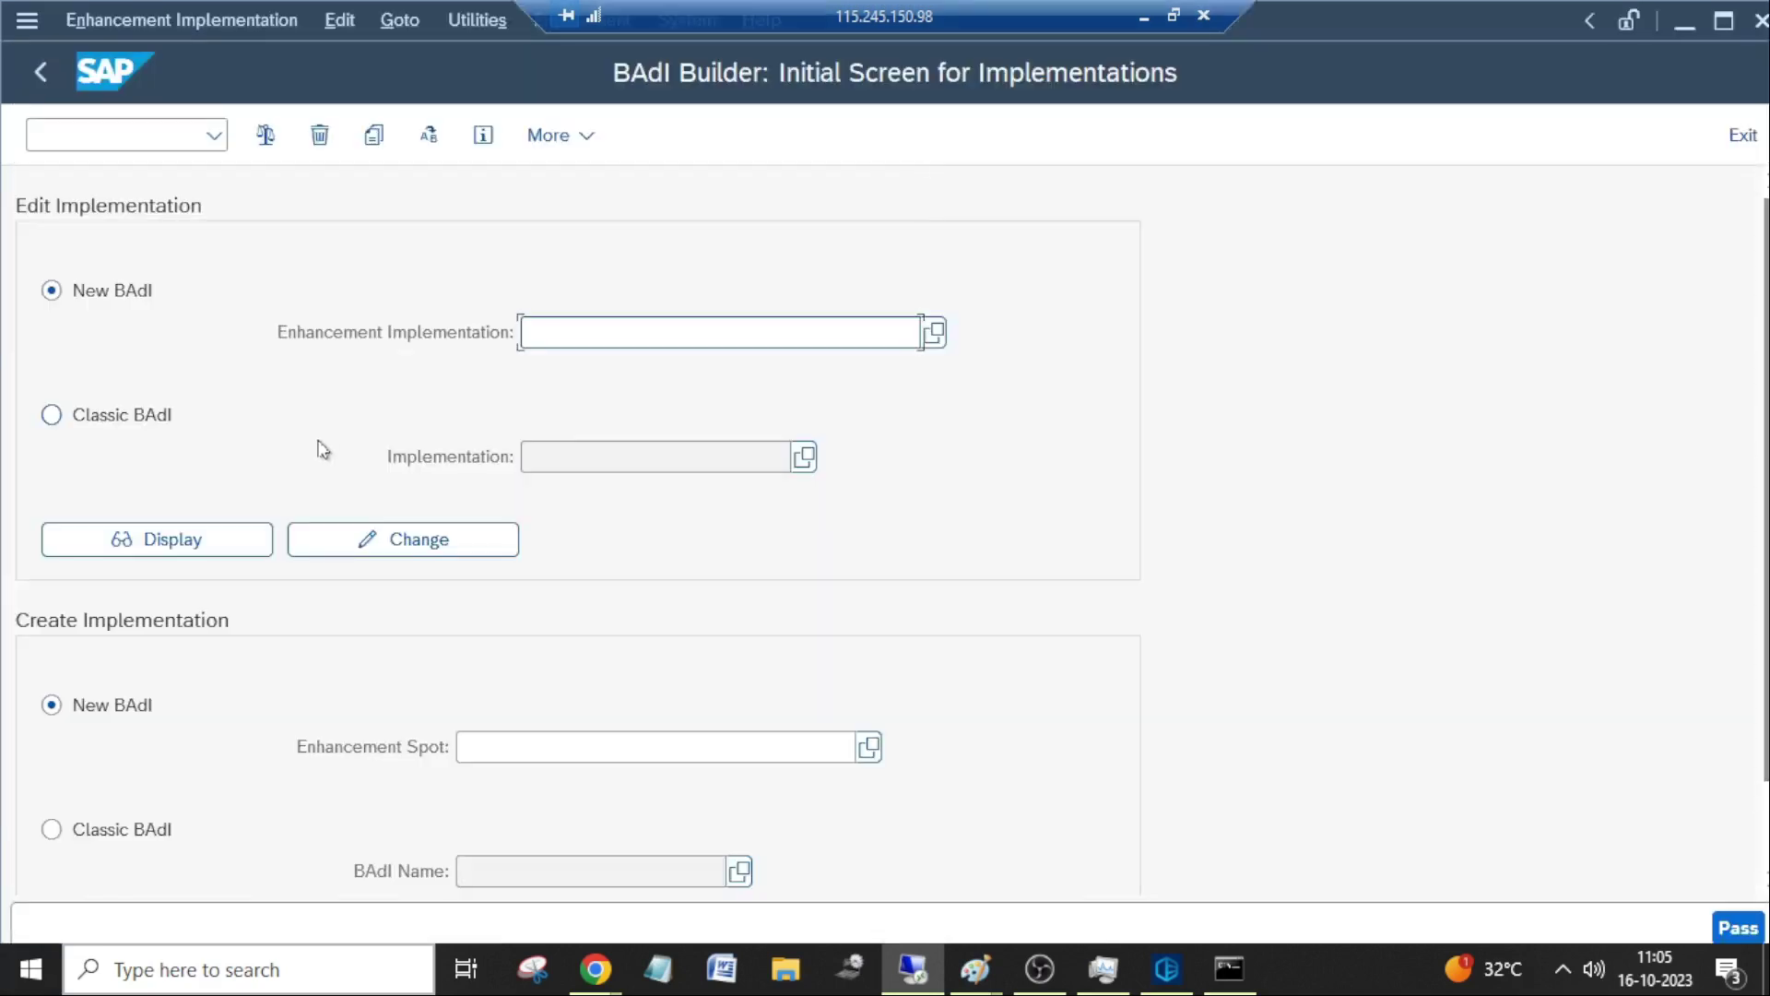
left_click(109, 845)
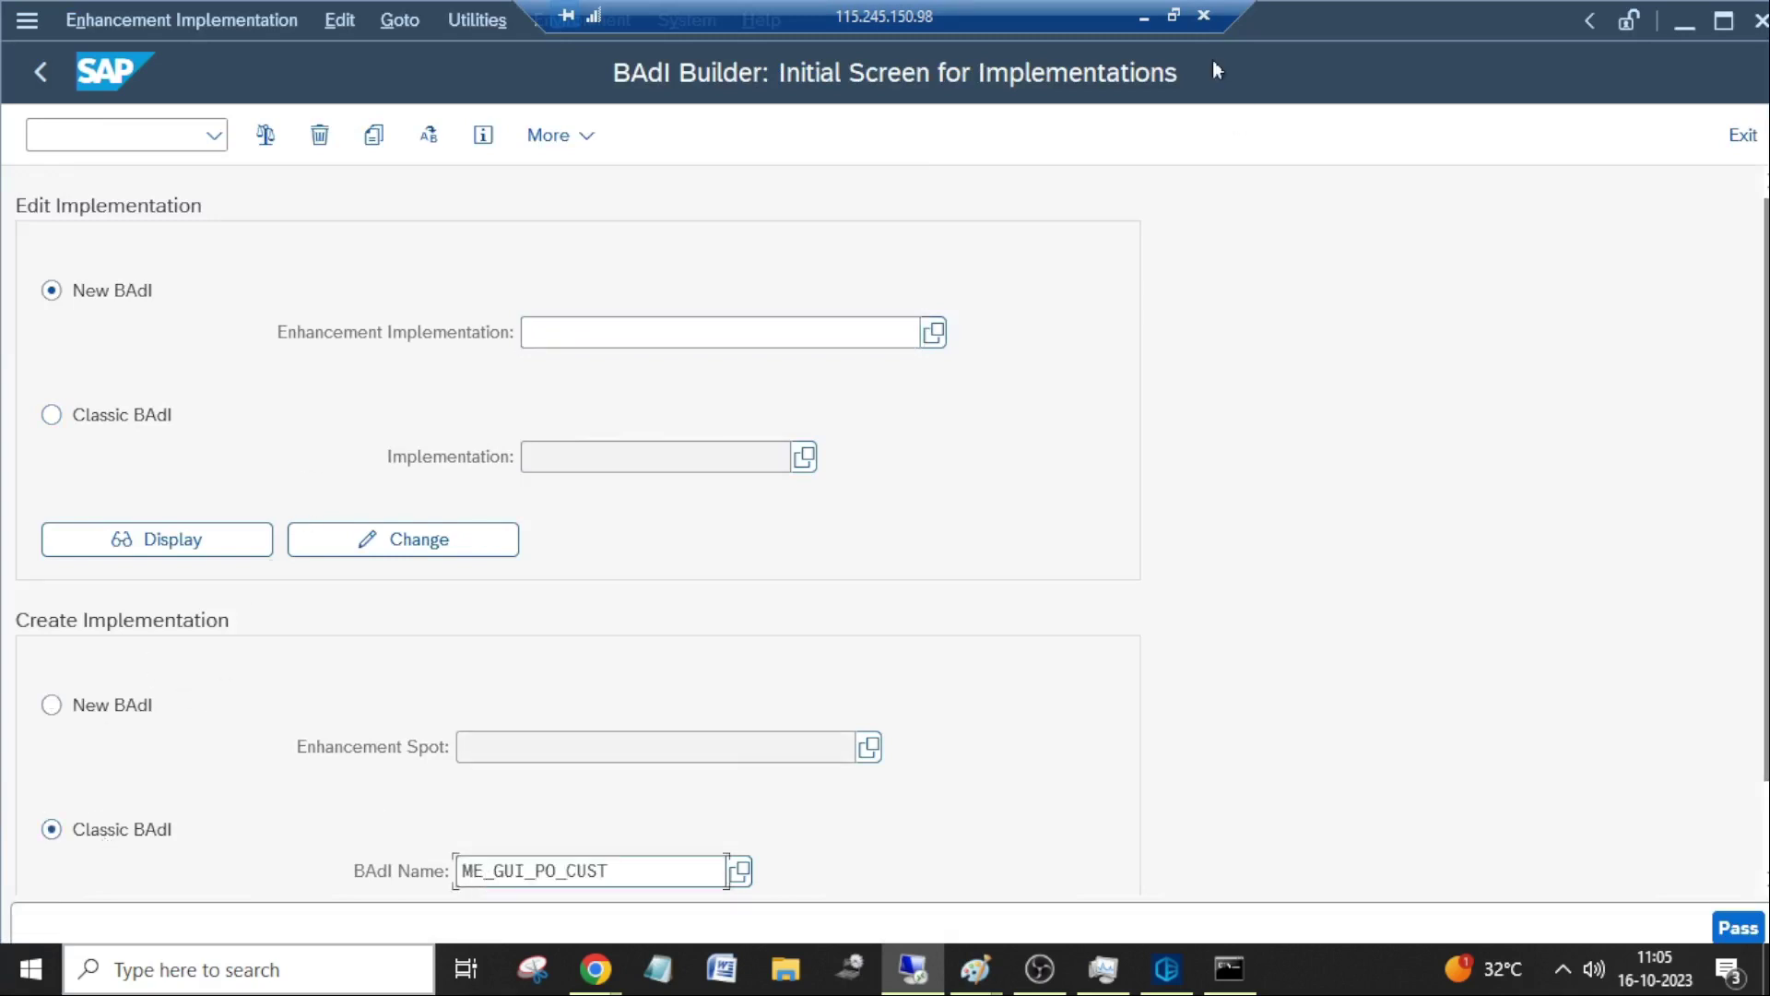
double_click(1345, 26)
scroll(911, 666, "down", 2)
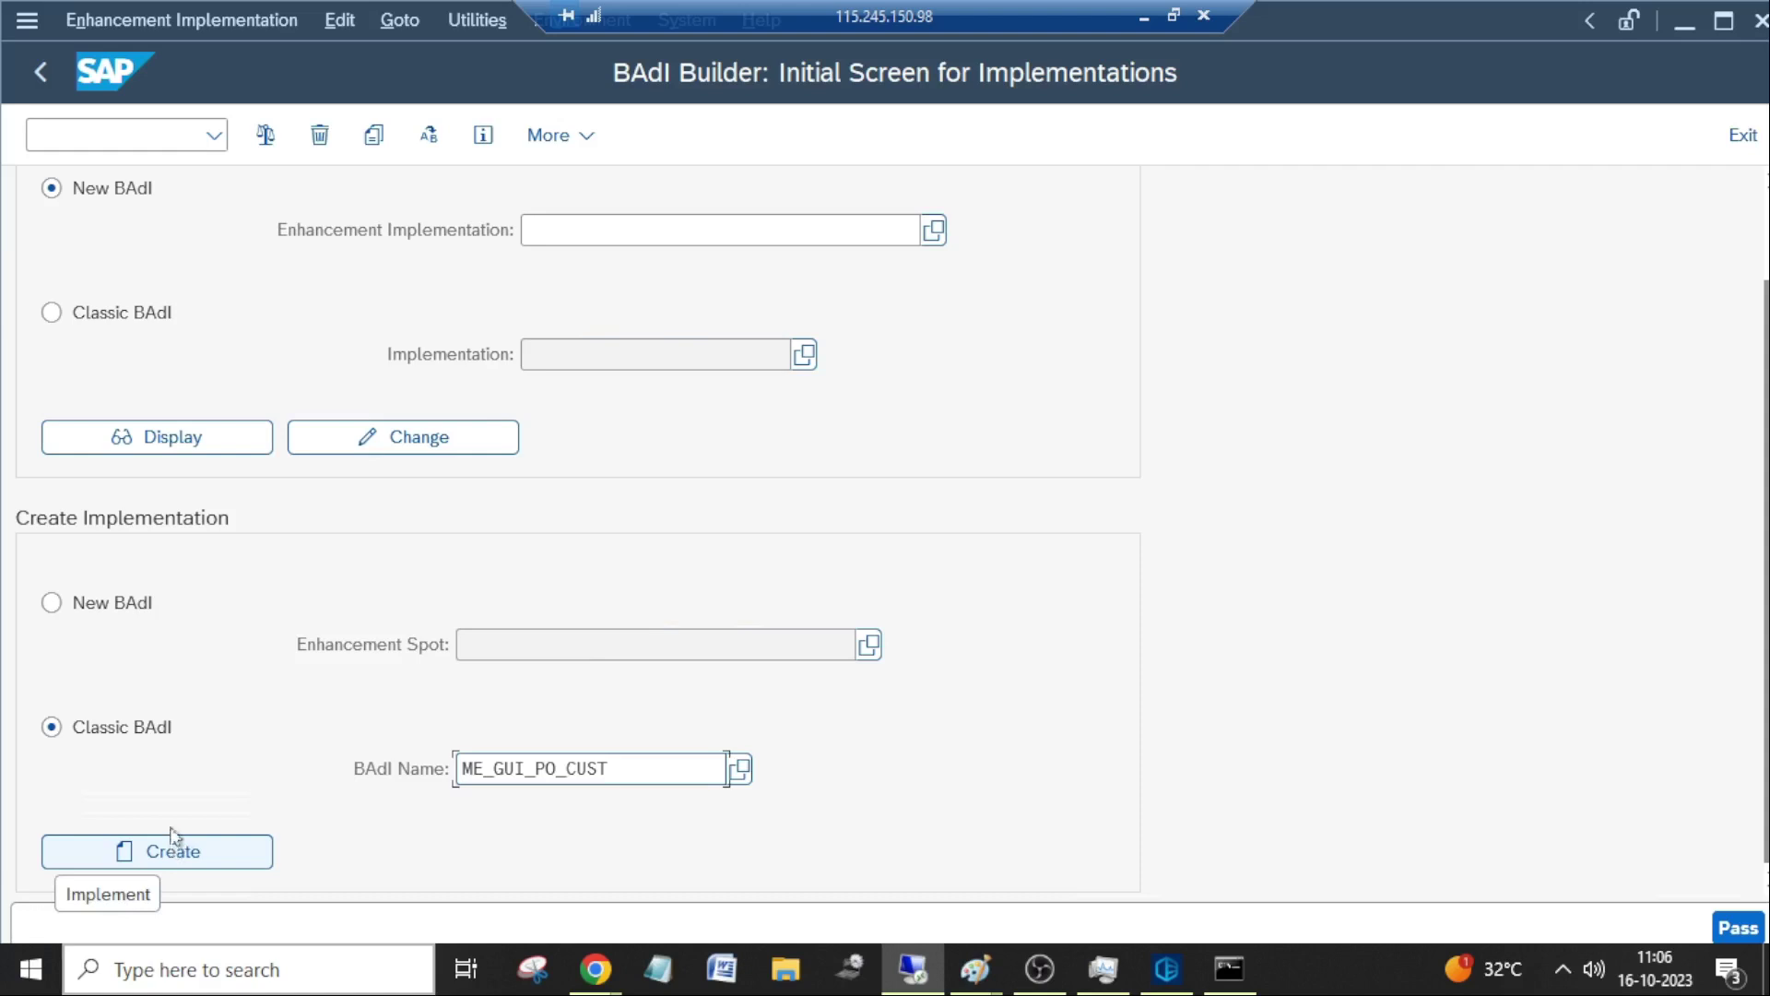
Display the existing classic BAdI implementation ZME_GUI_PO_CUST.
scroll(311, 481, "up", 2)
left_click(122, 350)
left_click(550, 452)
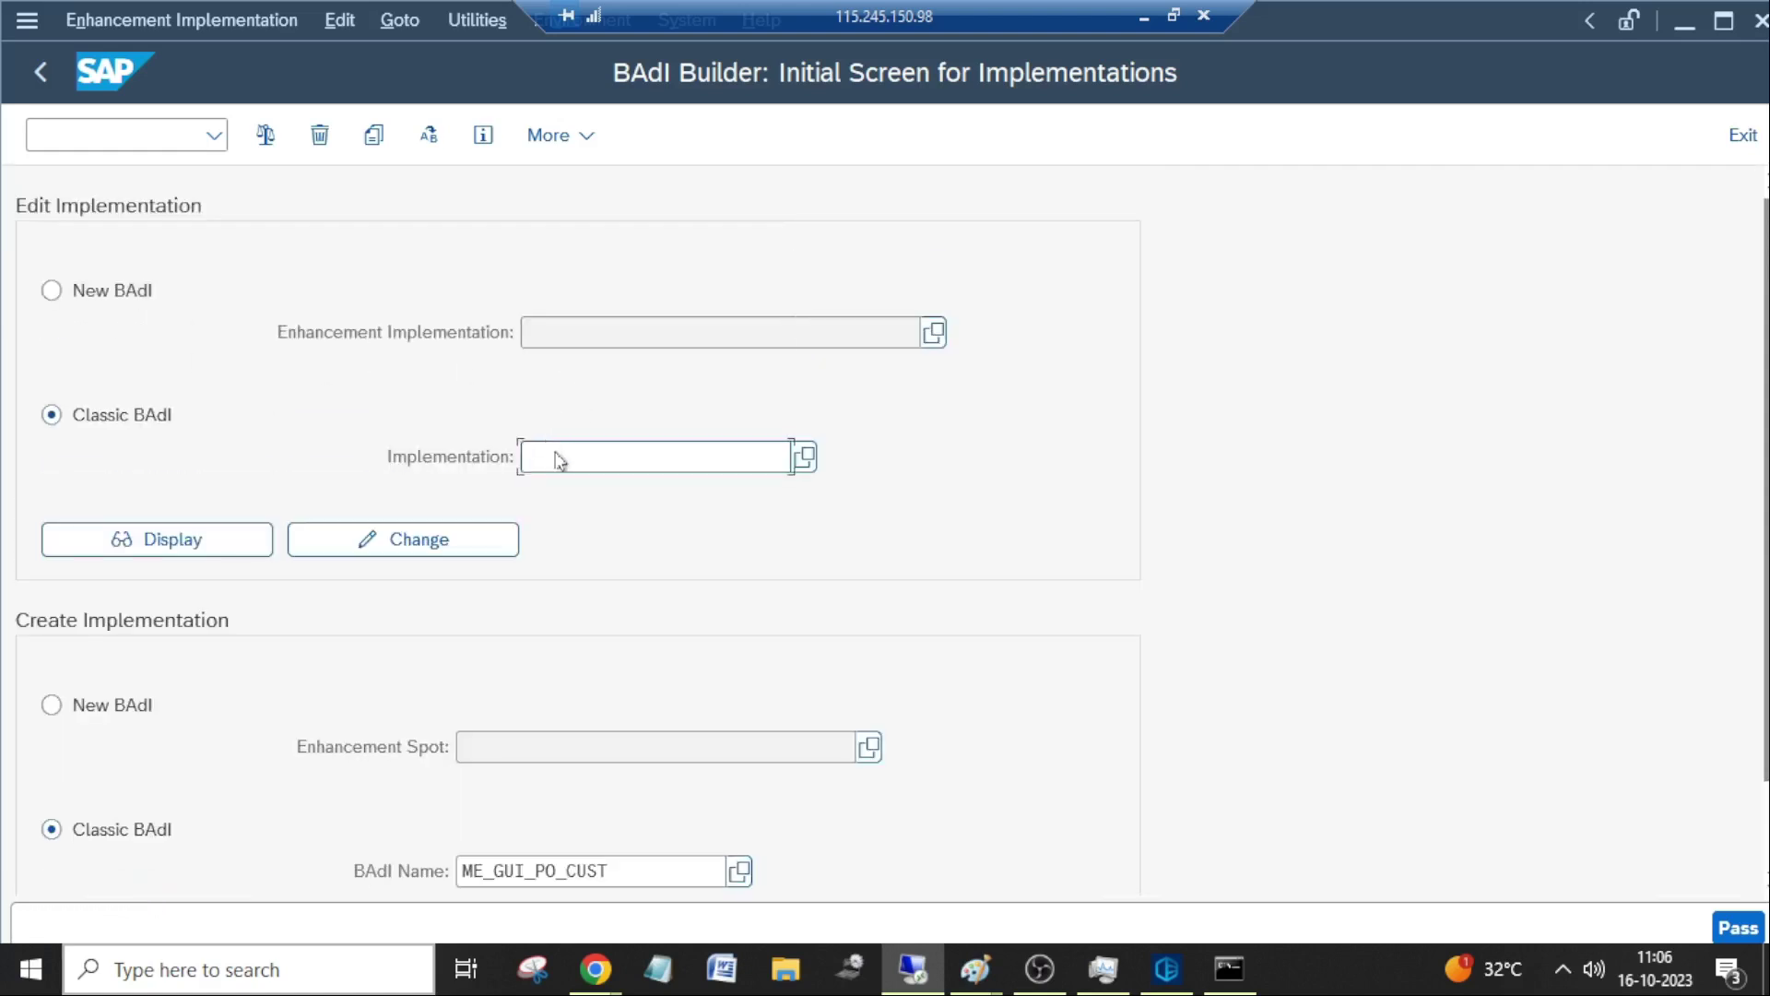
type("ZME_GUI_PO_CUST")
left_click(230, 542)
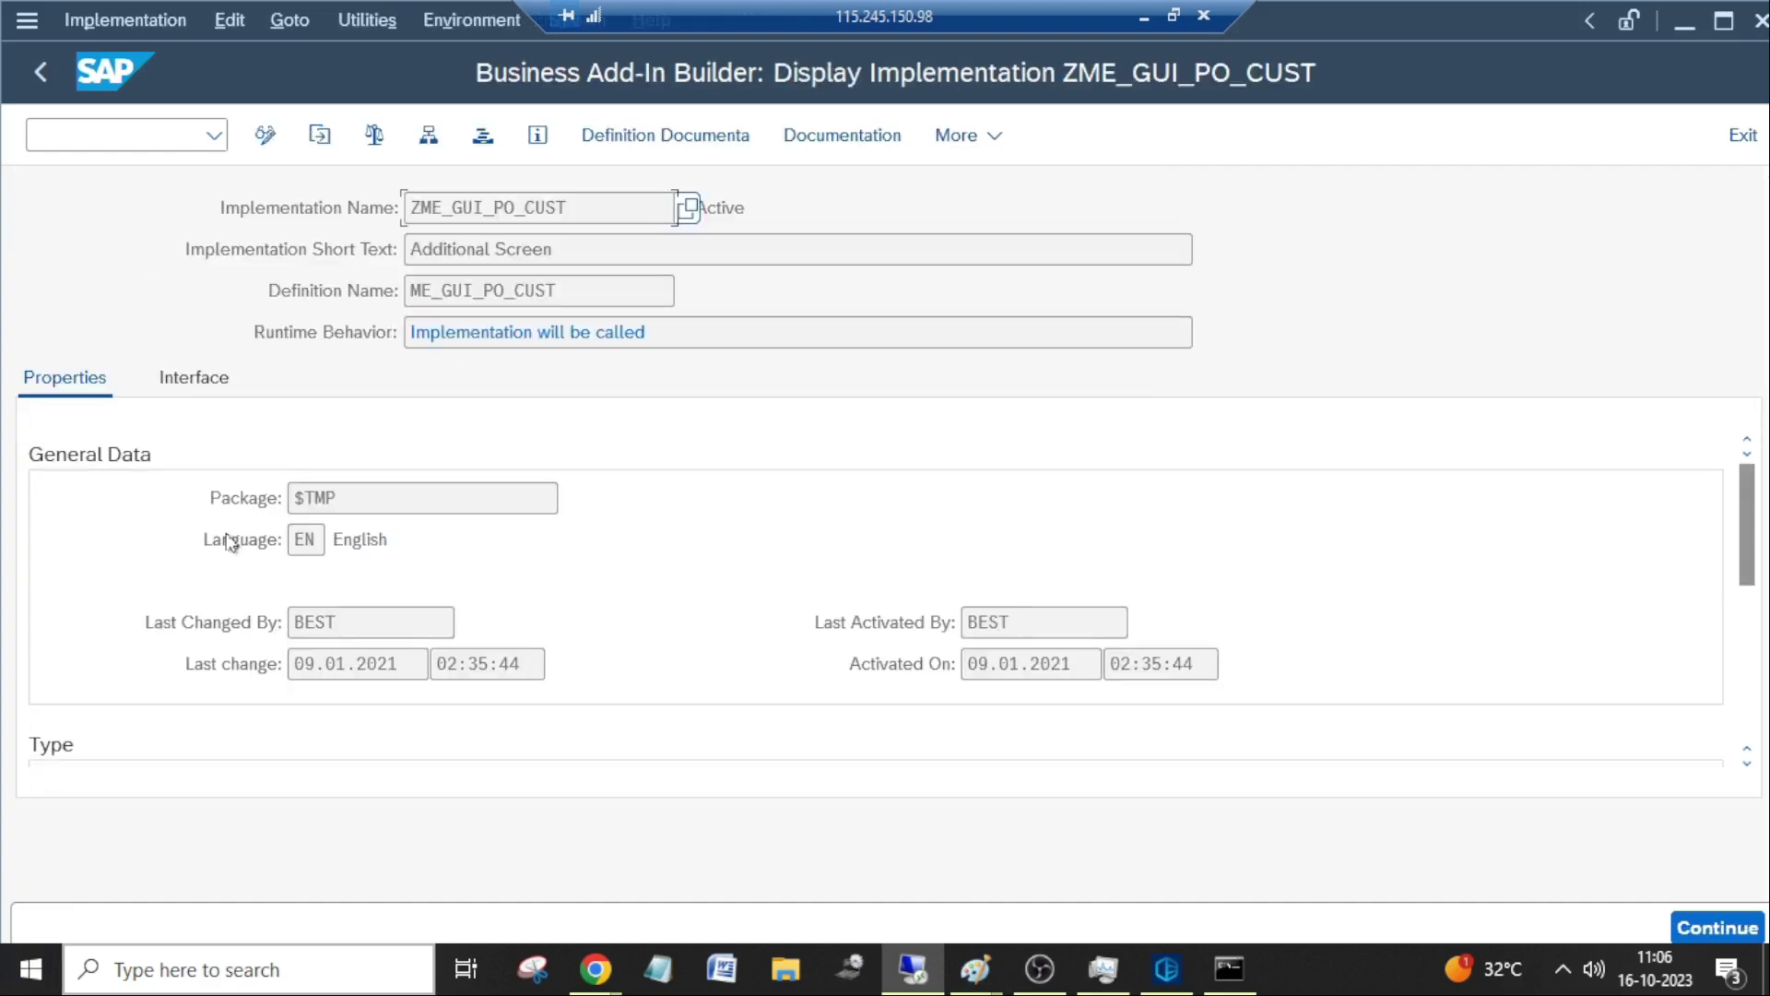
Examine the ABAP code of method SUBSCRIBE in the implementation's interface and return to the implementation.
left_click(190, 387)
left_click(152, 657)
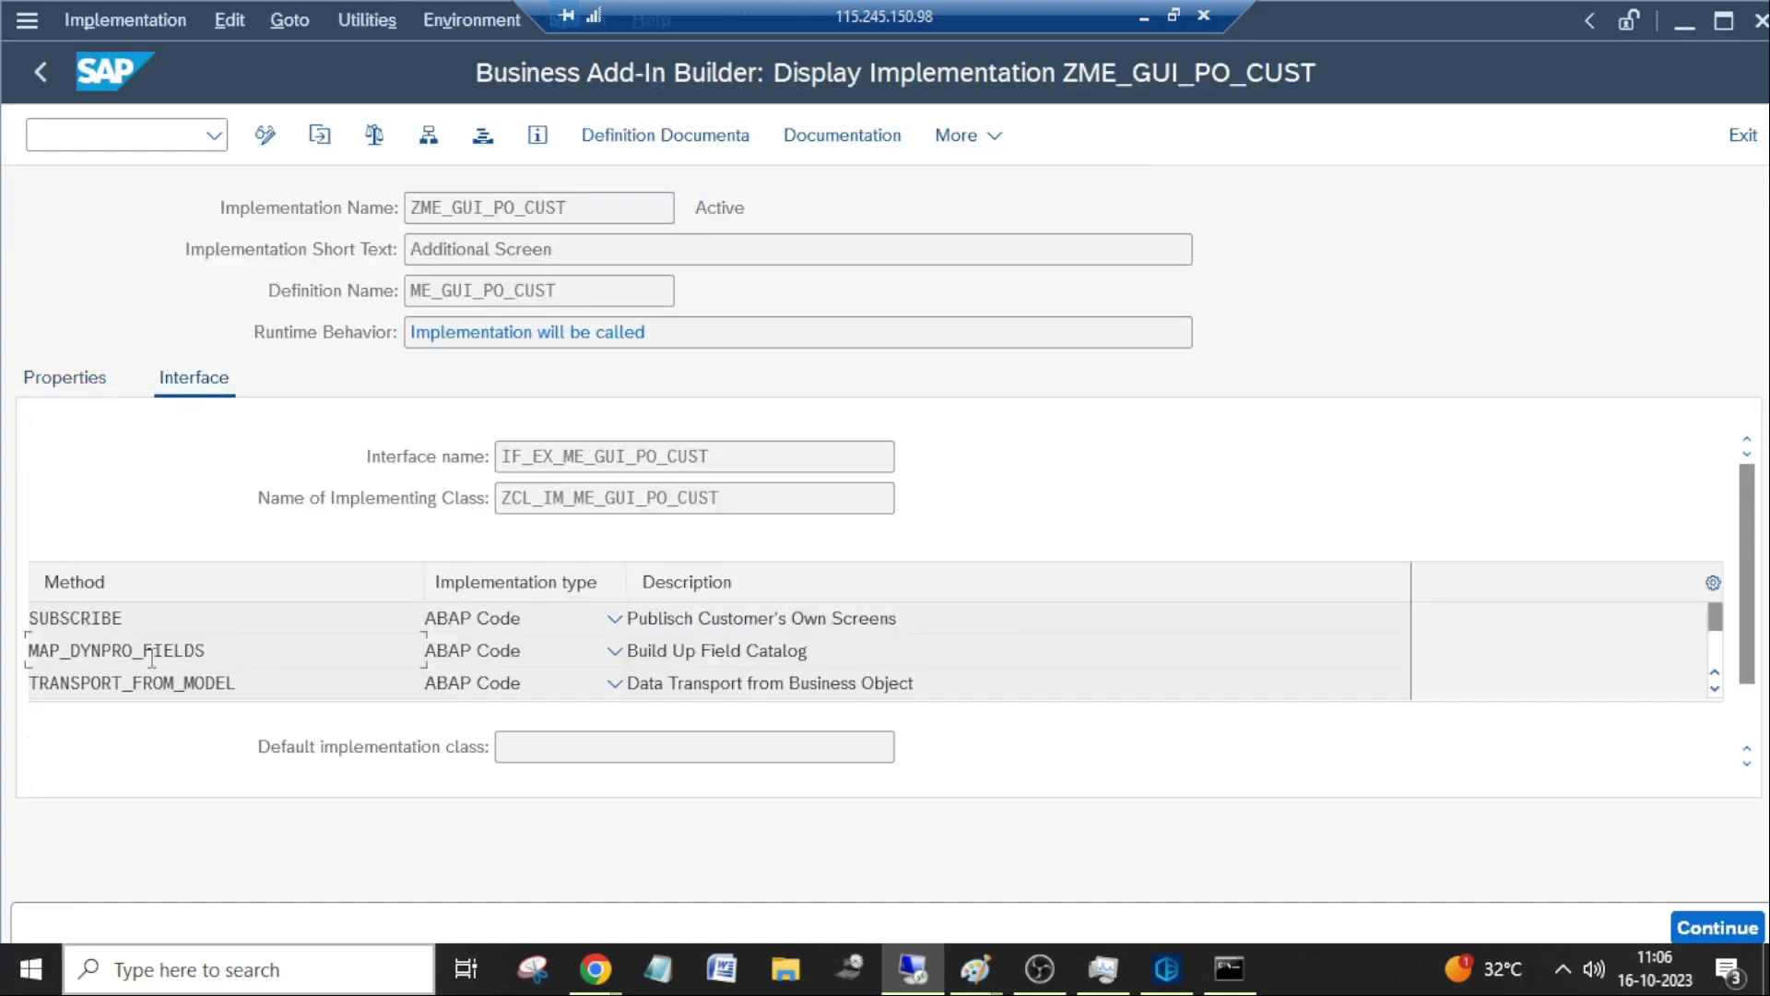
double_click(96, 630)
scroll(297, 653, "down", 2)
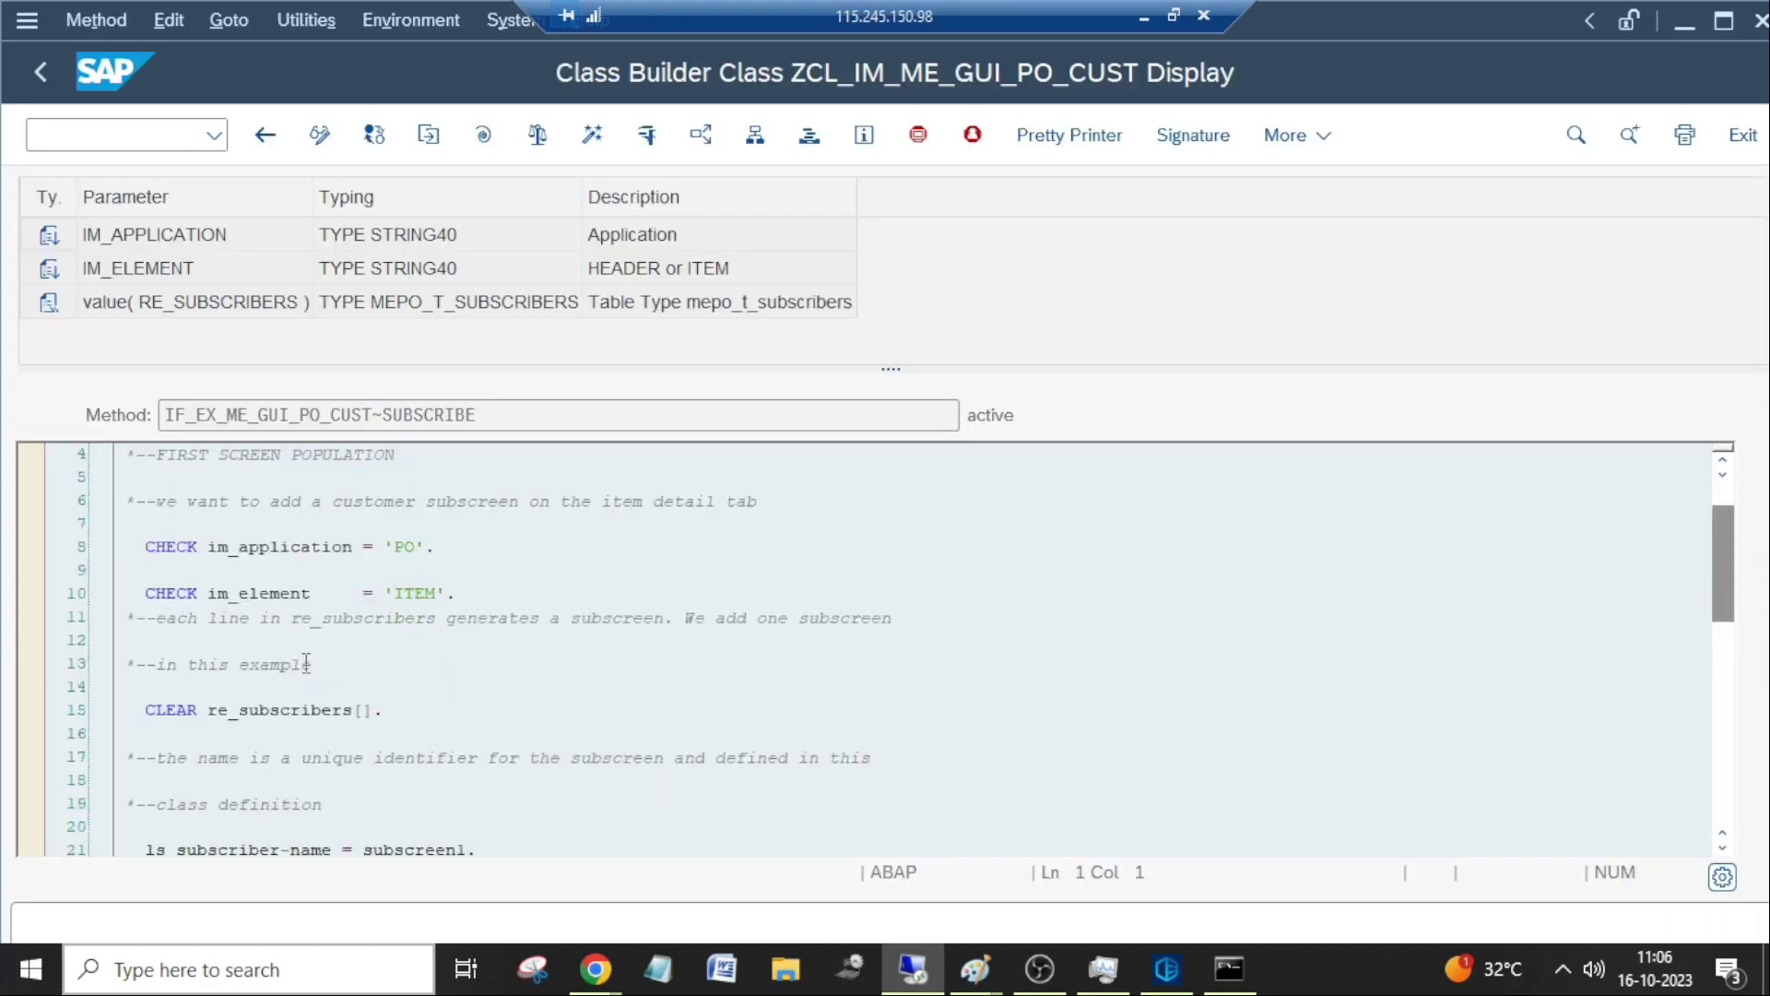
left_click(43, 72)
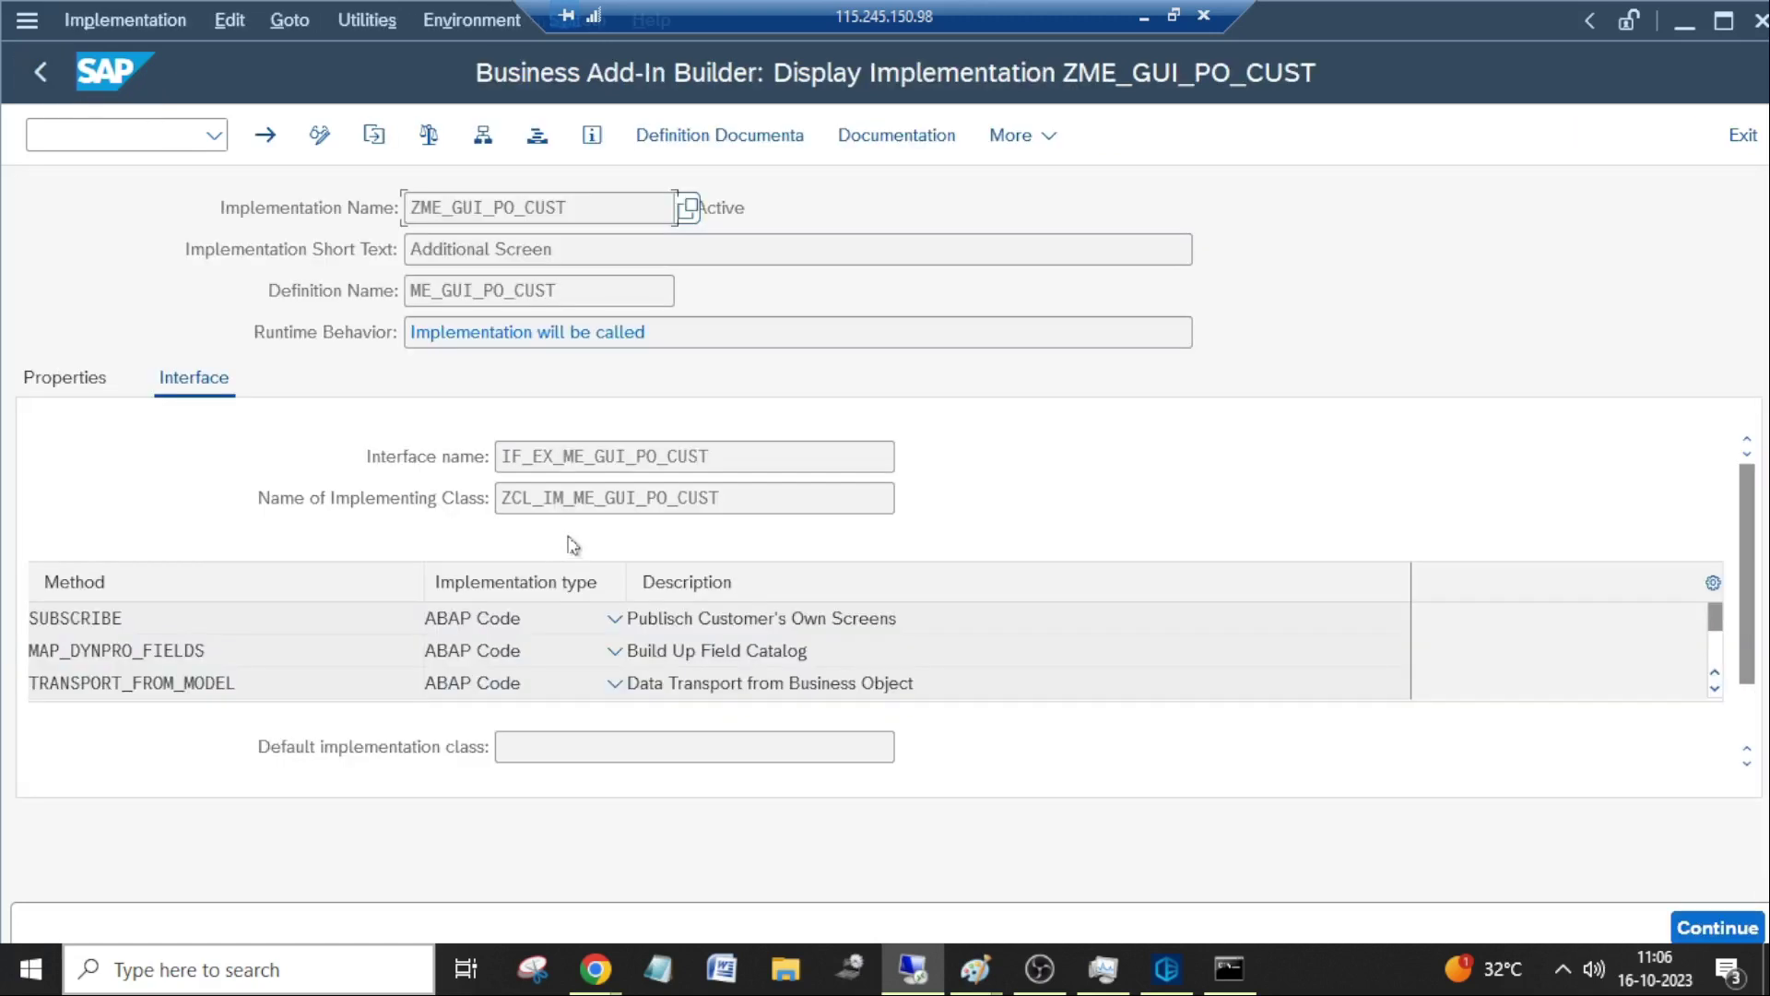
Review the implementing class name ZCL_IM_ME_GUI_PO_CUST and the interface methods, and return to the initial screen for implementations.
double_click(573, 496)
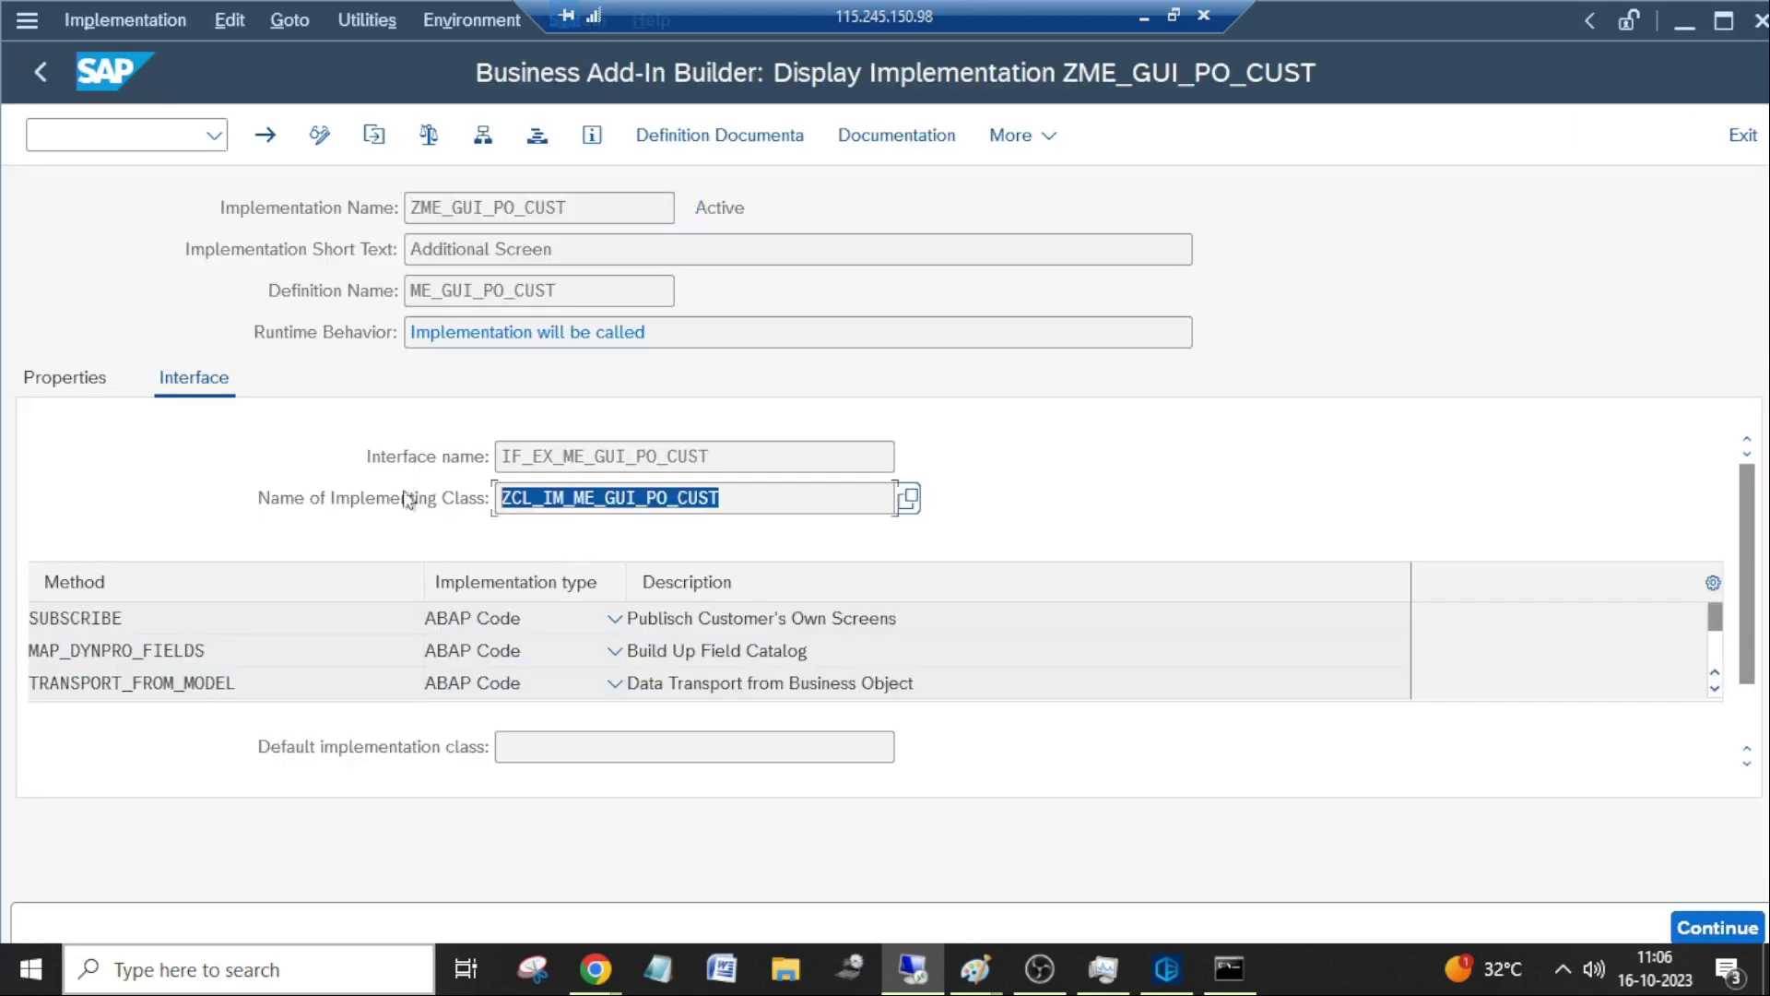
left_click(657, 498)
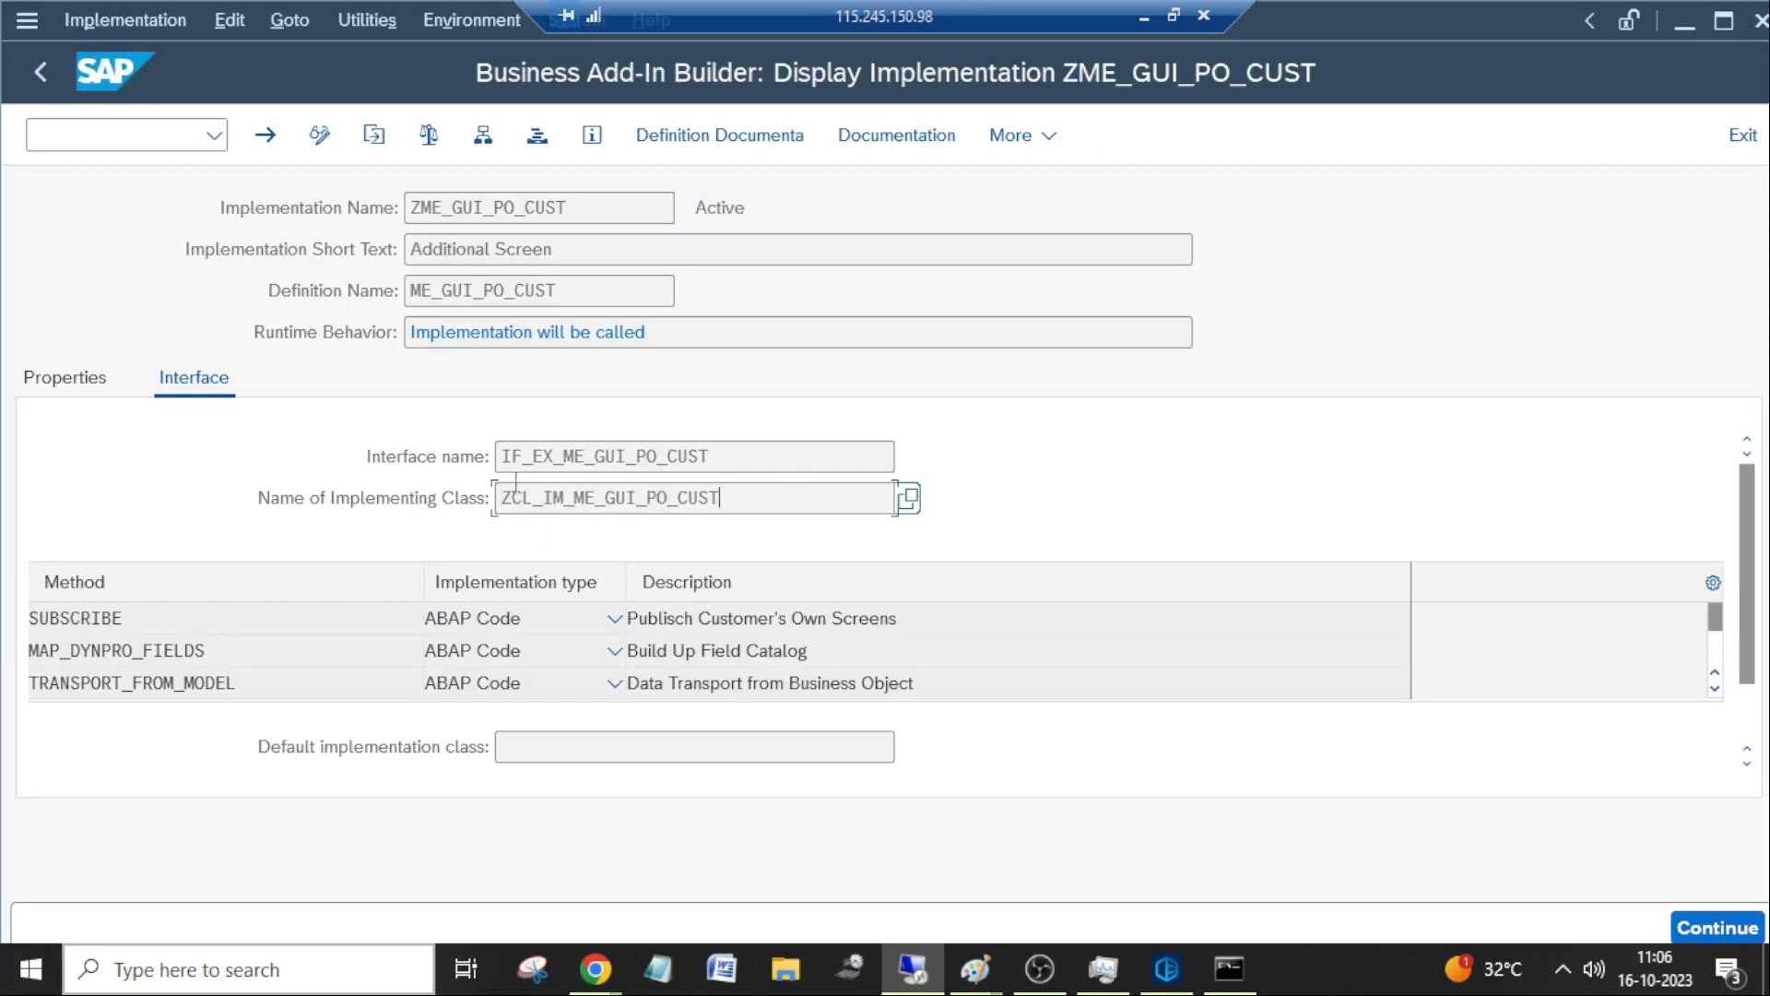
double_click(515, 484)
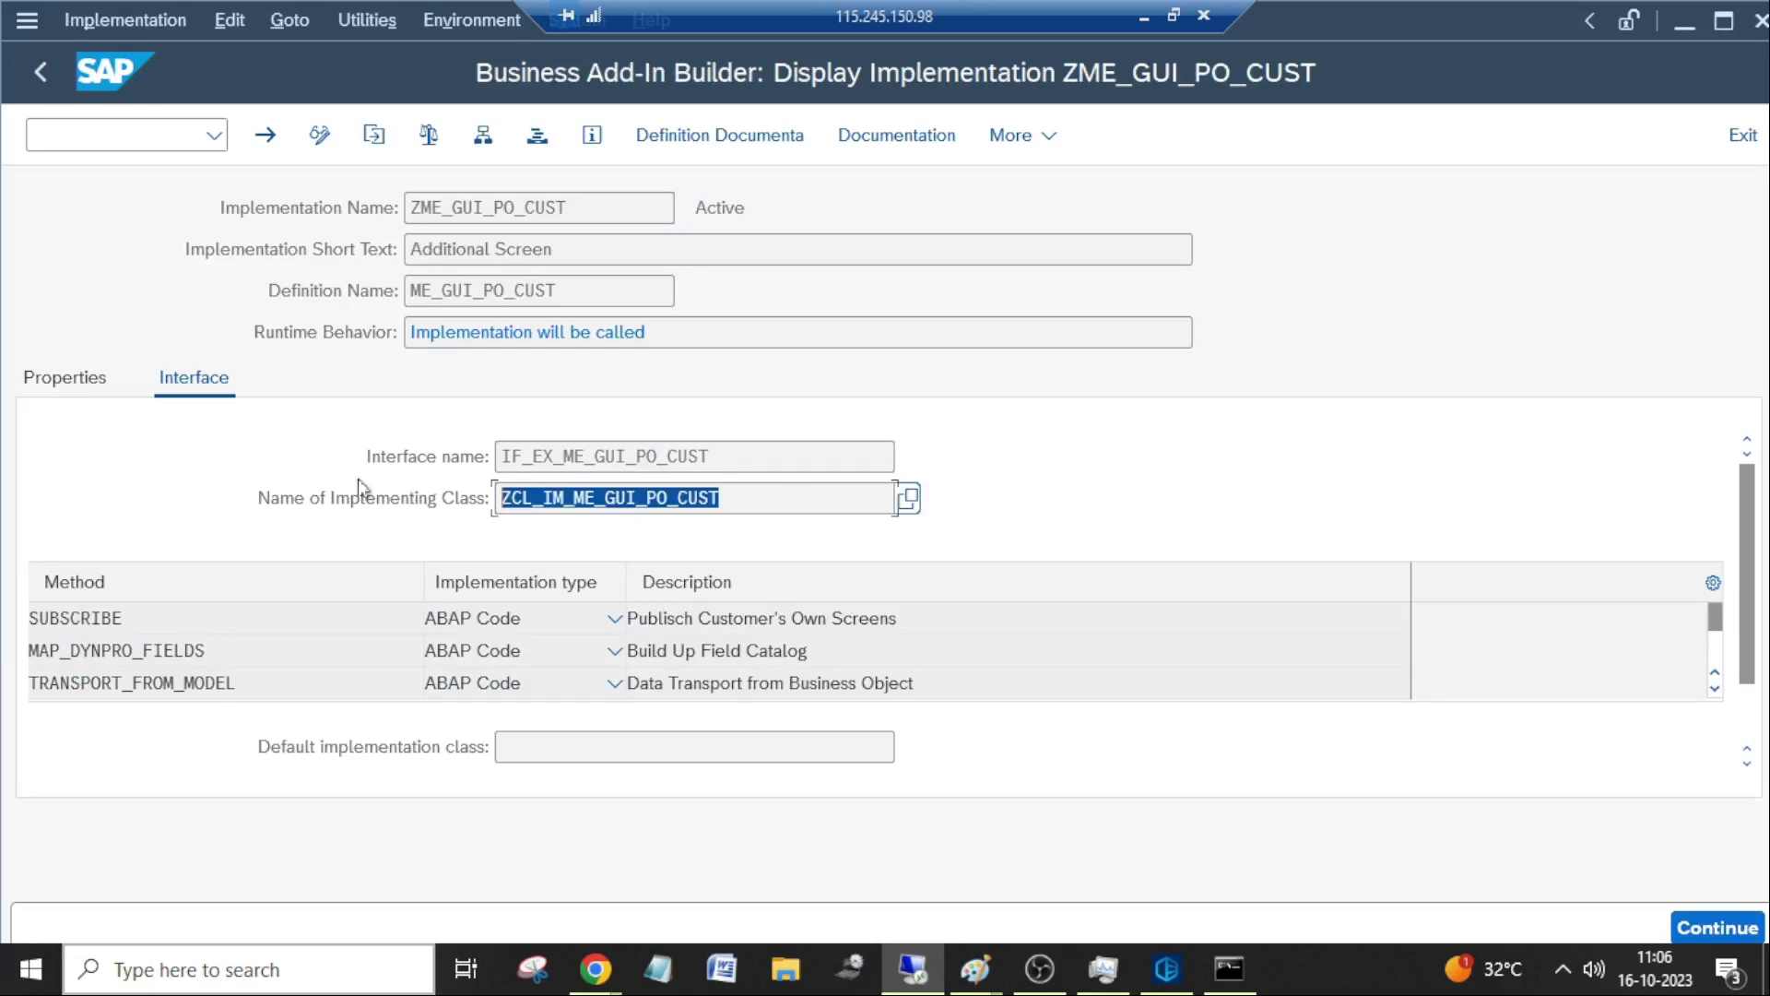
left_click(636, 498)
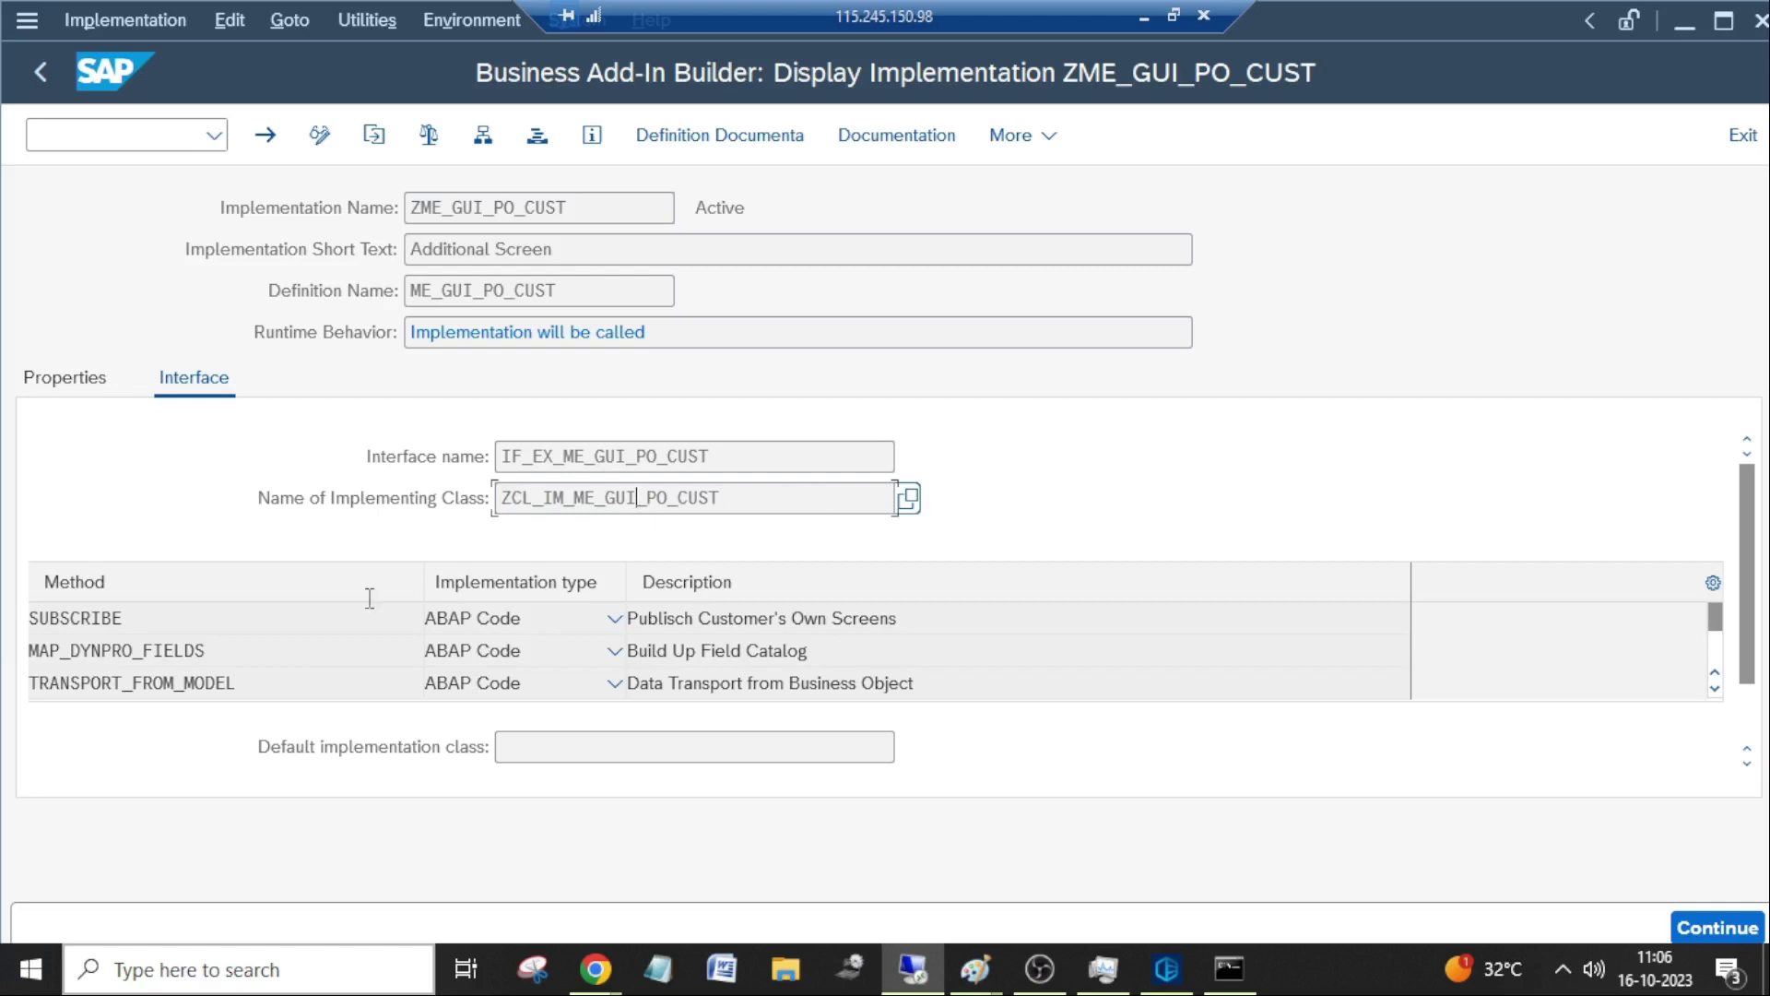
double_click(200, 650)
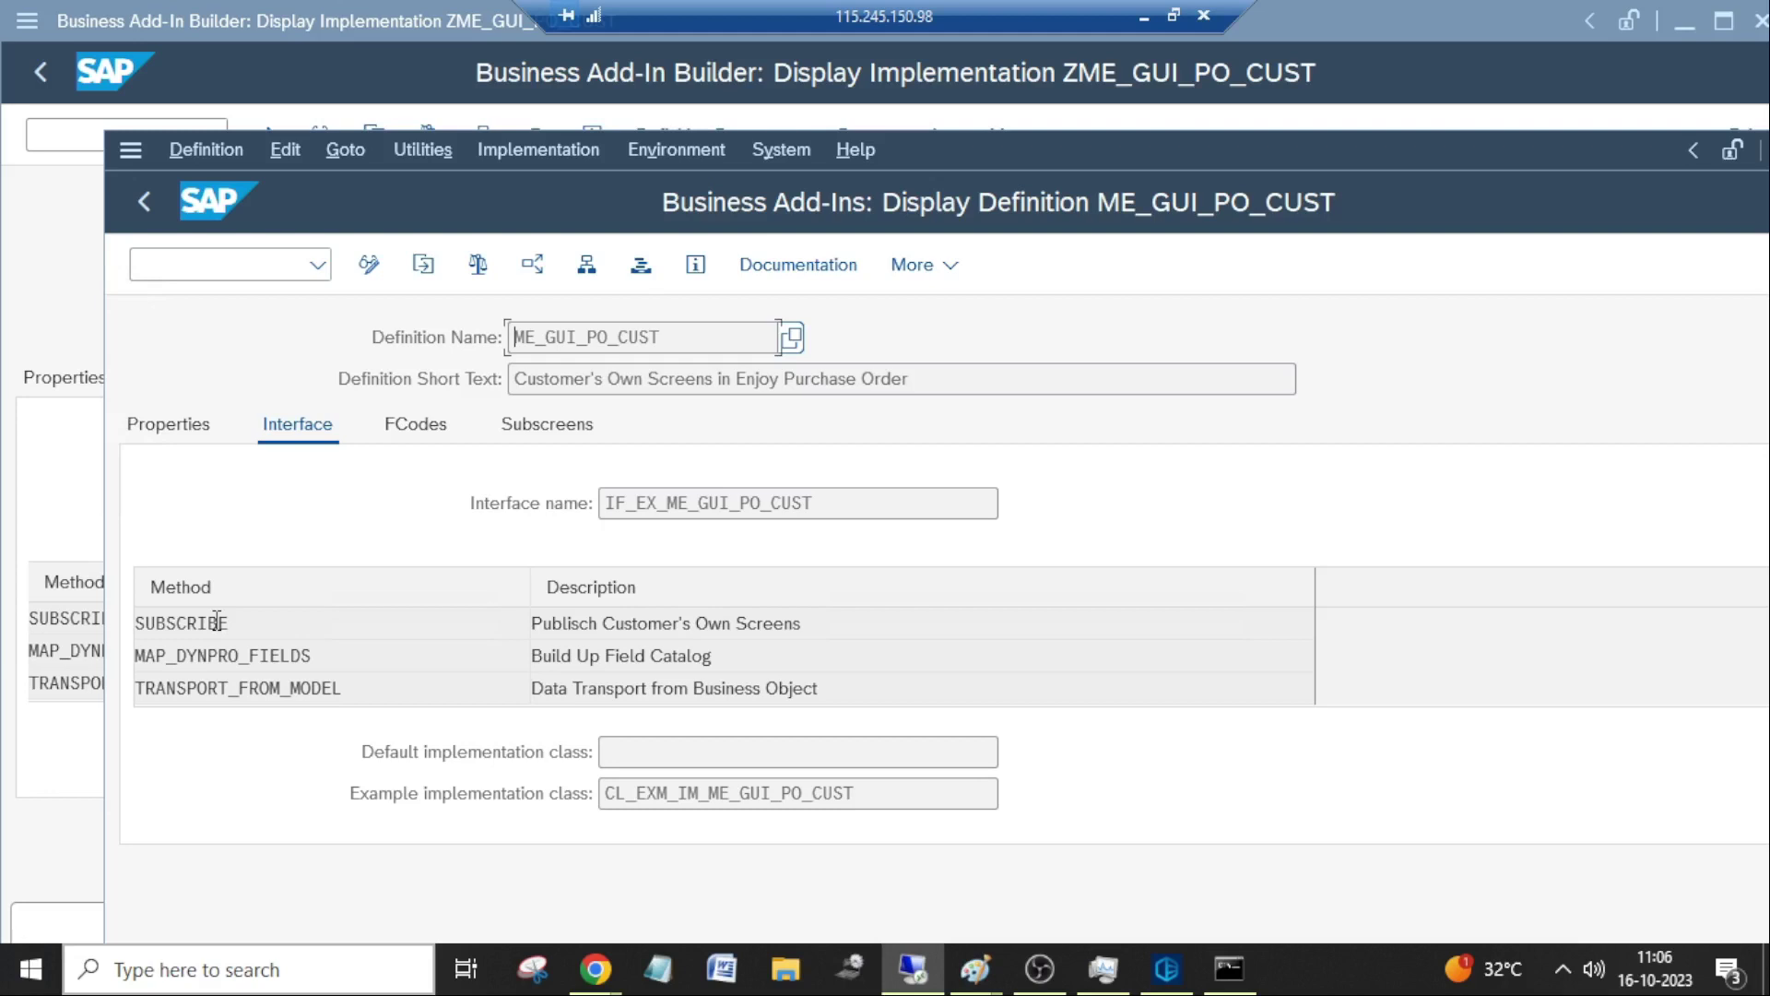
left_click(144, 202)
left_click(41, 72)
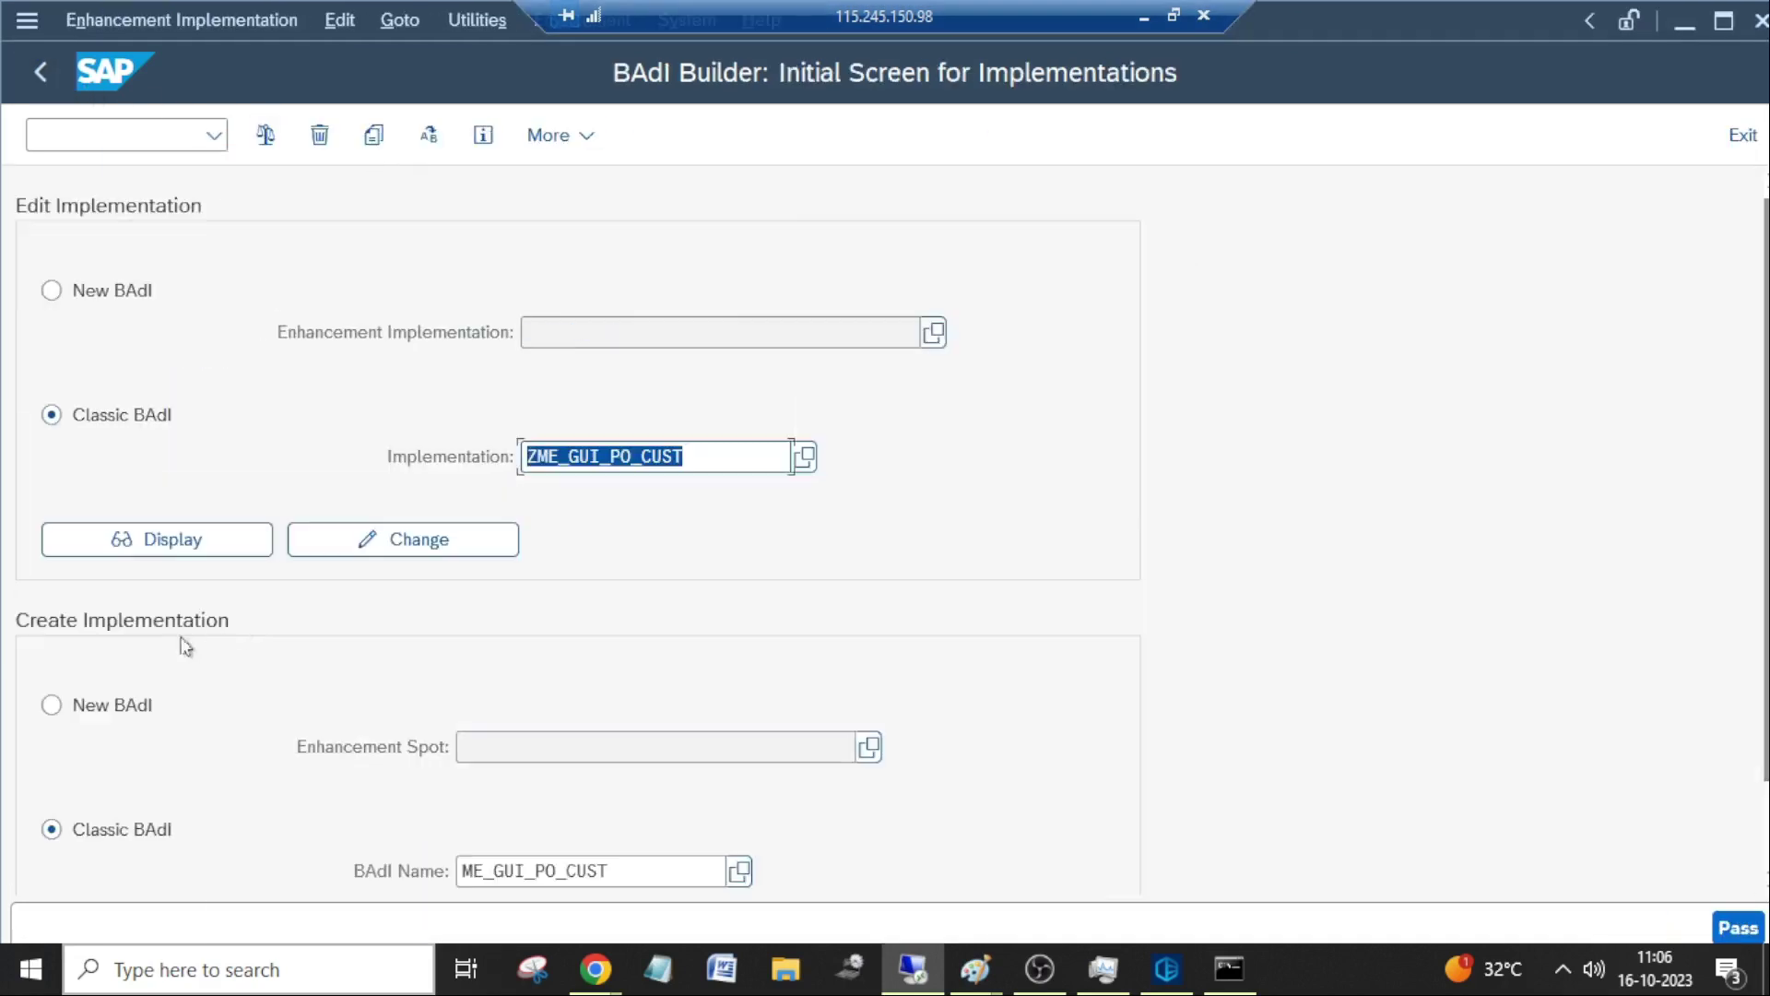
Create implementation ZEI_SAMPLE_BADI for the classic BAdI ME_GUI_PO_CUST with the short text "Sample BADI".
double_click(1332, 24)
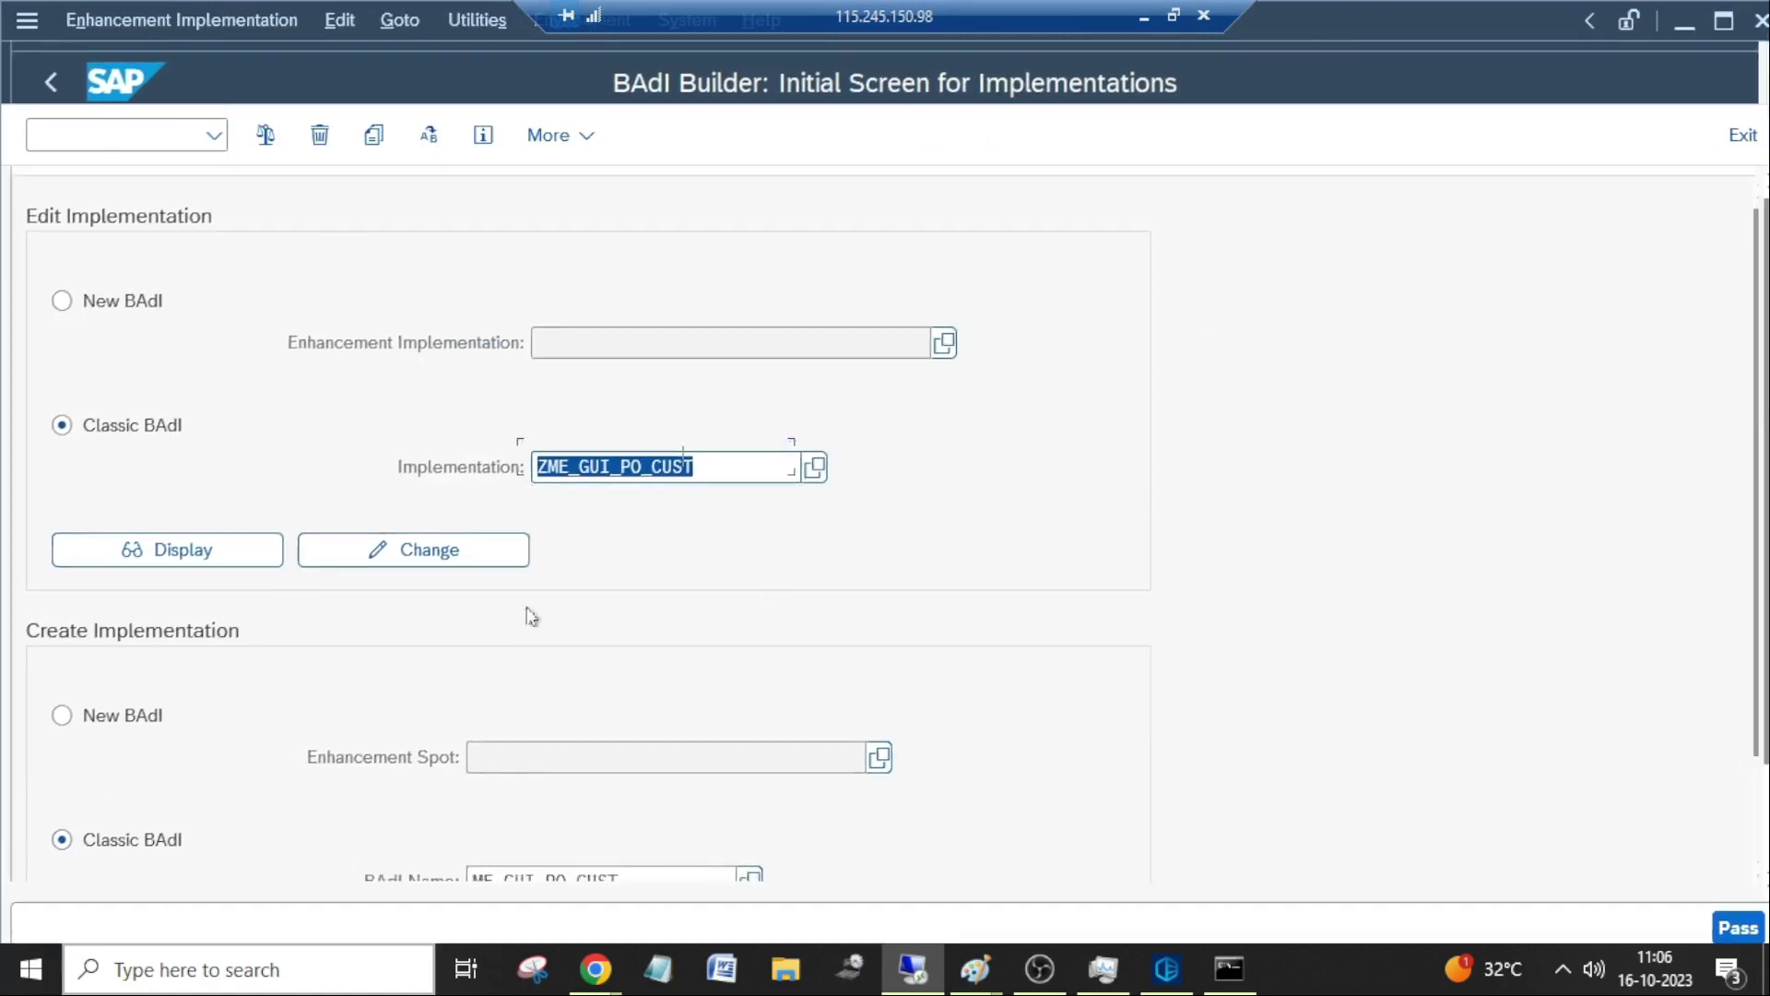
scroll(738, 729, "down", 2)
left_click(180, 834)
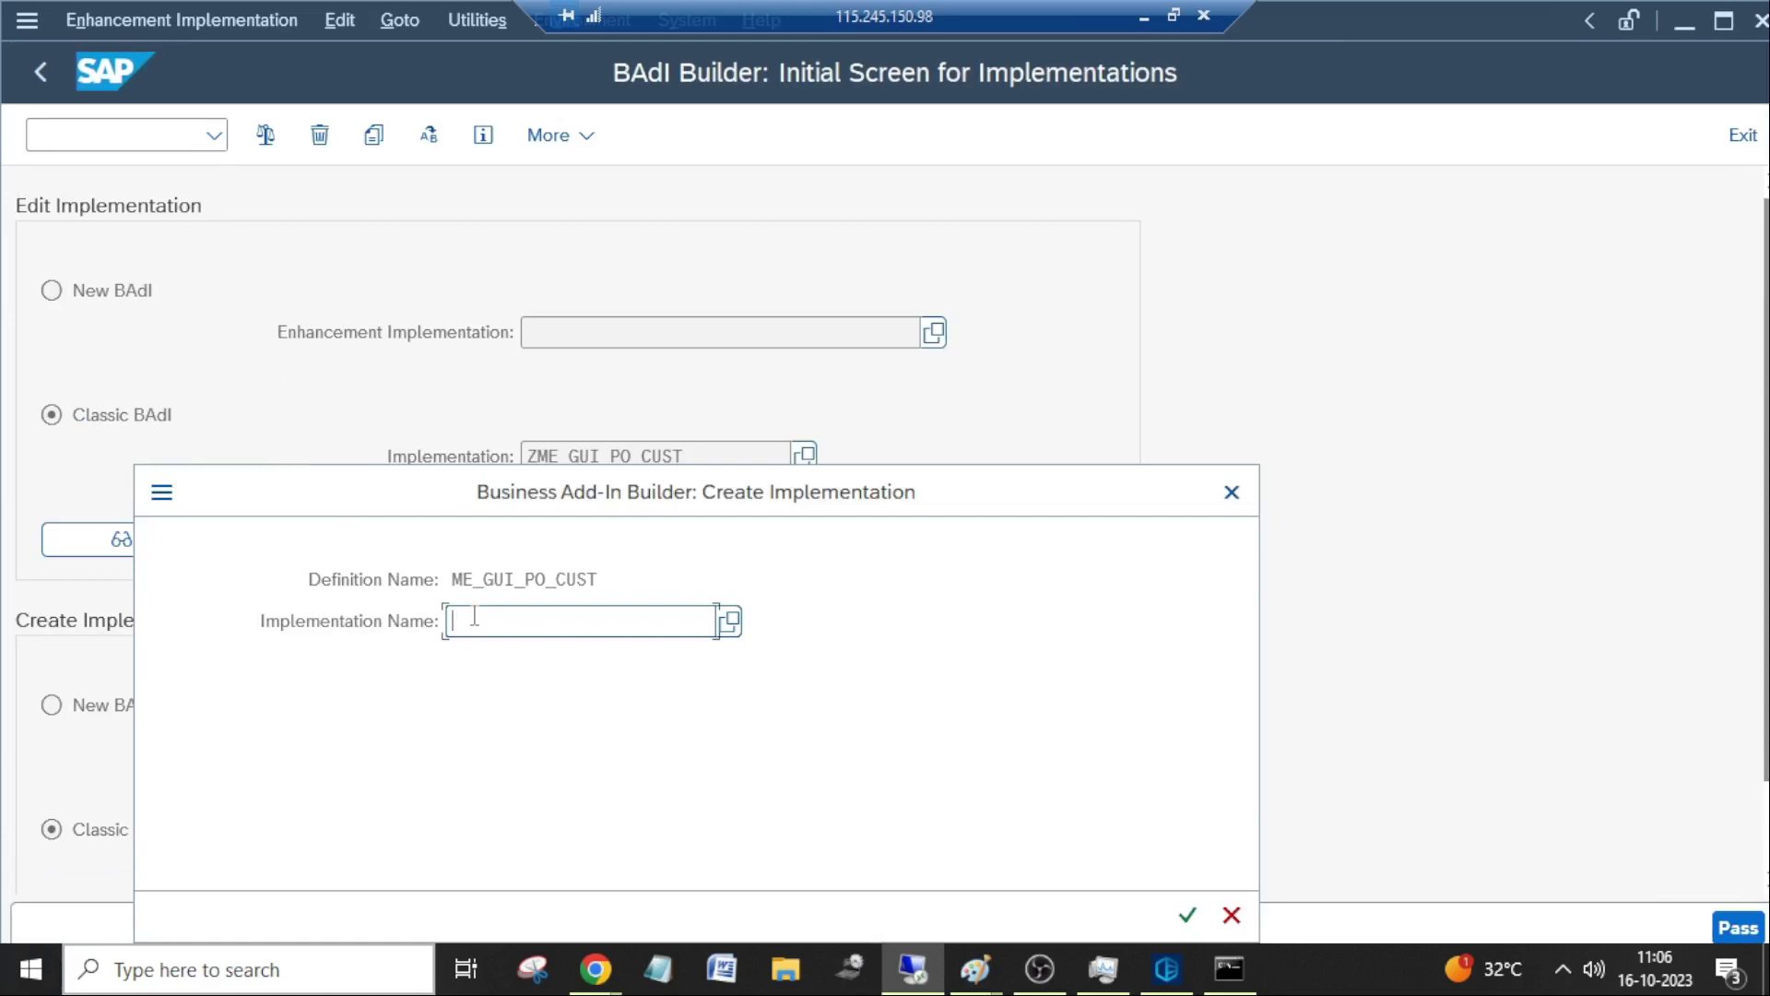
type("ZEI_SAMPLE_BADI")
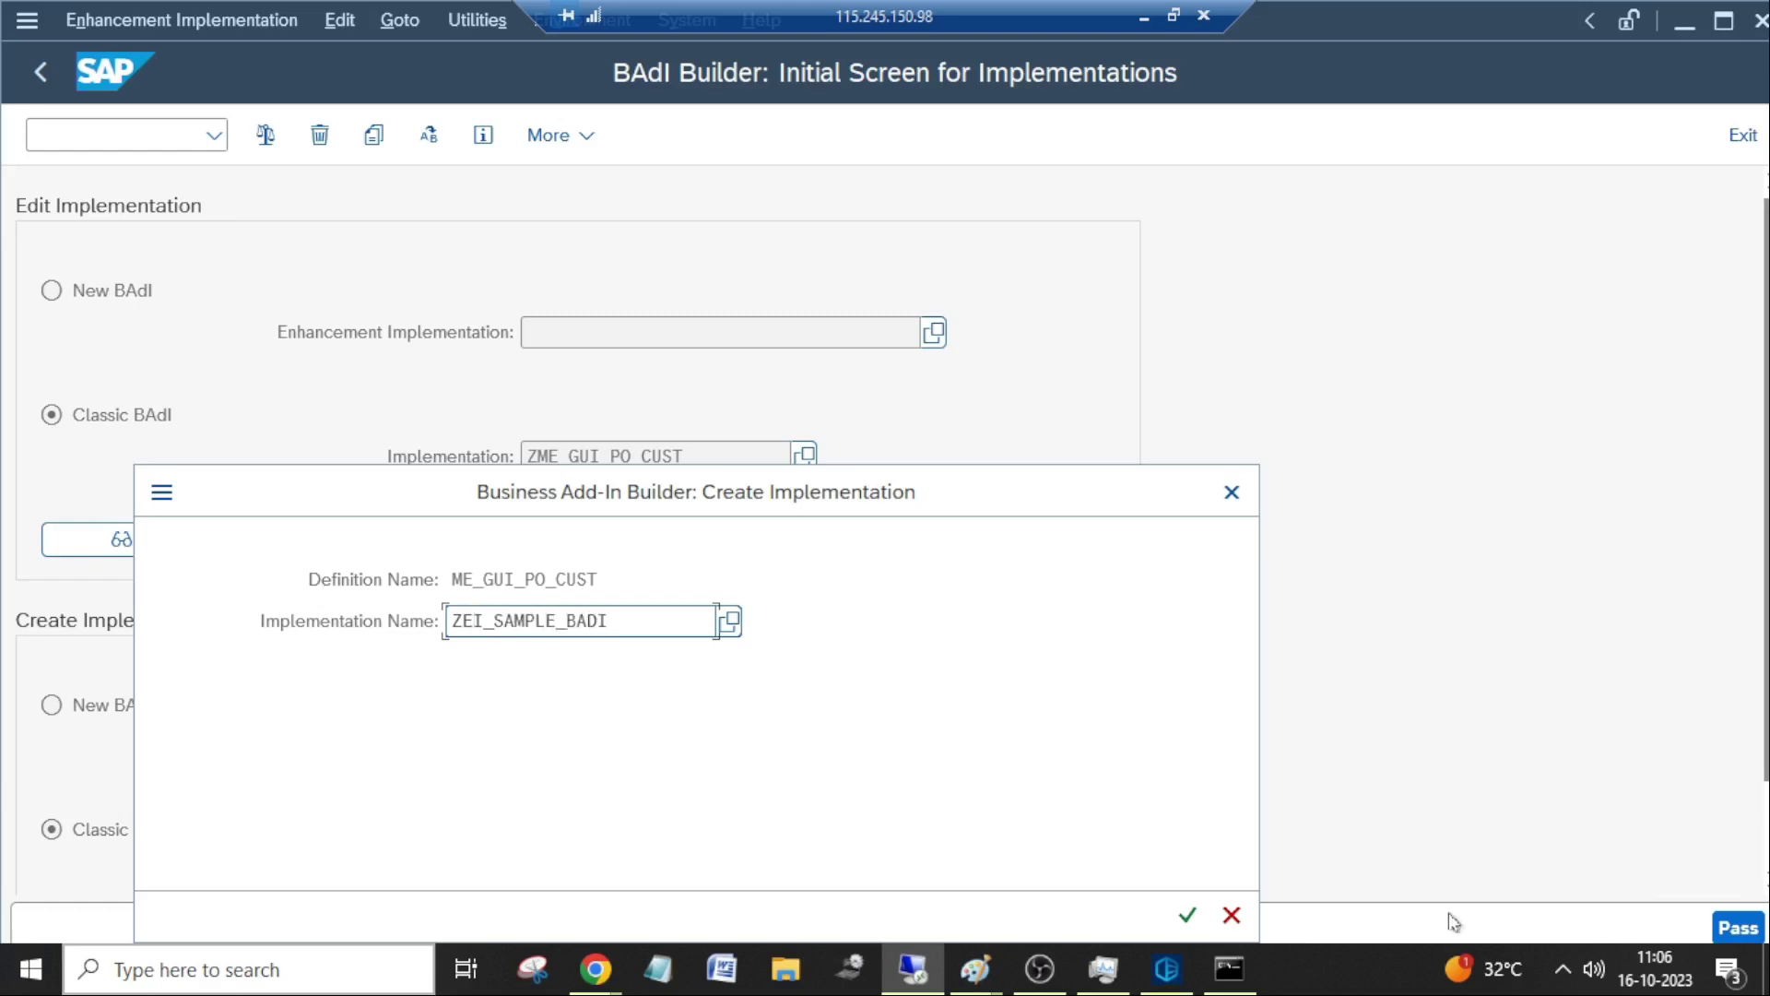
left_click(1188, 918)
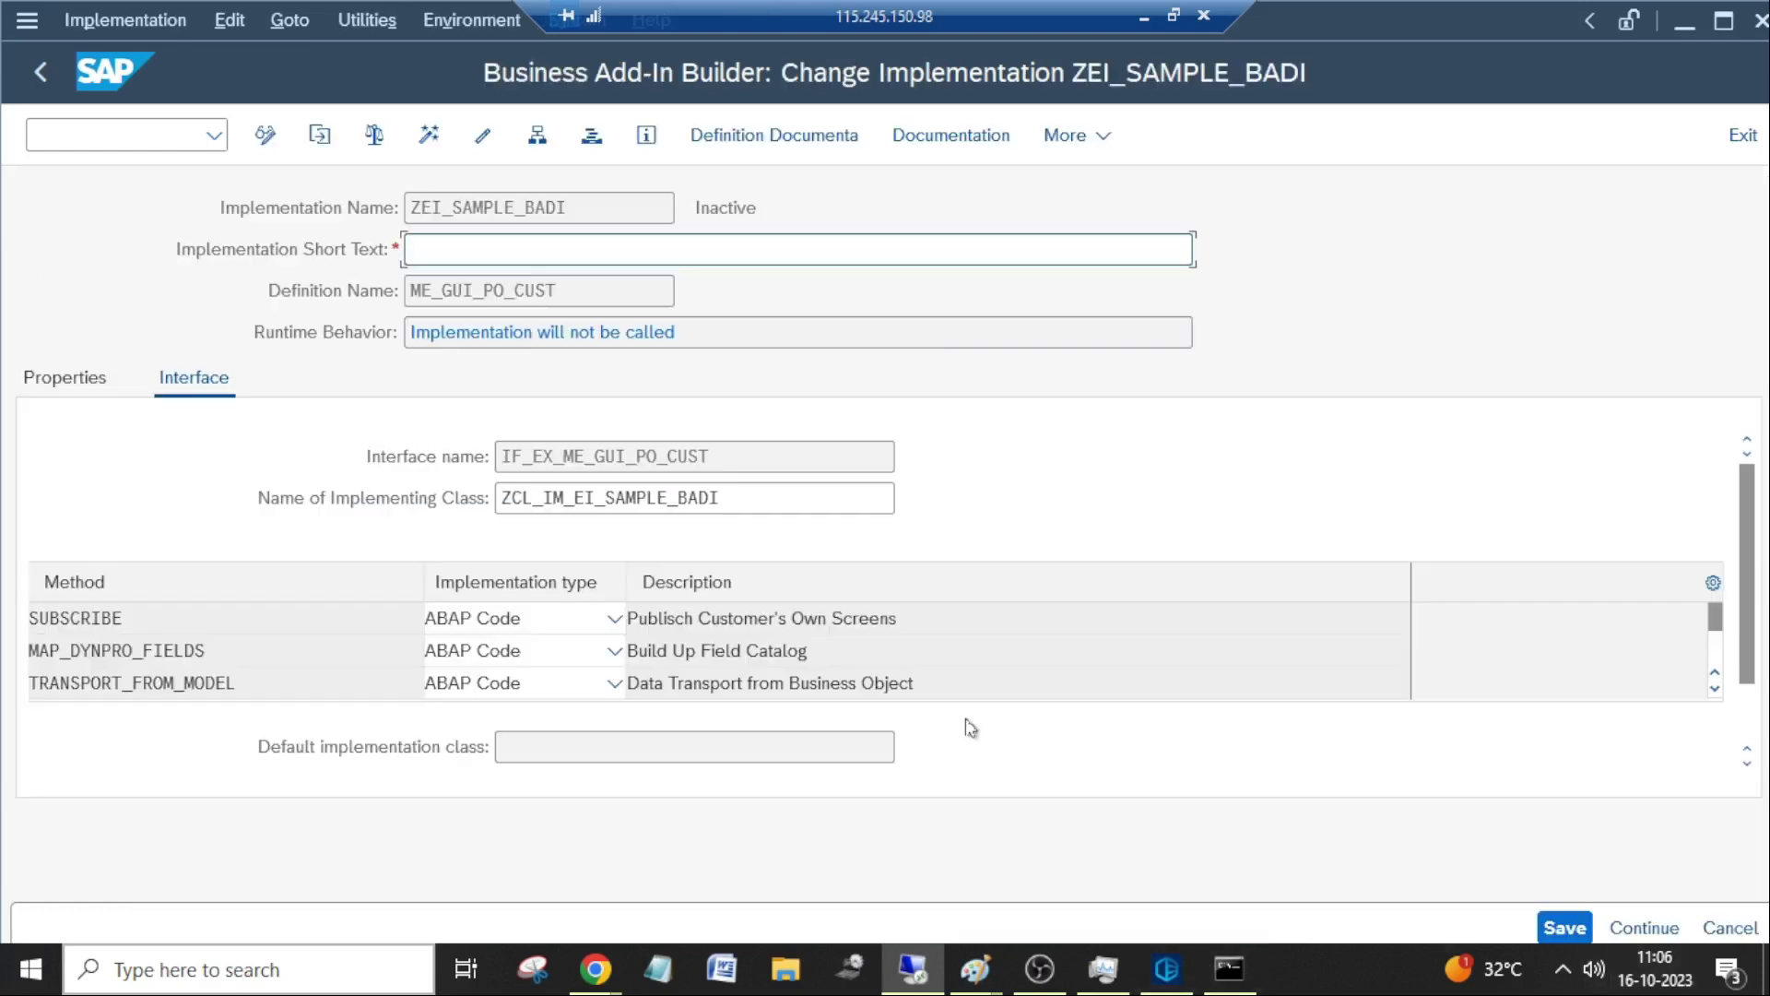
type("Sample BADI")
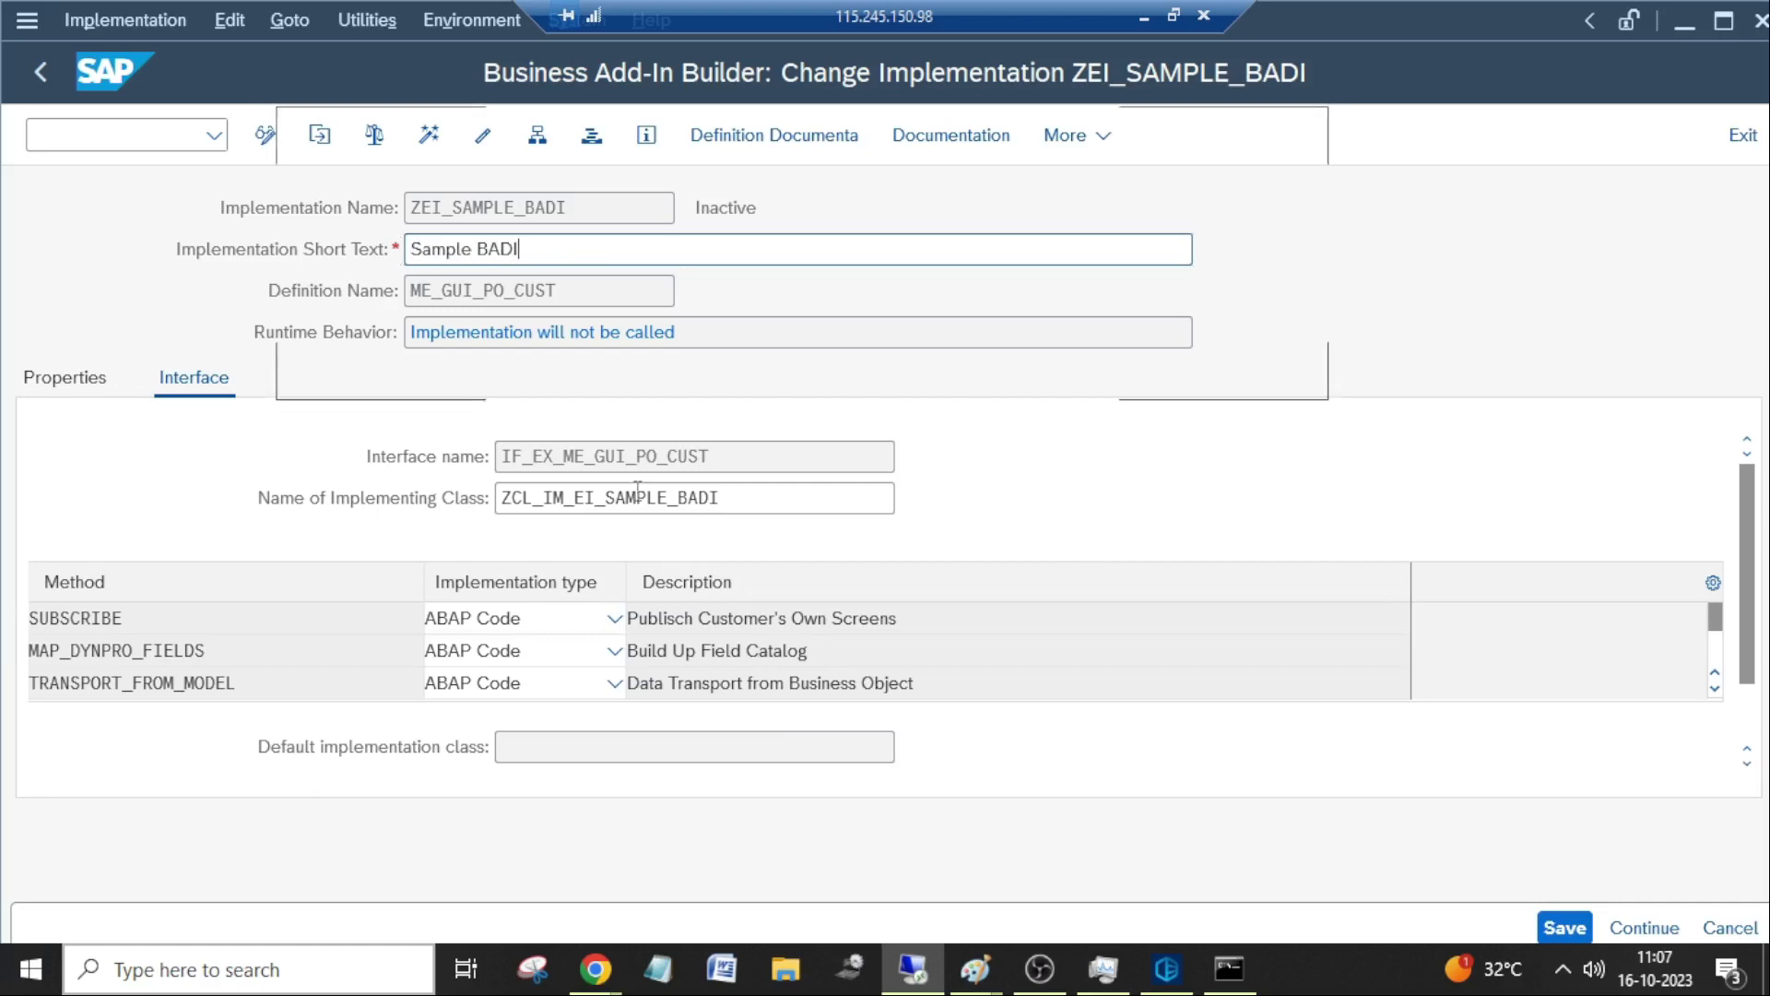
Review the implementation and class names, and open the first listed interface method for coding, saving the implementation as a local object.
left_click_drag(729, 498, 358, 499)
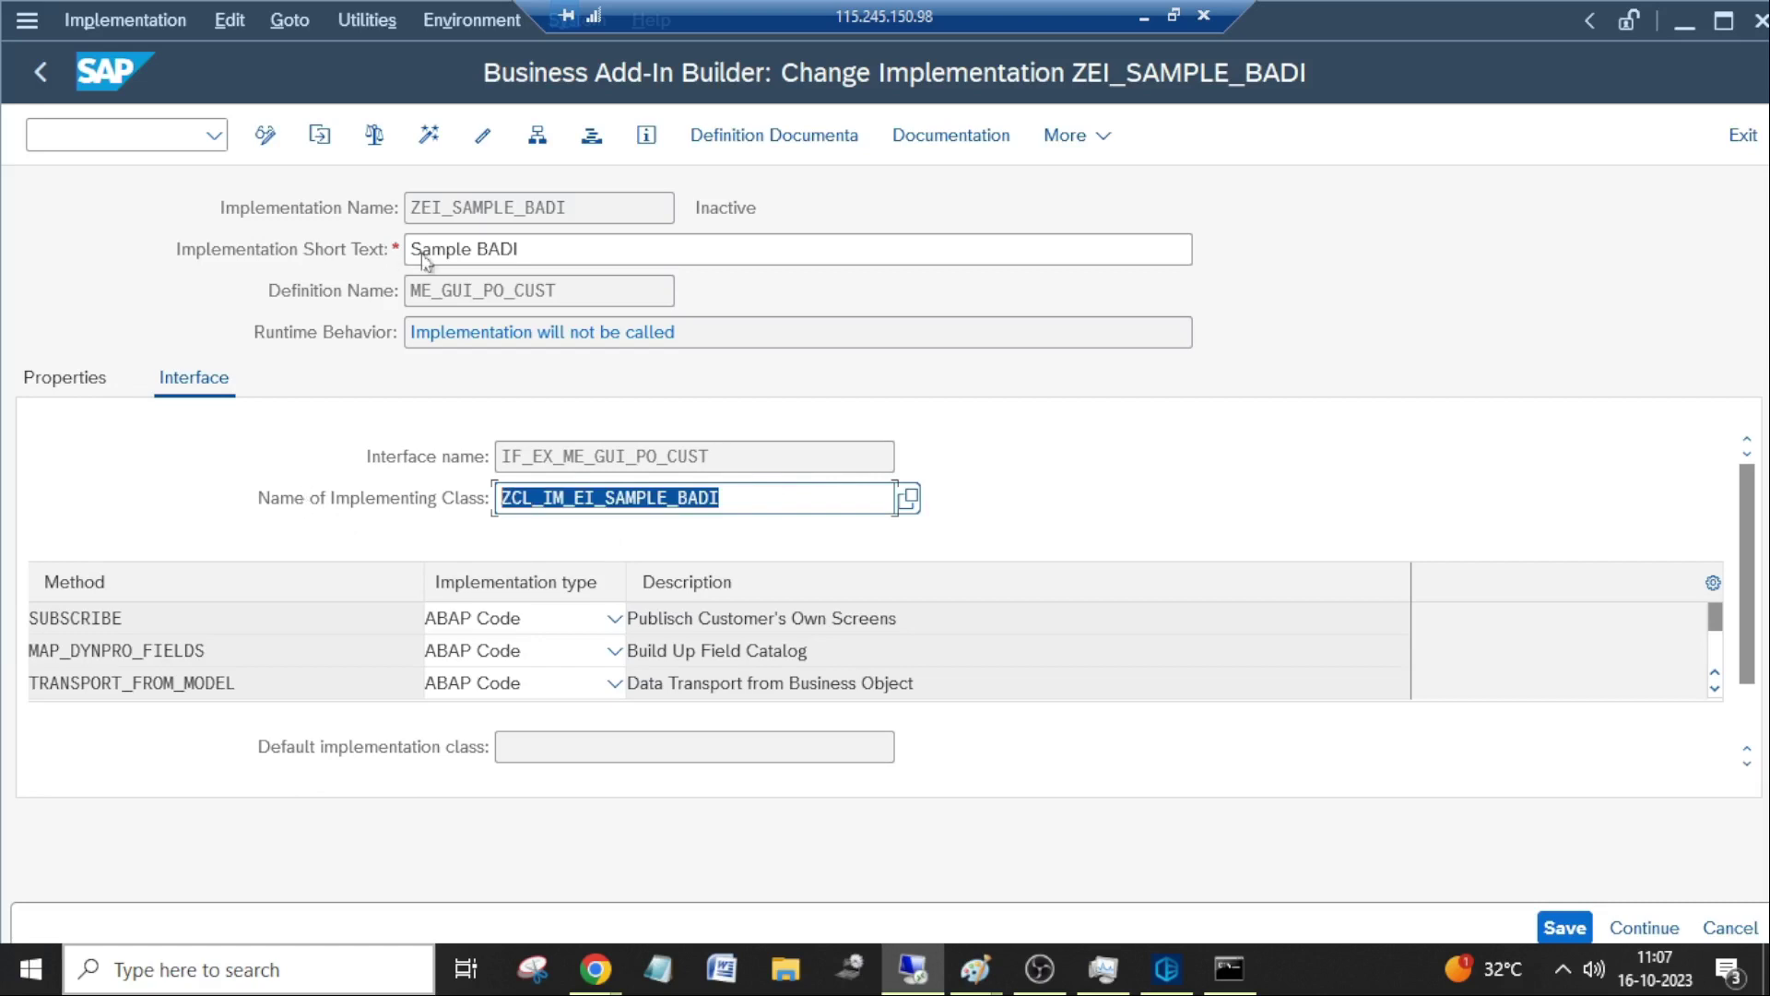
left_click(591, 203)
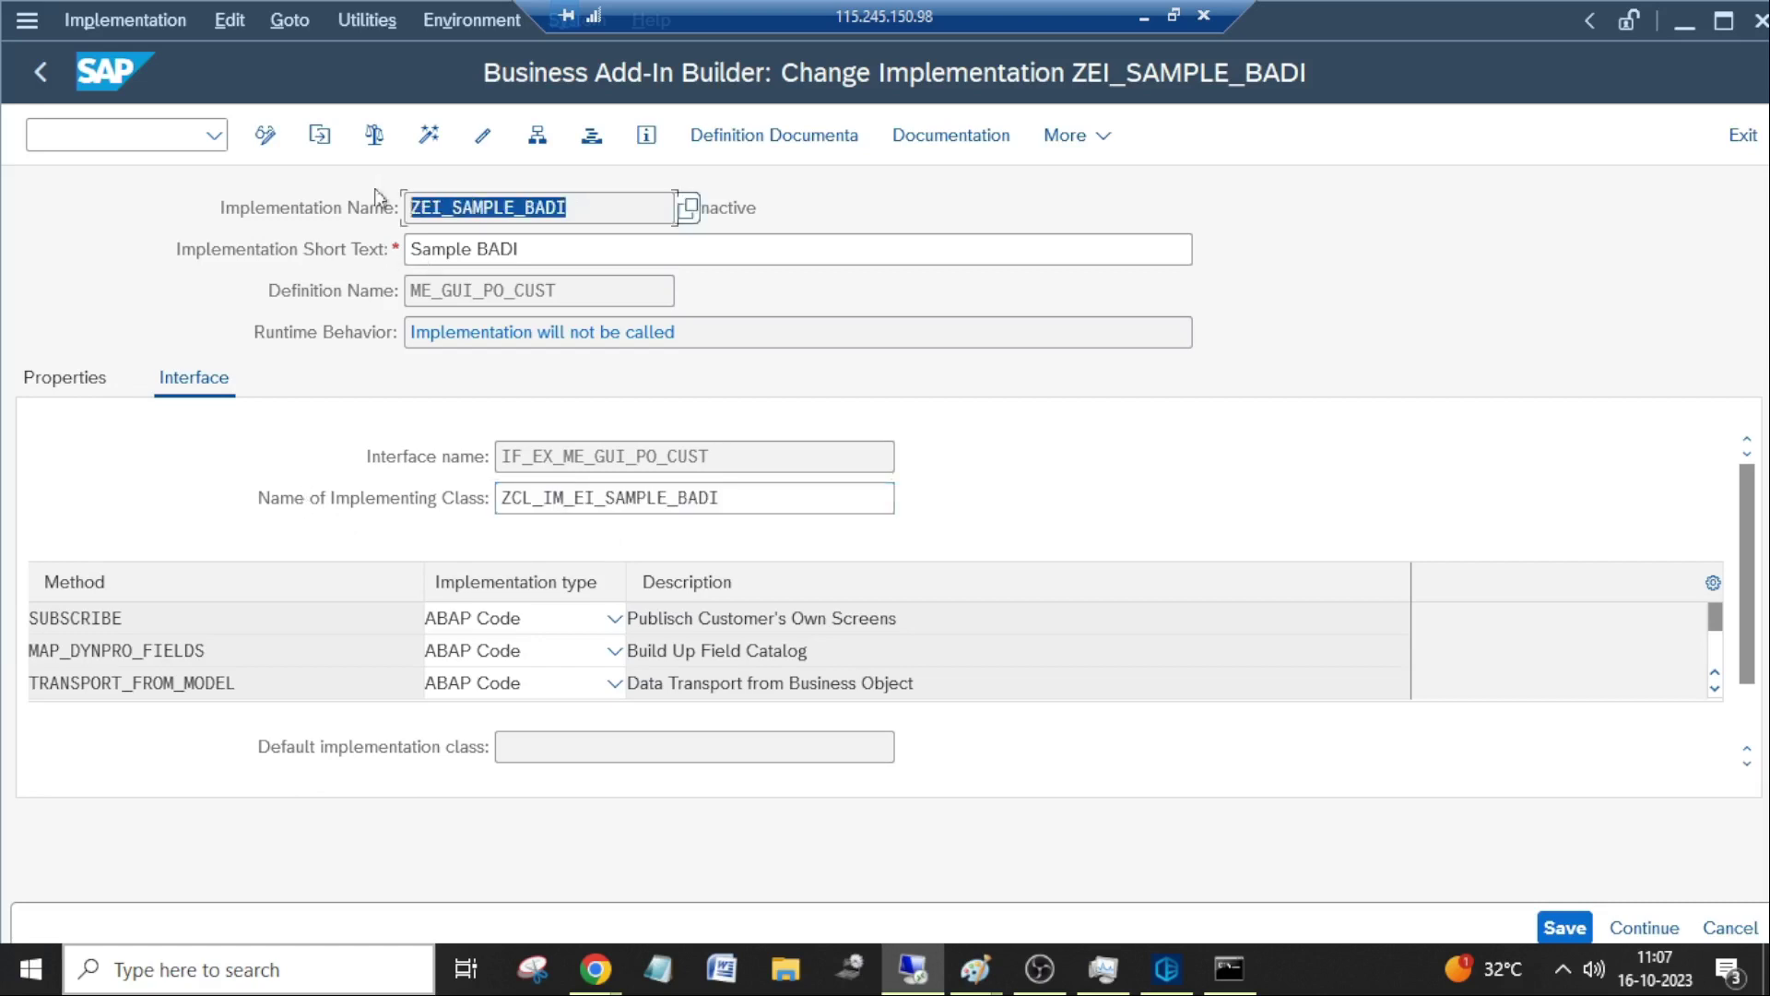
left_click(249, 619)
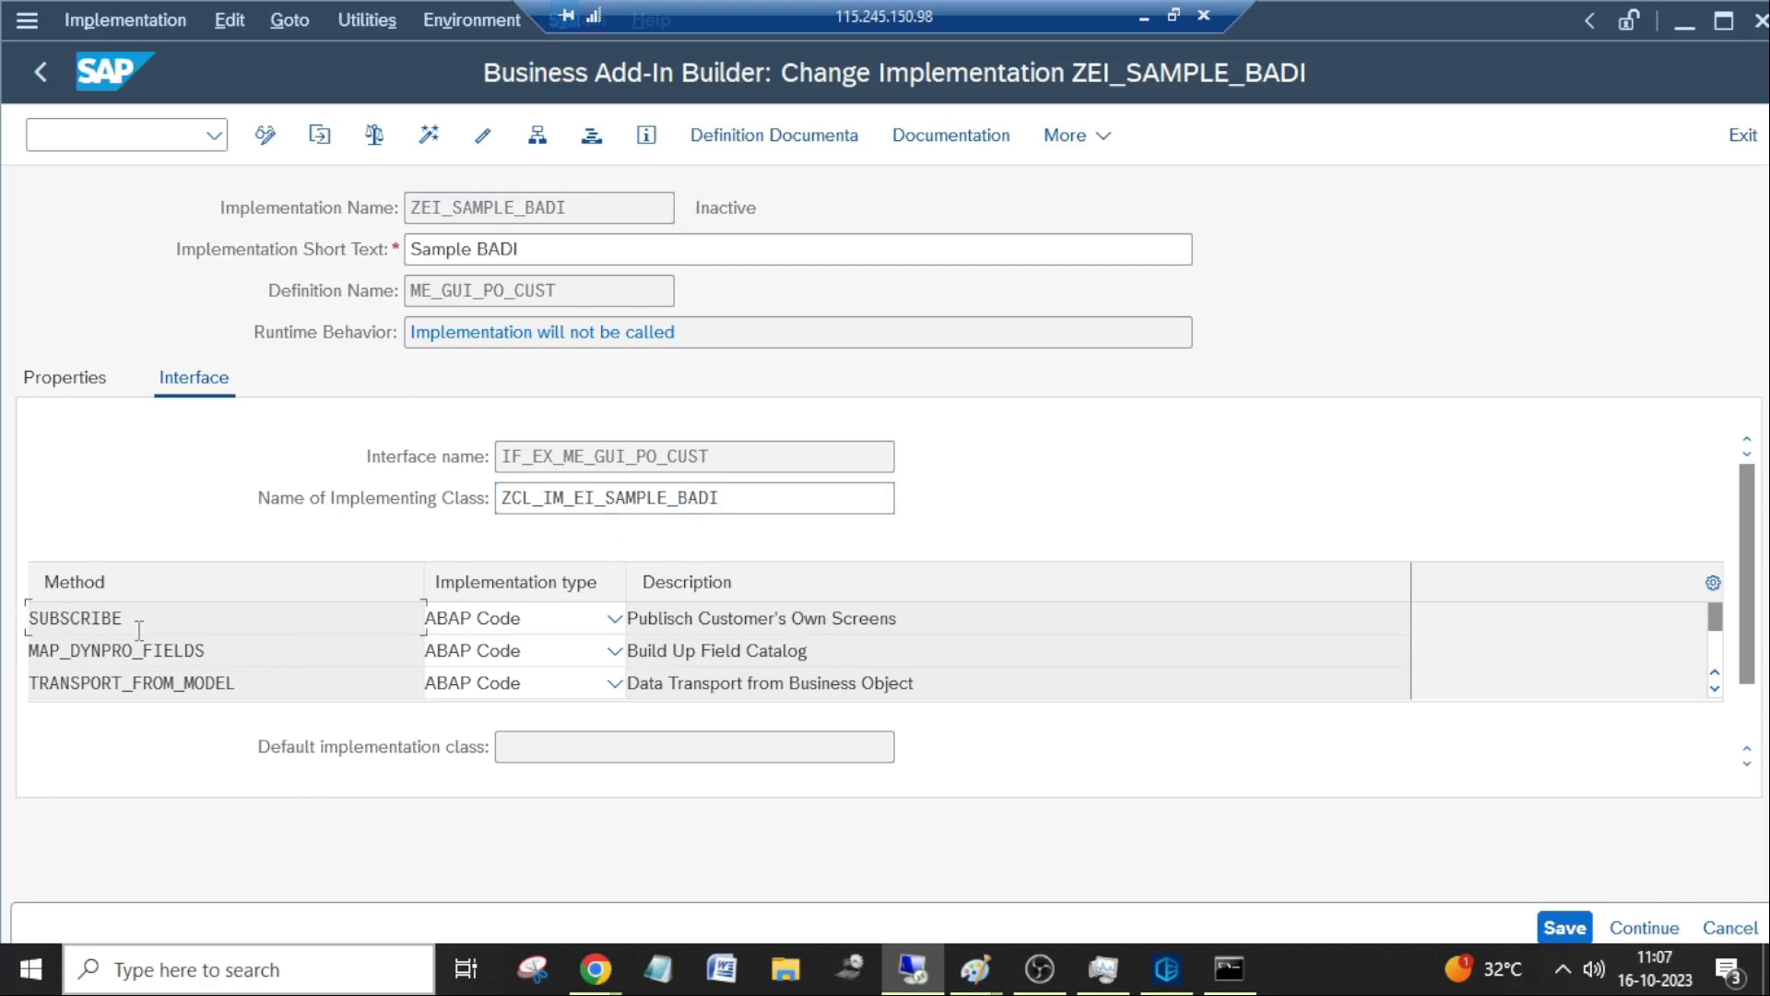
double_click(92, 623)
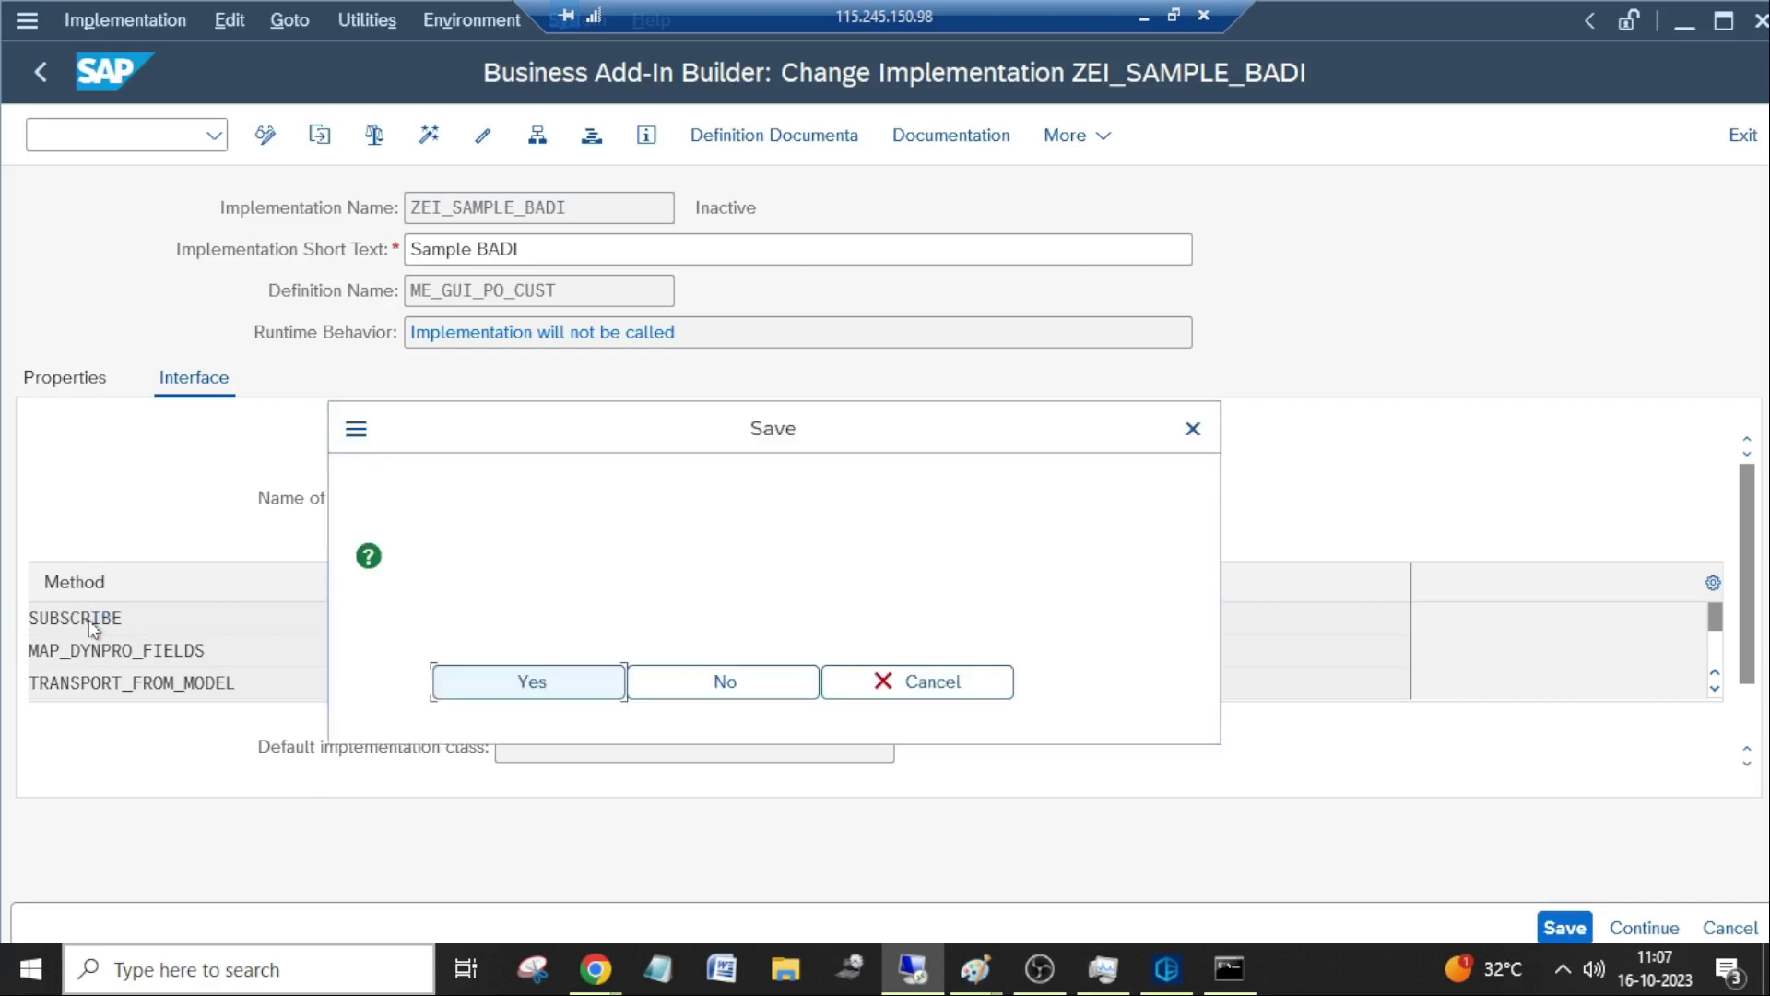
left_click(504, 687)
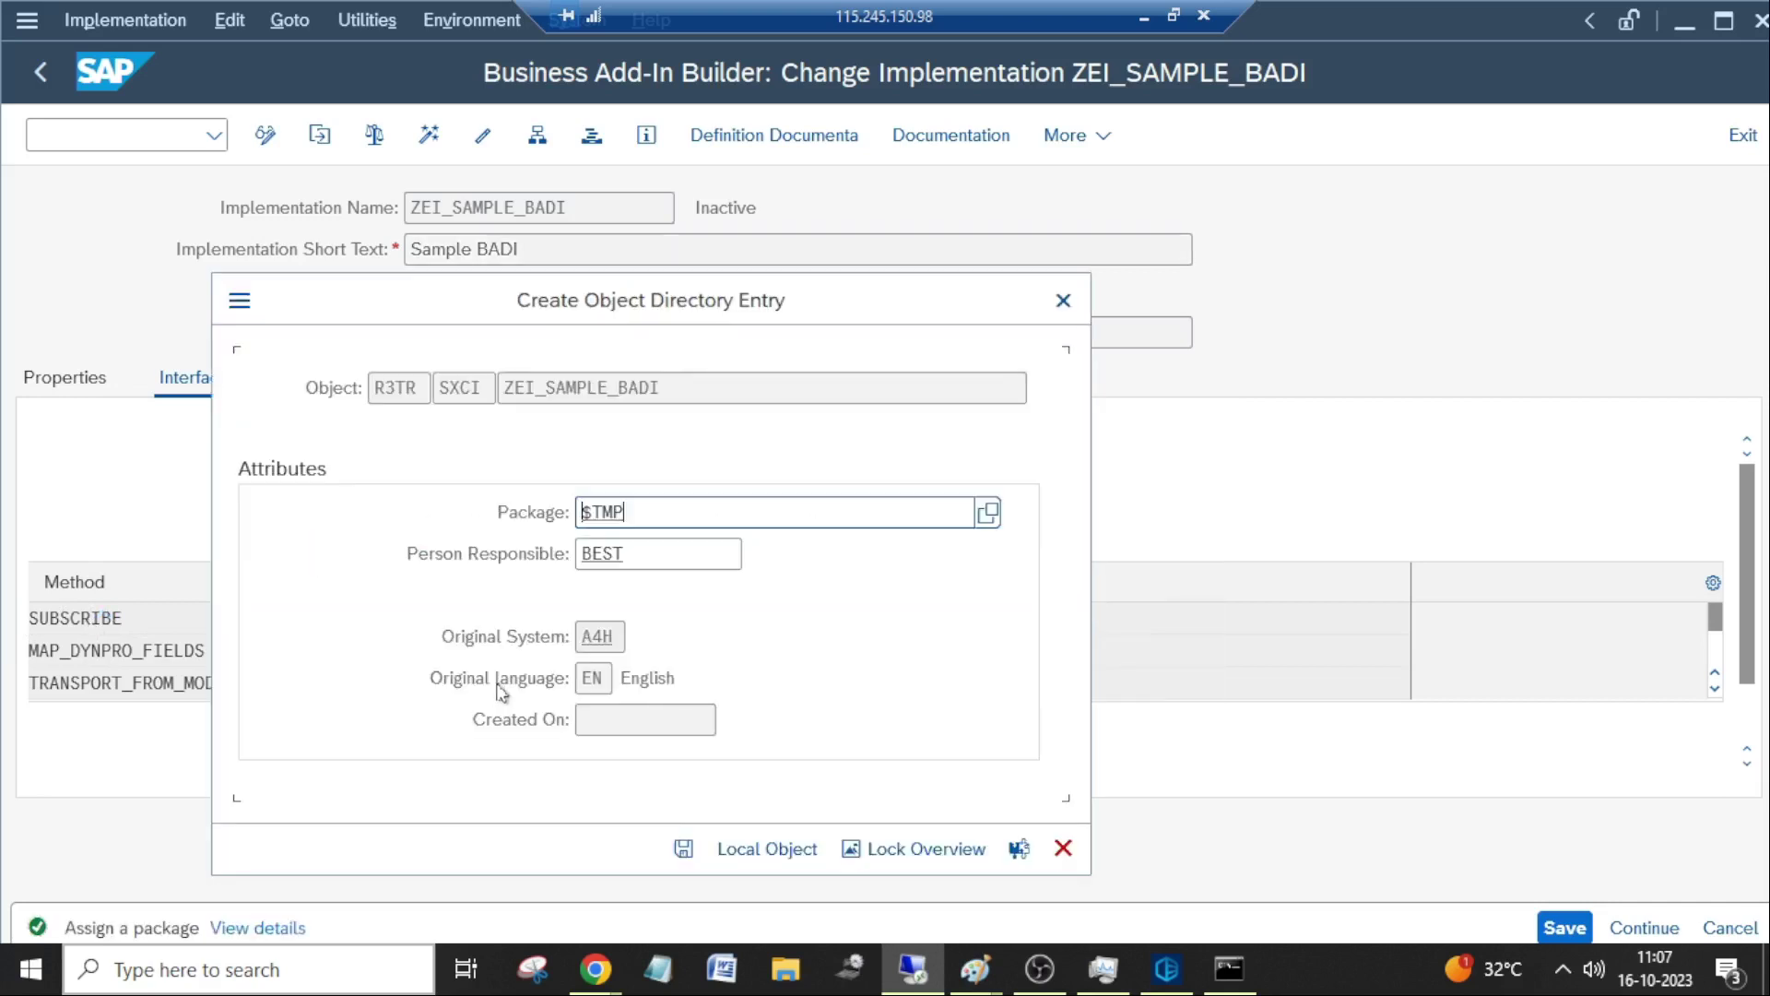
left_click(763, 850)
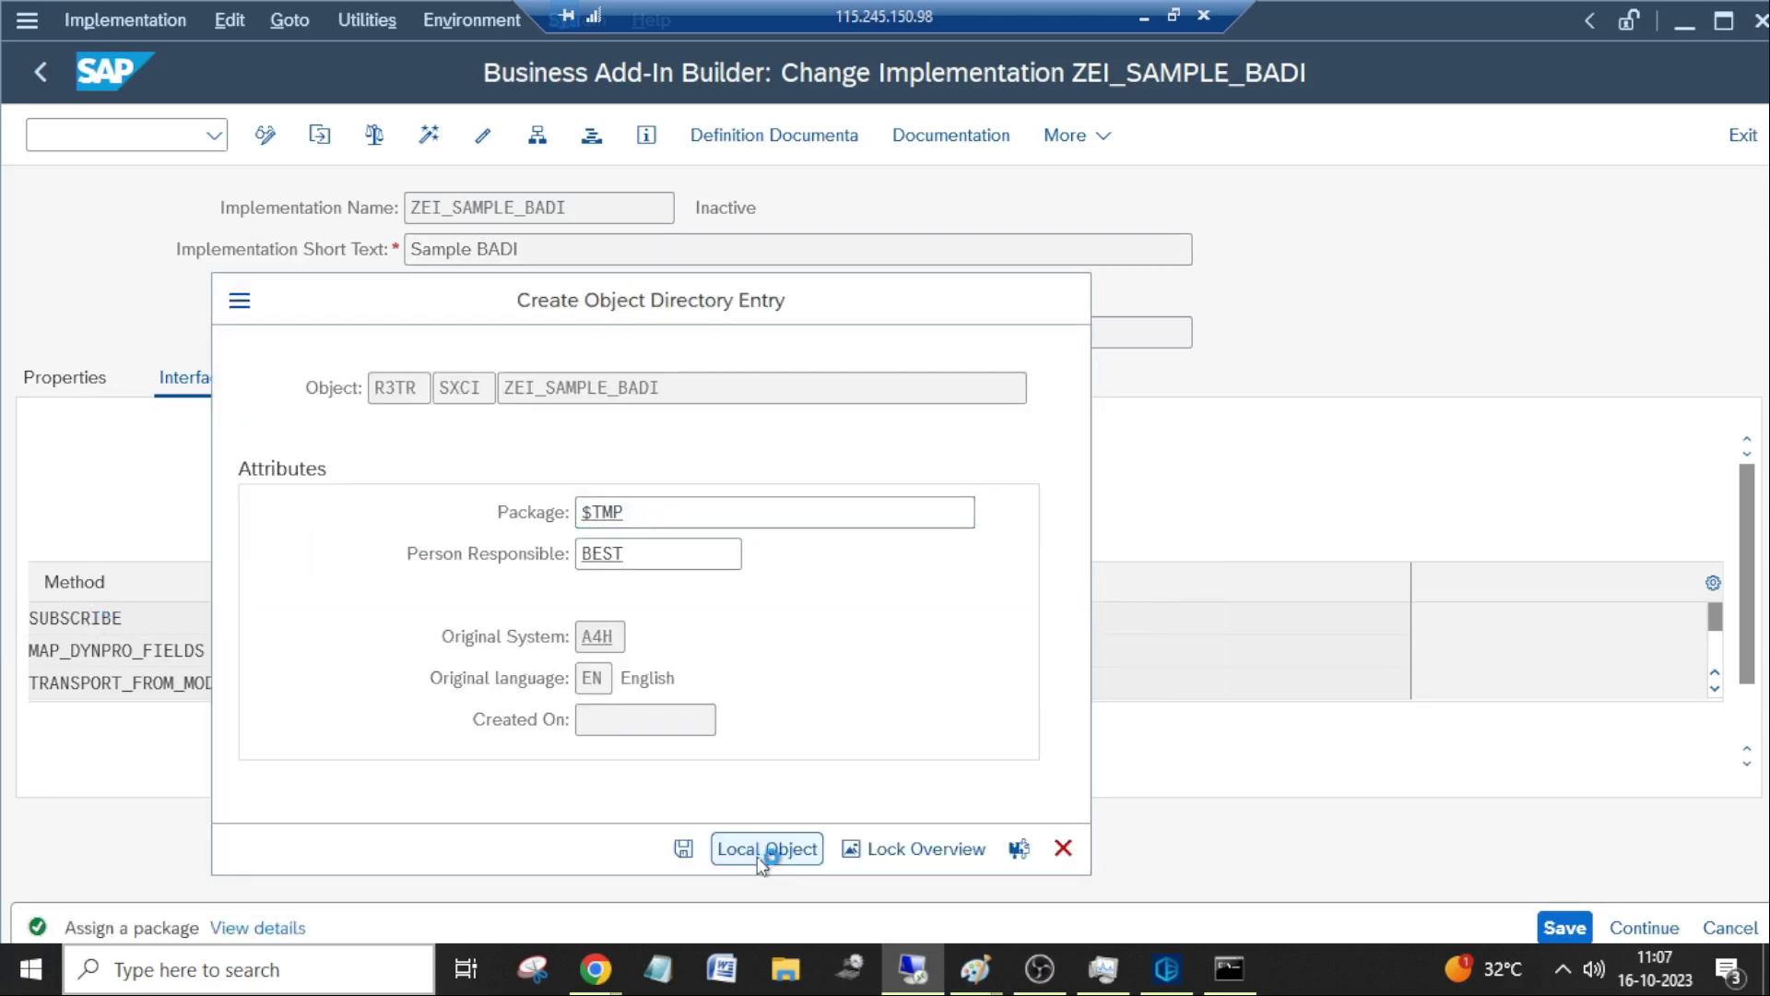
left_click(620, 459)
key("Return")
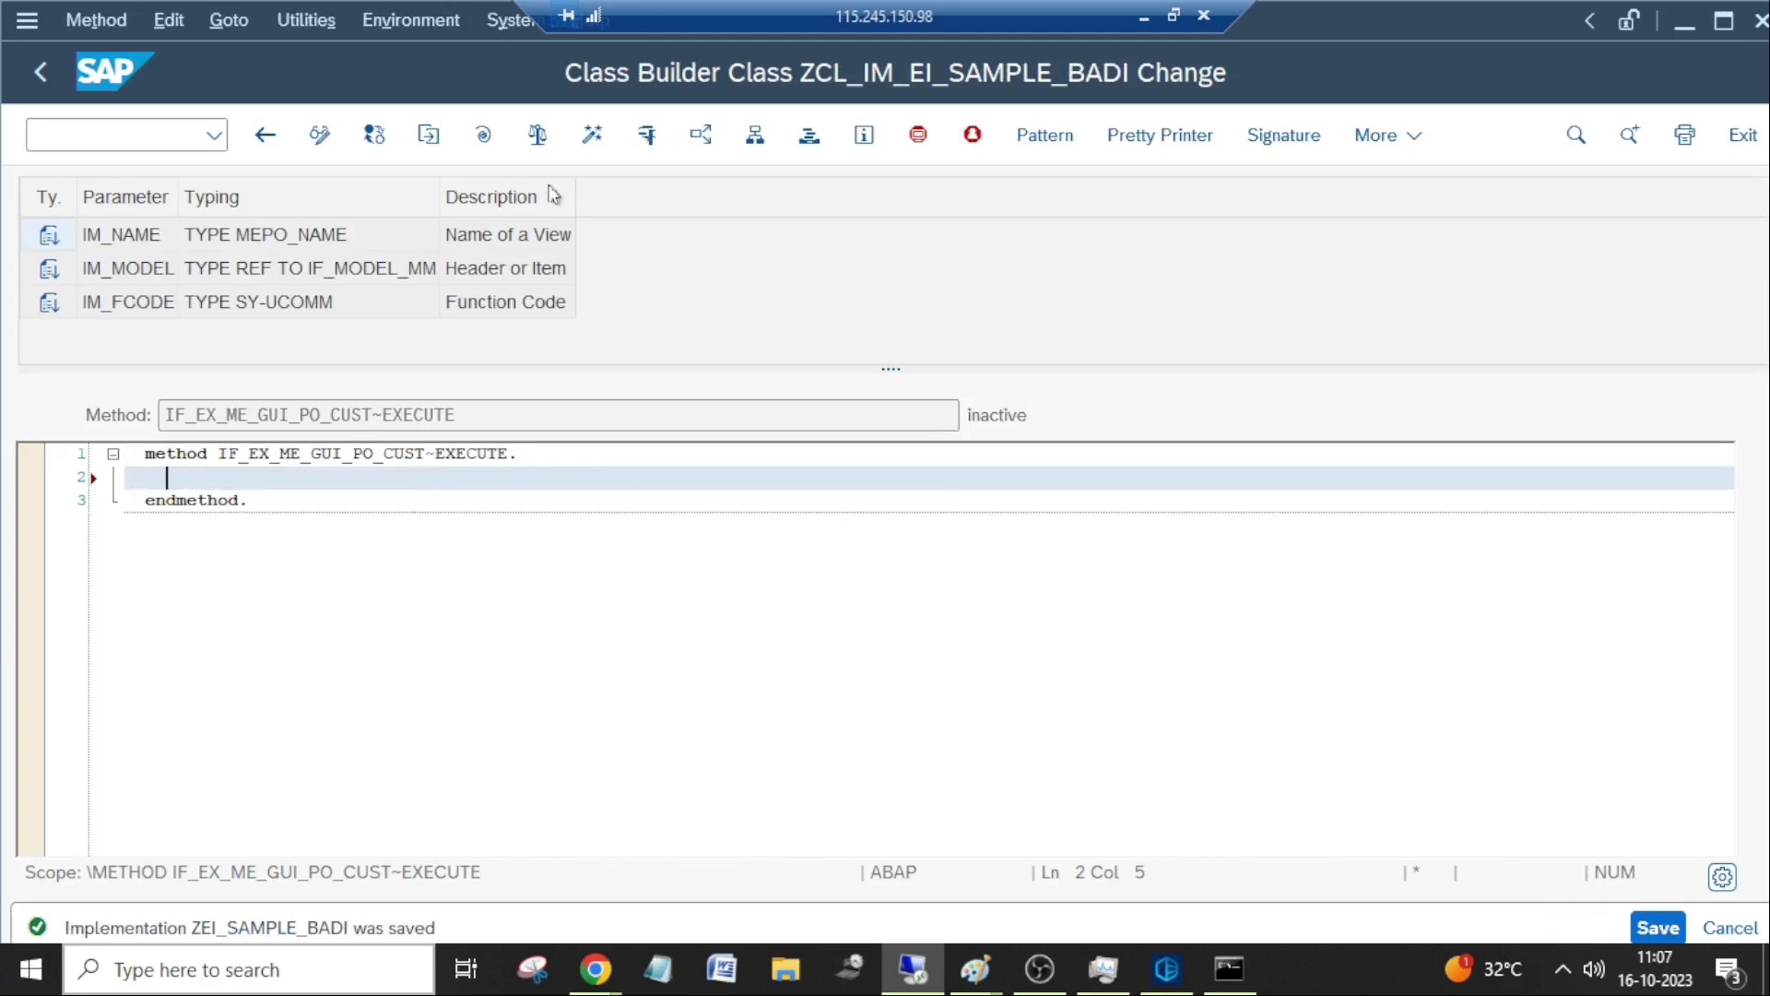
Activate all inactive components and interface methods of class ZCL_IM_EI_SAMPLE_BADI together.
left_click(593, 137)
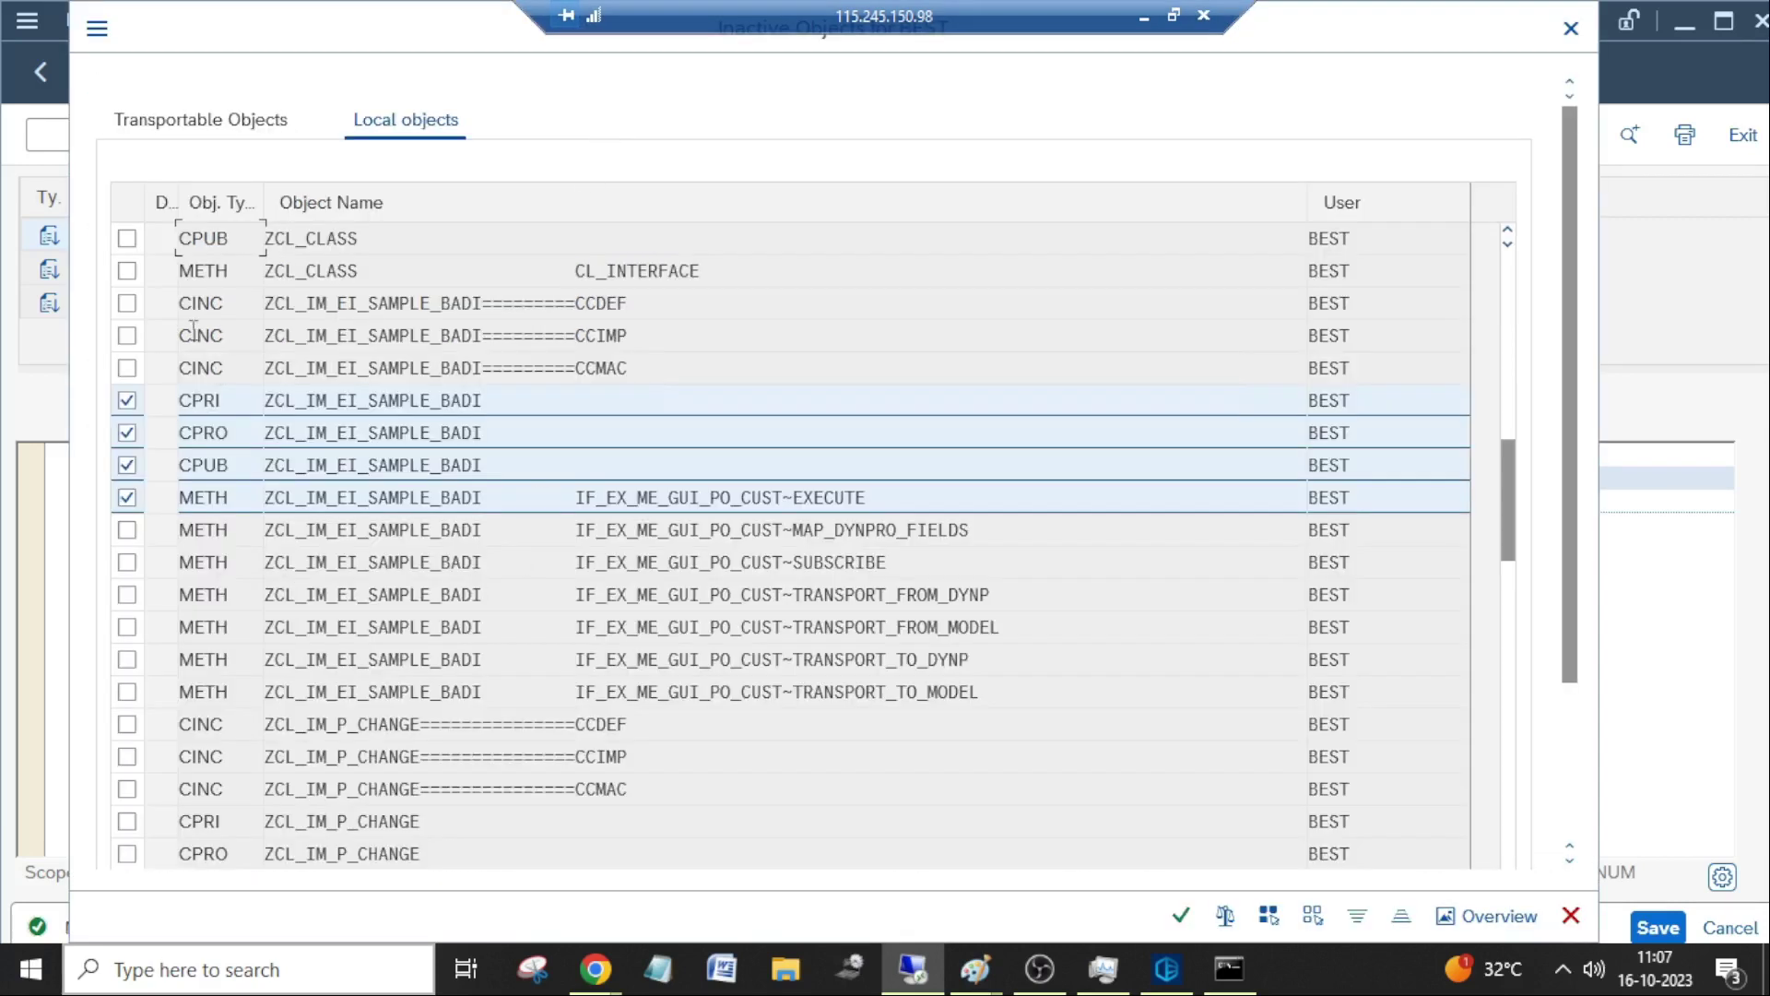
left_click(121, 337)
left_click(130, 368)
scroll(148, 369, "up", 1)
left_click(126, 401)
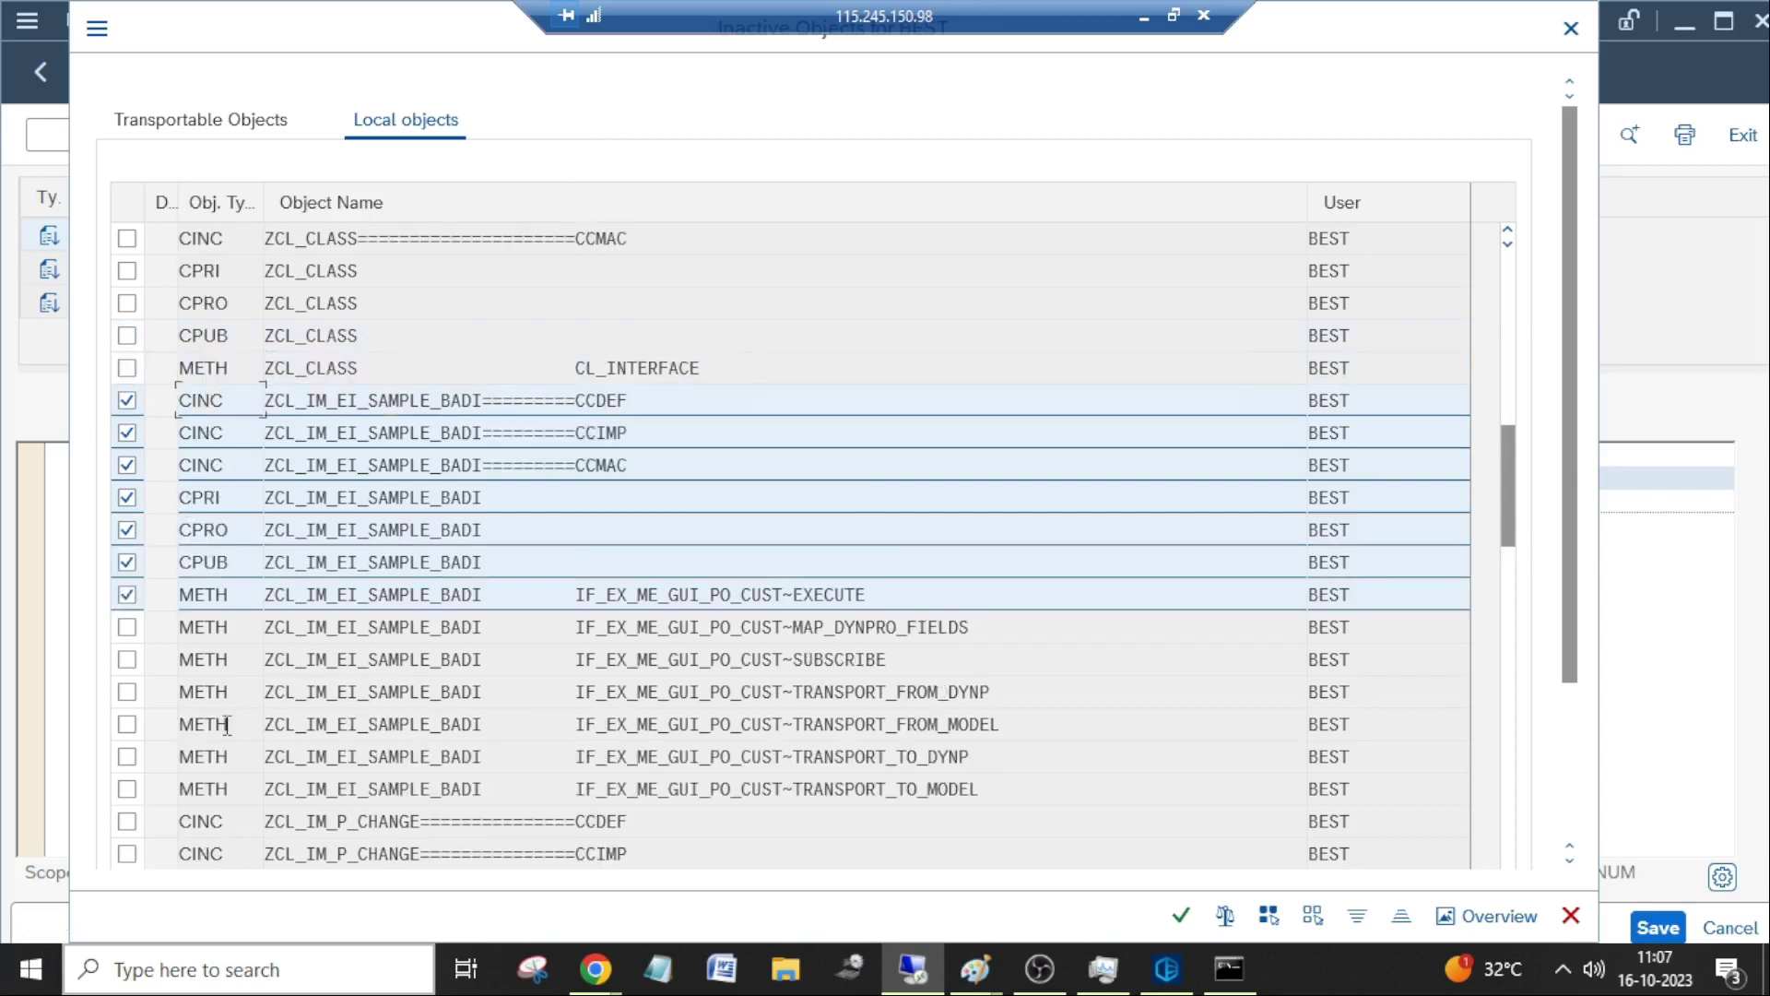
left_click(126, 627)
left_click(126, 659)
left_click(126, 692)
left_click(126, 724)
left_click(127, 724)
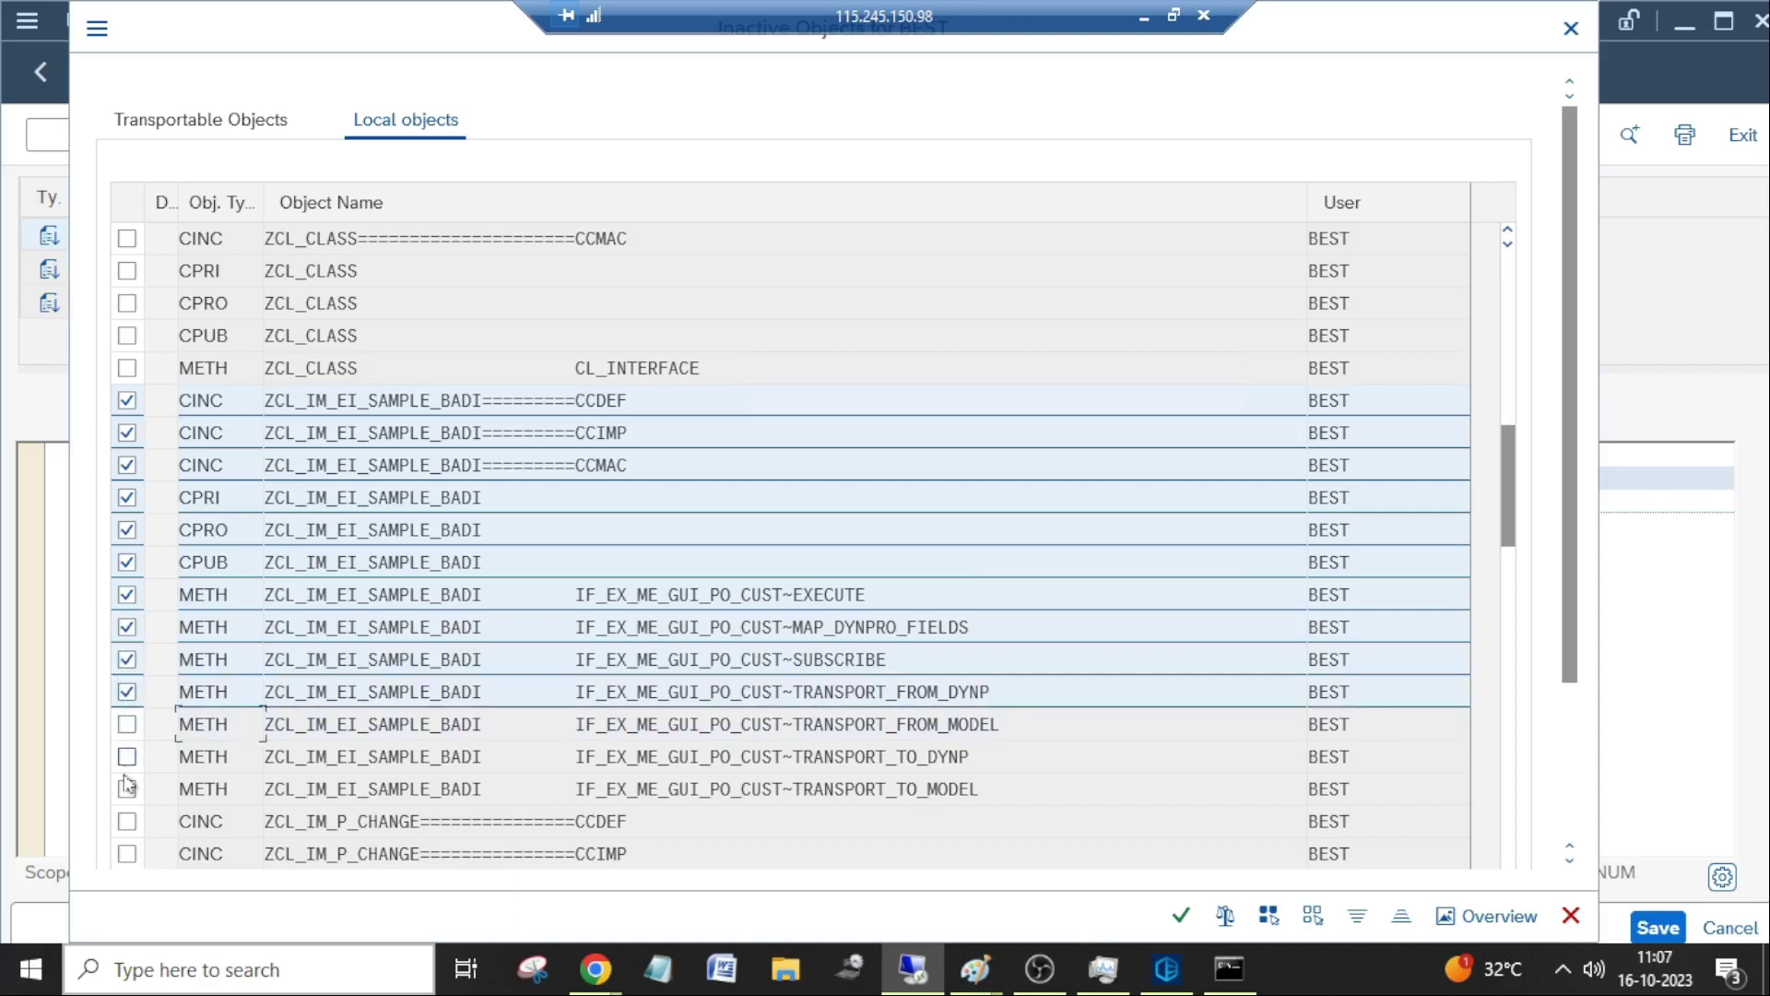
left_click(127, 756)
left_click(126, 724)
left_click(126, 788)
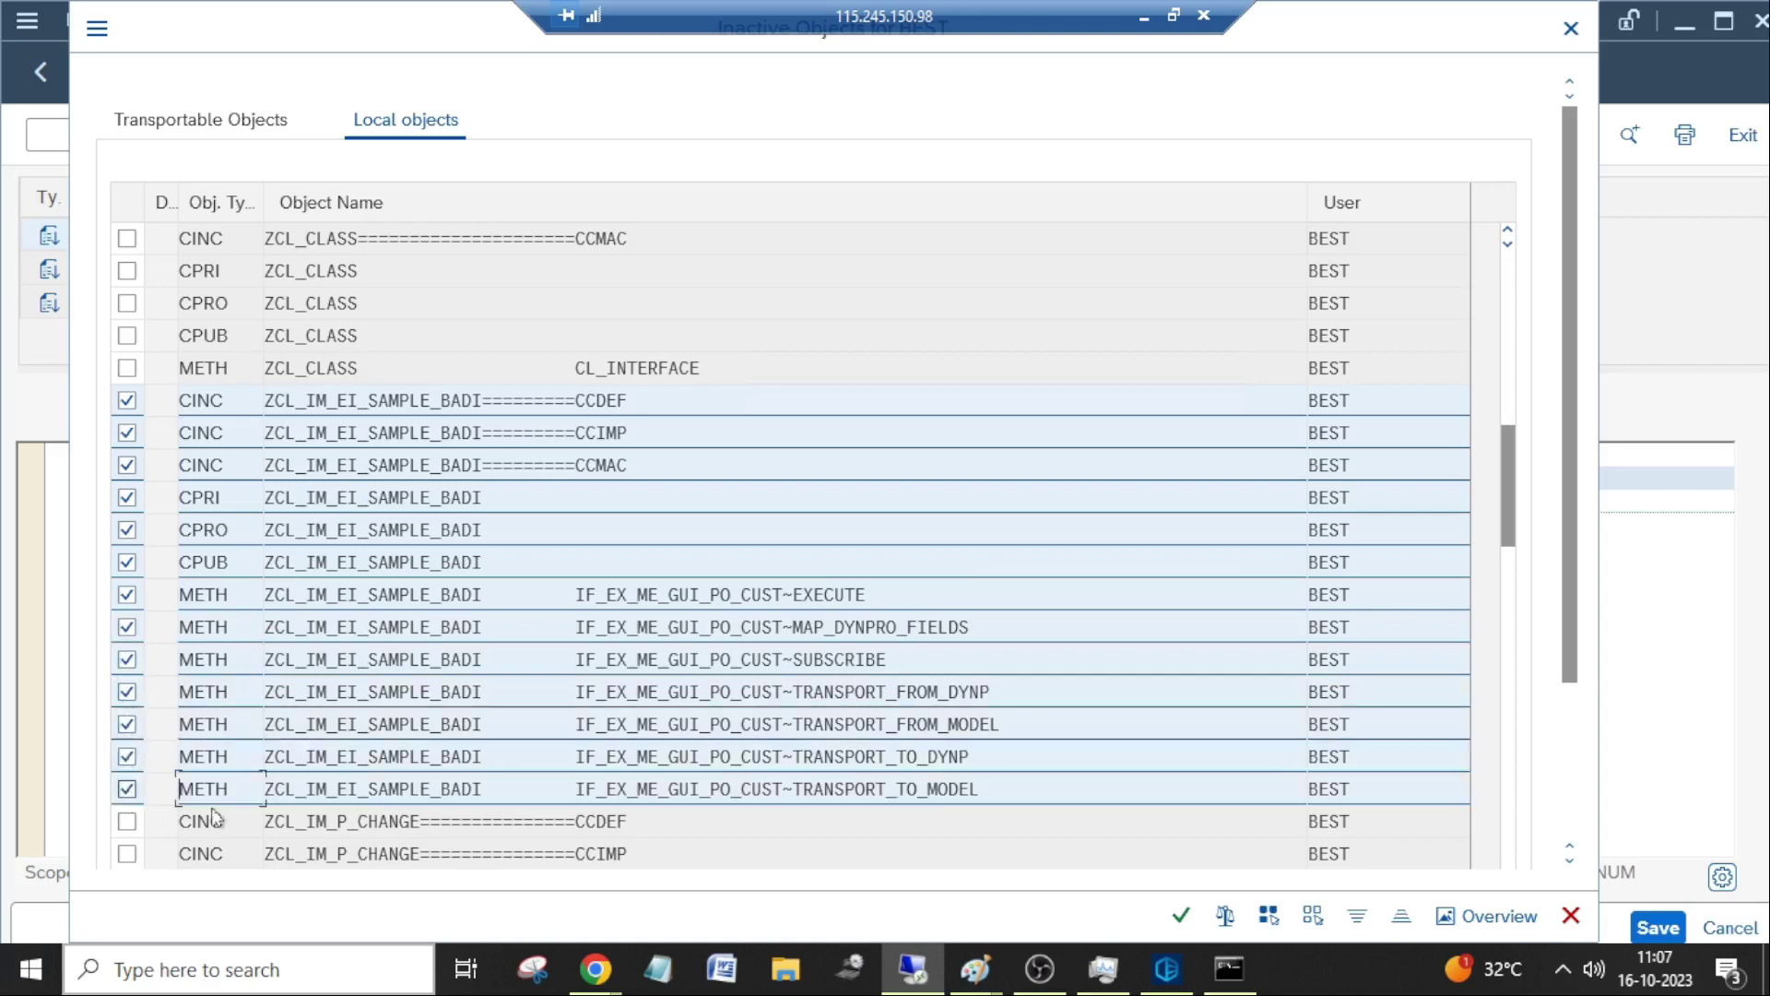
left_click(1181, 916)
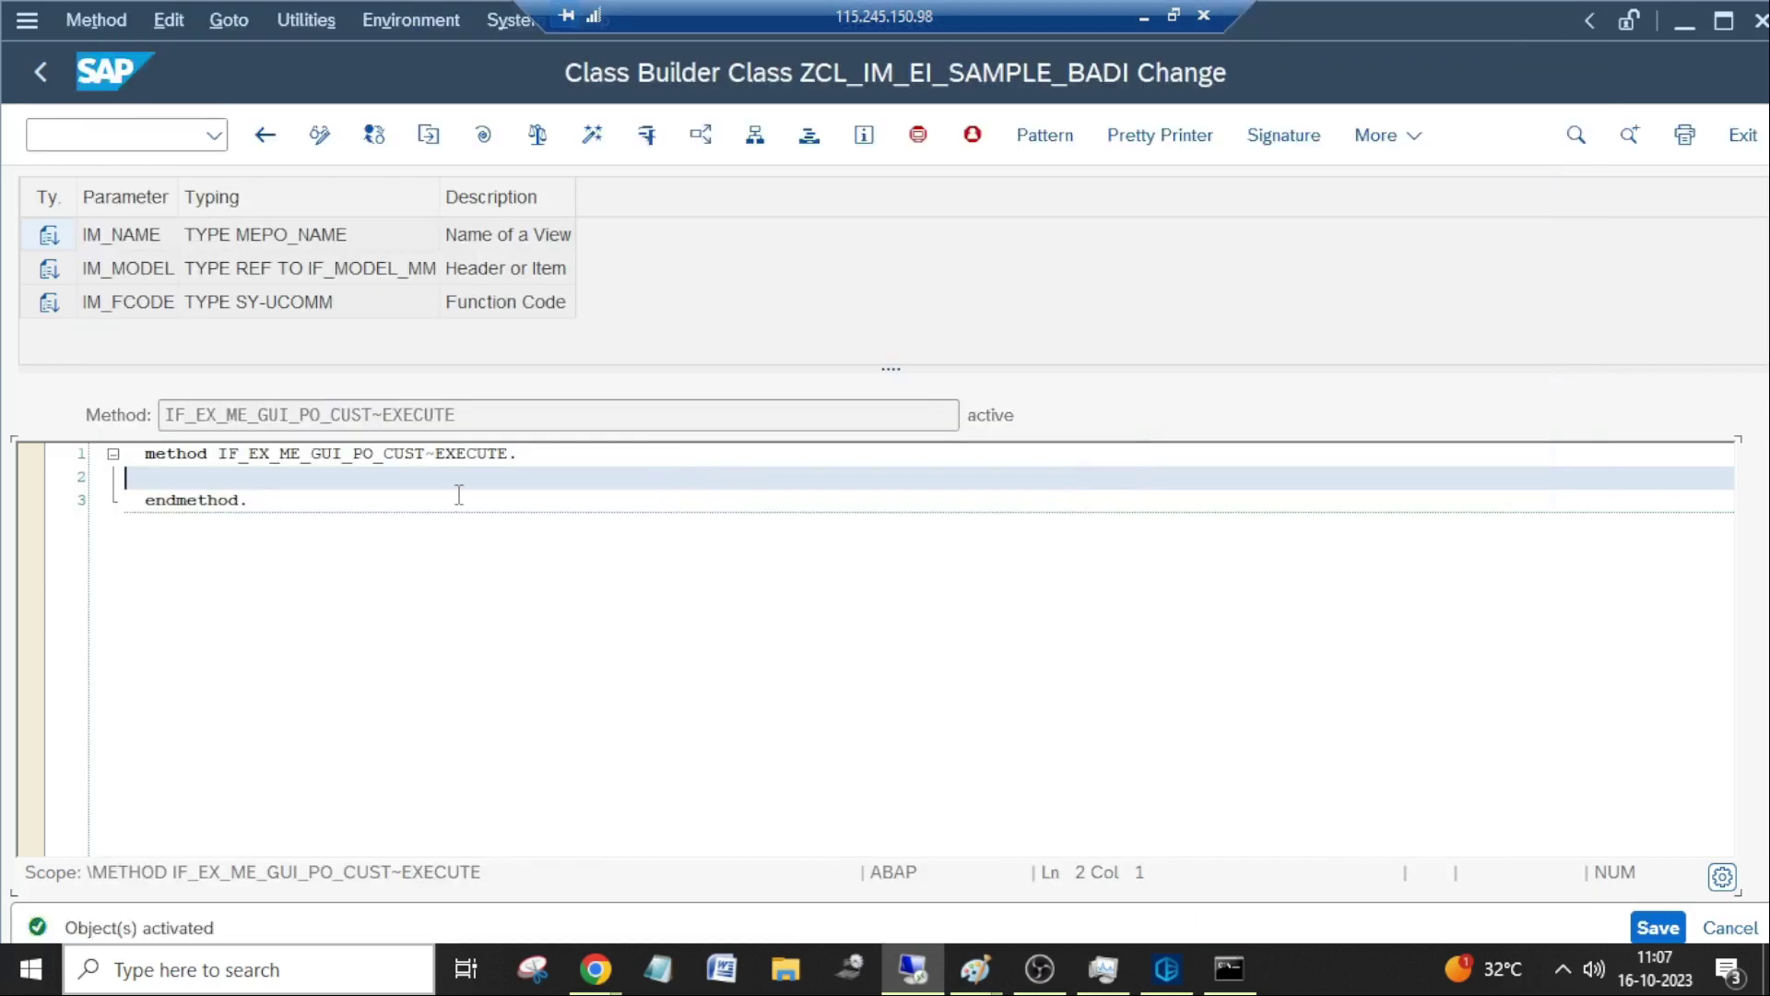
Return to the implementation ZEI_SAMPLE_BADI and try to activate it.
left_click(40, 73)
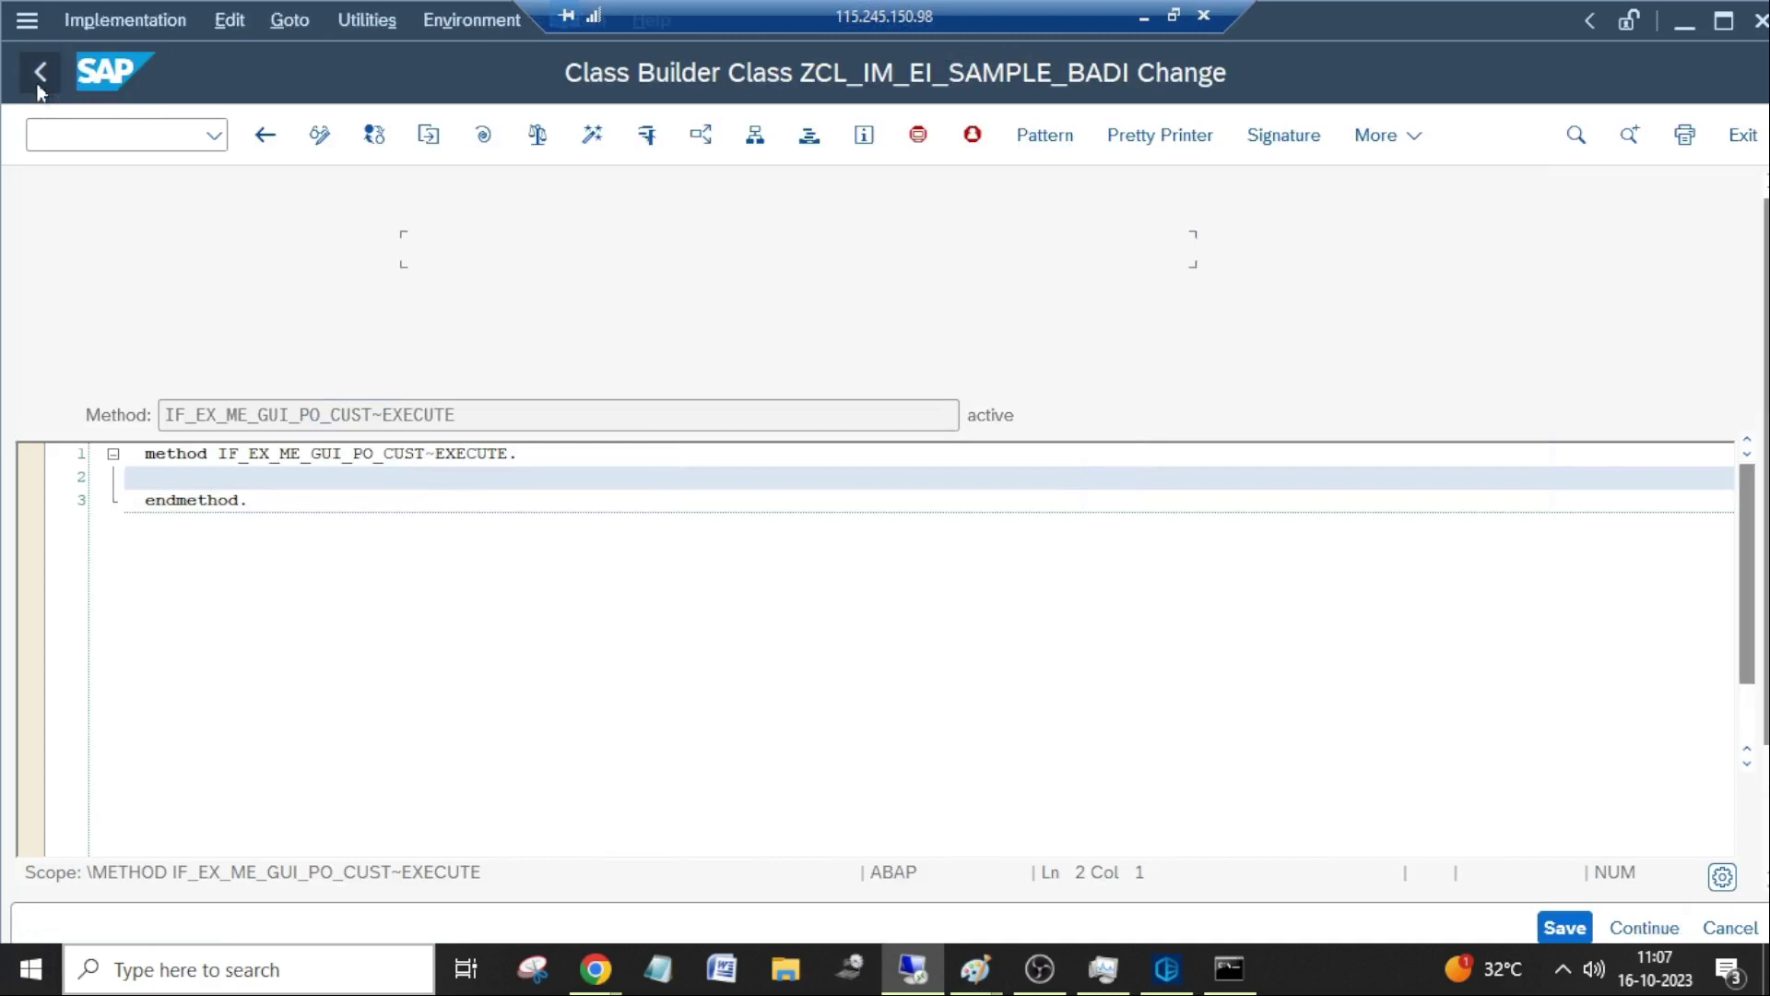
left_click(39, 81)
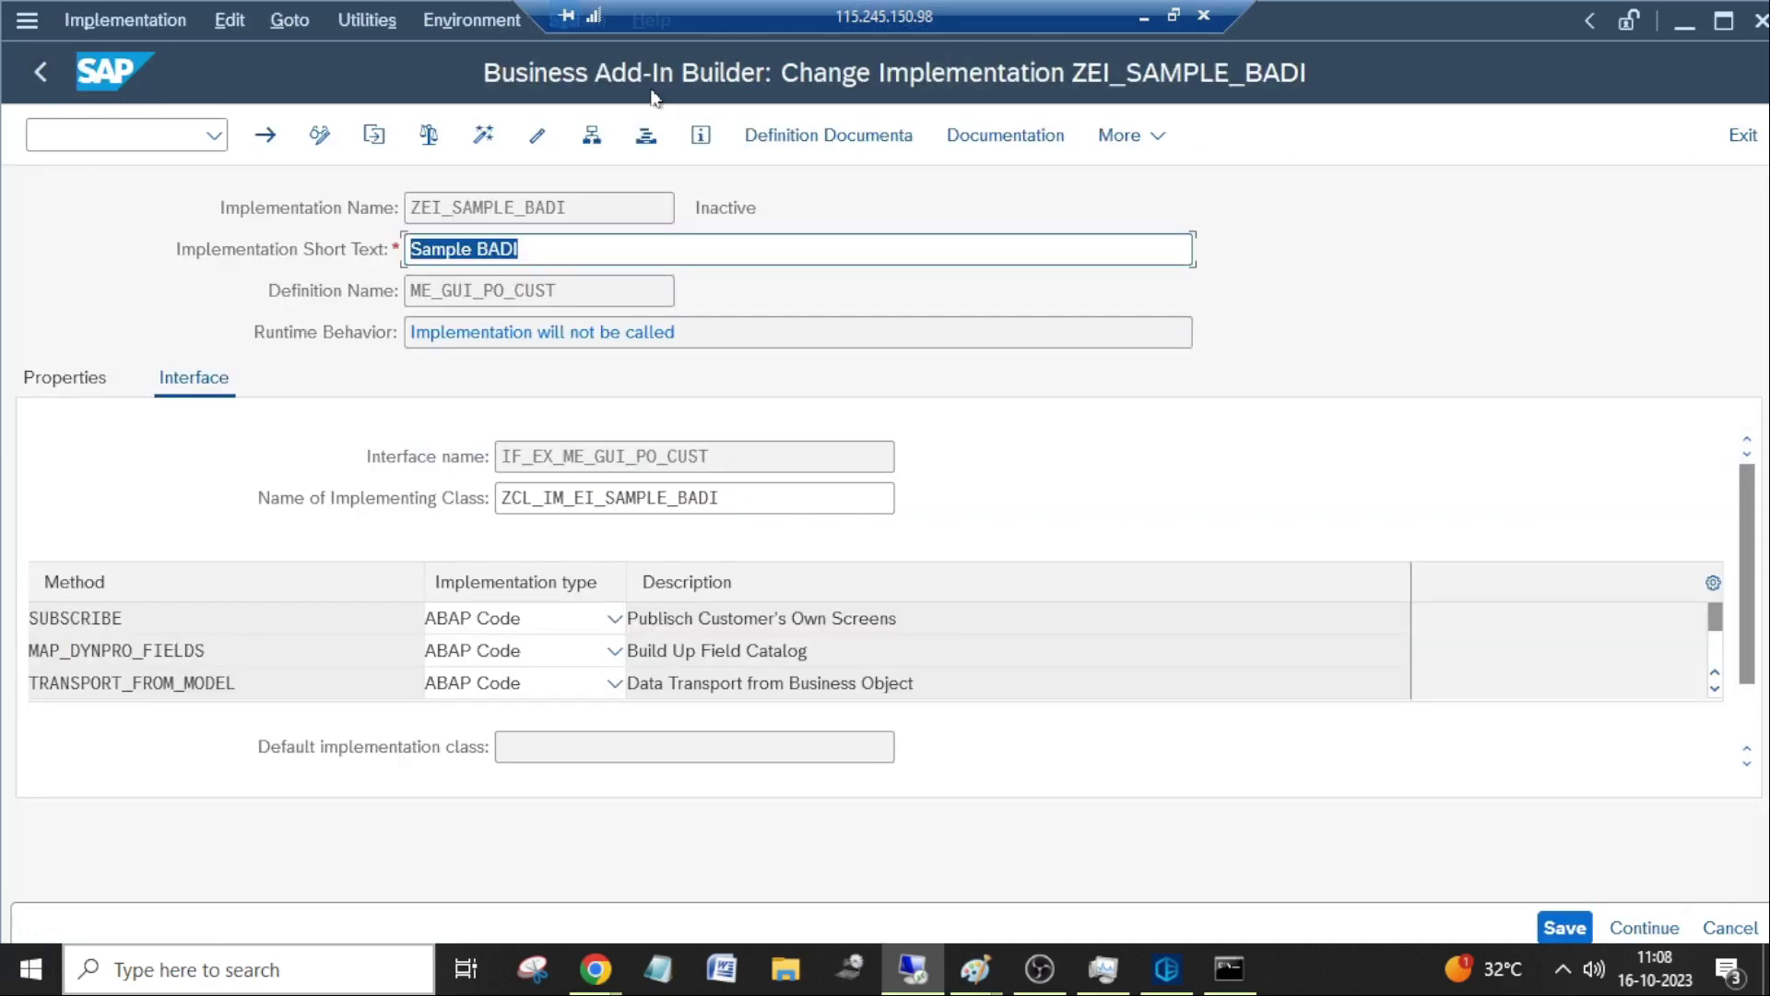
double_click(725, 207)
left_click(490, 138)
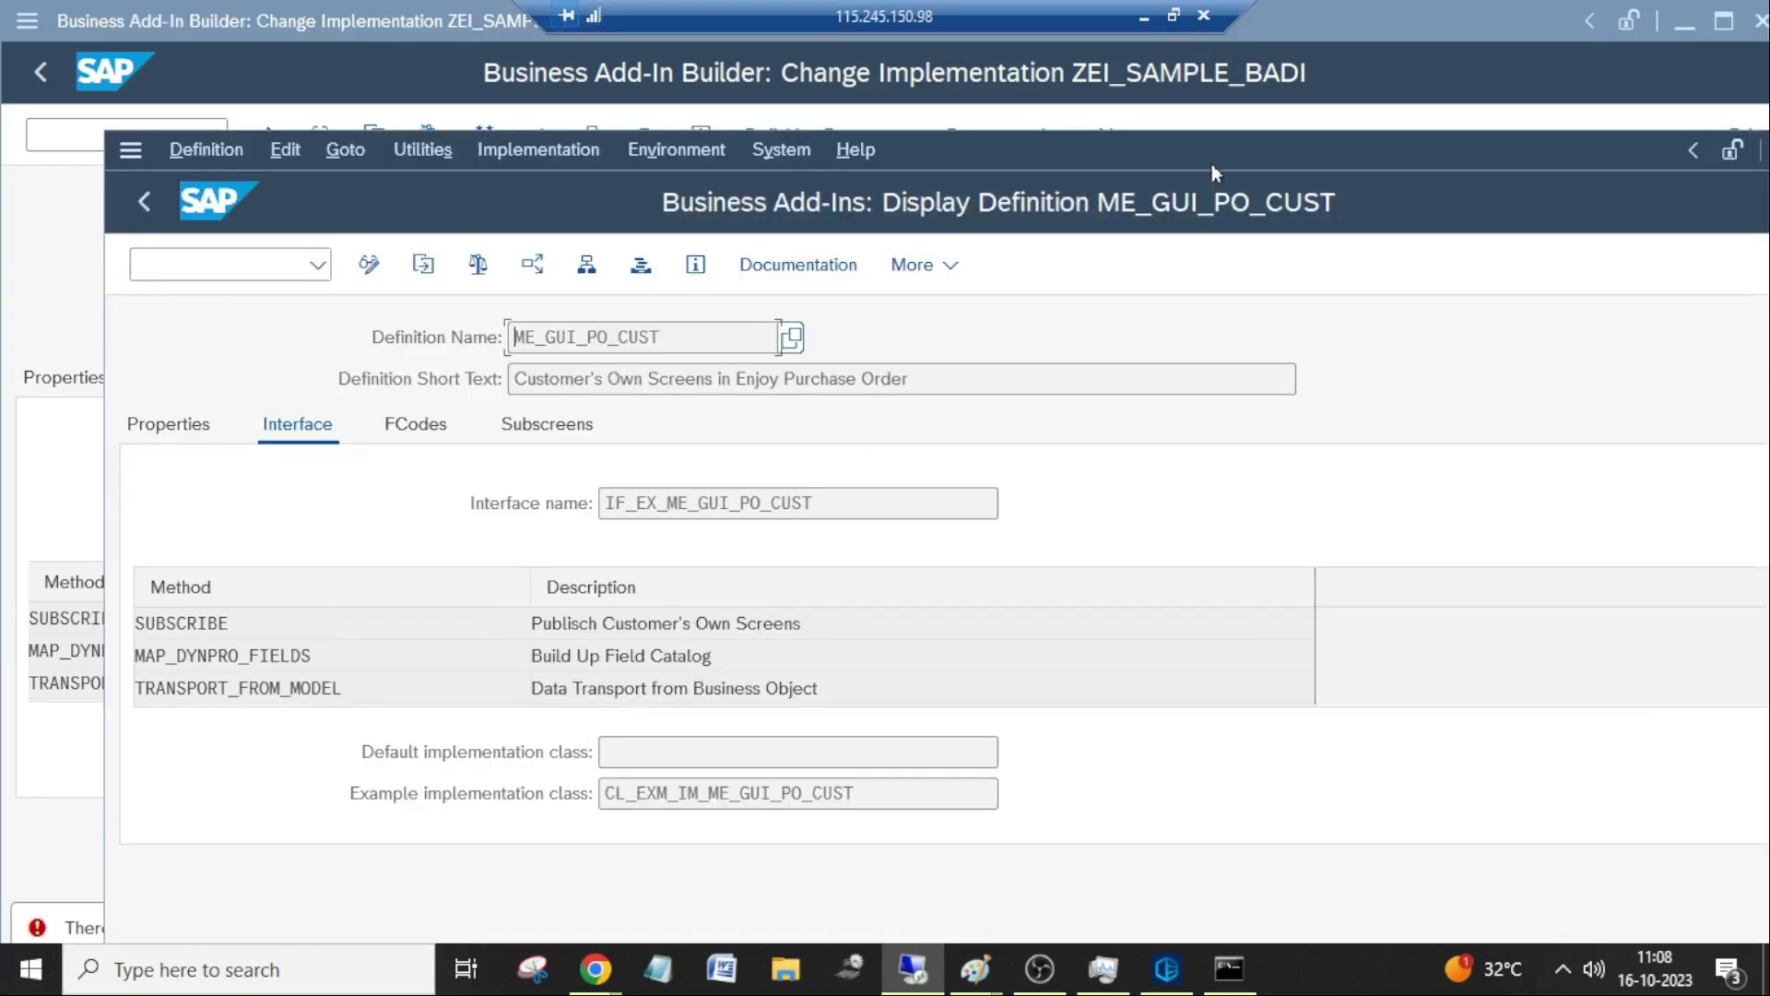
Examine the type properties, including Multiple Use, of the BAdI definition ME_GUI_PO_CUST and return to the initial screen for implementations.
double_click(1339, 163)
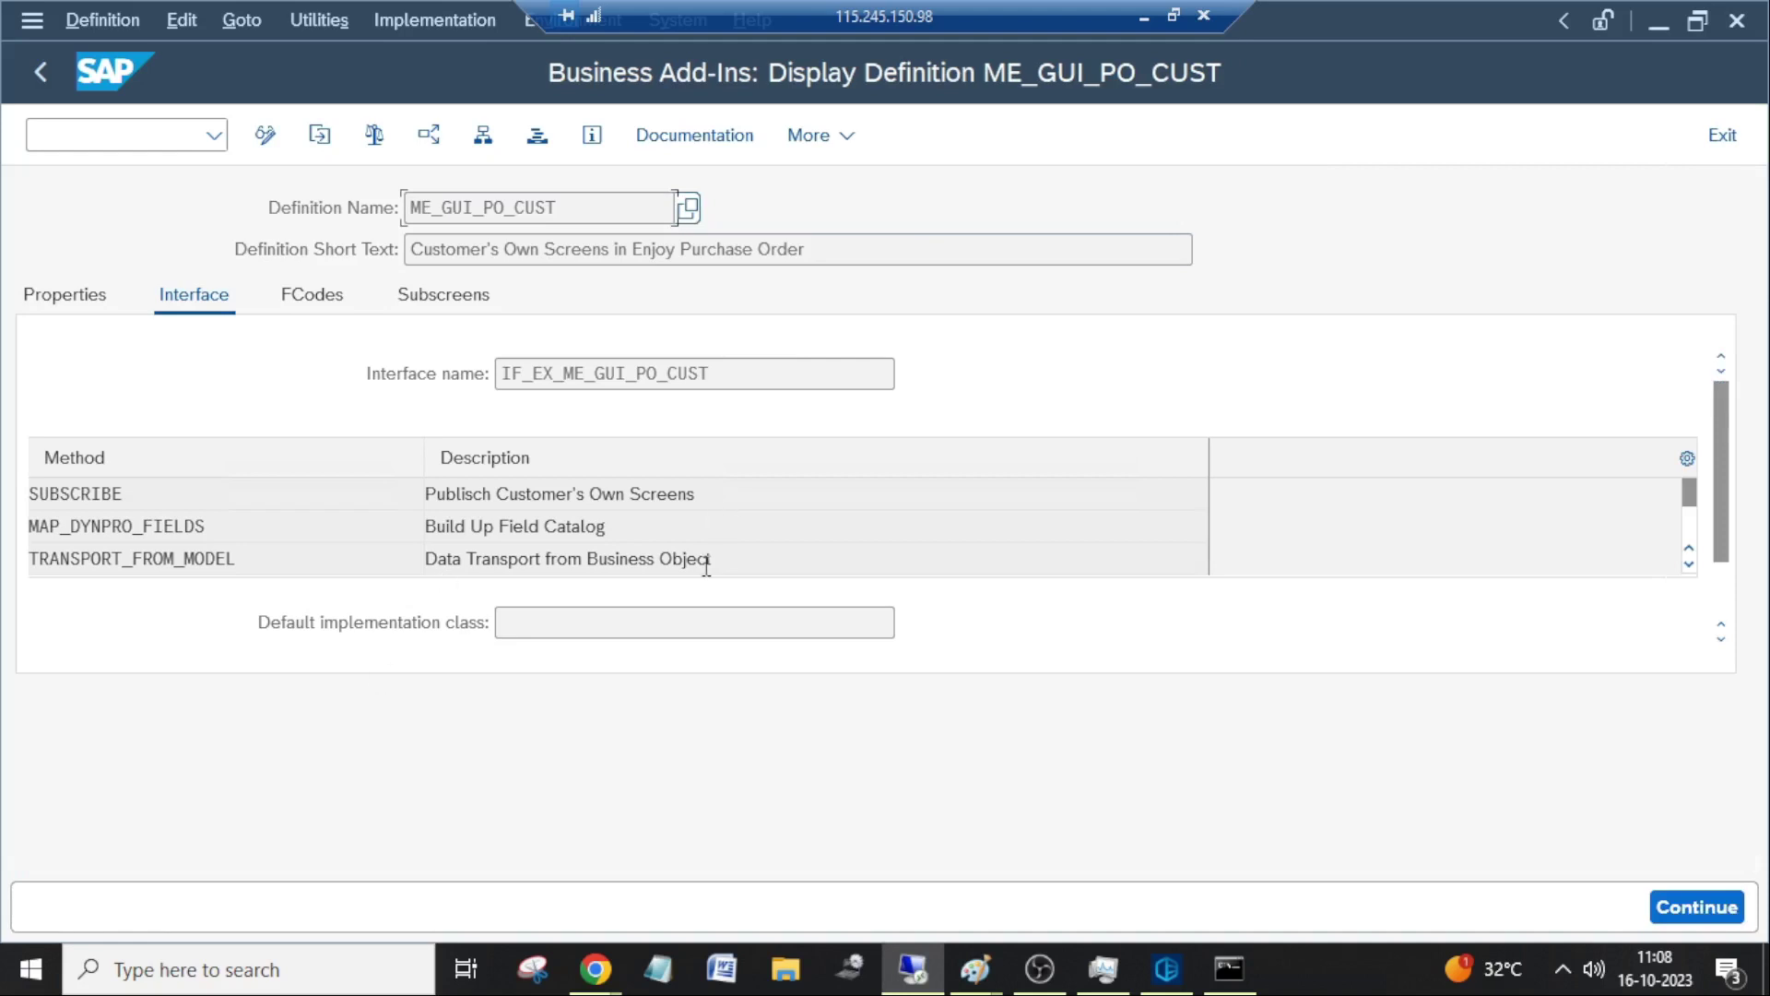
left_click(97, 297)
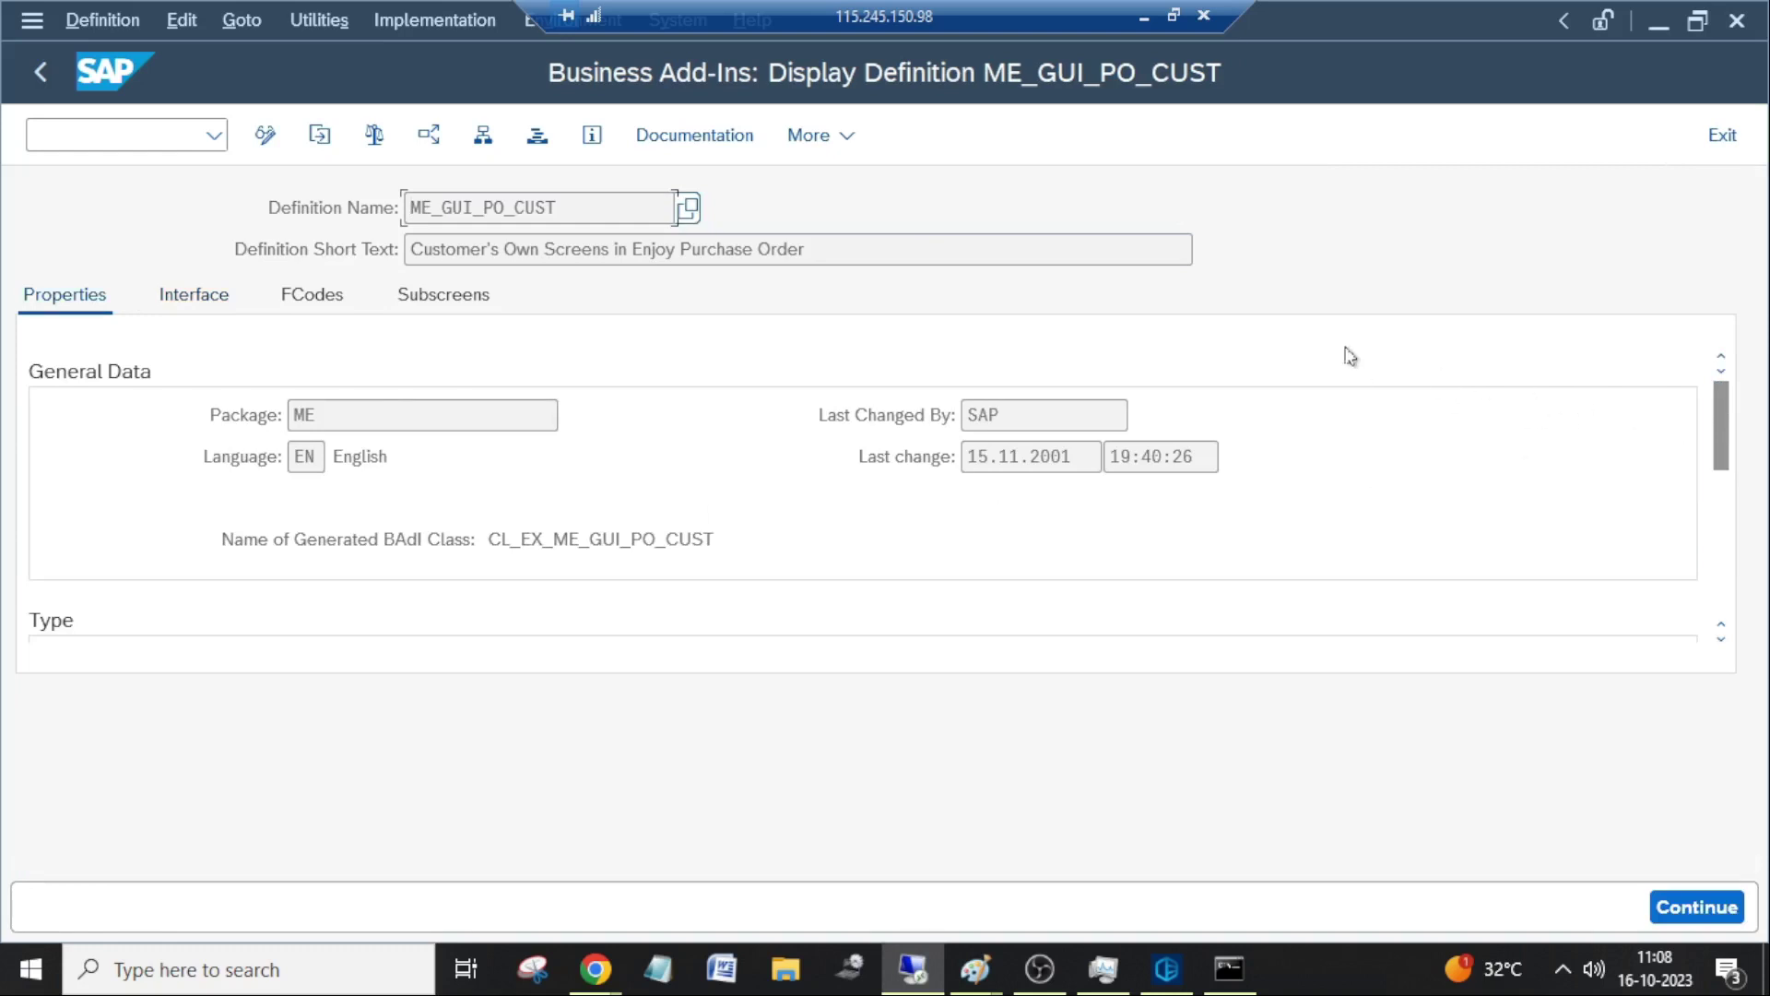
left_click_drag(575, 214, 321, 229)
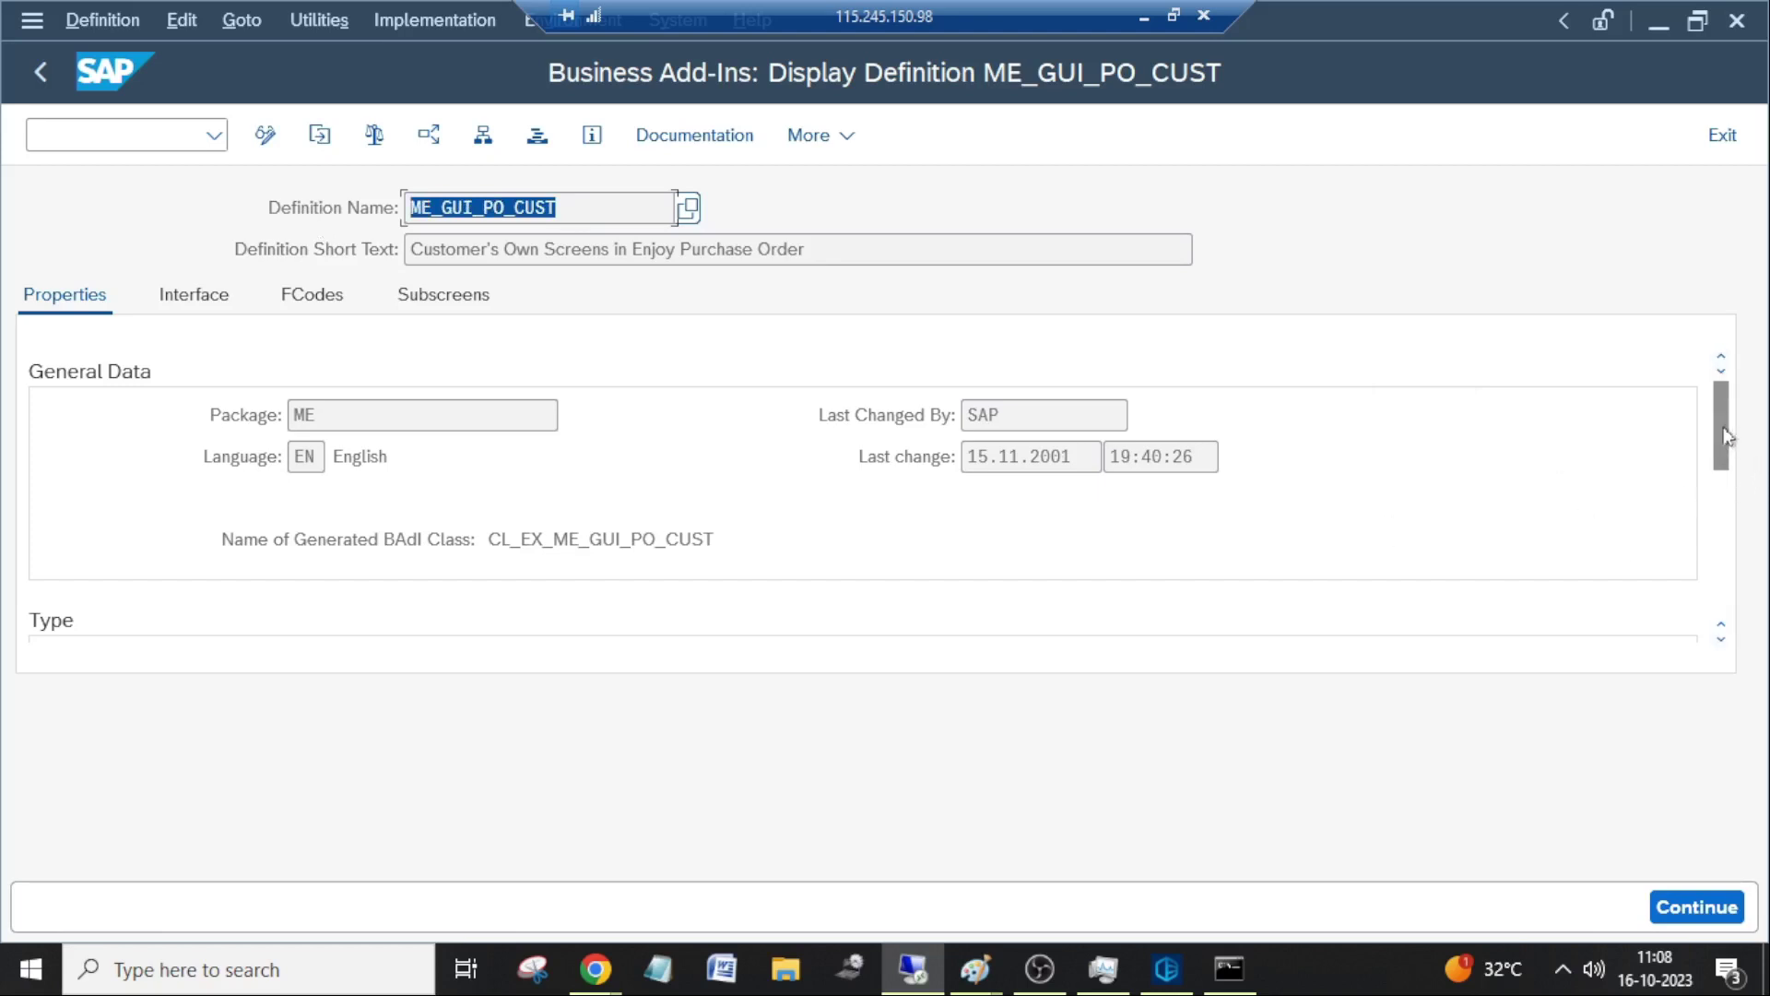
scroll(1717, 406, "down", 1)
scroll(1713, 392, "up", 1)
scroll(1726, 431, "down", 2)
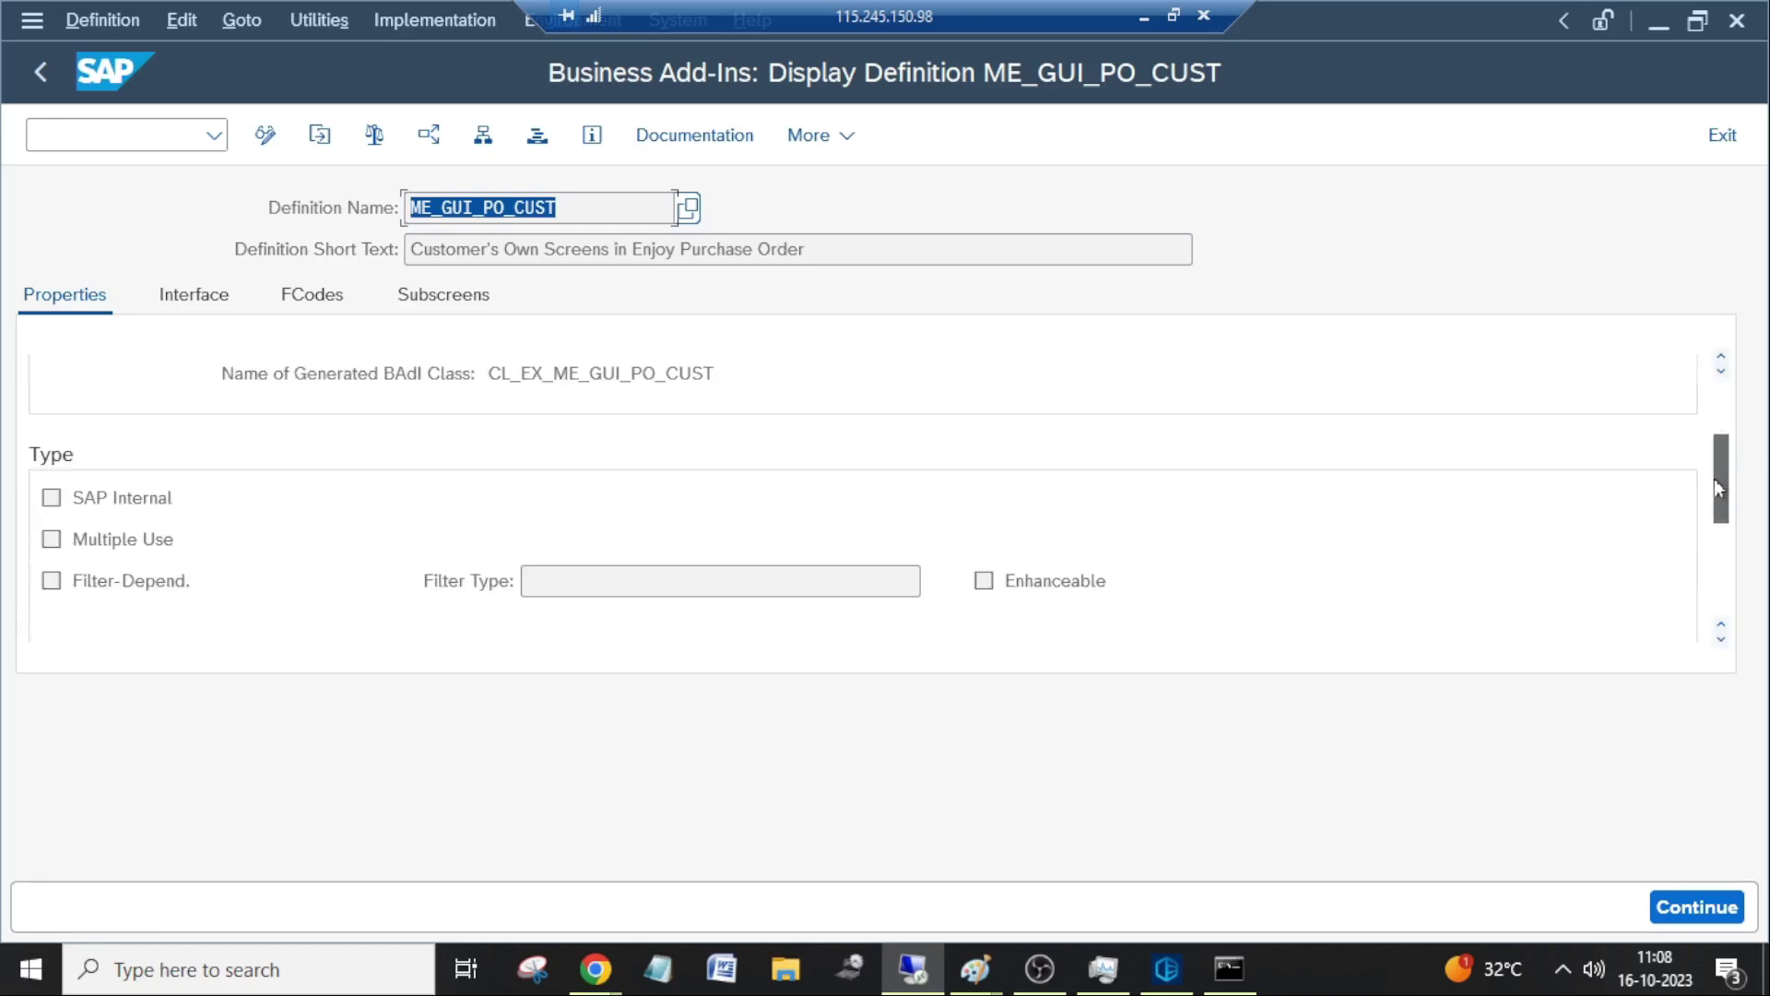
left_click(52, 542)
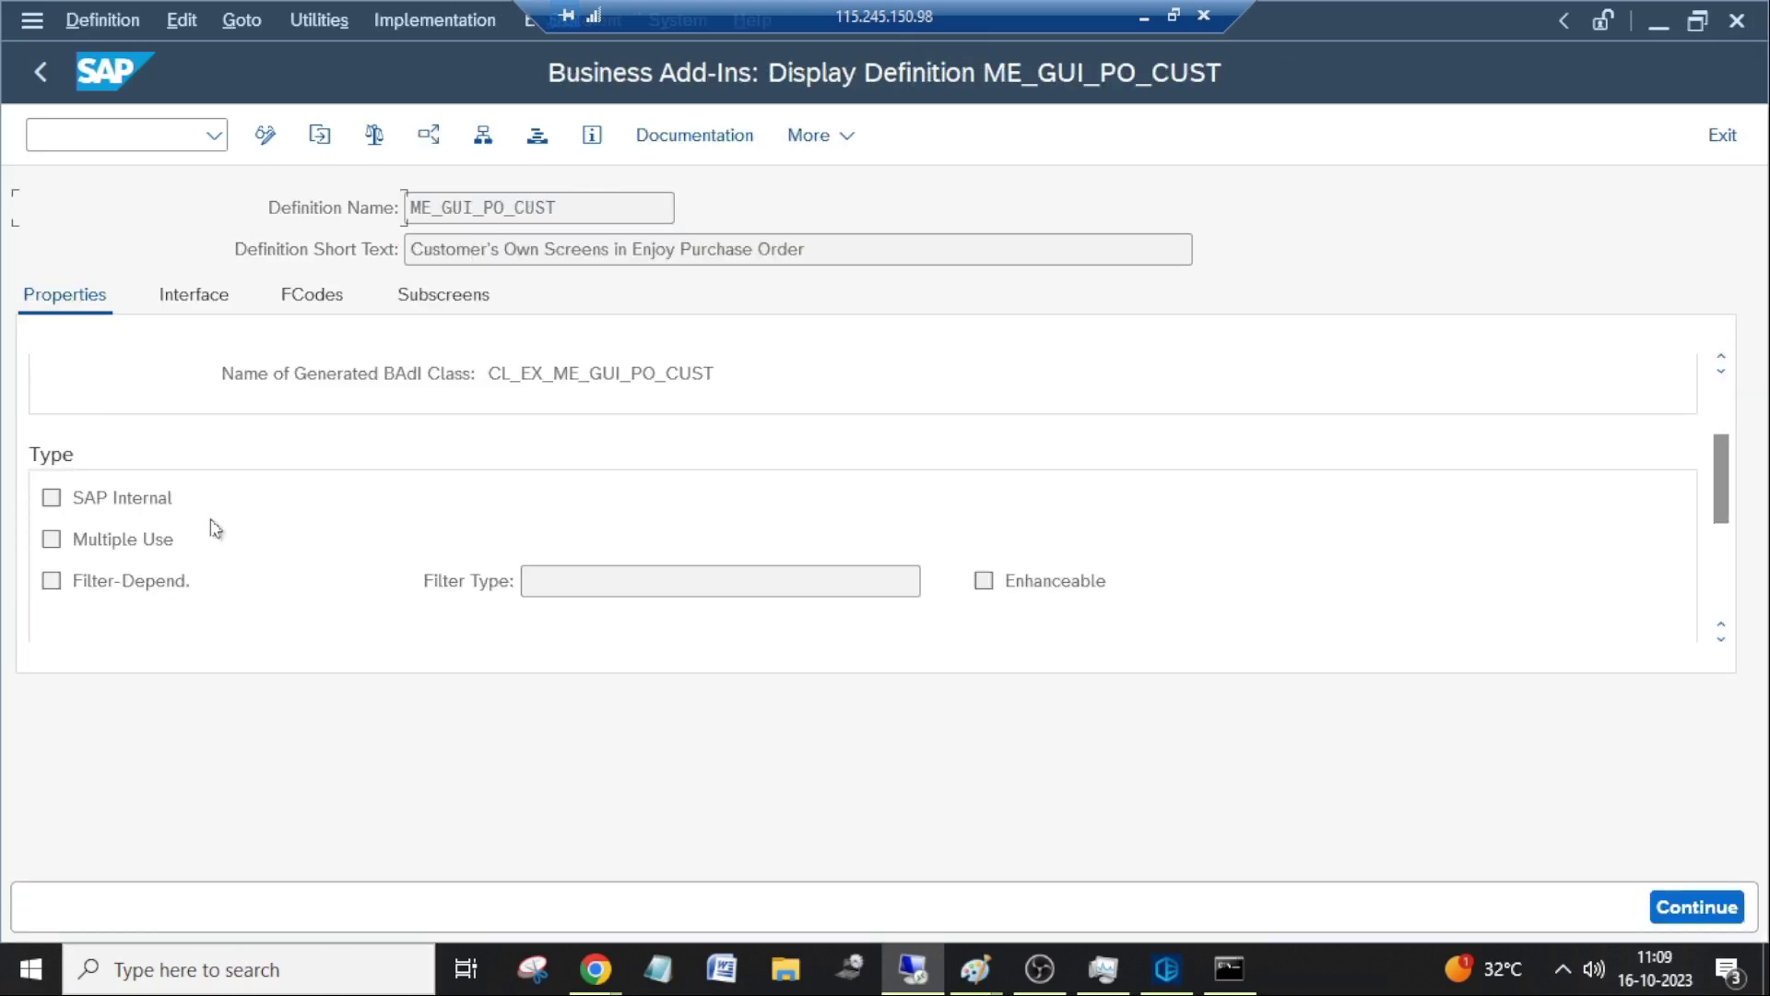
left_click(578, 211)
key("ctrl+a")
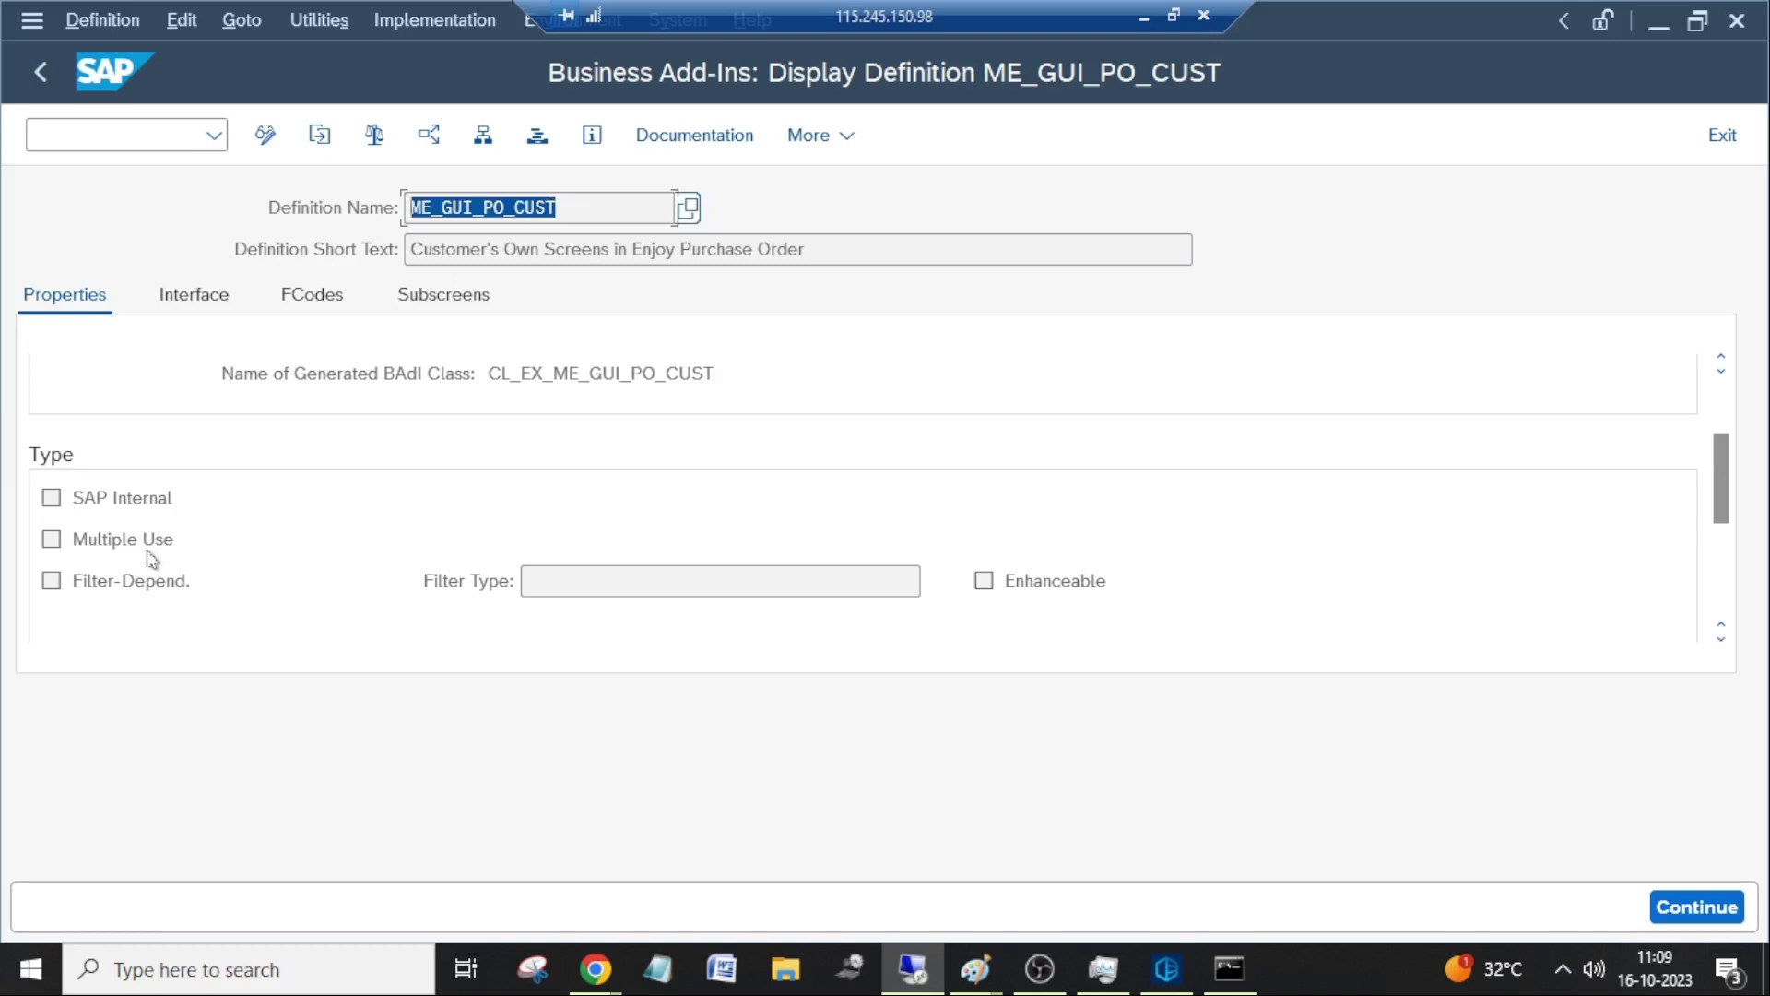
left_click(41, 73)
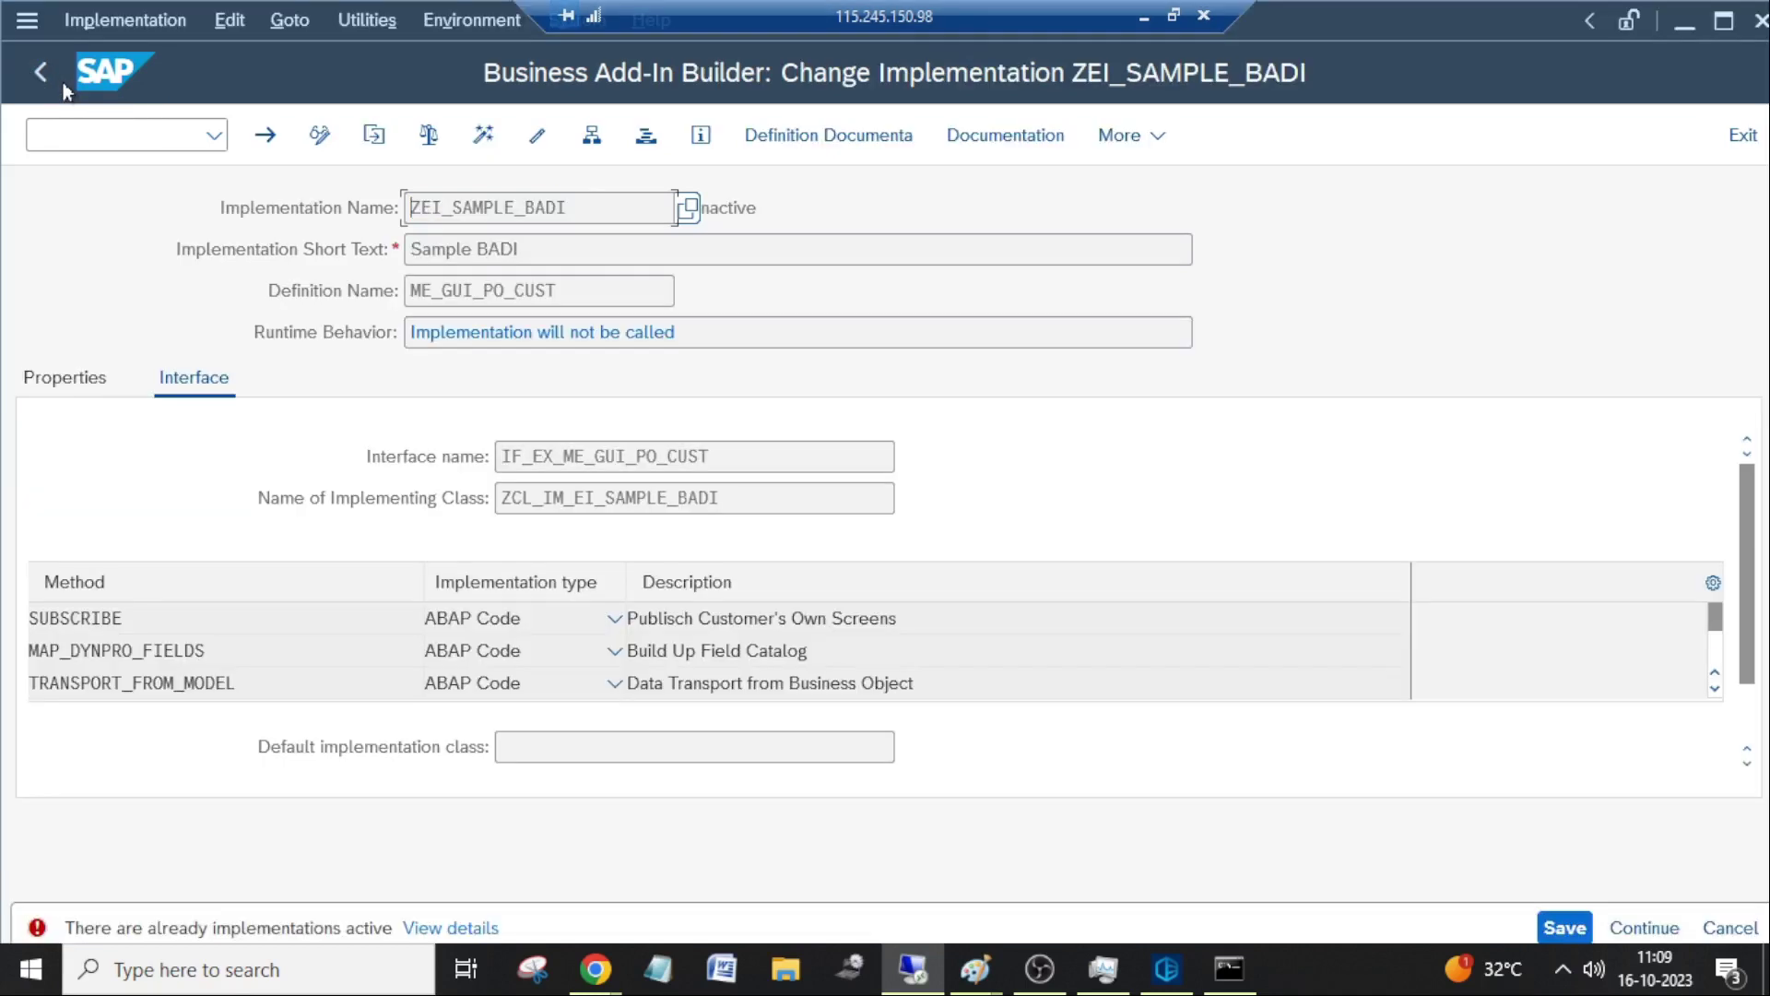
left_click(45, 79)
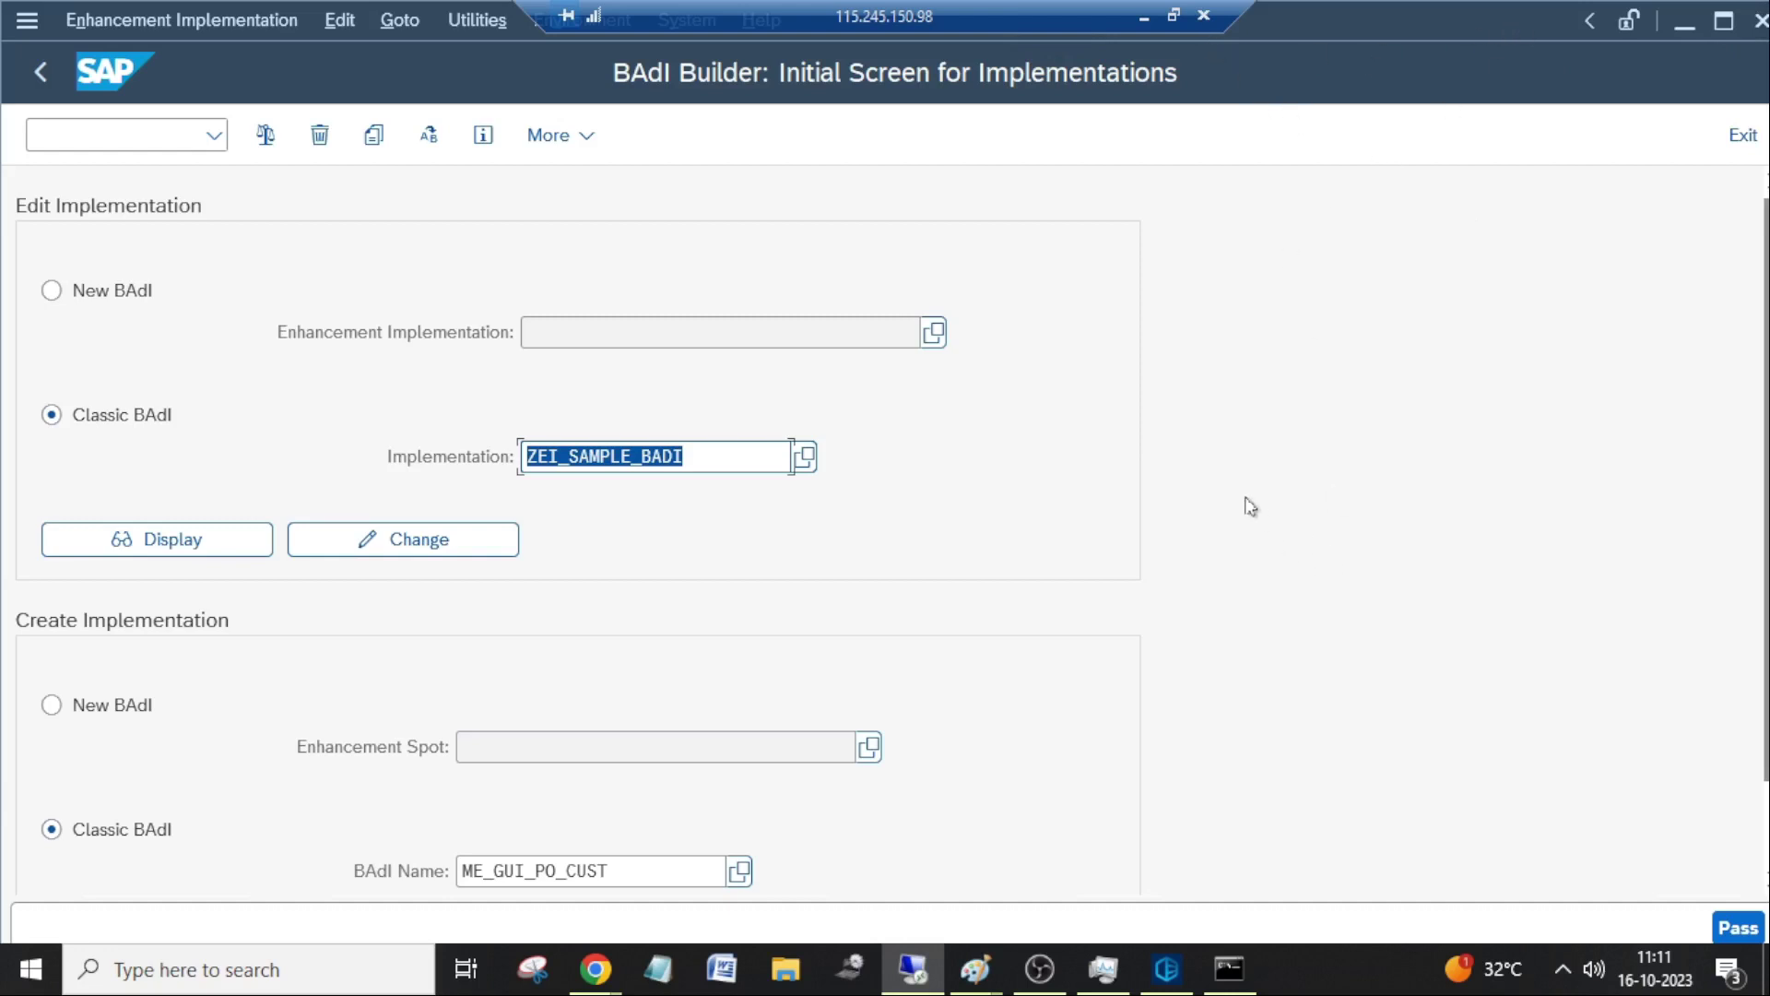
key("alt+Tab")
key("alt+Tab")
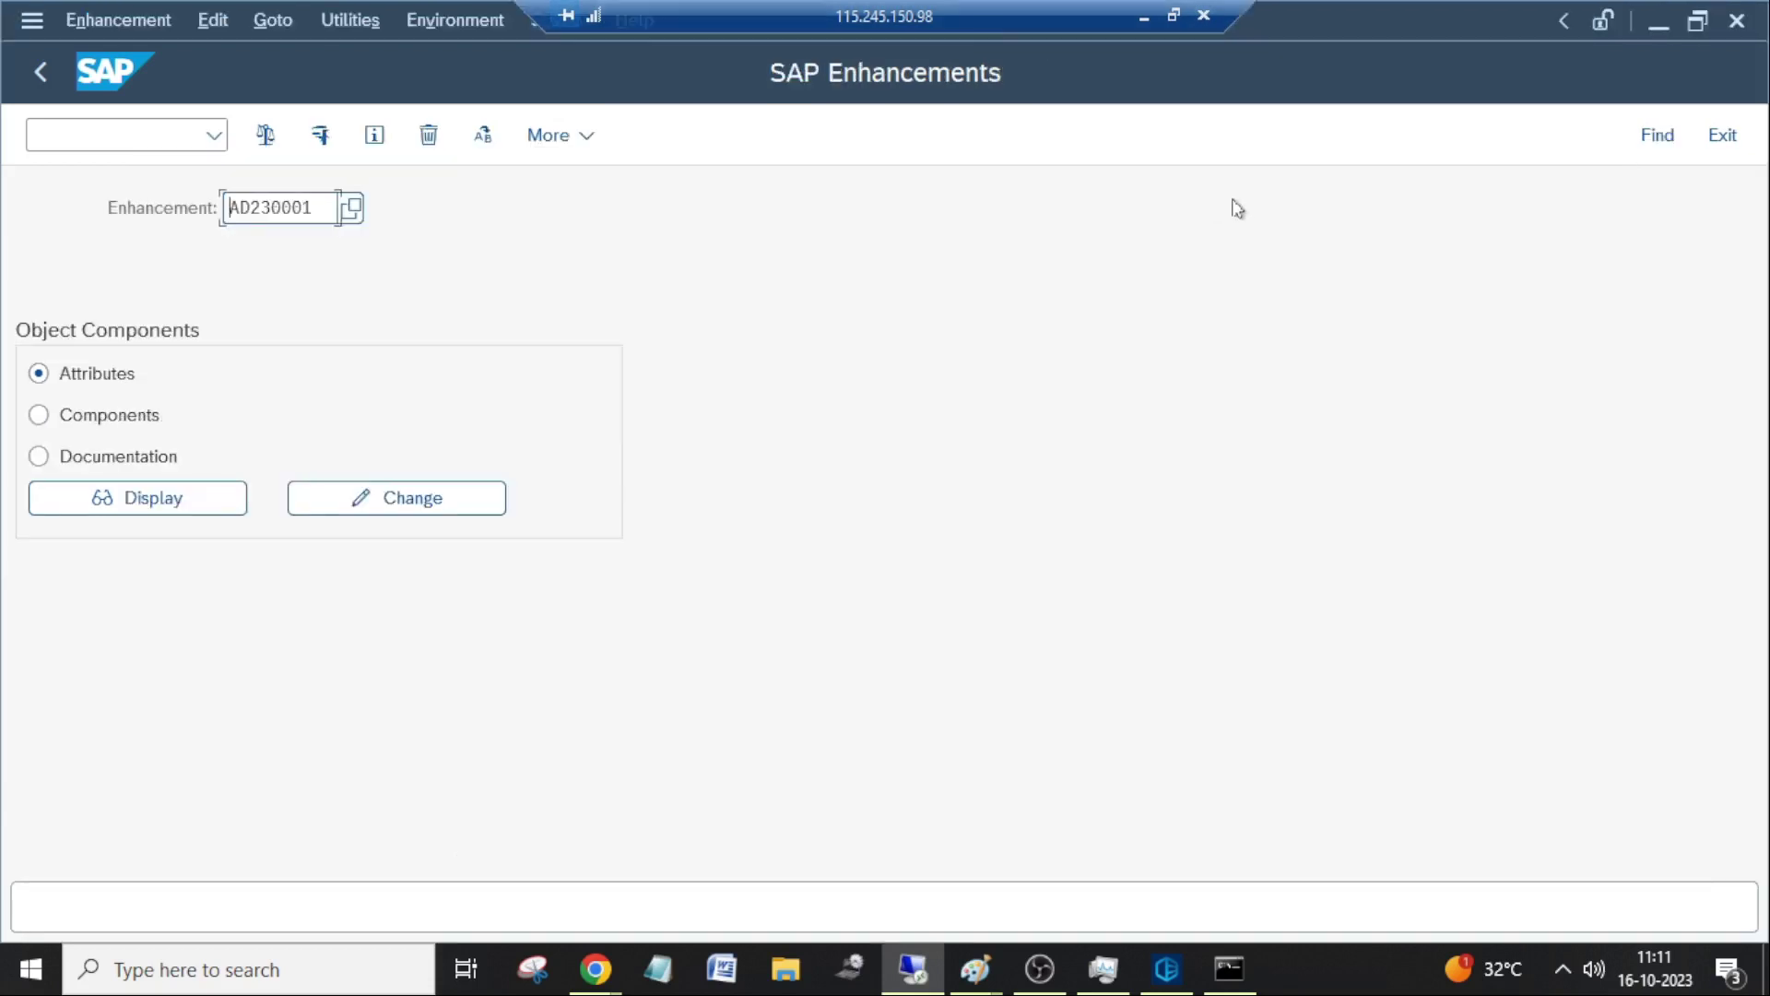
left_click(1175, 15)
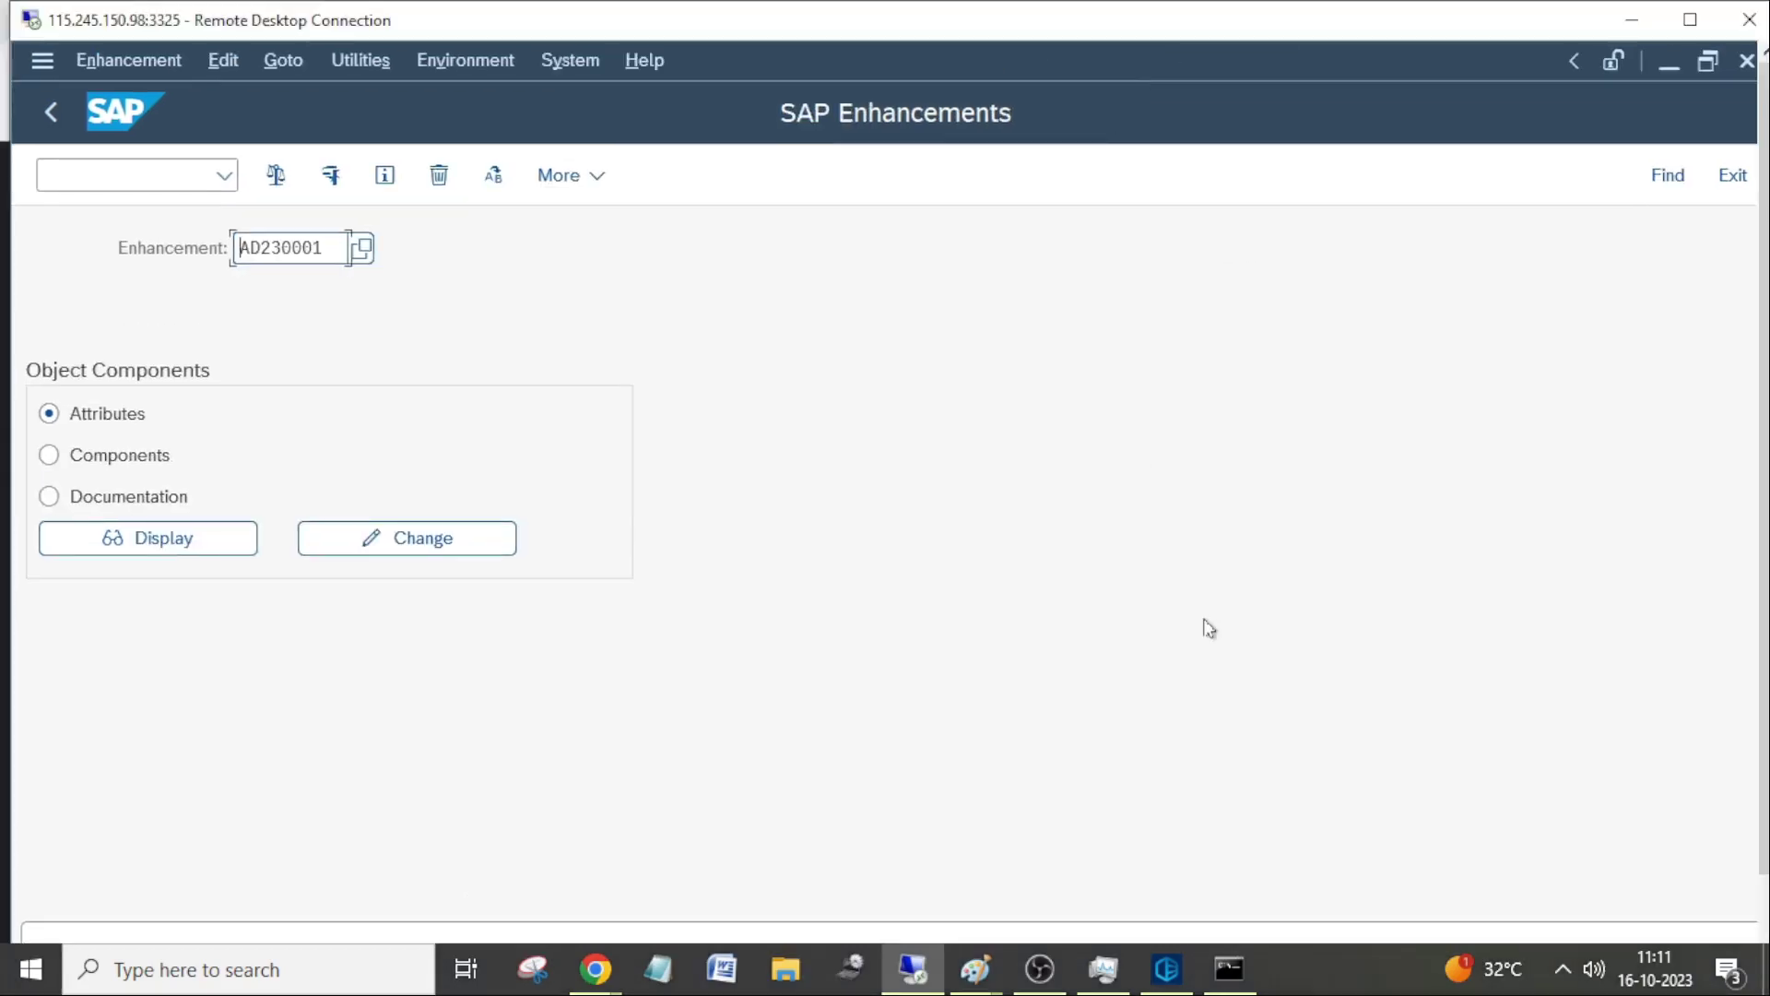
key("alt+Tab")
key("alt+Tab")
key("alt+Tab")
key("alt+Tab")
key("alt+Tab")
key("alt+Tab")
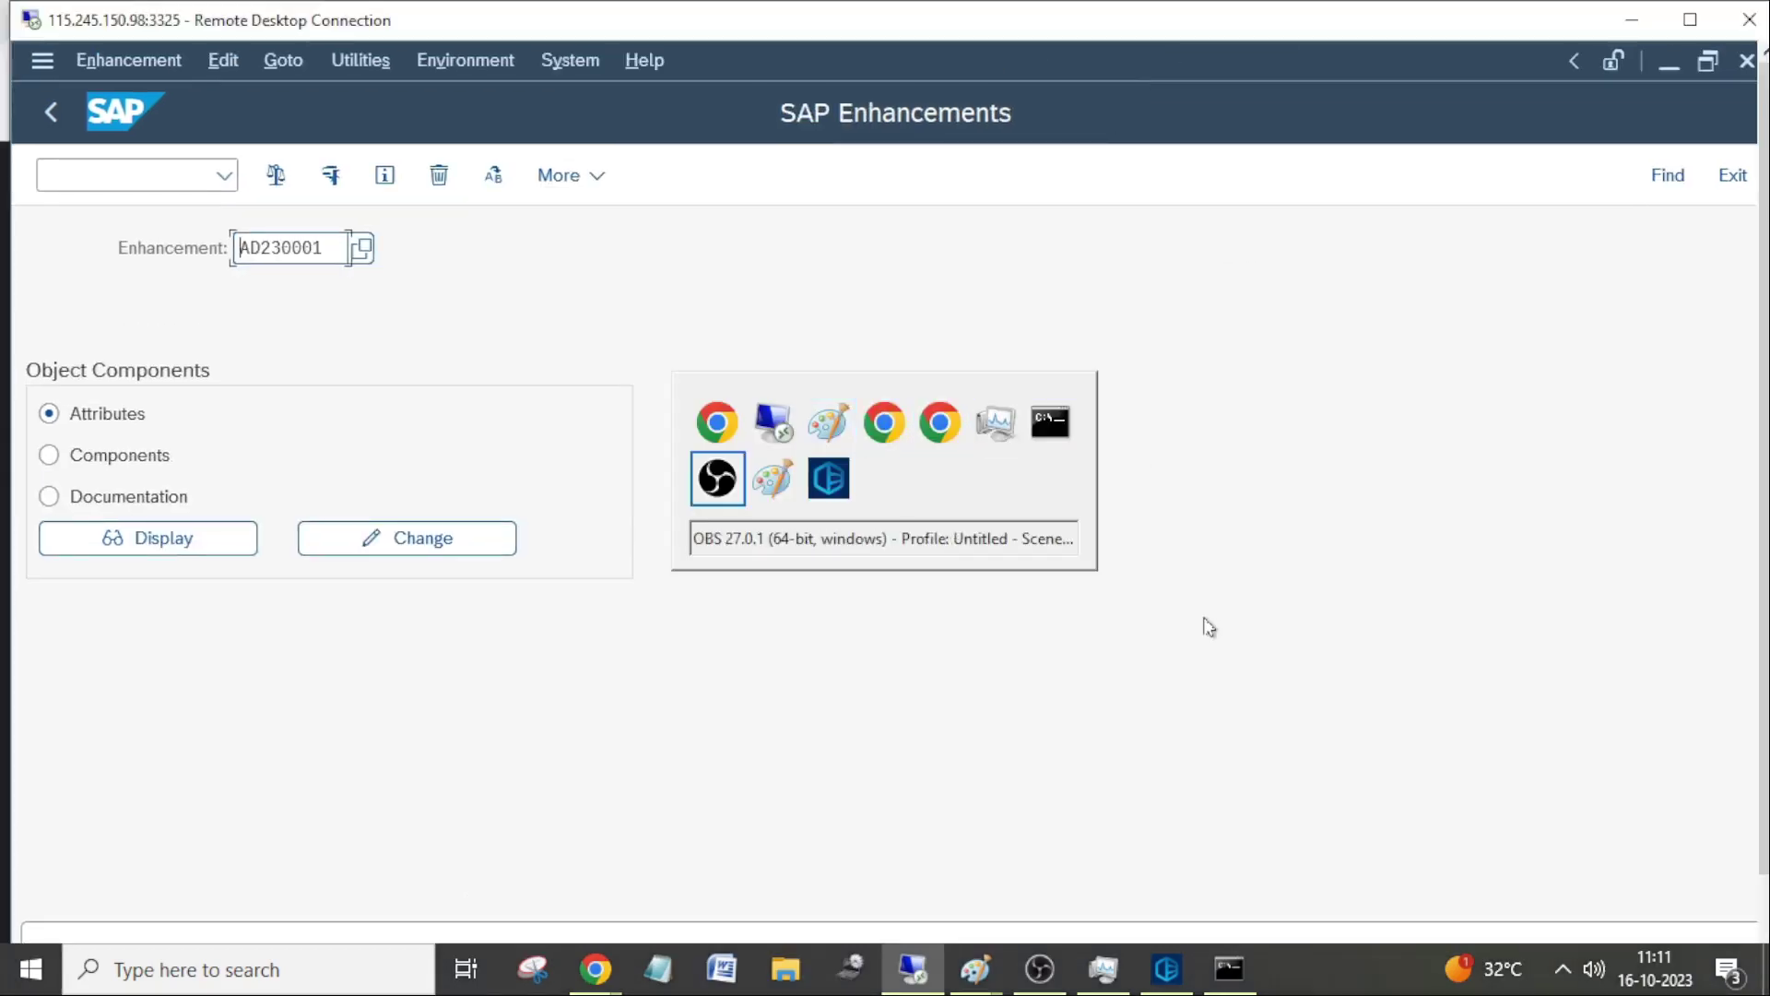